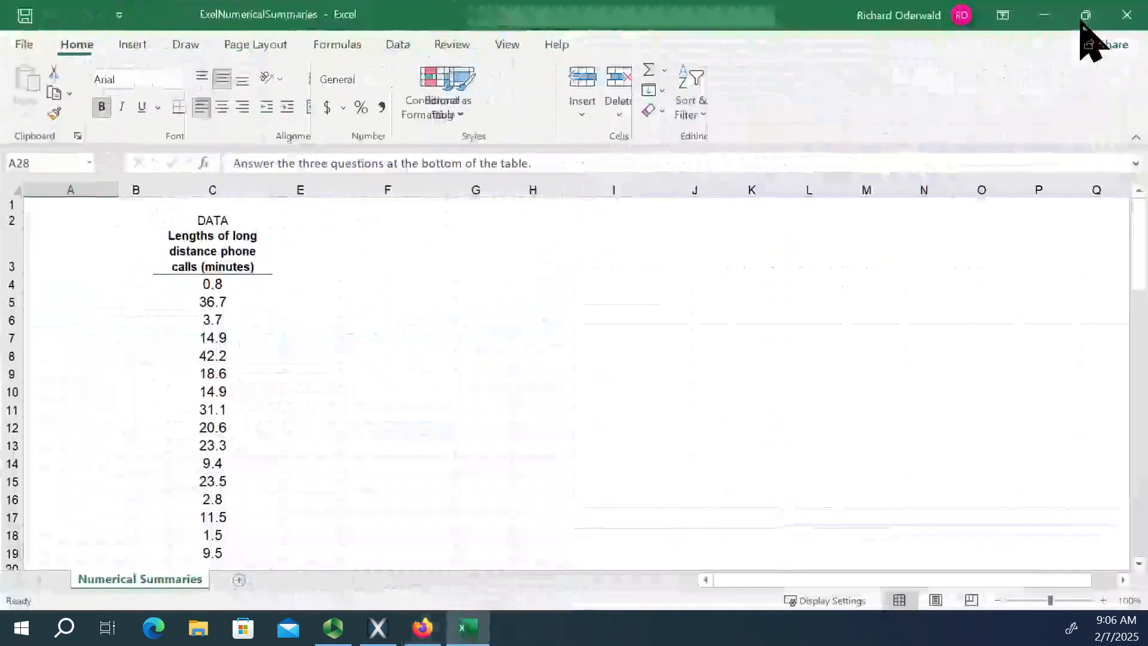
Display the data tools and dismiss the tip about importing data.
{"action": "scroll", "coordinate": [321, 342], "scroll_direction": "up", "scroll_amount": 4}
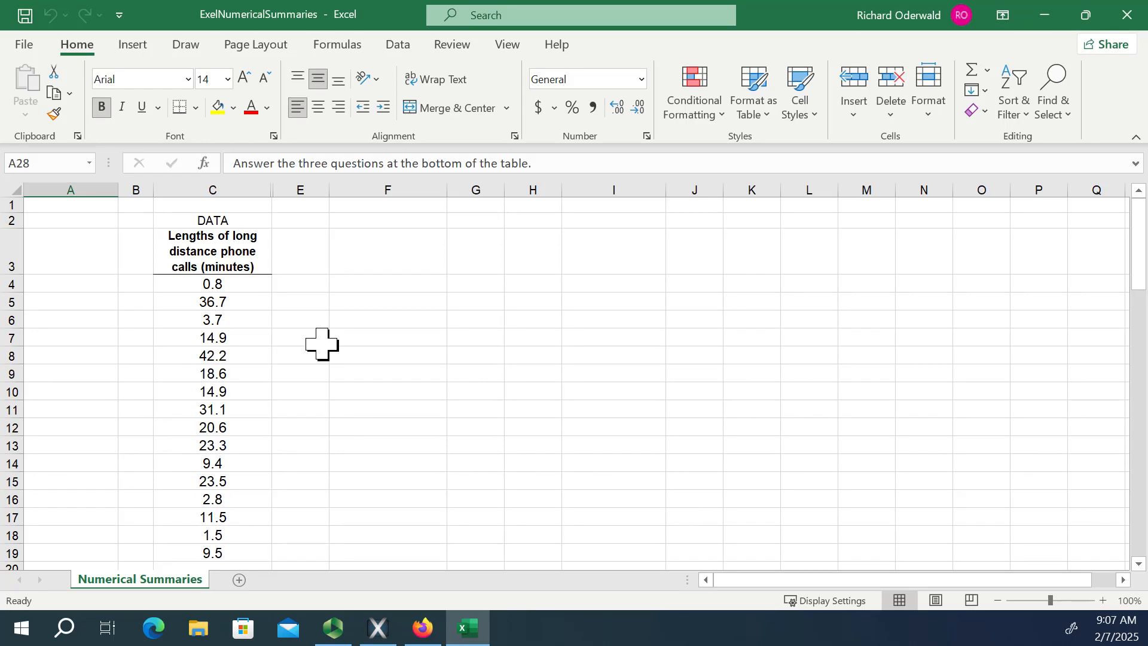
{"action": "left_click", "coordinate": [398, 46]}
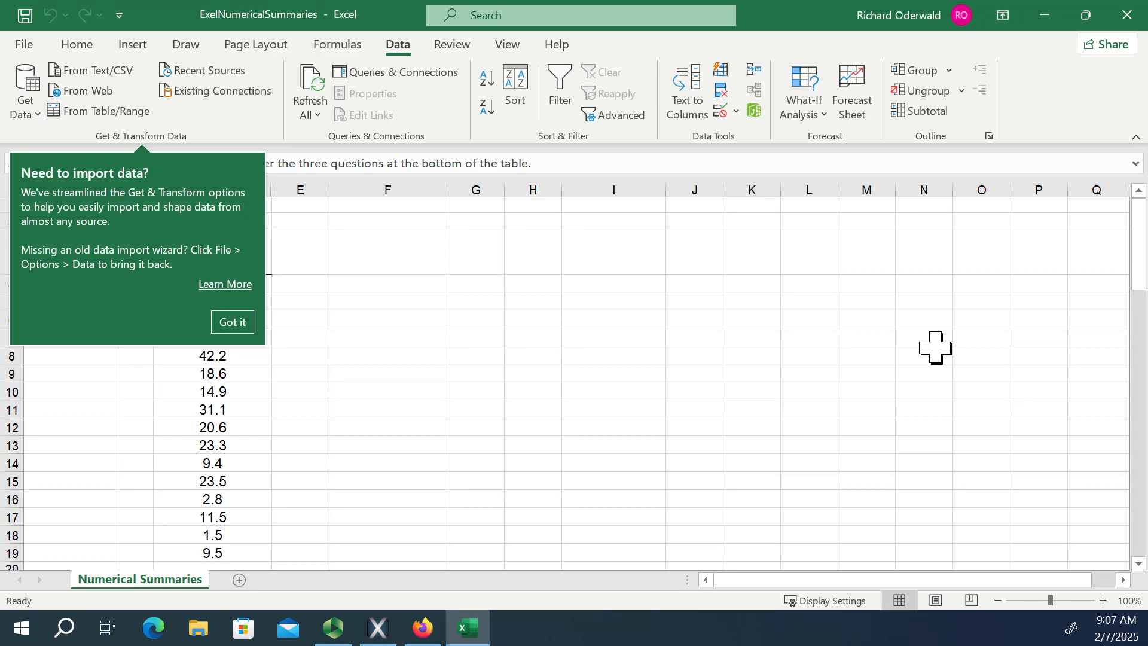
{"action": "left_click", "coordinate": [237, 321]}
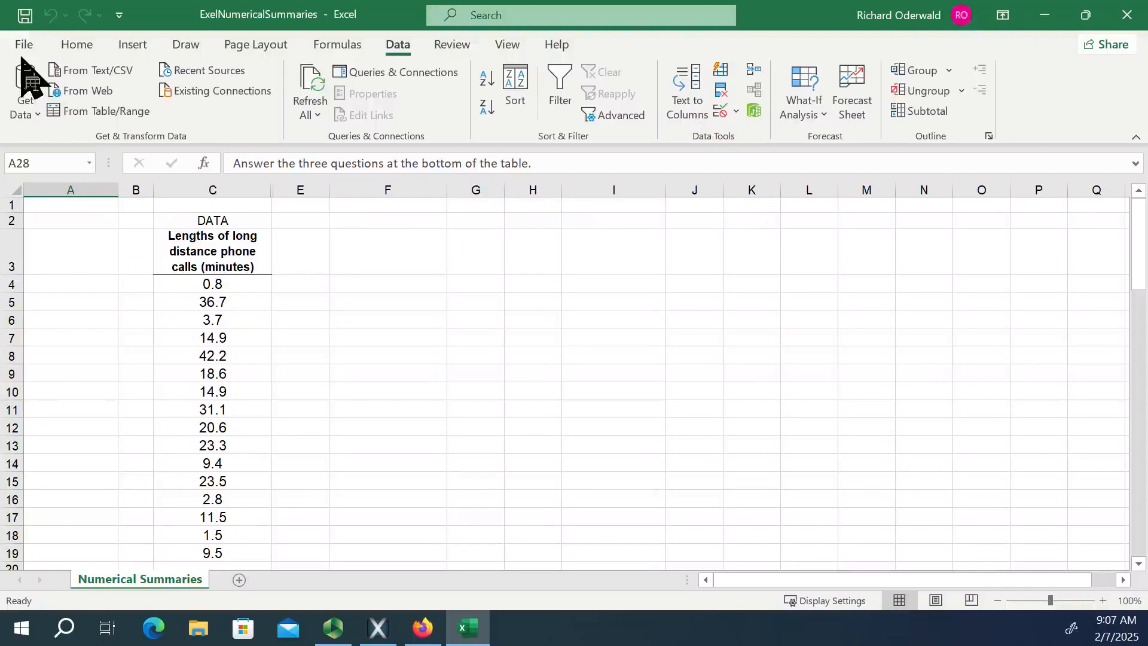
Enable the Analysis ToolPak add-in through the Excel options and return to the worksheet.
{"action": "left_click", "coordinate": [30, 37]}
{"action": "left_click", "coordinate": [55, 543]}
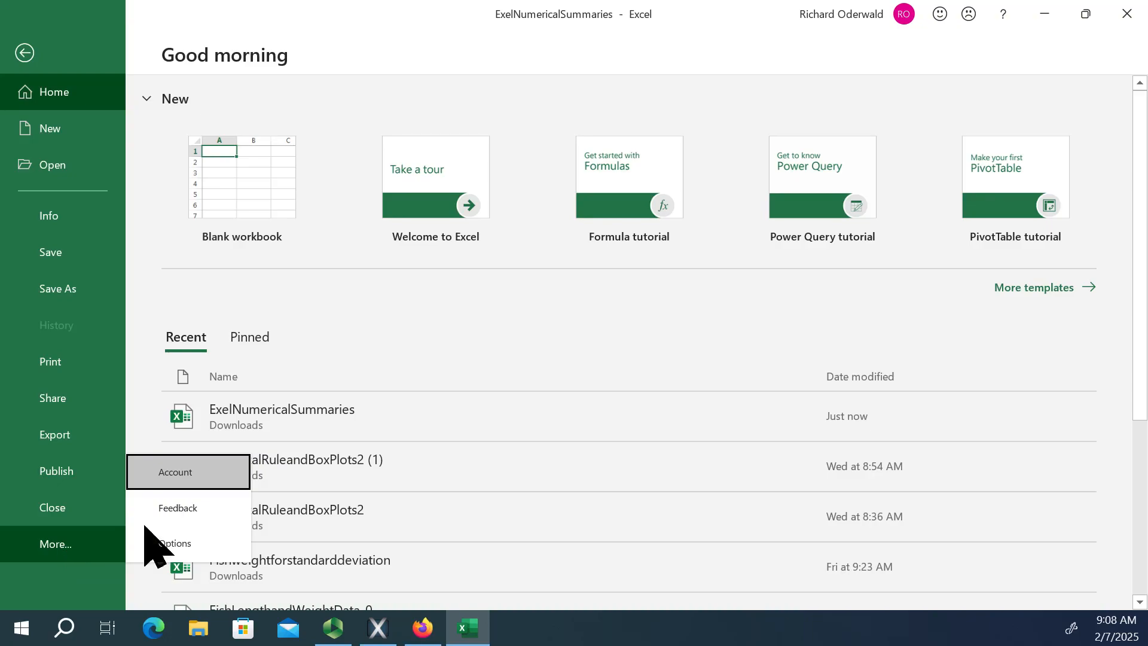
{"action": "left_click", "coordinate": [171, 545]}
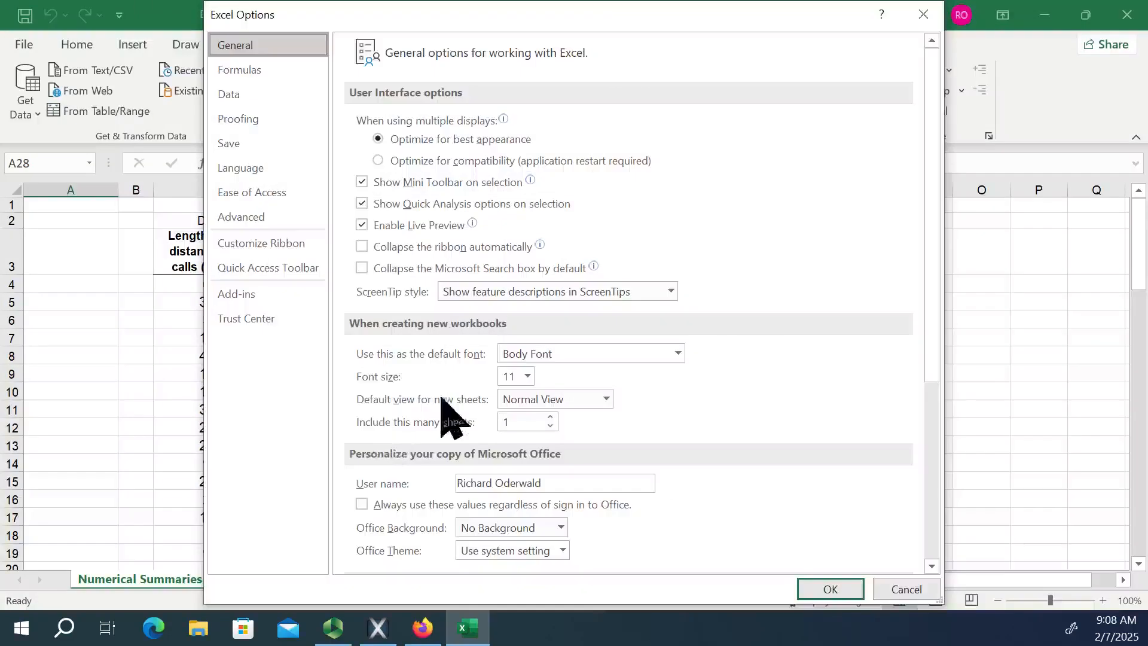
{"action": "left_click", "coordinate": [251, 192]}
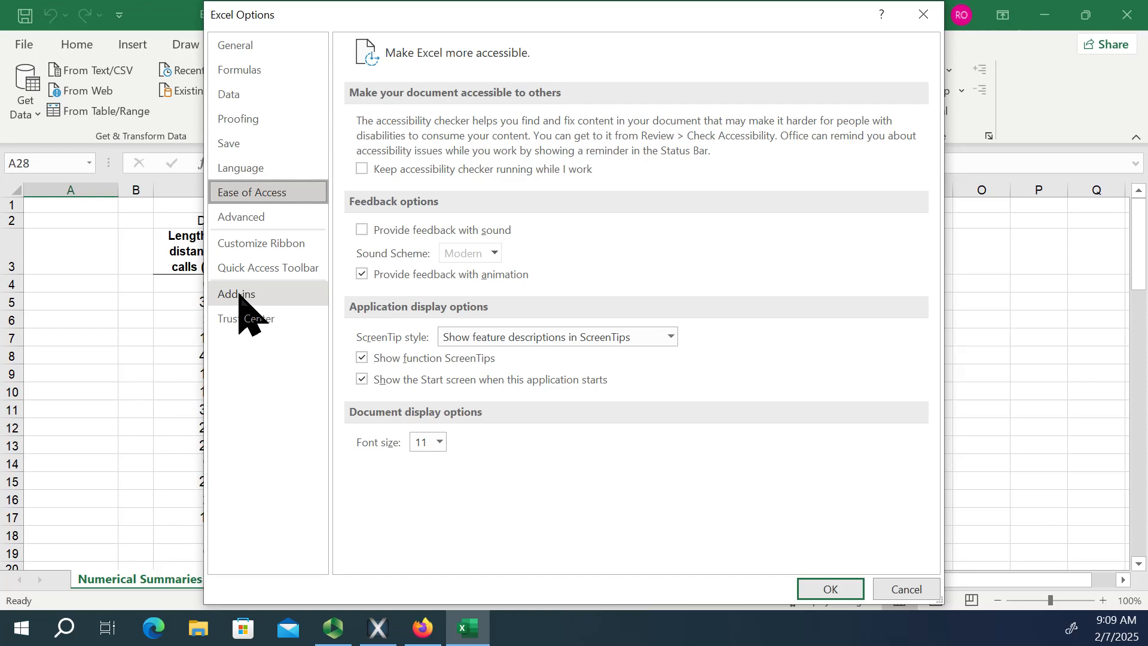
{"action": "left_click", "coordinate": [238, 295]}
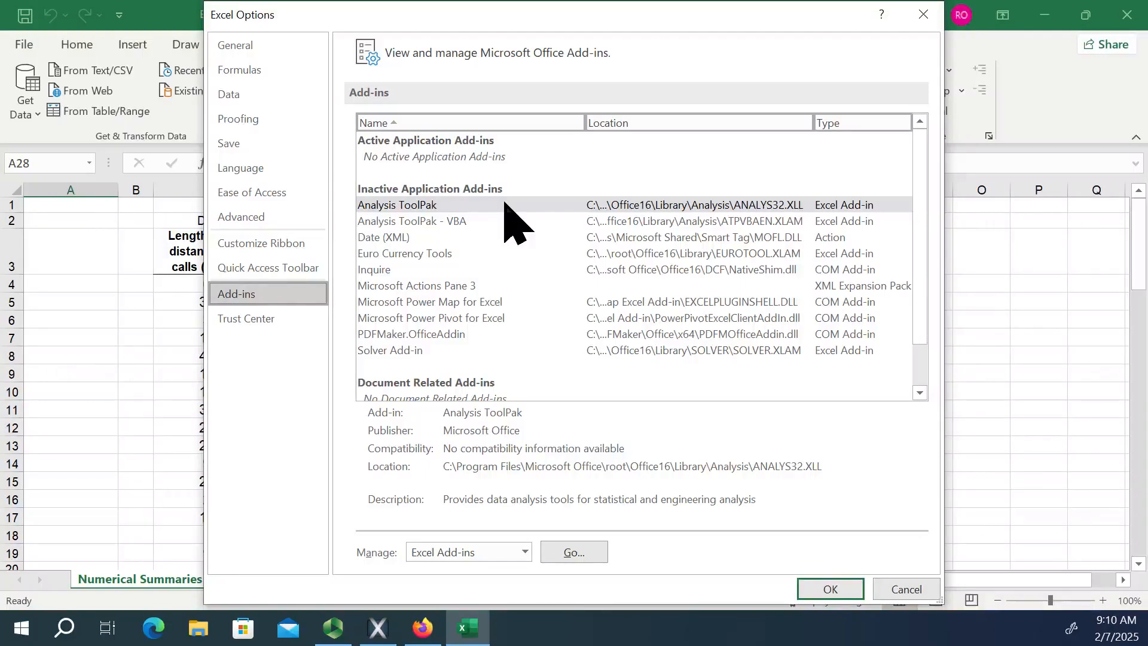
{"action": "left_click", "coordinate": [574, 552]}
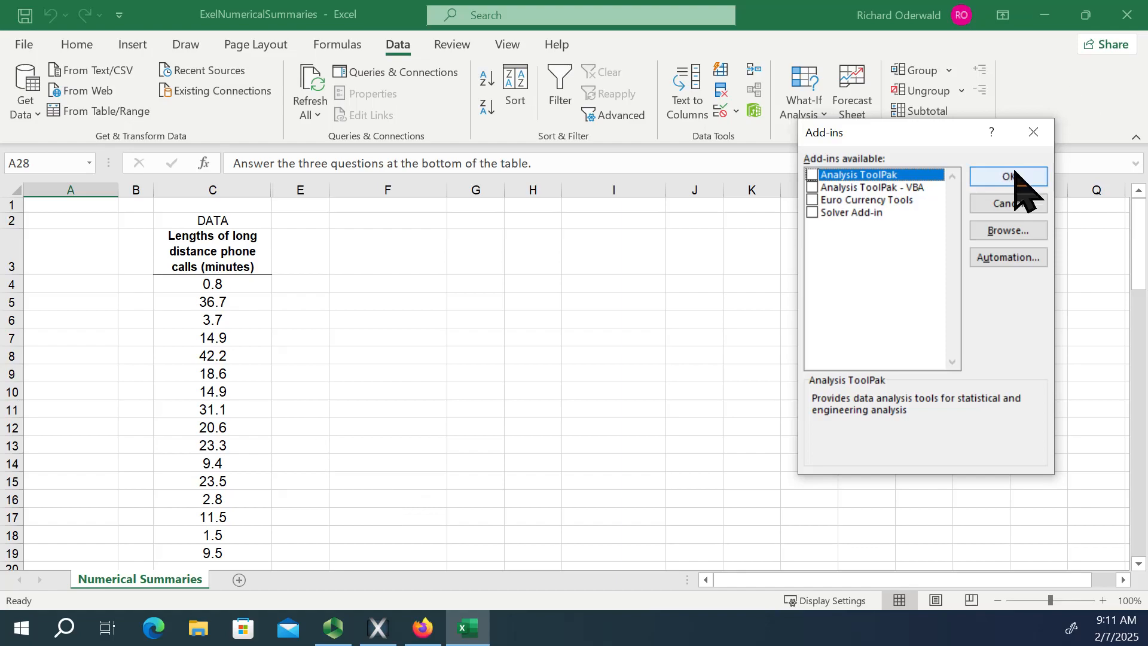
{"action": "left_click", "coordinate": [812, 174]}
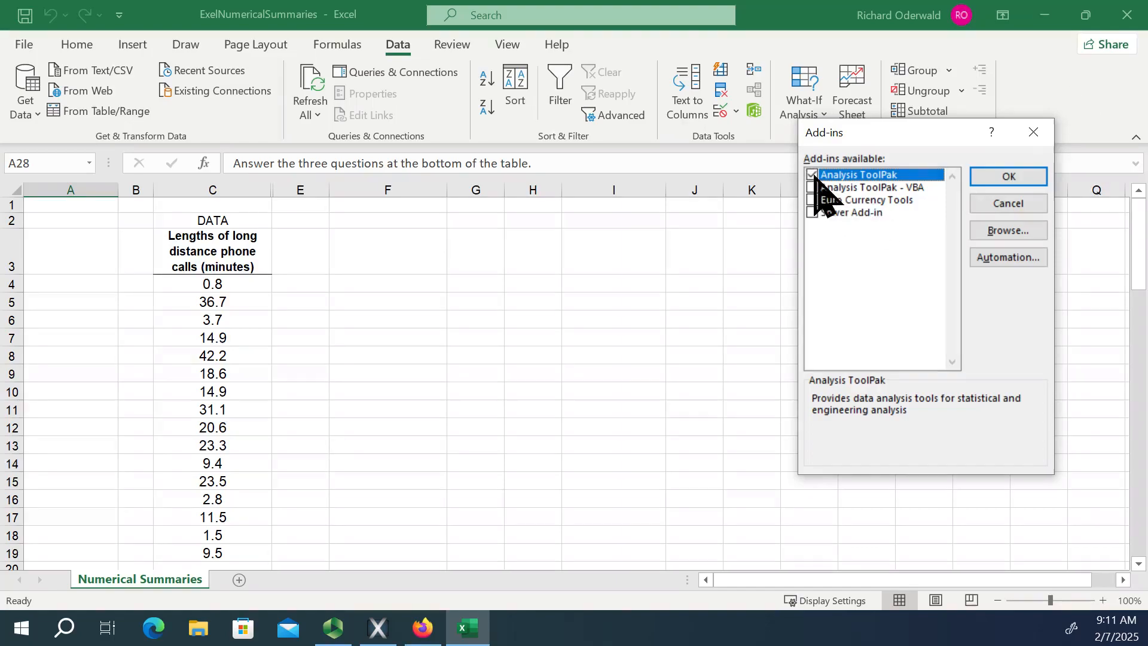
{"action": "left_click", "coordinate": [1010, 177]}
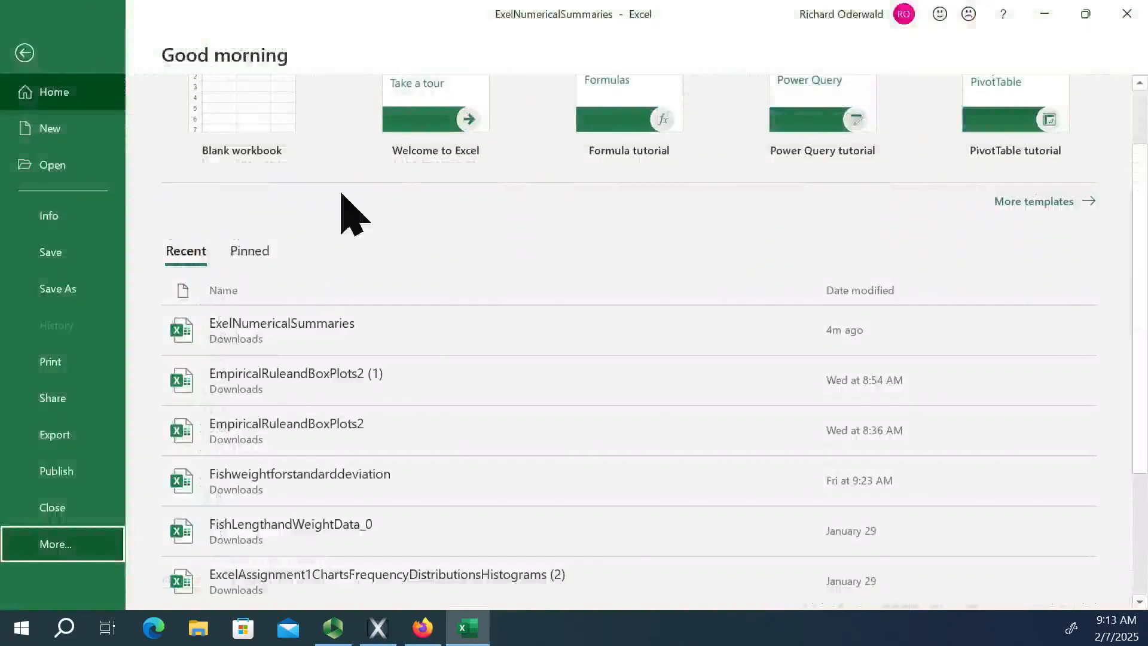
{"action": "left_click", "coordinate": [24, 54]}
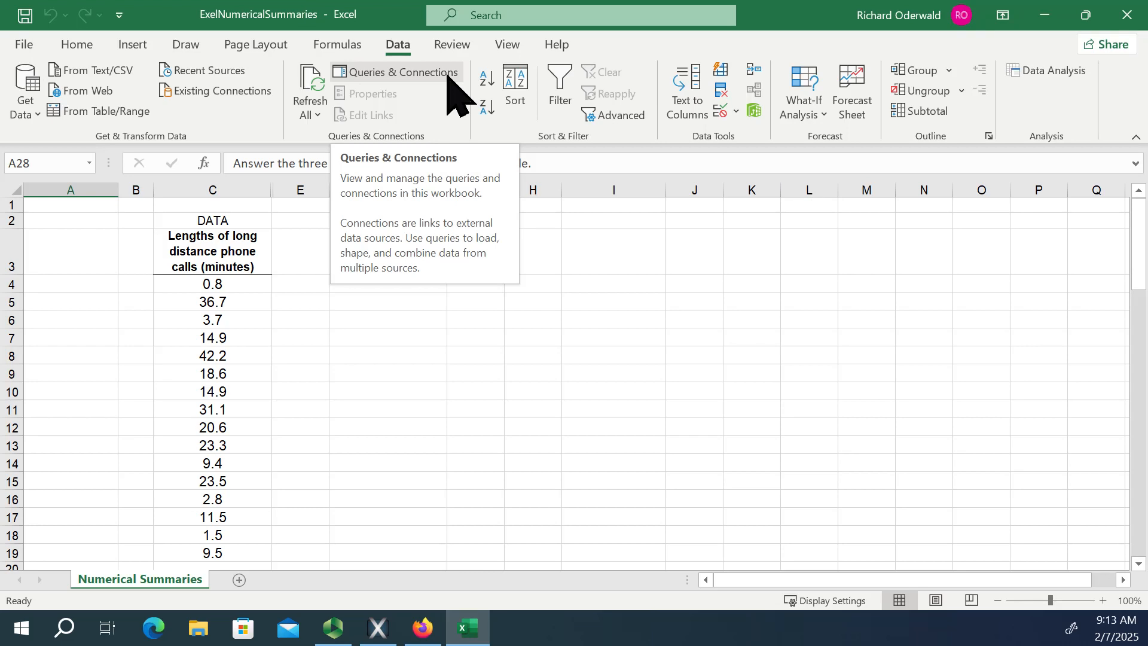
Start a Descriptive Statistics analysis with the phone call lengths in C4:C19 as the input range.
{"action": "left_click", "coordinate": [1043, 70]}
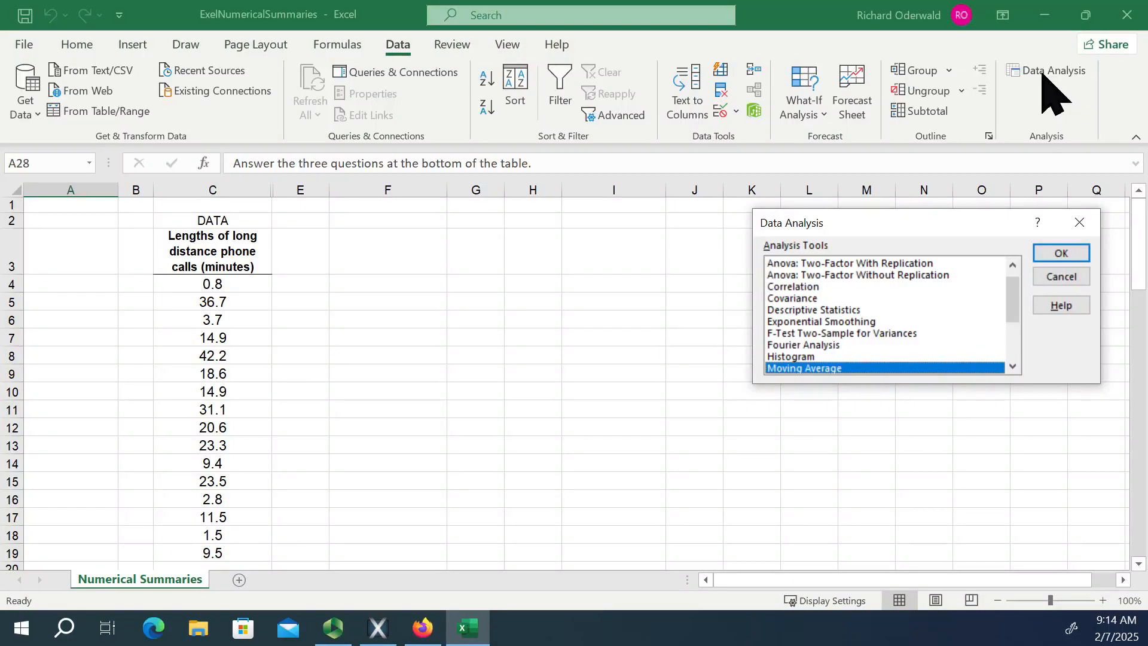
{"action": "scroll", "coordinate": [922, 328], "scroll_direction": "down", "scroll_amount": 2}
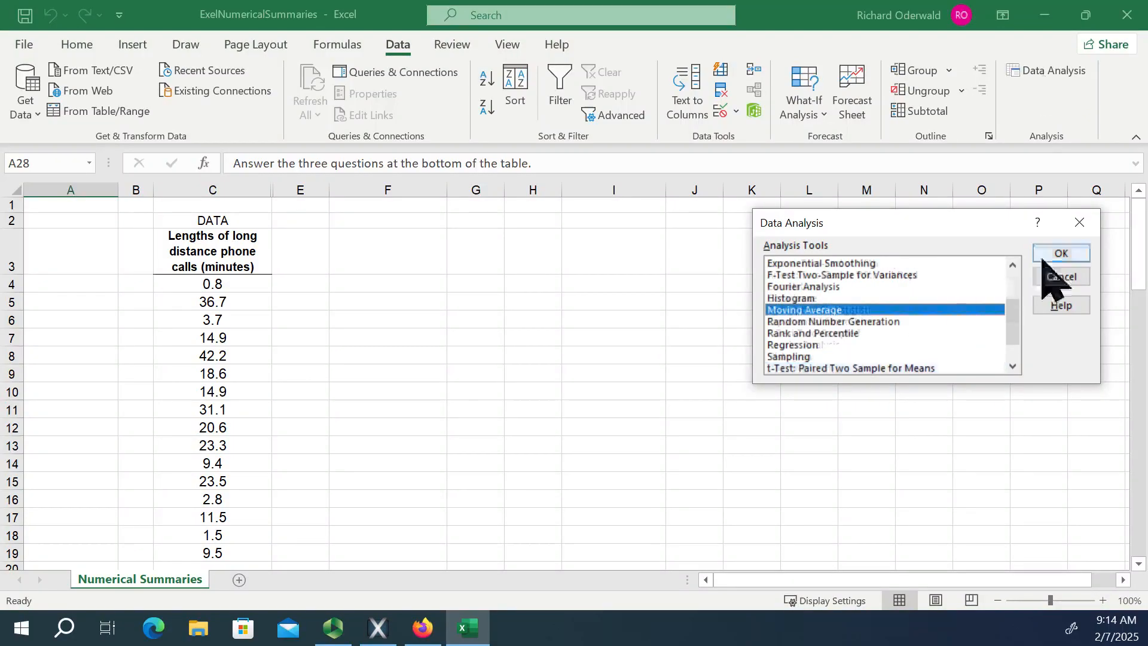
{"action": "left_click", "coordinate": [1012, 265]}
{"action": "left_click", "coordinate": [1012, 264]}
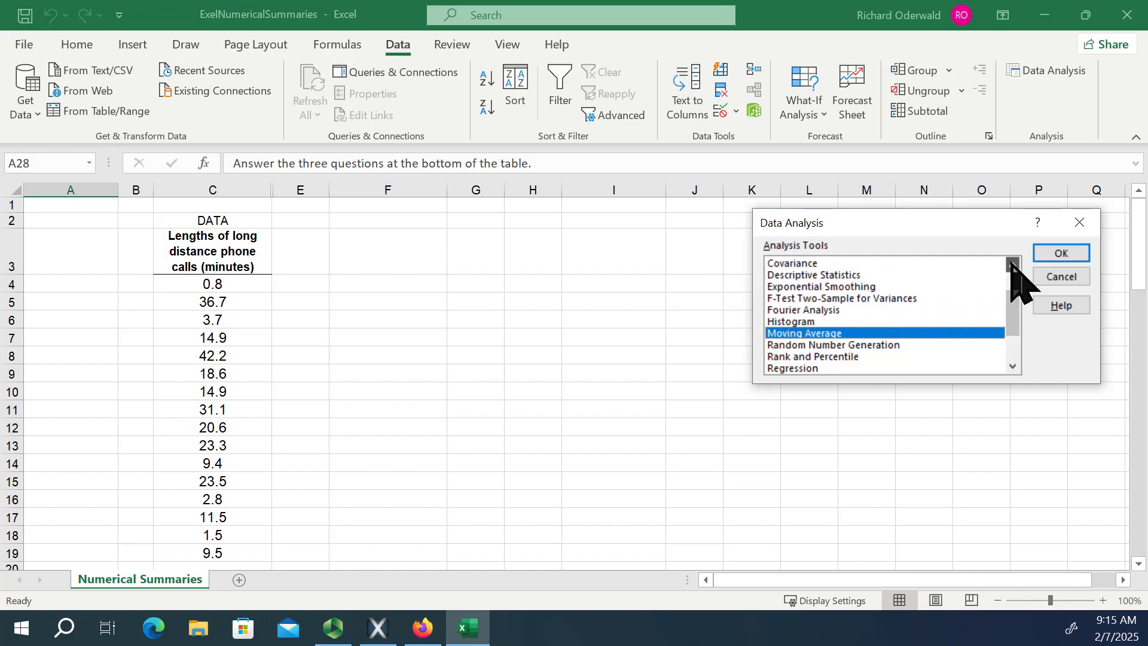
{"action": "left_click", "coordinate": [818, 275]}
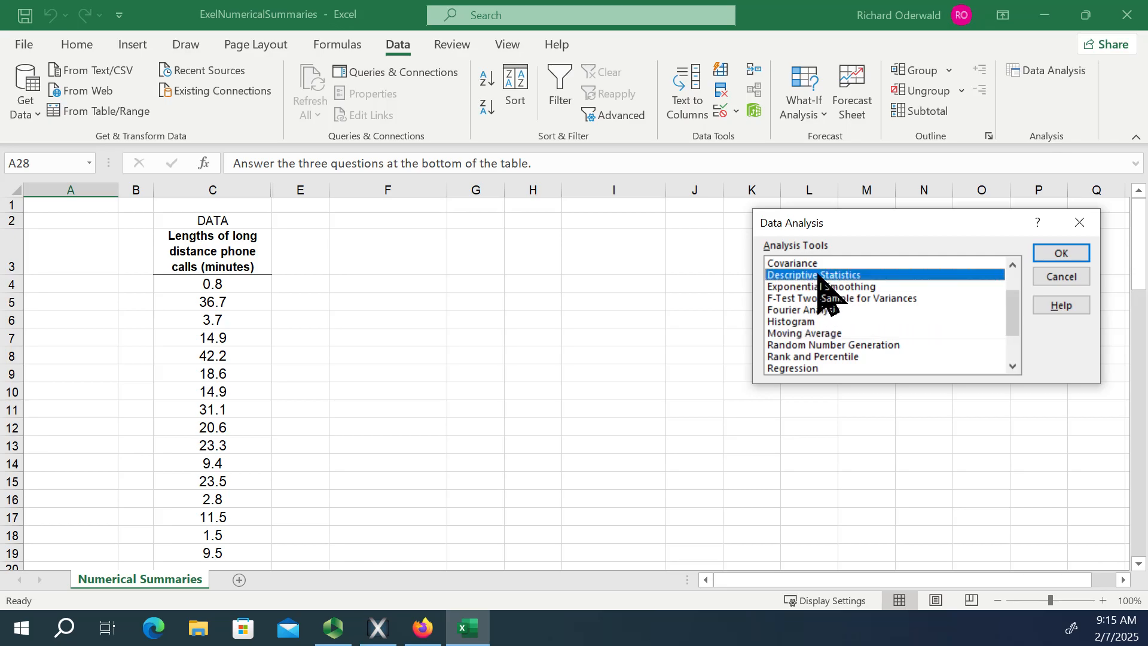
{"action": "left_click", "coordinate": [1066, 255]}
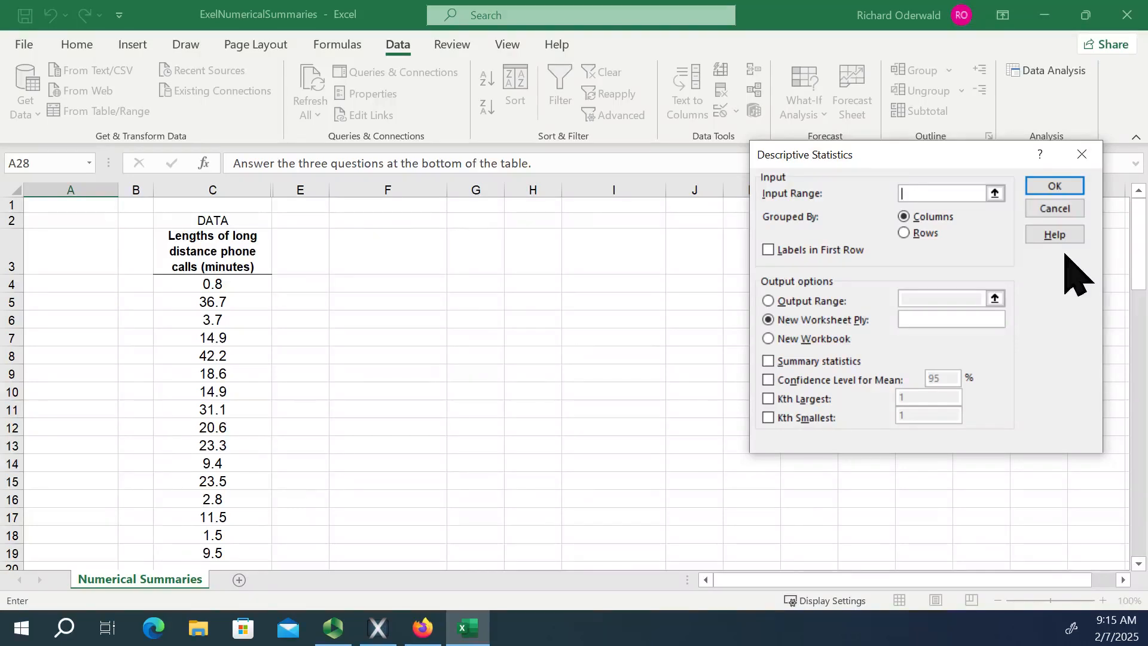
{"action": "left_click", "coordinate": [995, 193]}
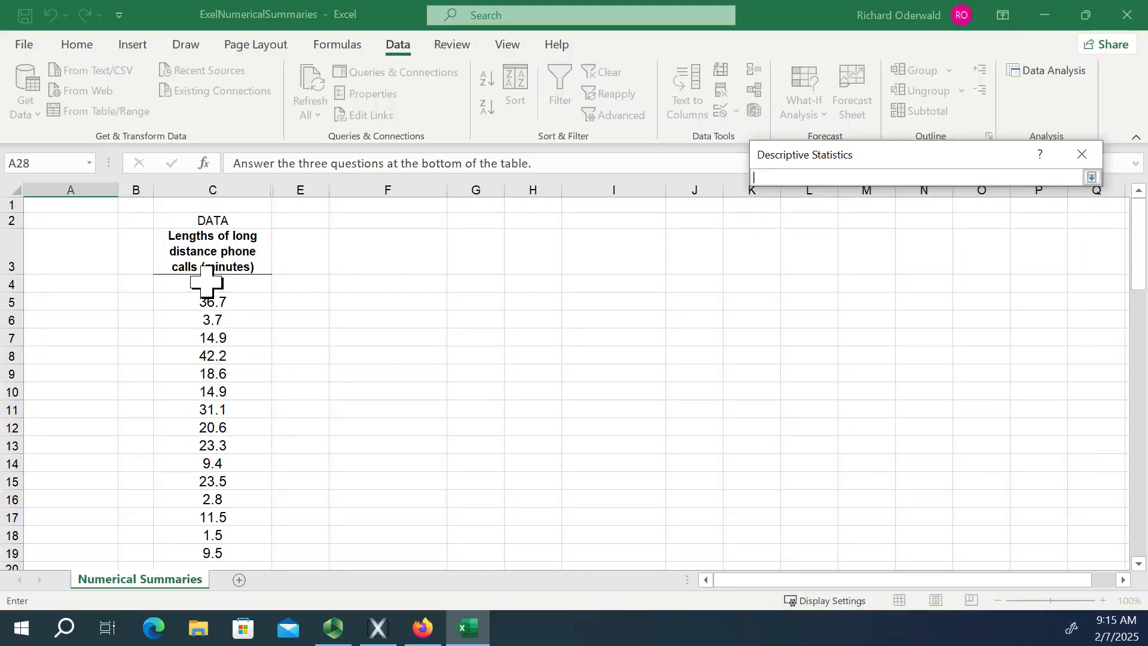
{"action": "left_click_drag", "start_coordinate": [213, 284], "coordinate": [226, 476]}
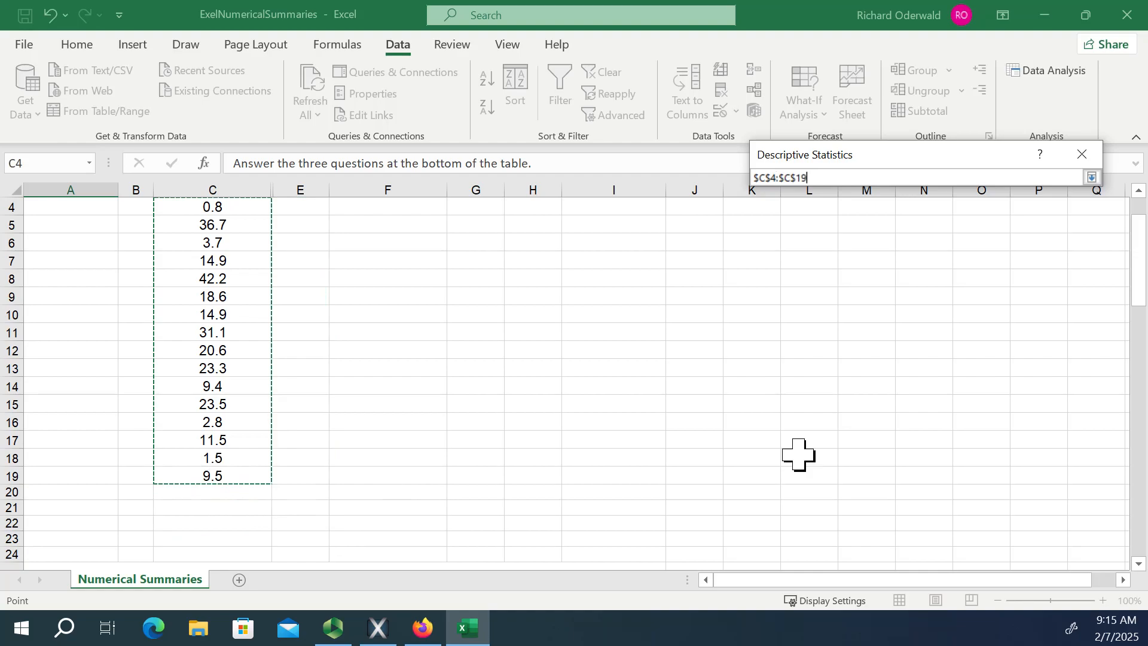
{"action": "left_click", "coordinate": [1093, 177]}
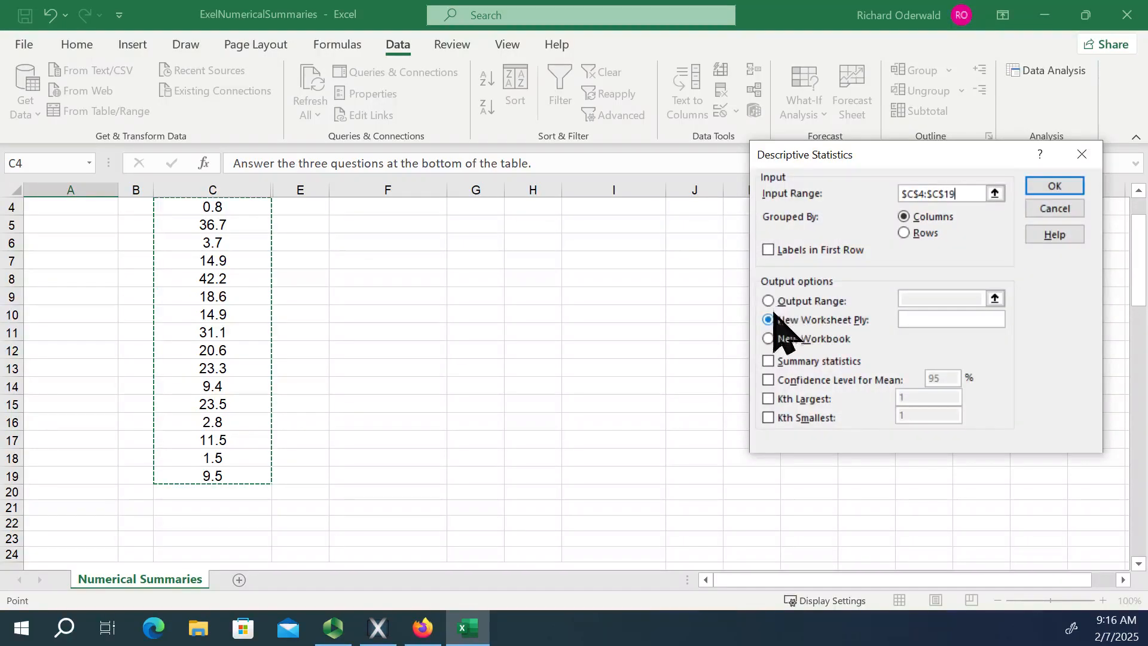
Set the output range to cell I35, include summary statistics, and run the analysis.
{"action": "left_click", "coordinate": [768, 302]}
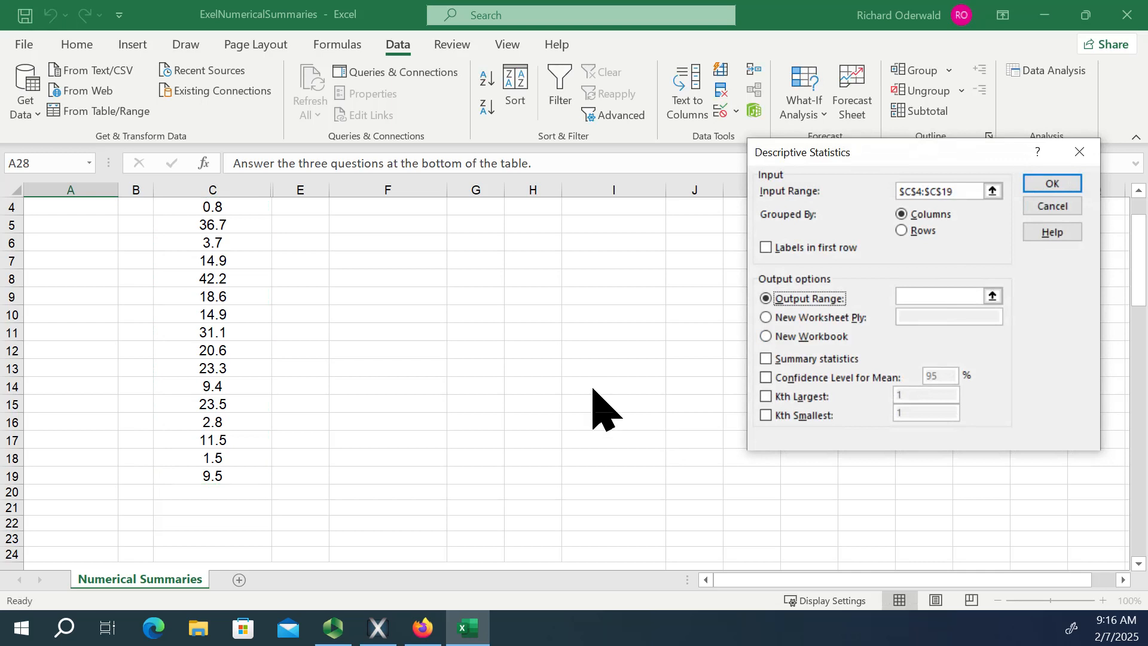
{"action": "left_click", "coordinate": [991, 296]}
{"action": "scroll", "coordinate": [514, 359], "scroll_direction": "down", "scroll_amount": 2}
{"action": "scroll", "coordinate": [519, 362], "scroll_direction": "down", "scroll_amount": 6}
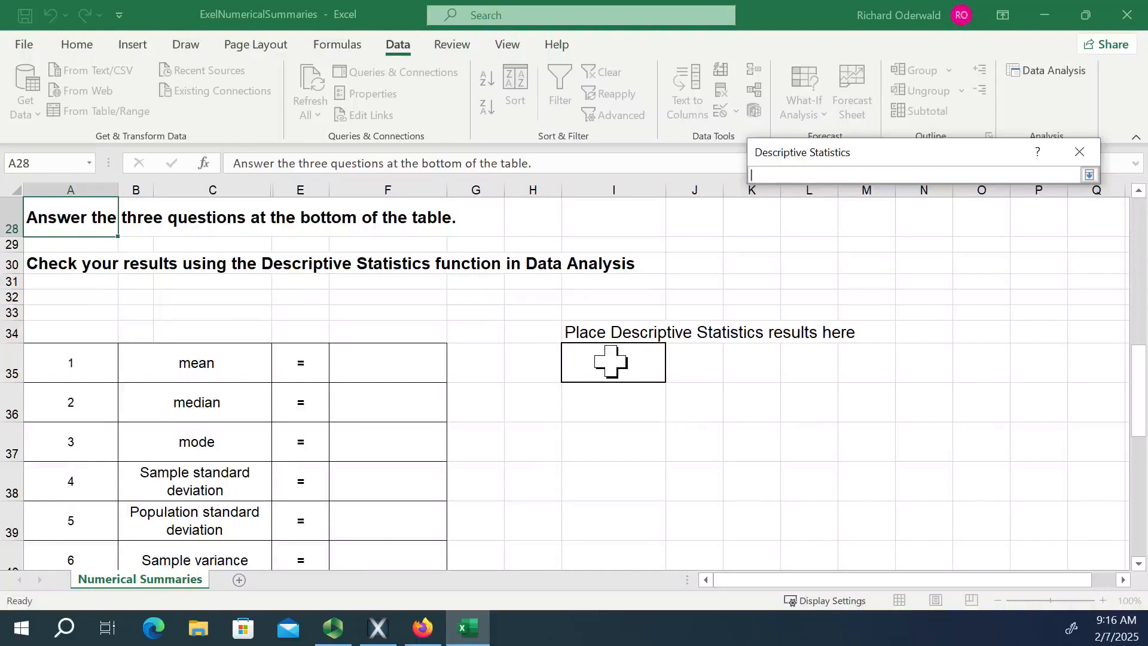
{"action": "left_click", "coordinate": [608, 361]}
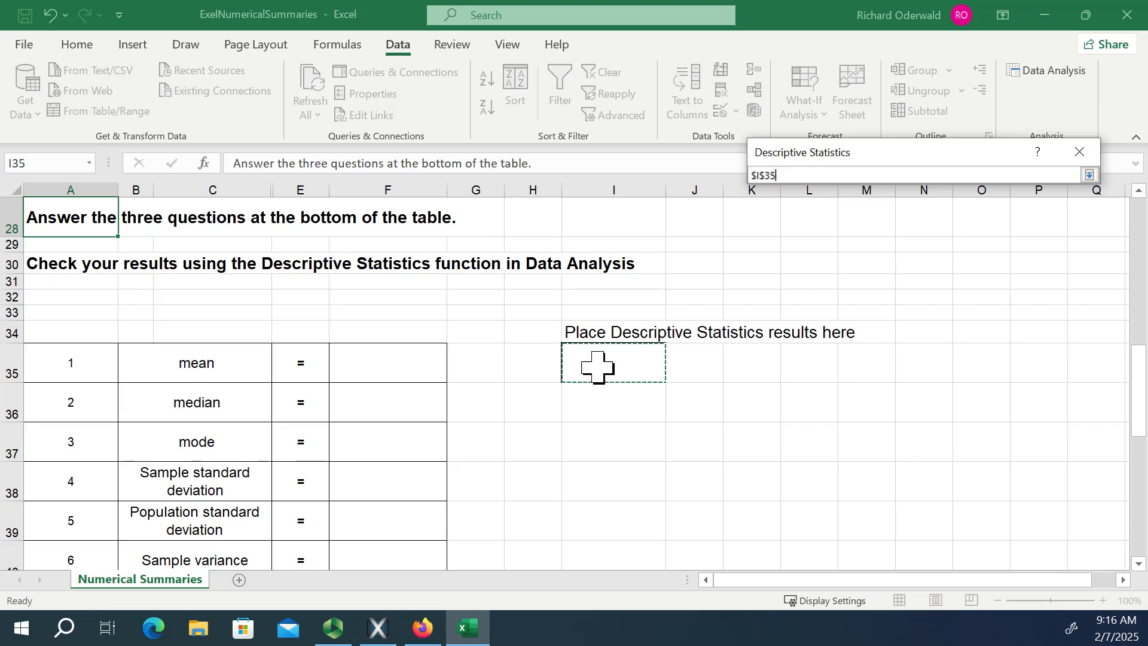
{"action": "left_click", "coordinate": [1089, 175]}
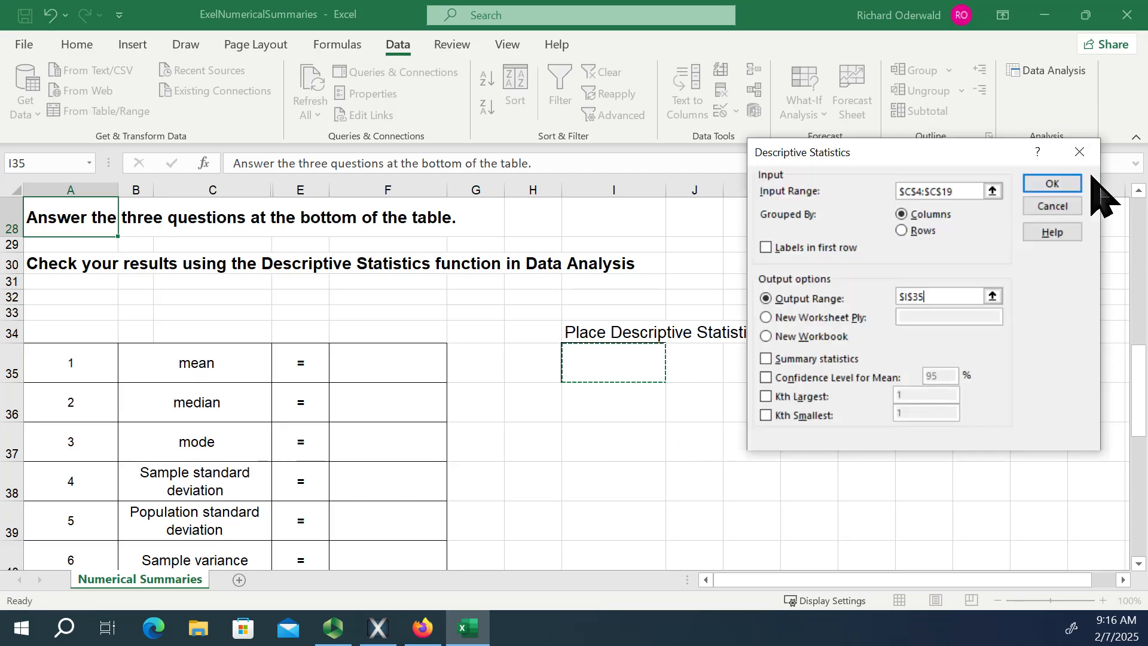
{"action": "left_click", "coordinate": [766, 359]}
{"action": "key", "text": "Return"}
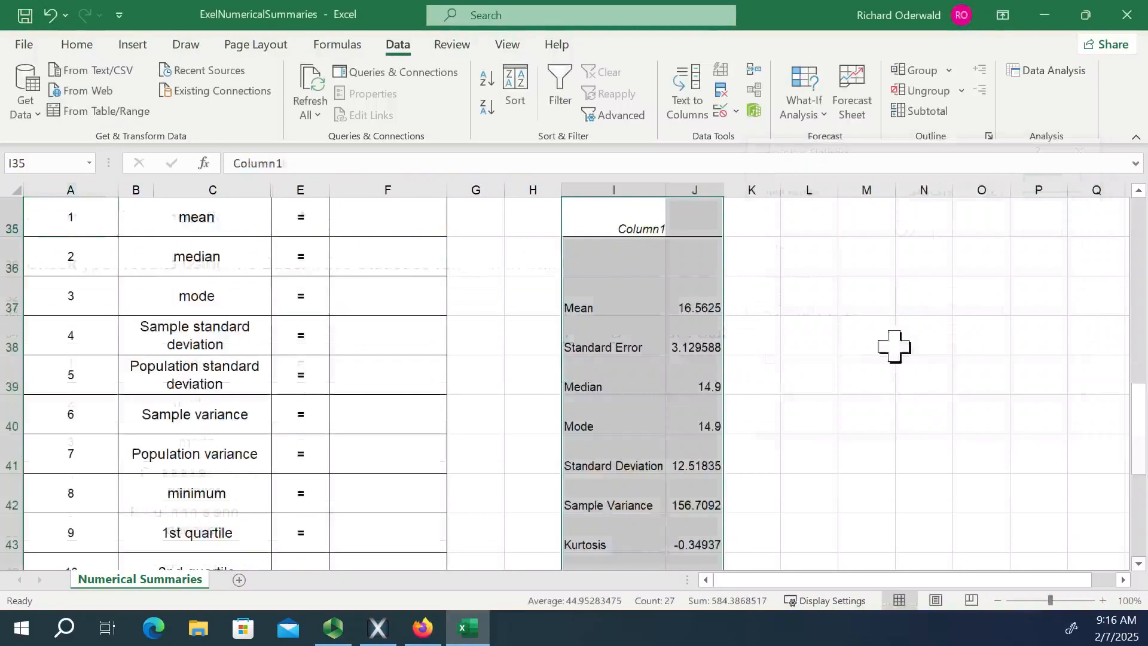
Calculate the mean of the call lengths in F35 with =AVERAGE(C4:C19).
{"action": "scroll", "coordinate": [892, 344], "scroll_direction": "down", "scroll_amount": 1}
{"action": "scroll", "coordinate": [892, 344], "scroll_direction": "down", "scroll_amount": 1}
{"action": "scroll", "coordinate": [896, 341], "scroll_direction": "up", "scroll_amount": 3}
{"action": "scroll", "coordinate": [921, 350], "scroll_direction": "down", "scroll_amount": 2}
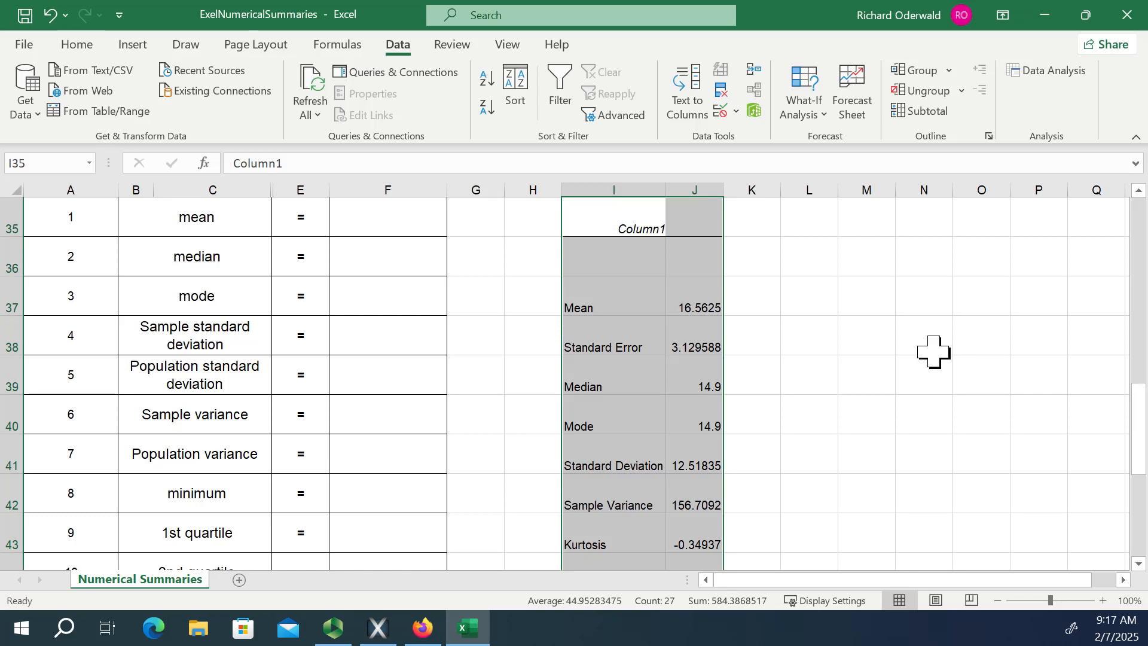
{"action": "scroll", "coordinate": [442, 338], "scroll_direction": "up", "scroll_amount": 2}
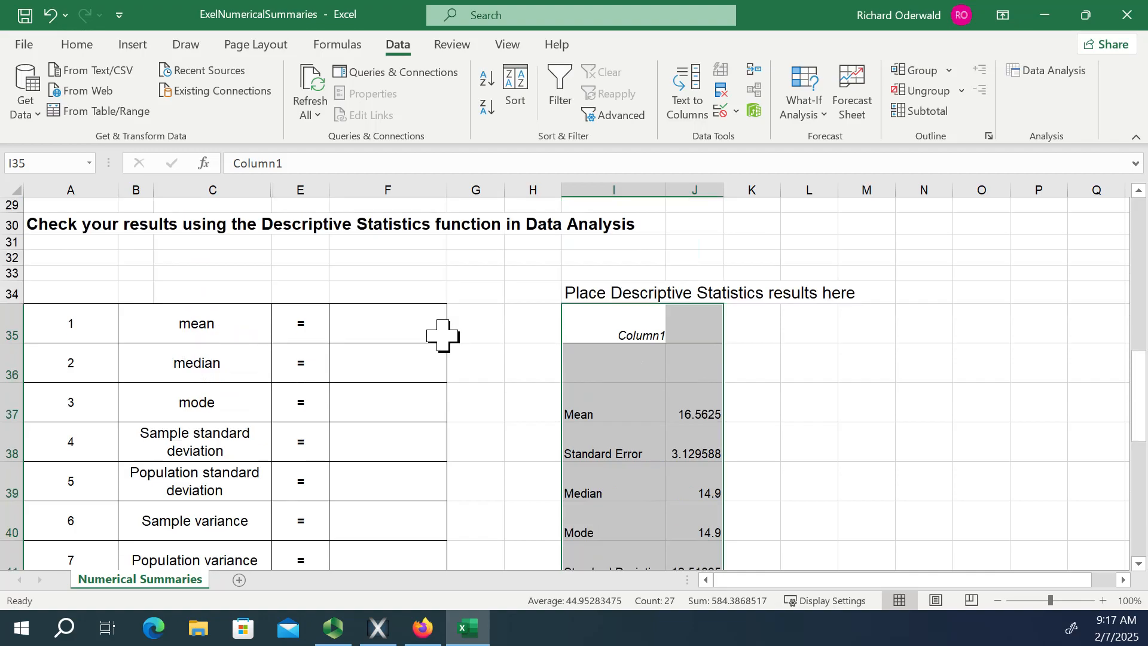
{"action": "left_click", "coordinate": [368, 323]}
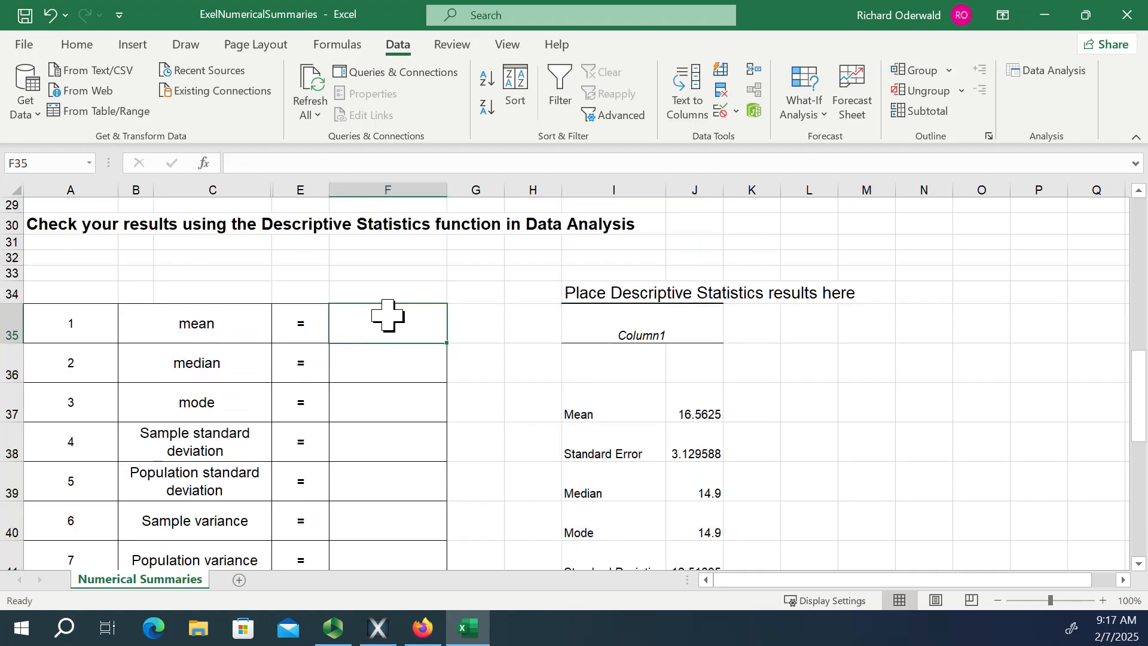
{"action": "type", "text": "=a"}
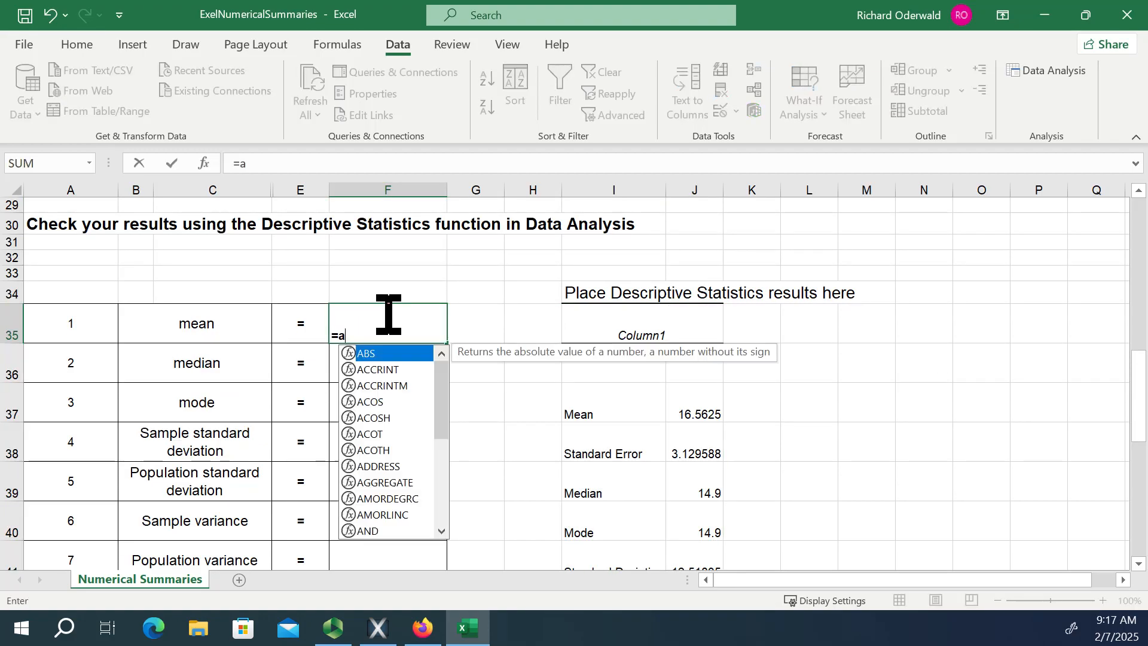
{"action": "type", "text": "ver"}
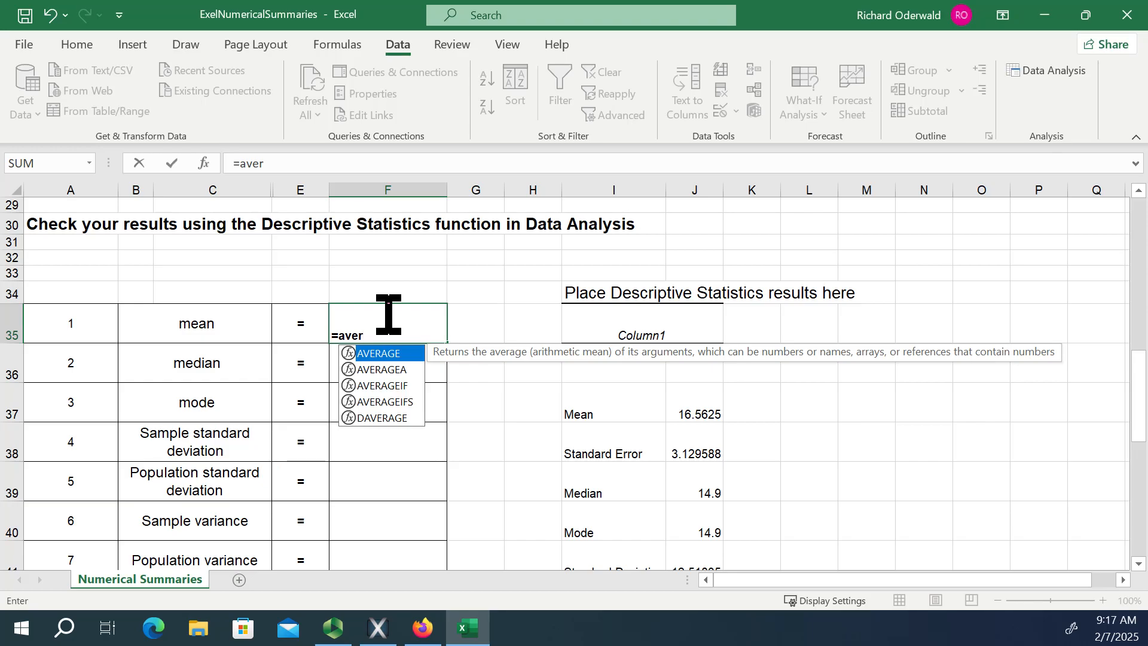
{"action": "double_click", "coordinate": [357, 354]}
{"action": "scroll", "coordinate": [346, 251], "scroll_direction": "up", "scroll_amount": 9}
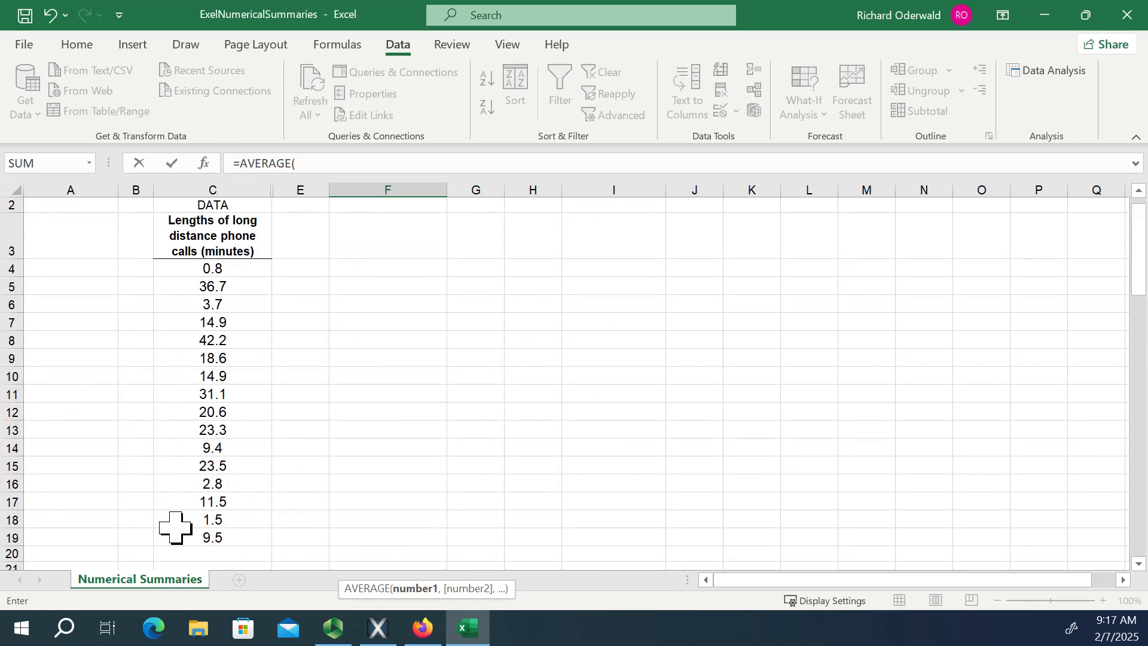
{"action": "left_click_drag", "start_coordinate": [198, 537], "coordinate": [213, 273]}
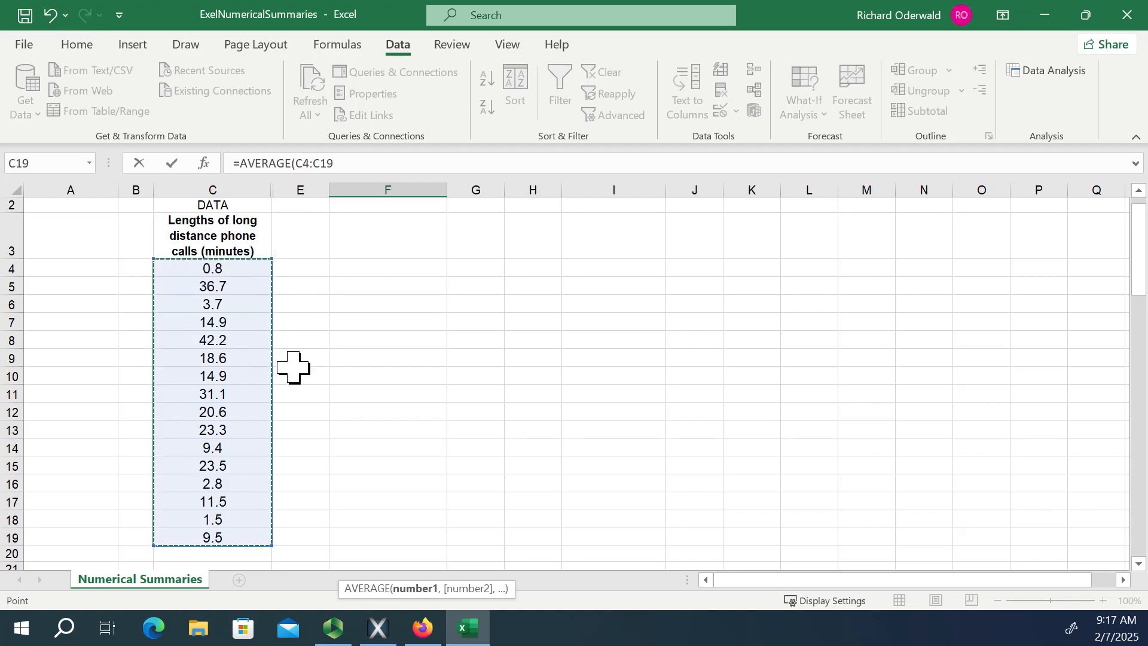
{"action": "type", "text": ")"}
{"action": "key", "text": "Return"}
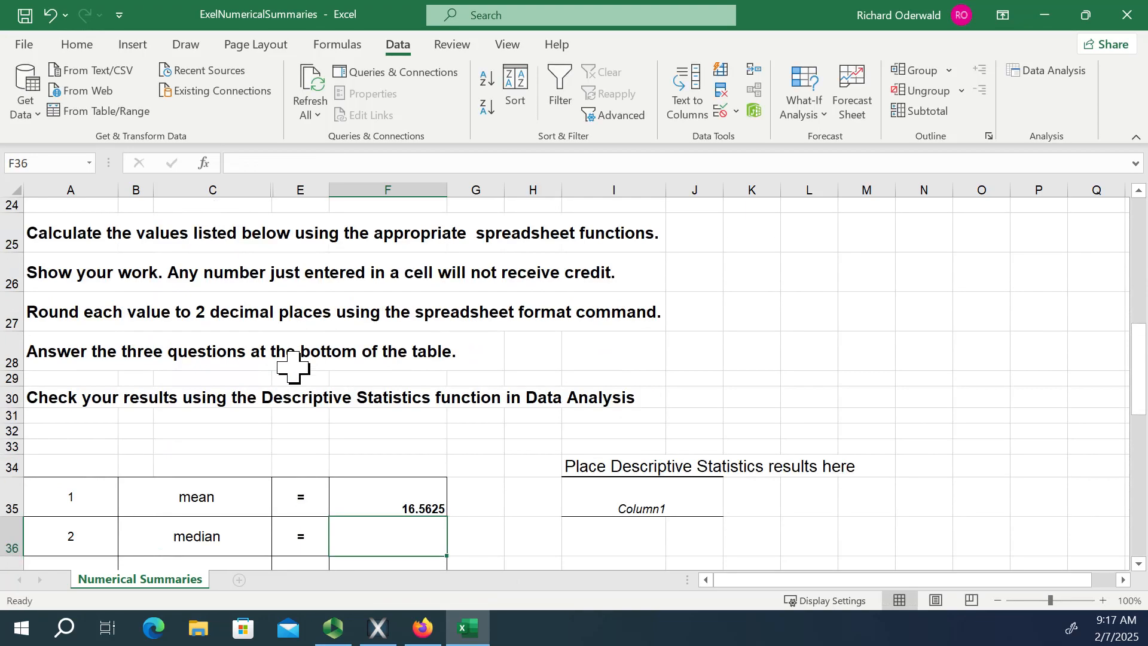
{"action": "scroll", "coordinate": [594, 508], "scroll_direction": "down", "scroll_amount": 2}
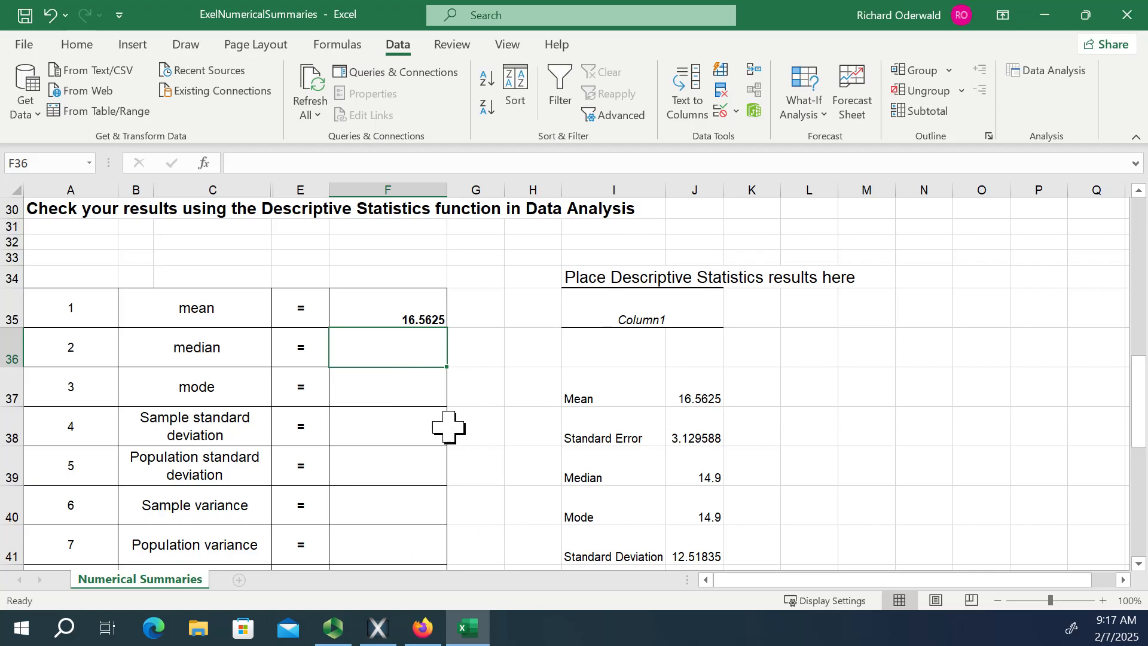
{"action": "scroll", "coordinate": [443, 428], "scroll_direction": "down", "scroll_amount": 1}
{"action": "scroll", "coordinate": [418, 427], "scroll_direction": "down", "scroll_amount": 1}
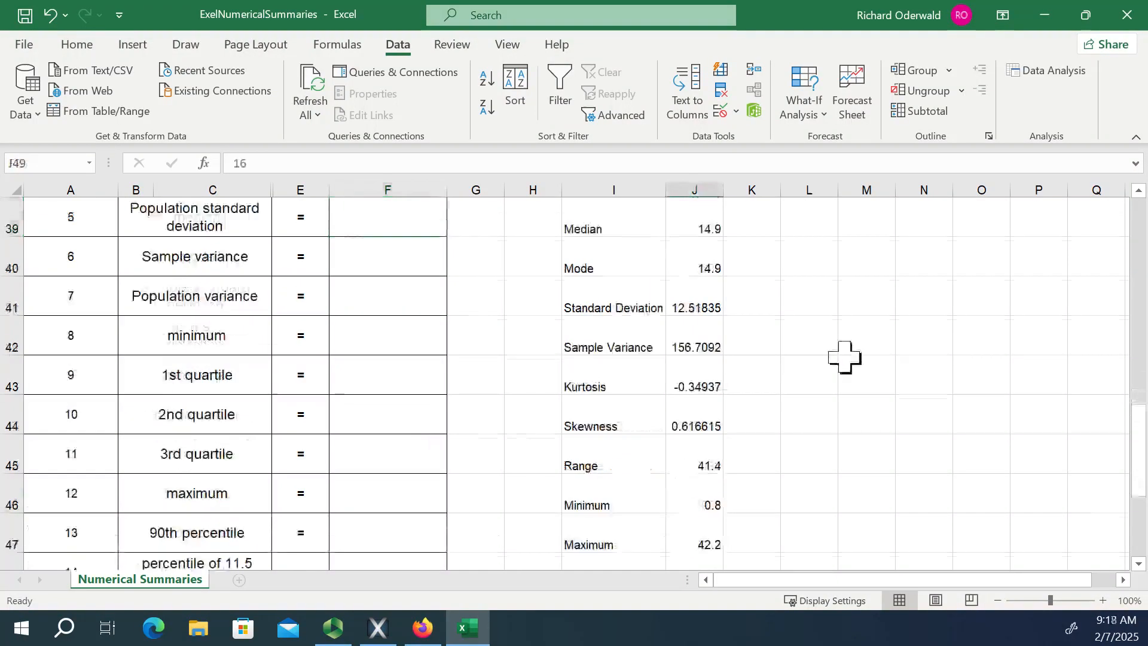
{"action": "scroll", "coordinate": [845, 356], "scroll_direction": "up", "scroll_amount": 2}
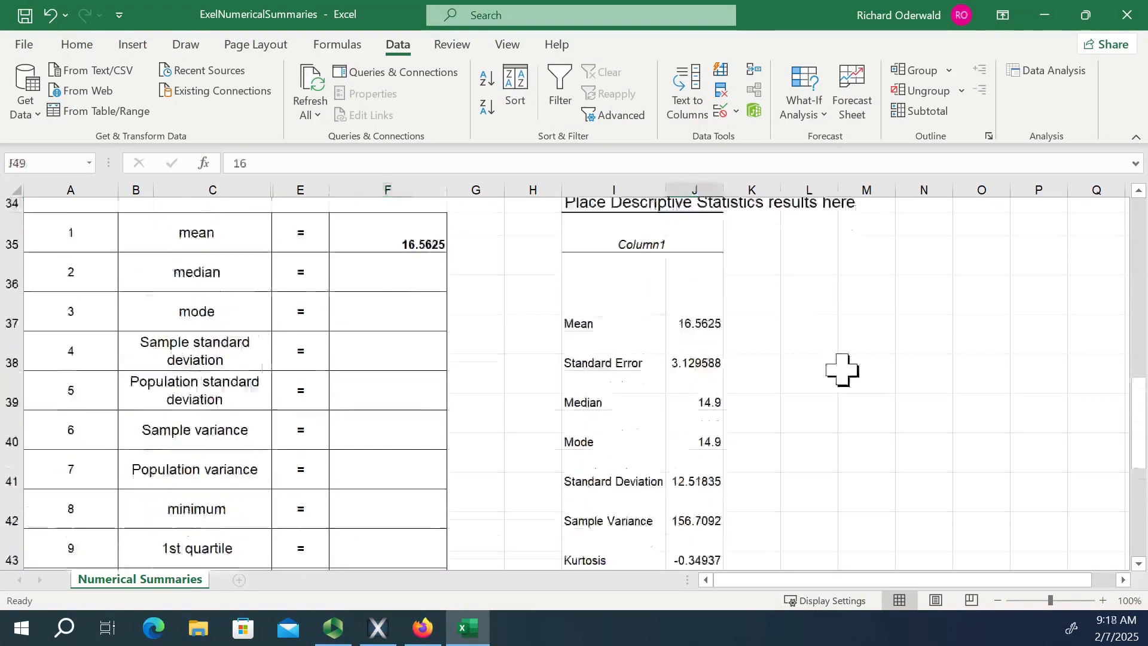
Calculate the median of the call lengths in F36 with =MEDIAN(C4:C19).
{"action": "scroll", "coordinate": [842, 369], "scroll_direction": "down", "scroll_amount": 2}
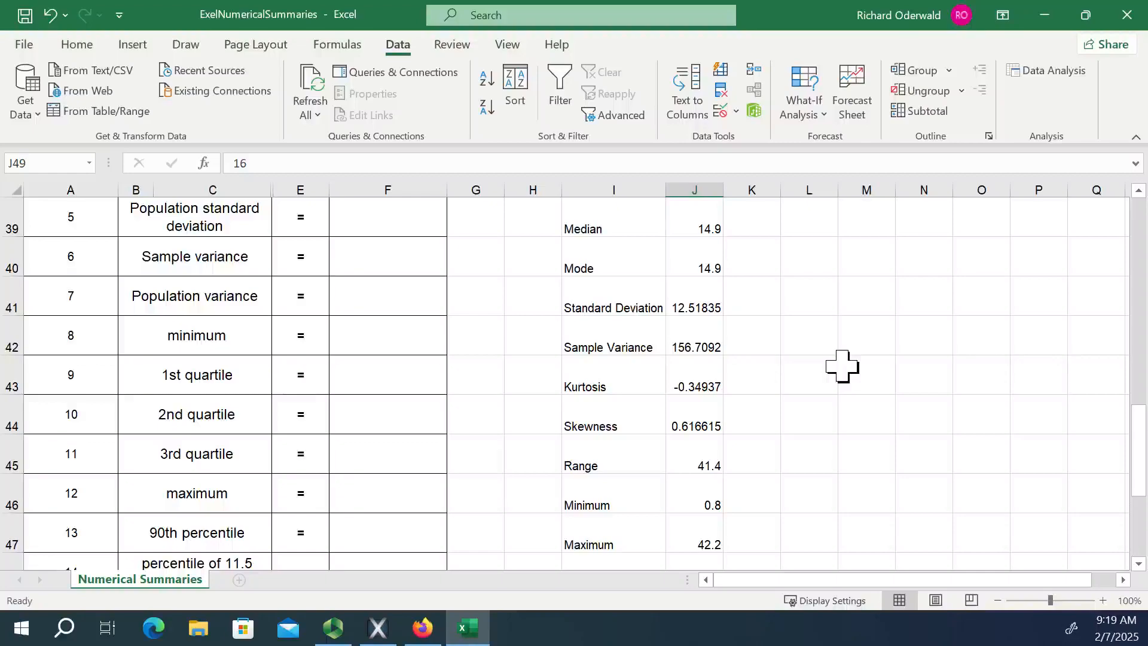
{"action": "scroll", "coordinate": [574, 347], "scroll_direction": "up", "scroll_amount": 2}
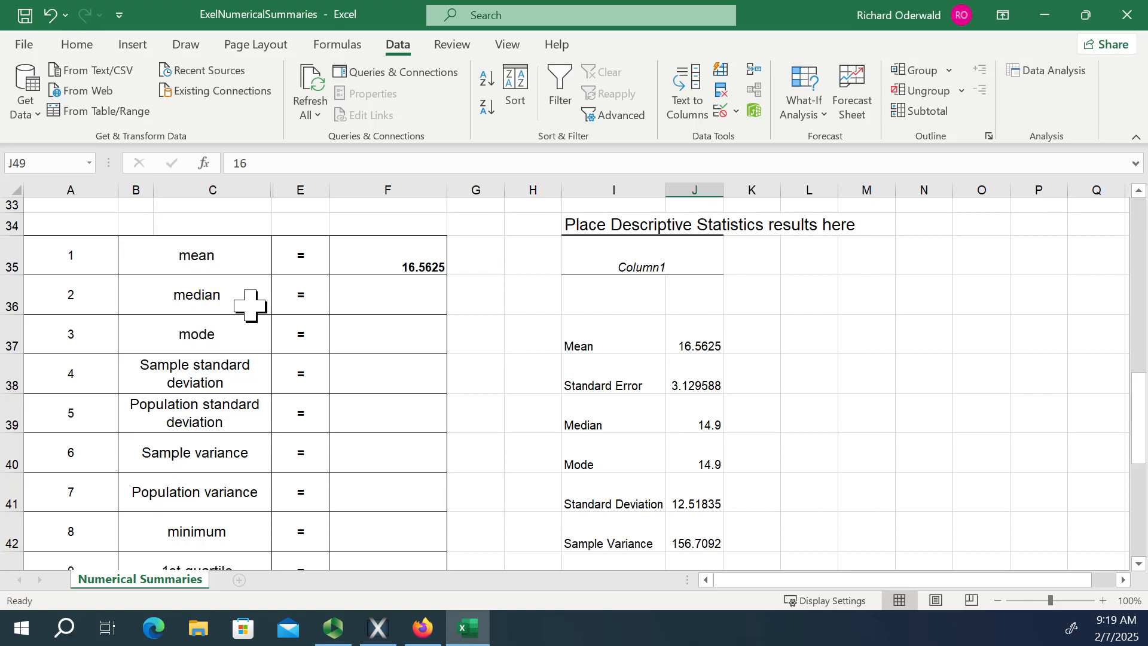
{"action": "left_click", "coordinate": [387, 300]}
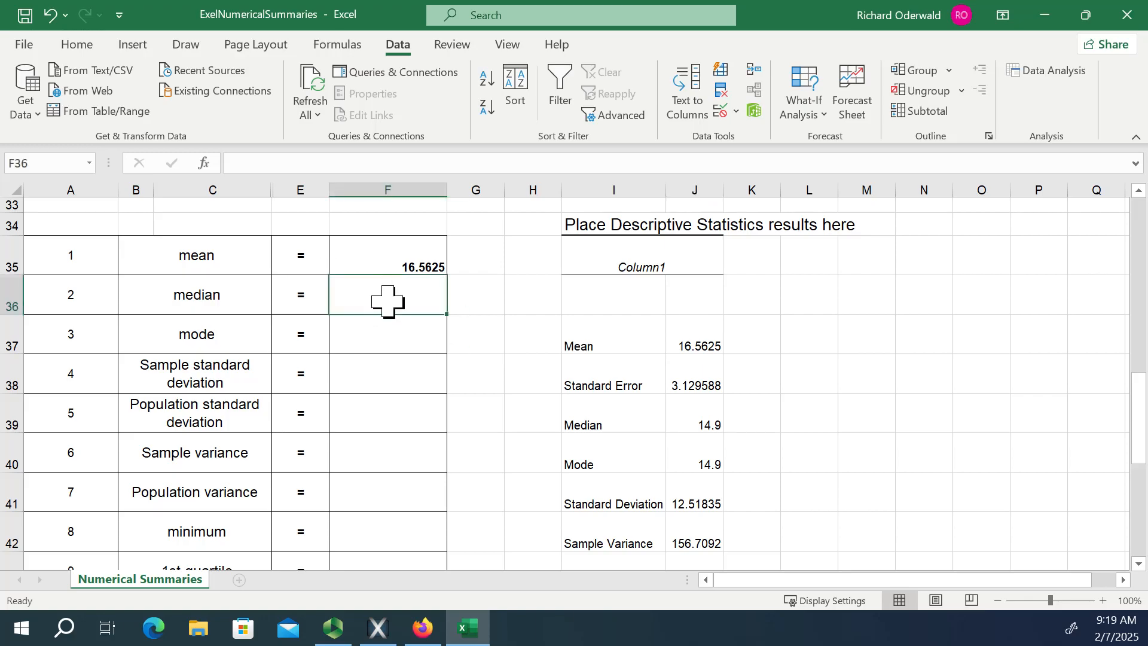
{"action": "type", "text": "="}
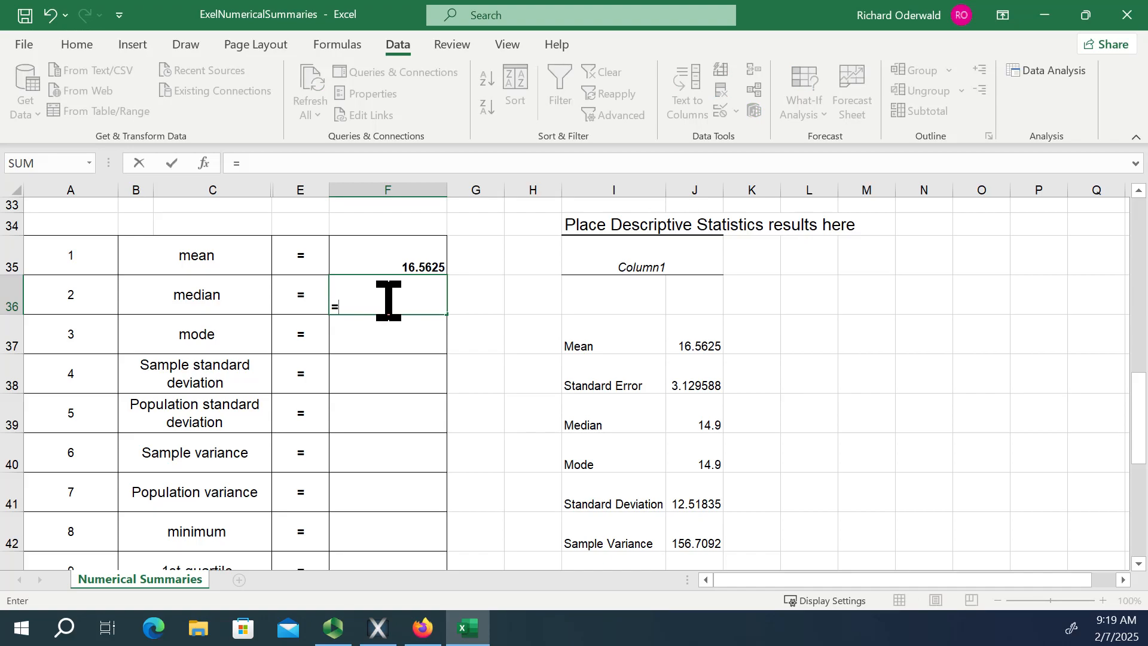
{"action": "type", "text": "med"}
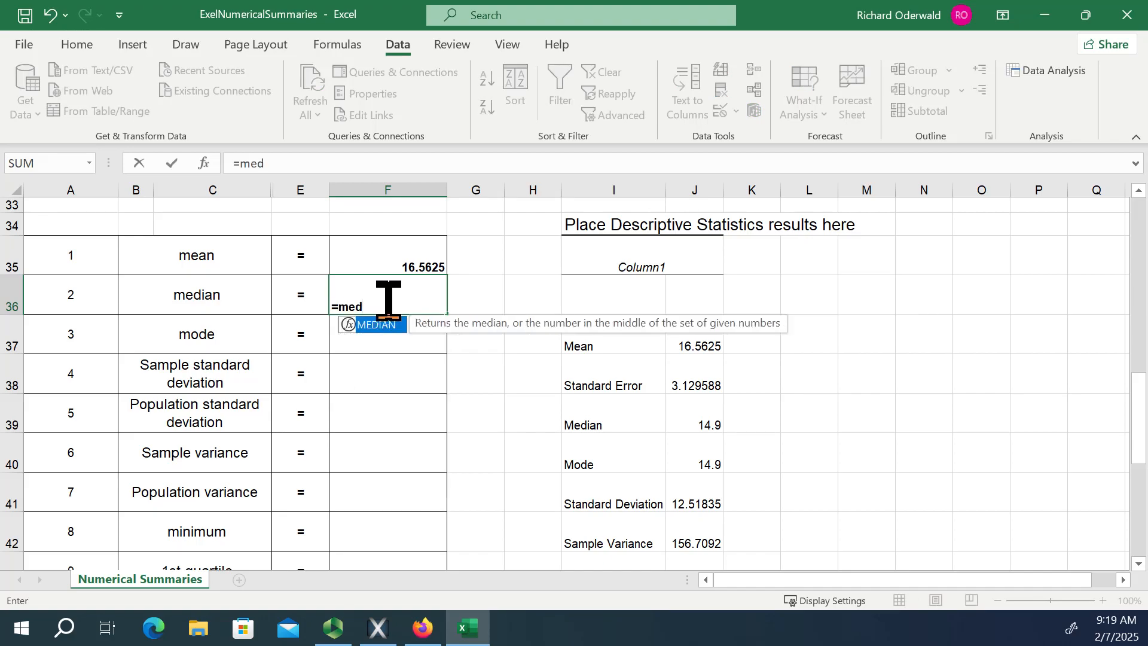
{"action": "double_click", "coordinate": [370, 324]}
{"action": "scroll", "coordinate": [308, 329], "scroll_direction": "up", "scroll_amount": 4}
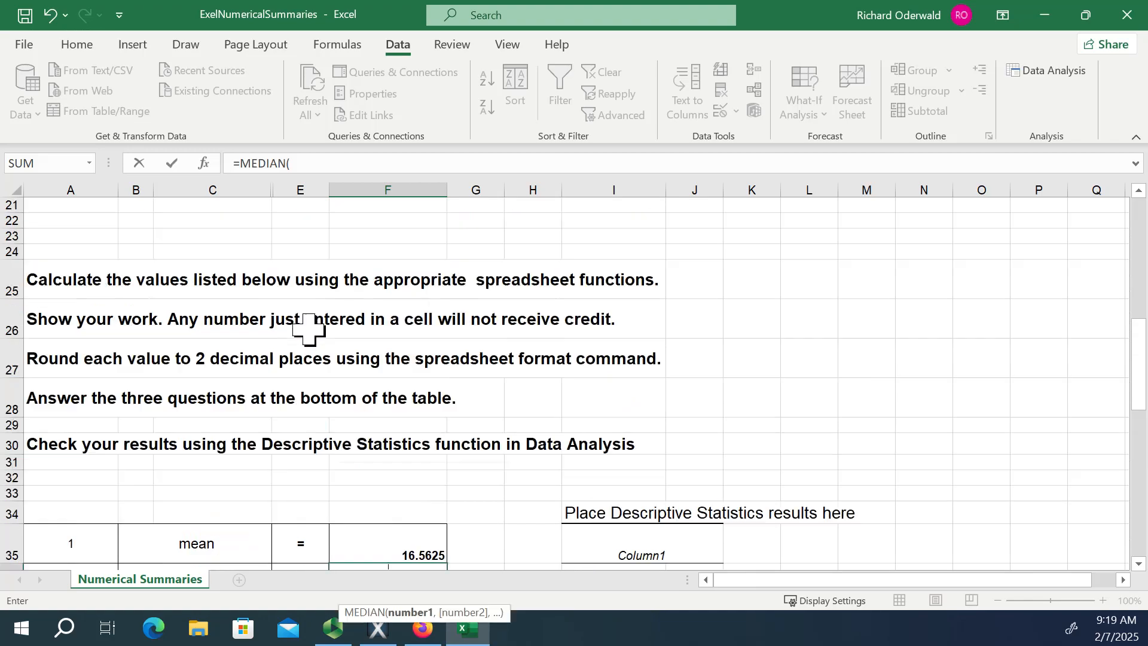
{"action": "scroll", "coordinate": [308, 329], "scroll_direction": "up", "scroll_amount": 3}
{"action": "left_click_drag", "start_coordinate": [223, 333], "coordinate": [212, 247]}
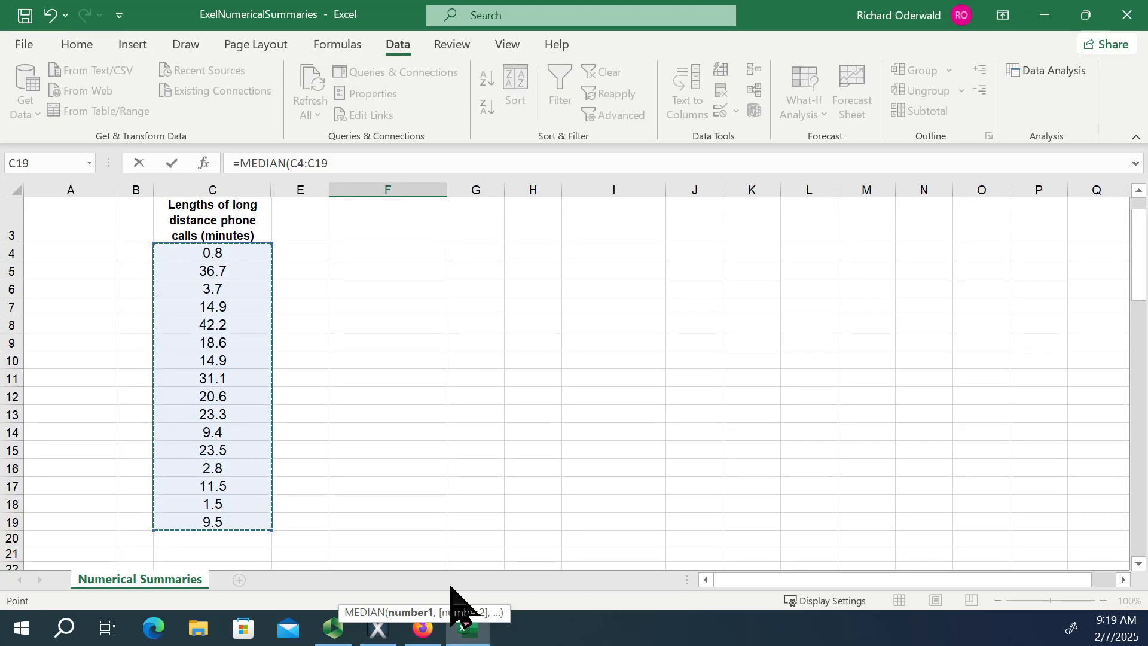
{"action": "key", "text": "Return"}
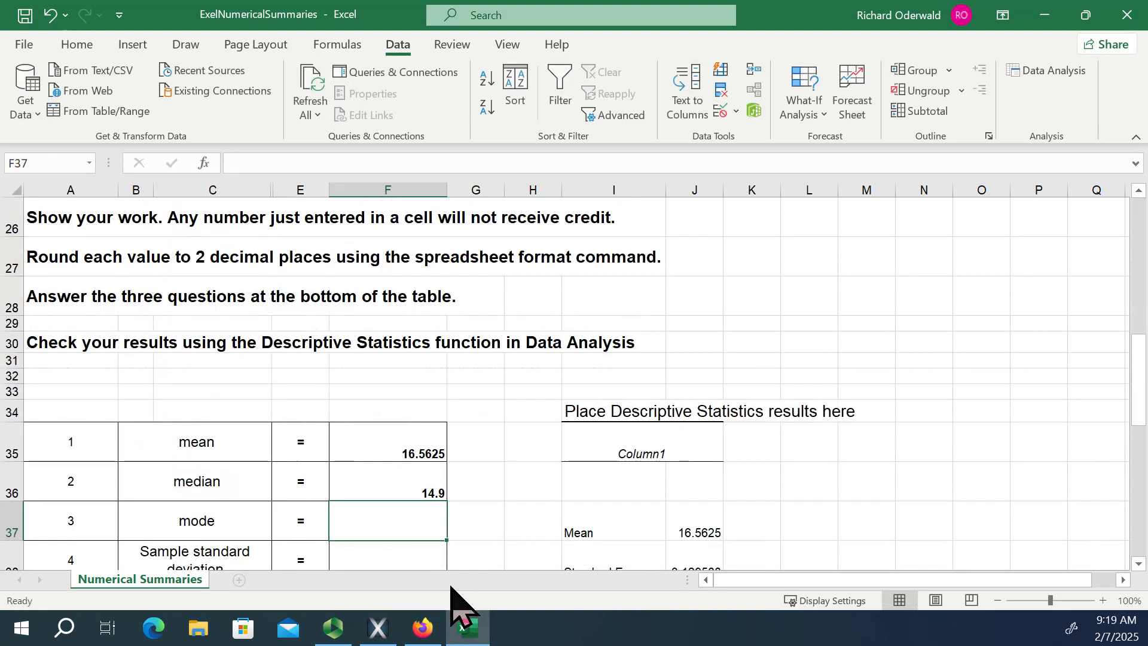
Calculate the sample standard deviation of the call lengths in F38 with =STDEV.S(C4:C19), leaving the mode cell empty.
{"action": "scroll", "coordinate": [477, 524], "scroll_direction": "down", "scroll_amount": 3}
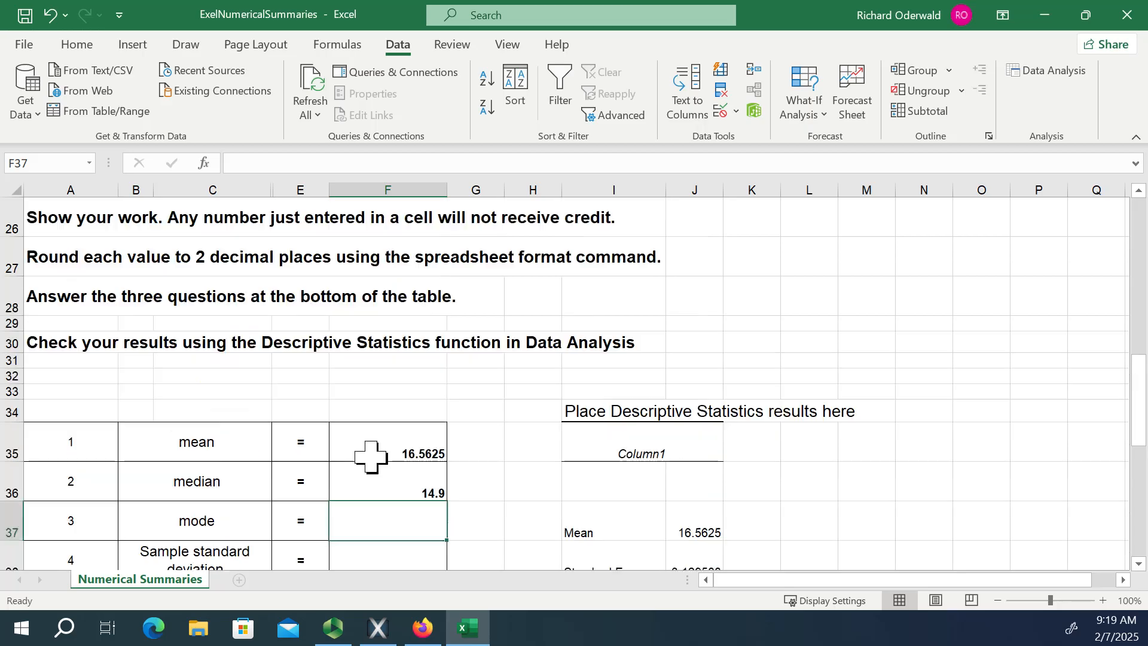
{"action": "scroll", "coordinate": [369, 456], "scroll_direction": "up", "scroll_amount": 9}
{"action": "scroll", "coordinate": [255, 399], "scroll_direction": "up", "scroll_amount": 2}
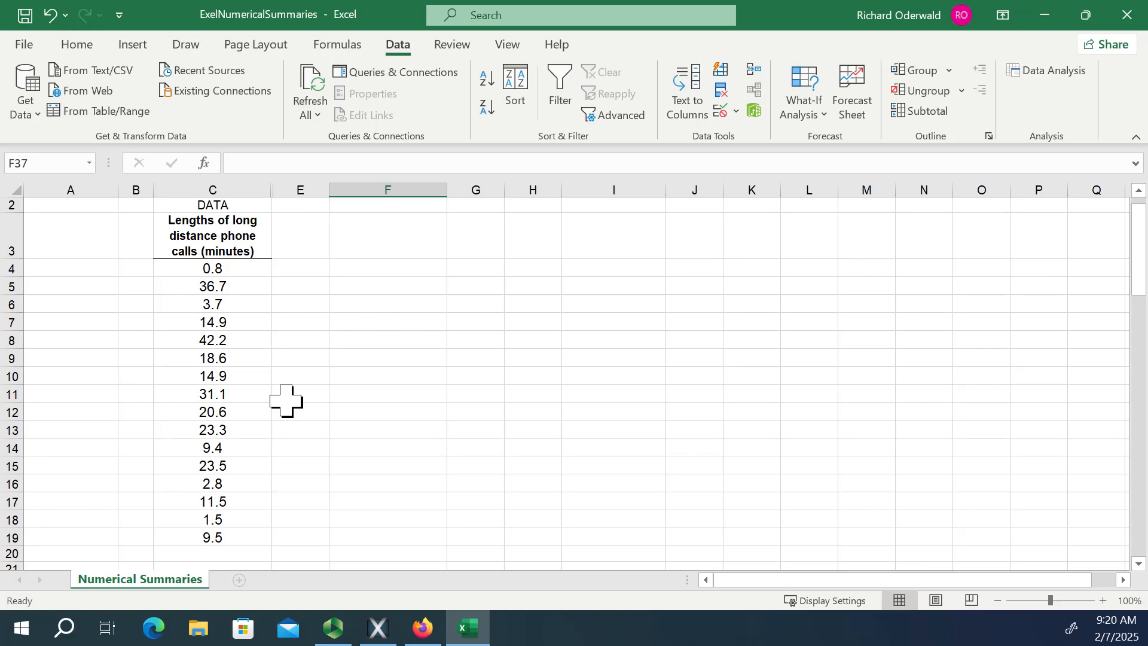
{"action": "scroll", "coordinate": [364, 413], "scroll_direction": "down", "scroll_amount": 7}
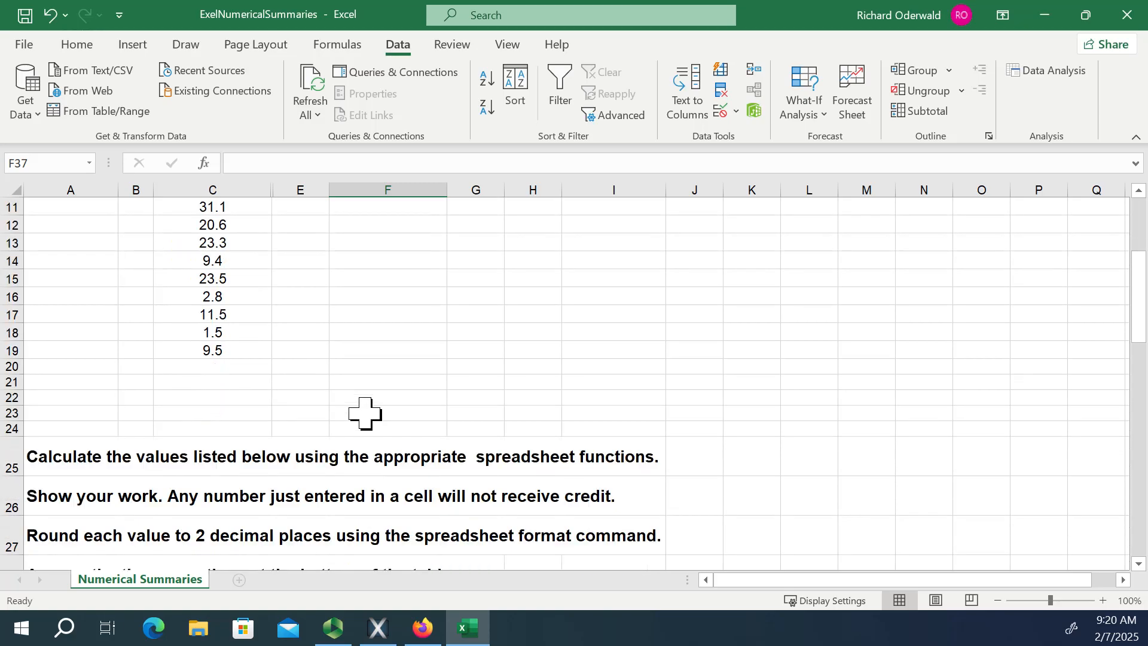
{"action": "scroll", "coordinate": [368, 423], "scroll_direction": "down", "scroll_amount": 3}
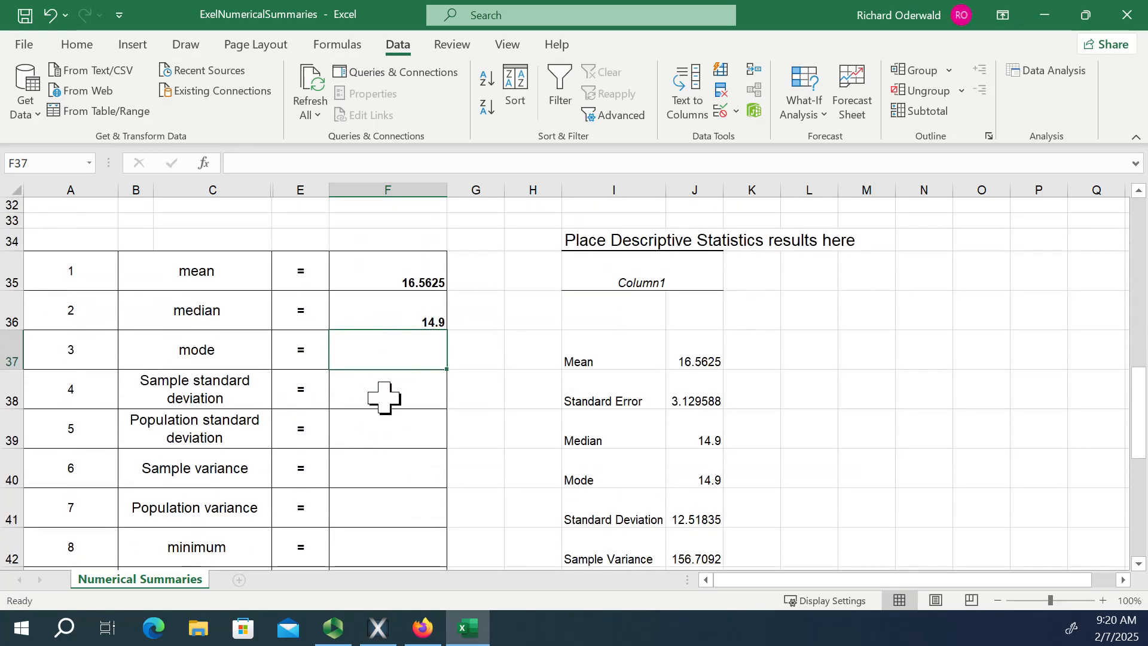
{"action": "left_click", "coordinate": [383, 390]}
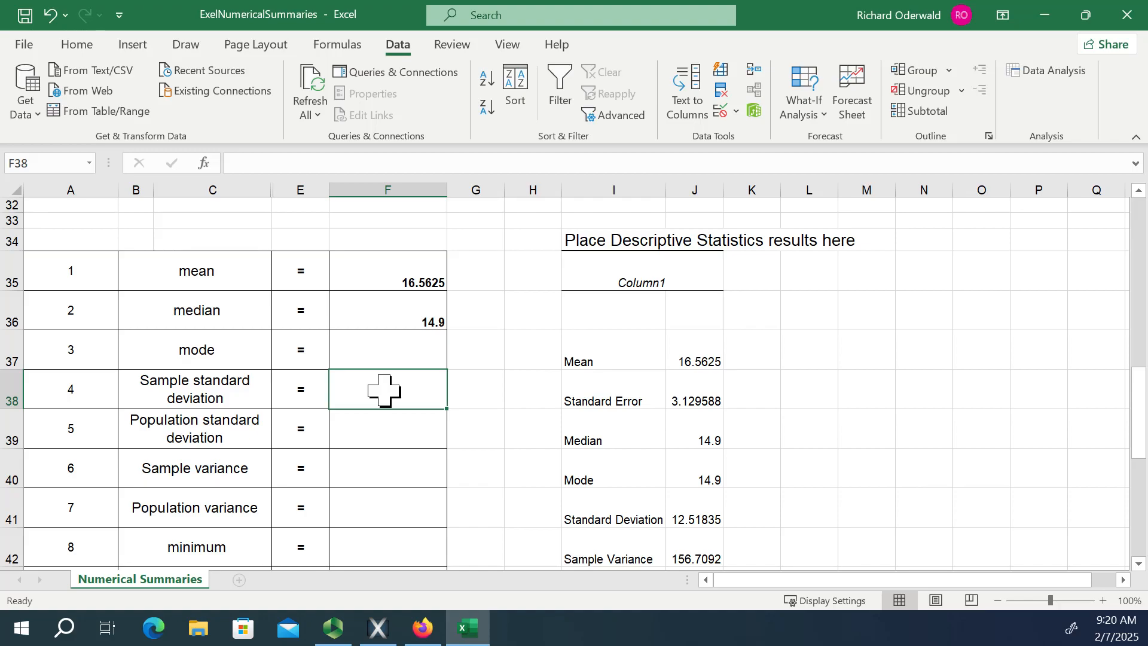
{"action": "type", "text": "=std"}
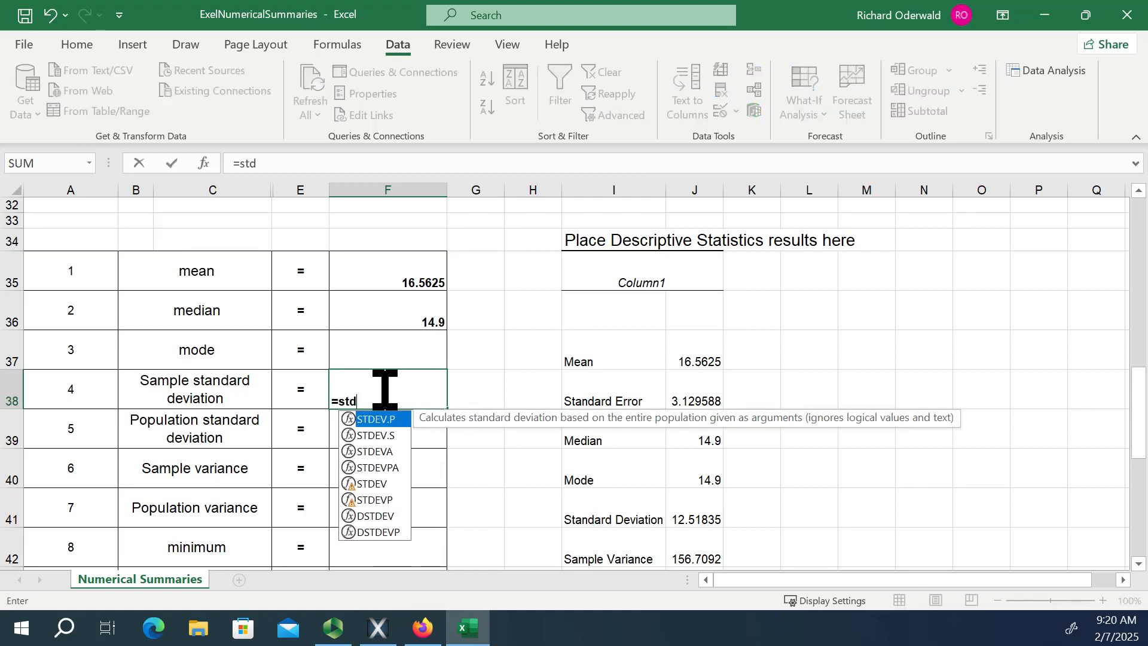
{"action": "type", "text": "ev."}
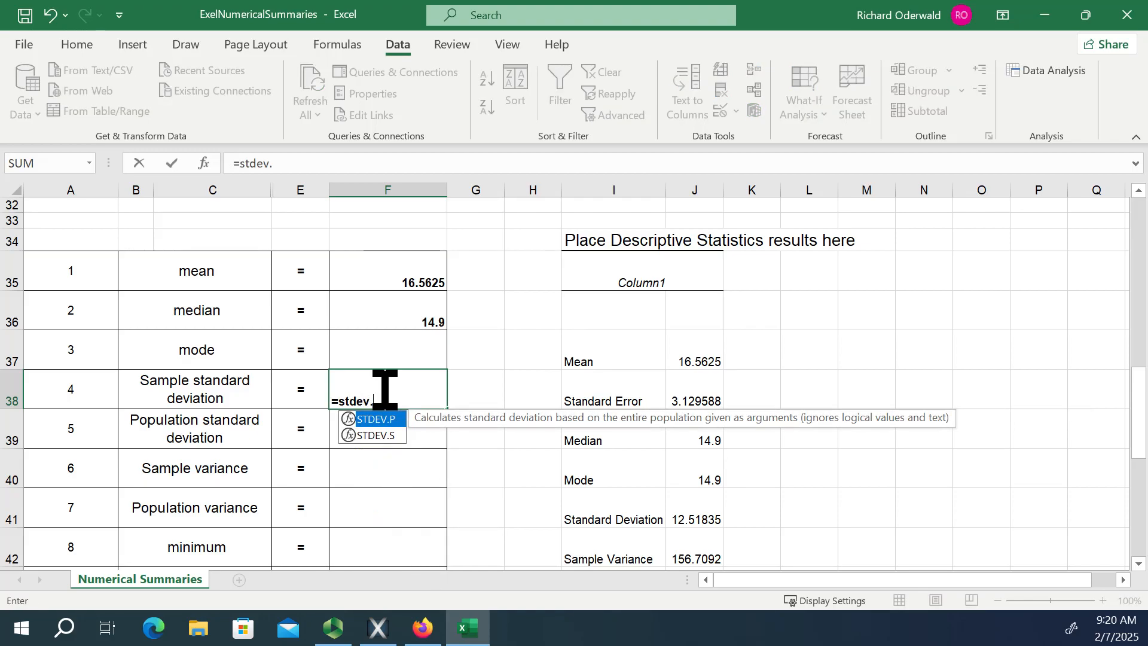
{"action": "type", "text": "s("}
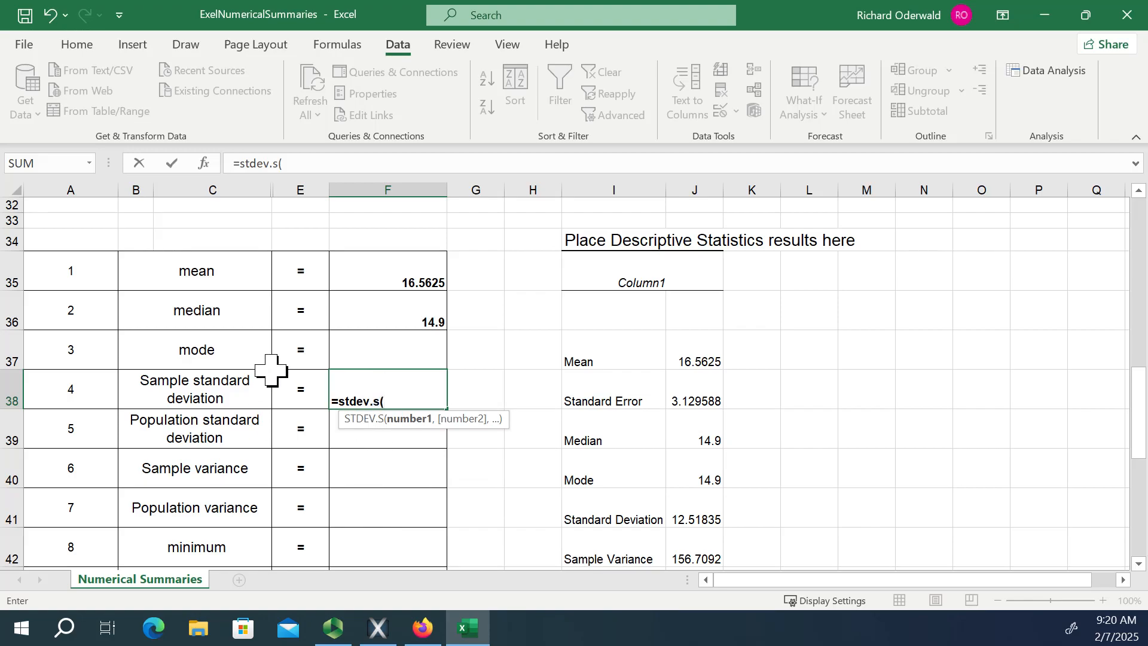
{"action": "scroll", "coordinate": [335, 365], "scroll_direction": "up", "scroll_amount": 5}
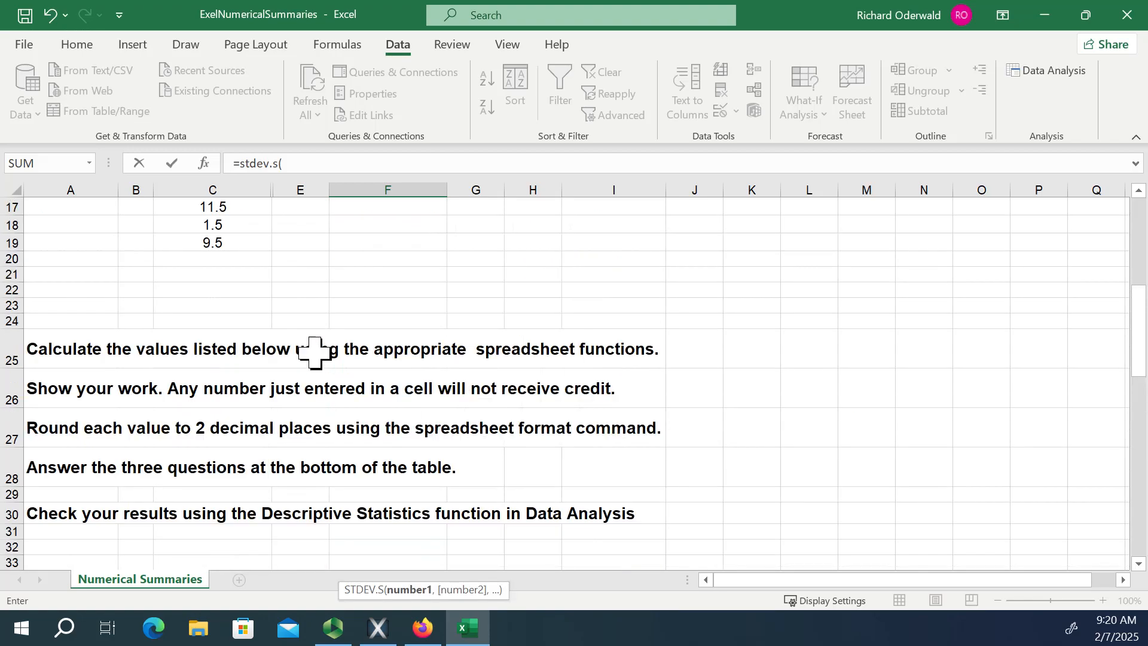
{"action": "left_click", "coordinate": [221, 242]}
{"action": "left_click_drag", "start_coordinate": [221, 242], "coordinate": [229, 283]}
{"action": "mouse_move", "coordinate": [440, 643]}
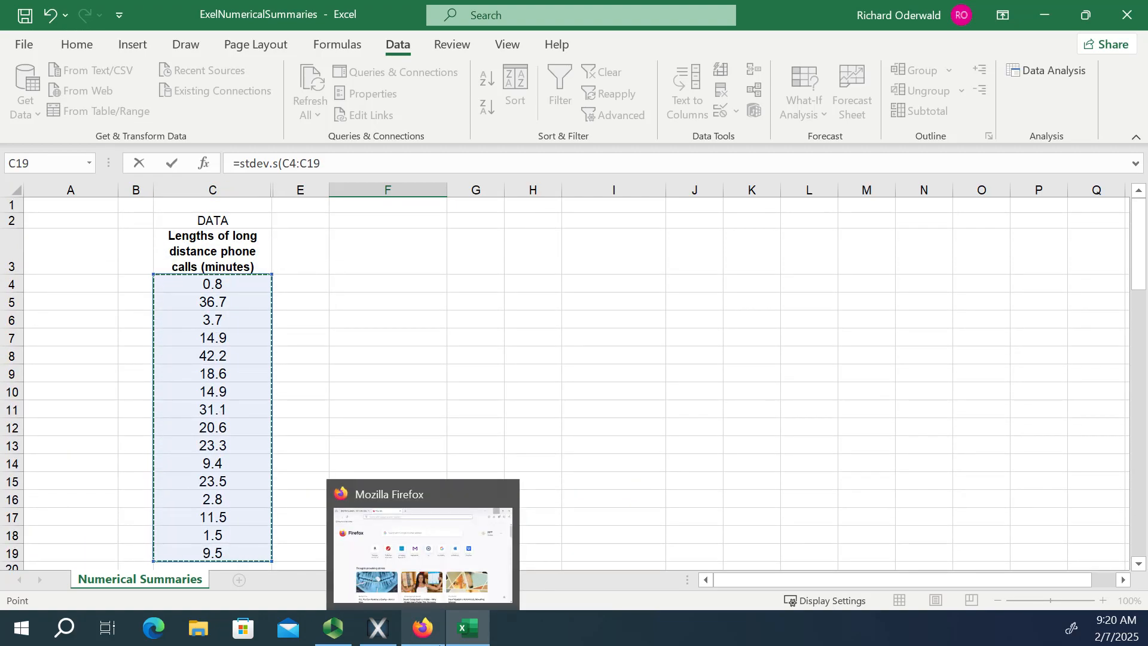
{"action": "key", "text": "ctrl+Return"}
{"action": "key", "text": "Return"}
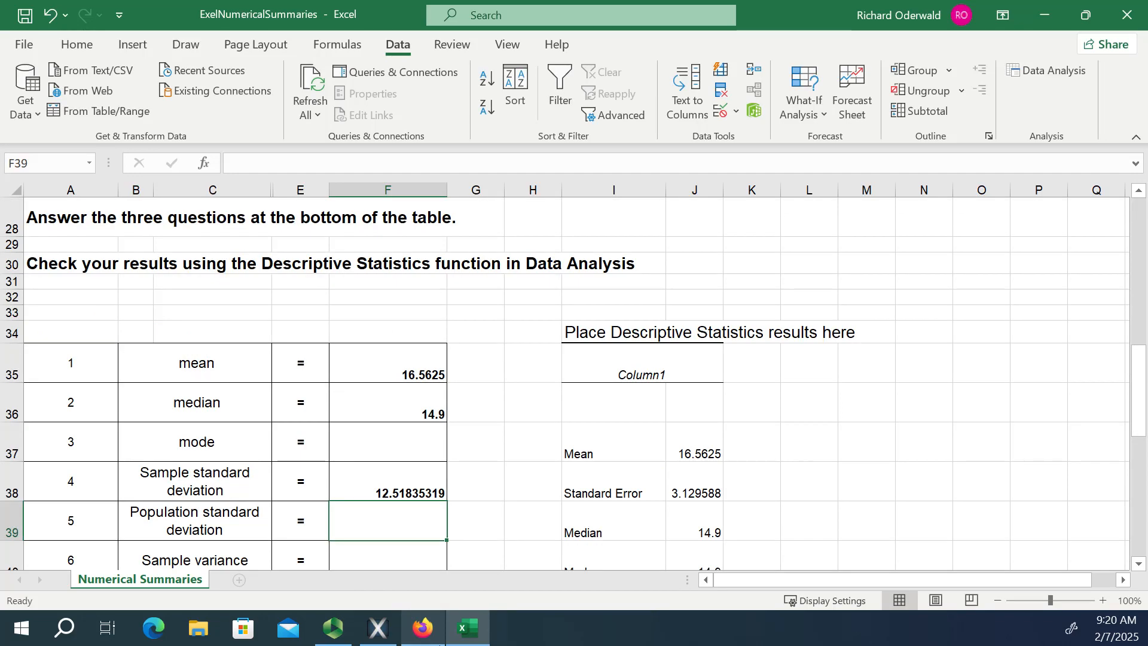
Compare the sample standard deviation in F38 with the Standard Deviation entry in row 41 of the Descriptive Statistics output.
{"action": "scroll", "coordinate": [747, 430], "scroll_direction": "down", "scroll_amount": 2}
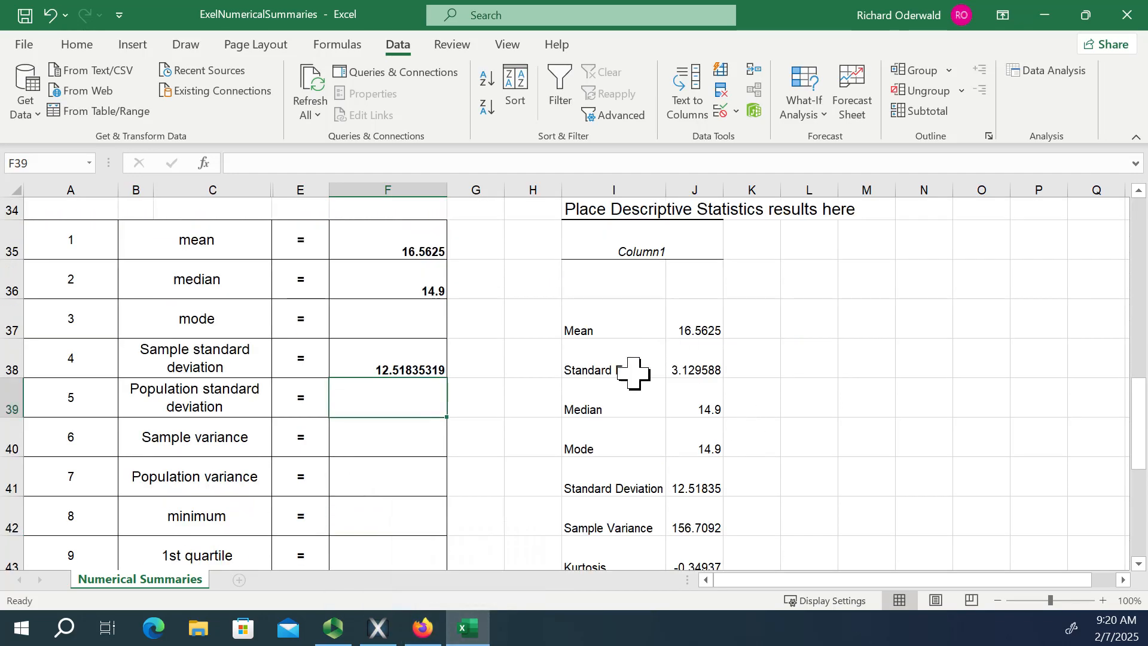
{"action": "left_click", "coordinate": [611, 483]}
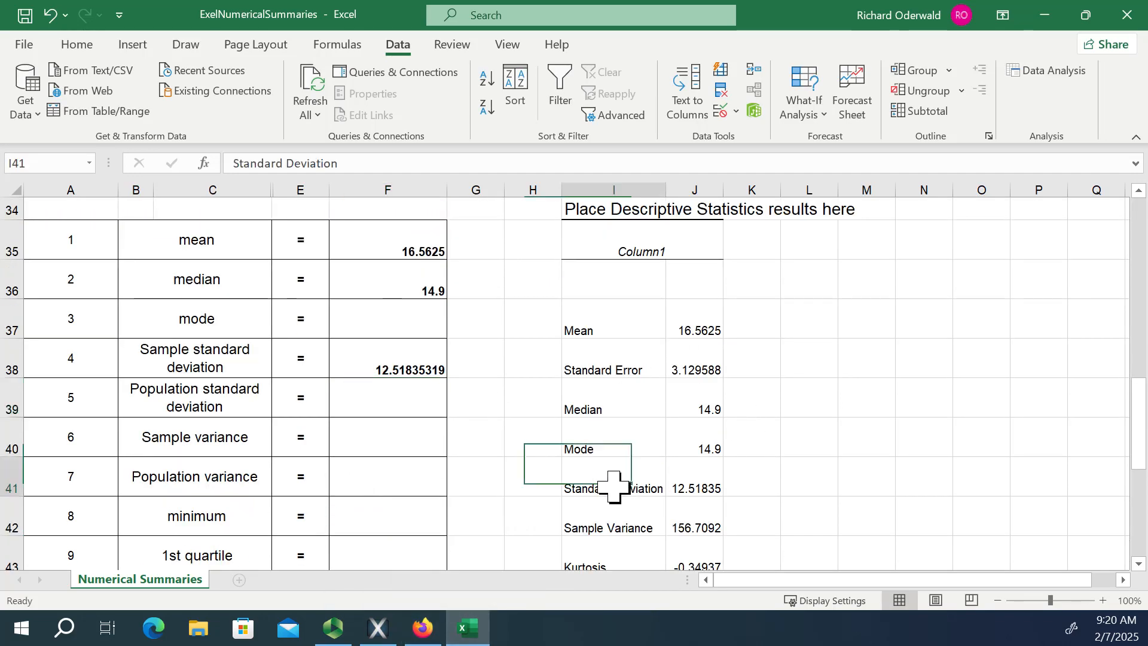
{"action": "left_click", "coordinate": [395, 366]}
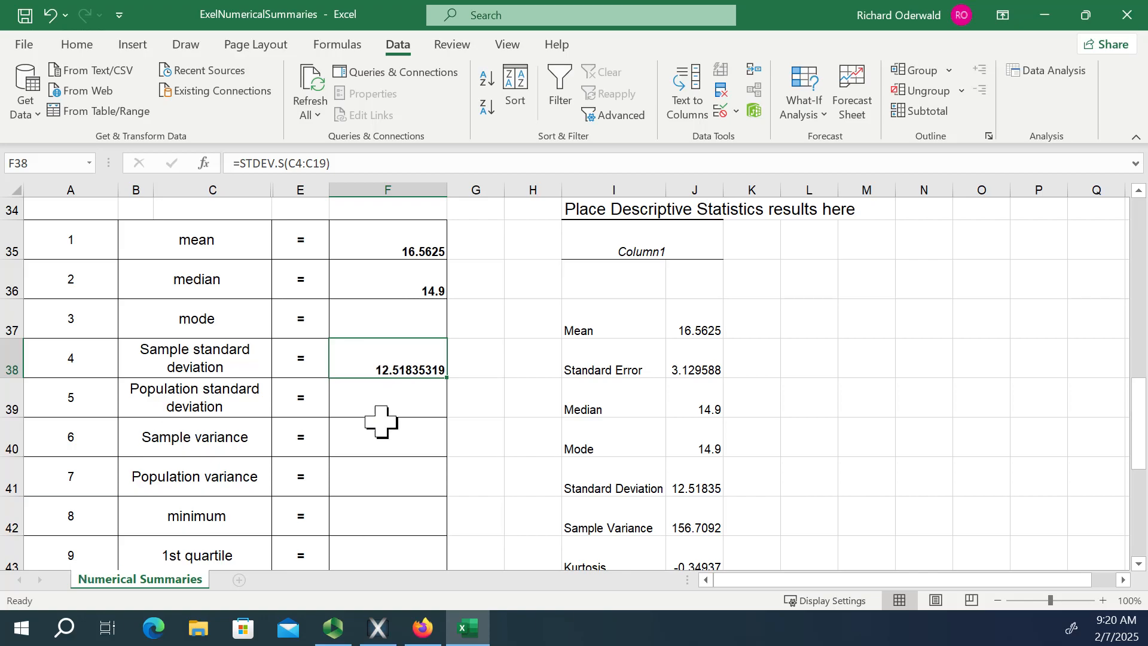
Calculate the population standard deviation of the call lengths in F39 with =STDEV.P(C4:C19) and review its formula.
{"action": "left_click", "coordinate": [376, 399]}
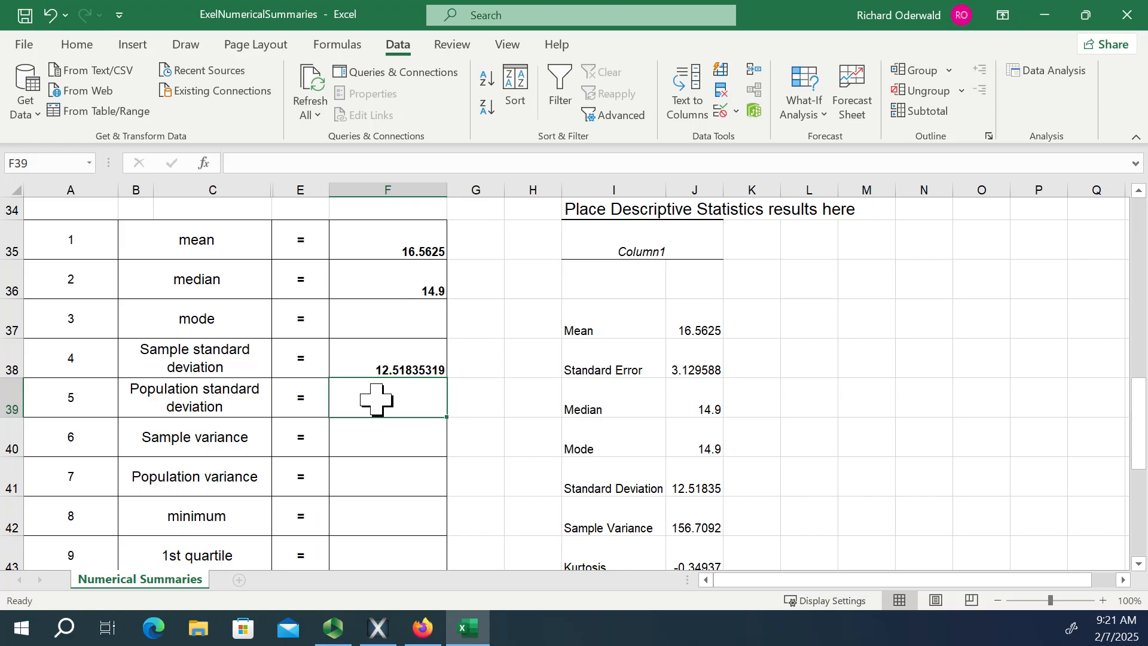
{"action": "type", "text": "="}
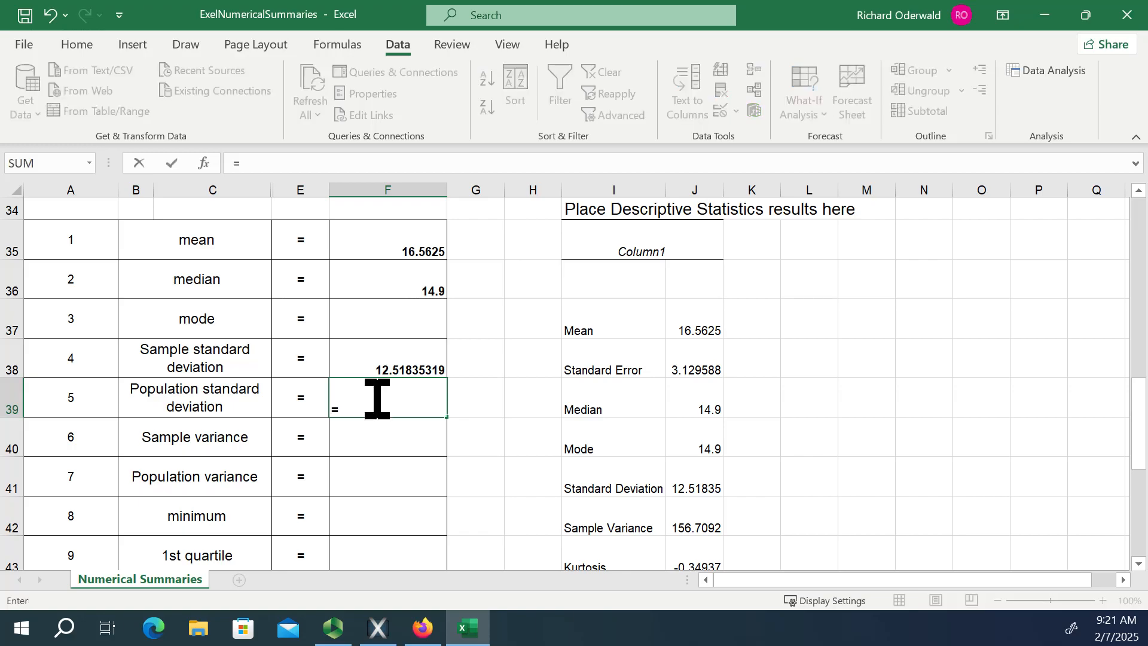
{"action": "type", "text": "st"}
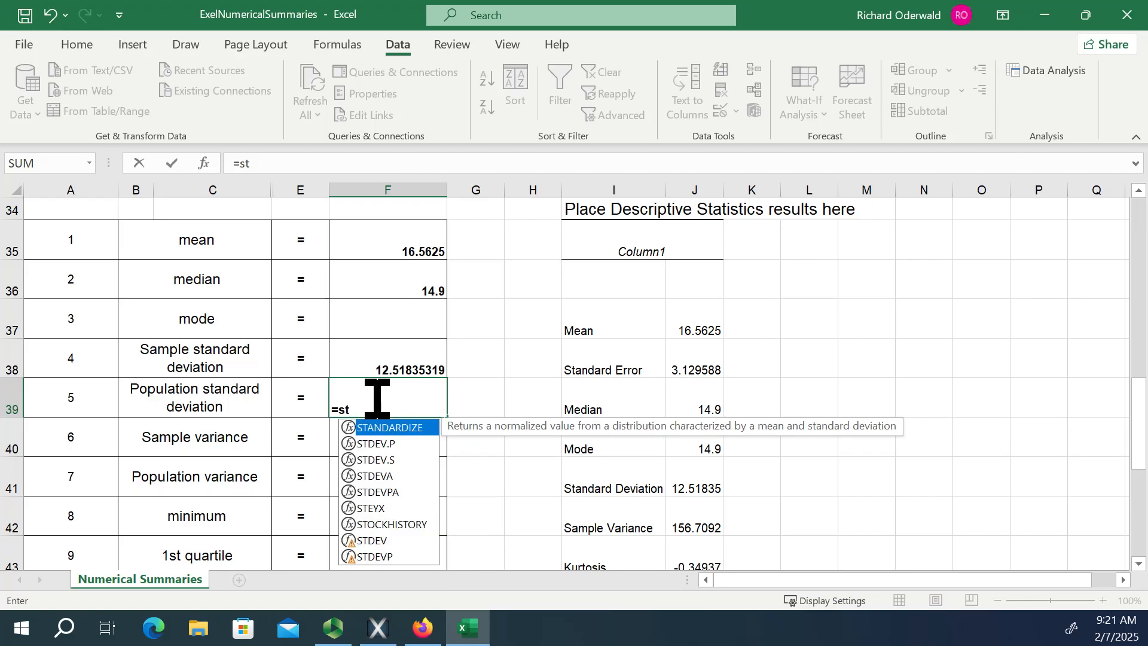
{"action": "double_click", "coordinate": [372, 444]}
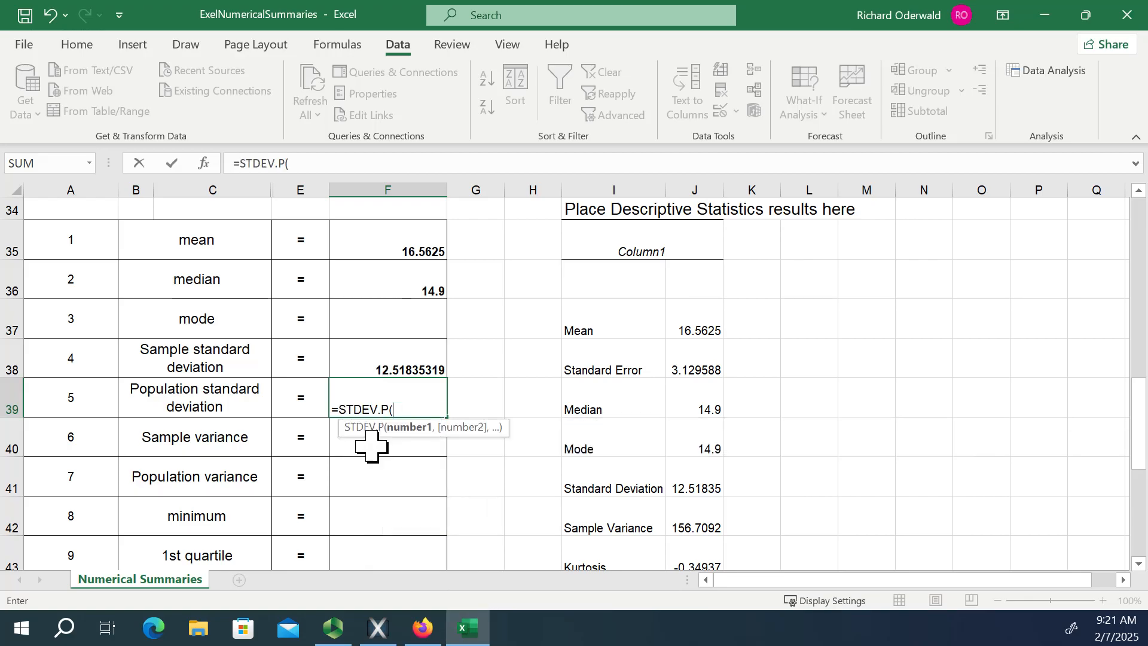
{"action": "scroll", "coordinate": [308, 347], "scroll_direction": "up", "scroll_amount": 5}
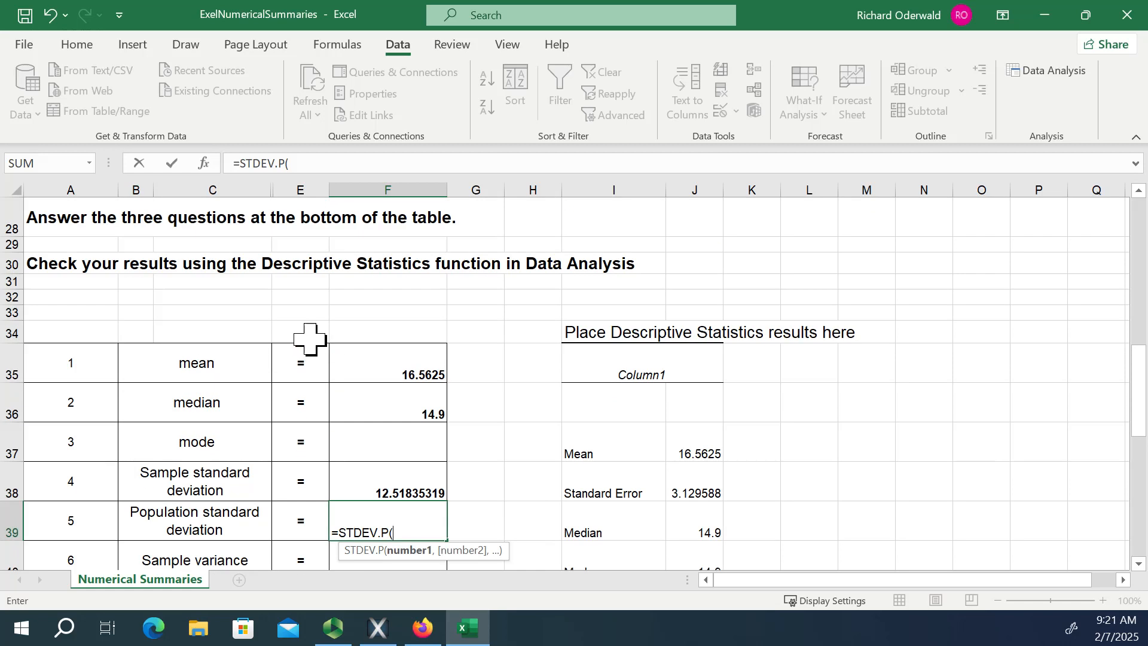
{"action": "scroll", "coordinate": [309, 342], "scroll_direction": "up", "scroll_amount": 4}
{"action": "left_click_drag", "start_coordinate": [210, 422], "coordinate": [206, 283]}
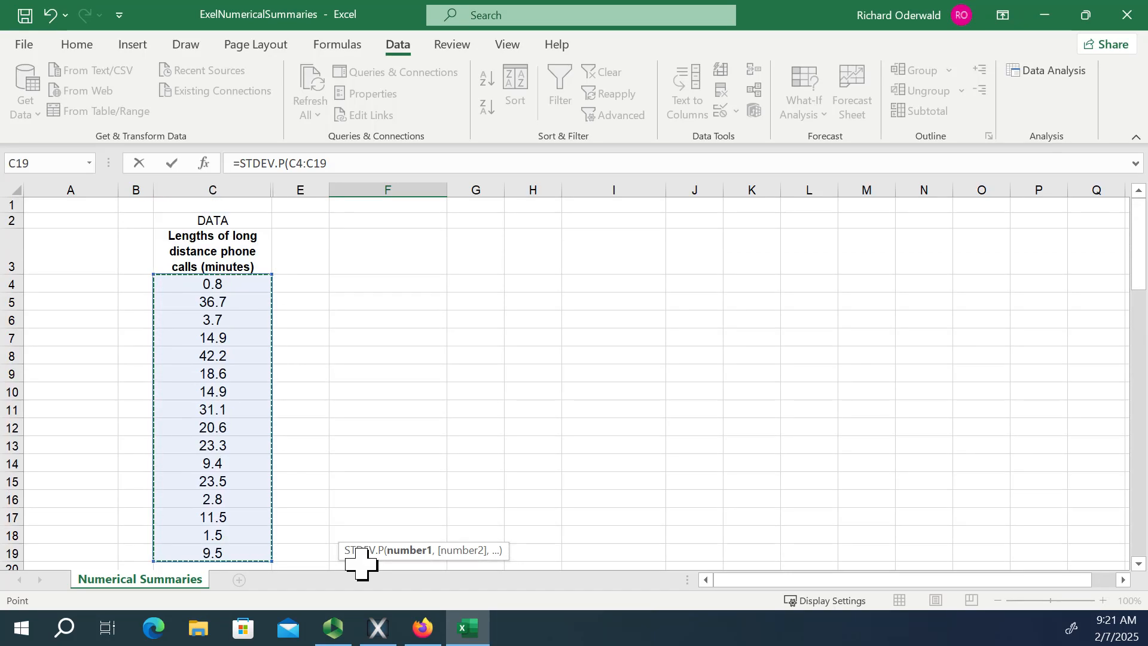
{"action": "key", "text": "Return"}
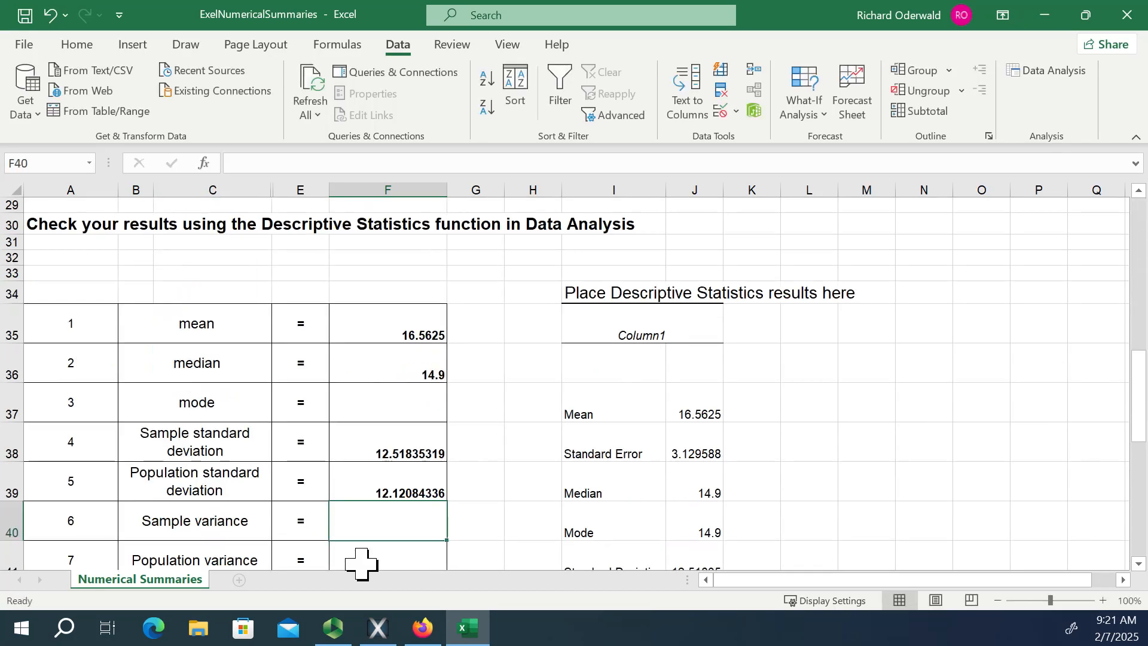
{"action": "left_click", "coordinate": [368, 491]}
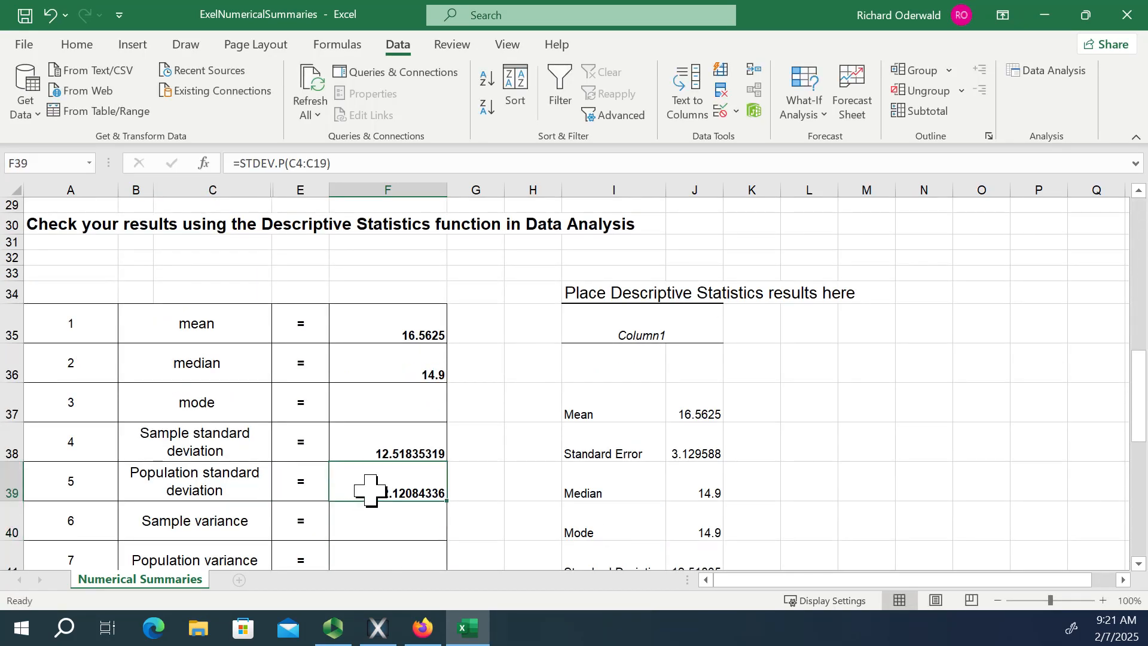
Calculate the sample variance in F40 by squaring the sample standard deviation with =F38^2.
{"action": "scroll", "coordinate": [467, 467], "scroll_direction": "down", "scroll_amount": 1}
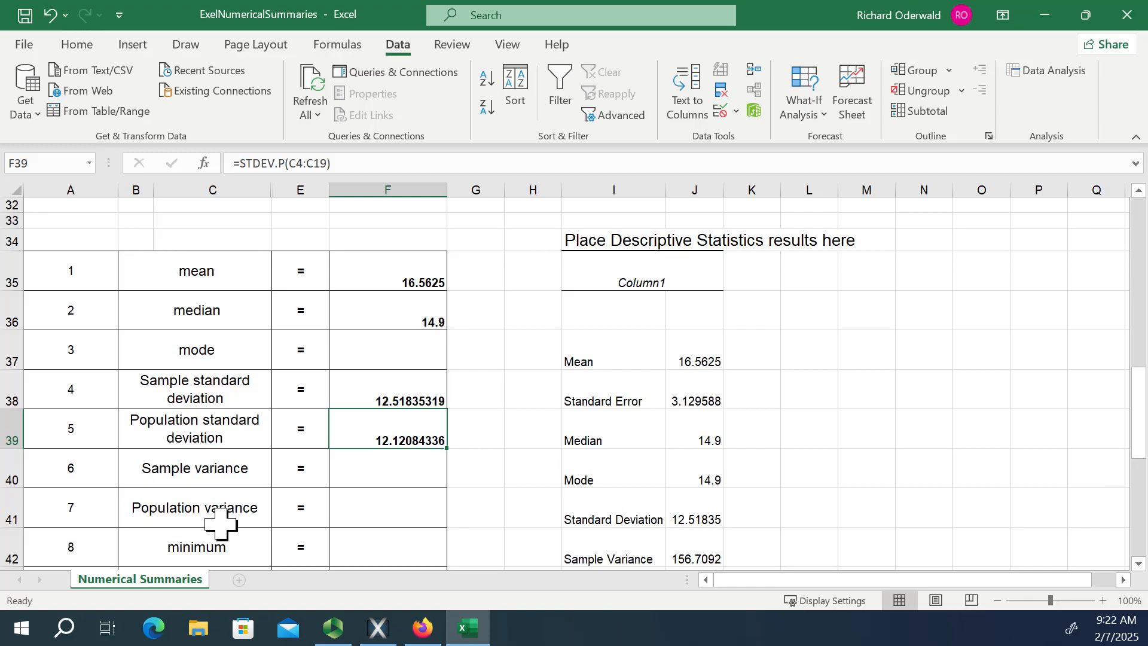
{"action": "scroll", "coordinate": [430, 478], "scroll_direction": "down", "scroll_amount": 2}
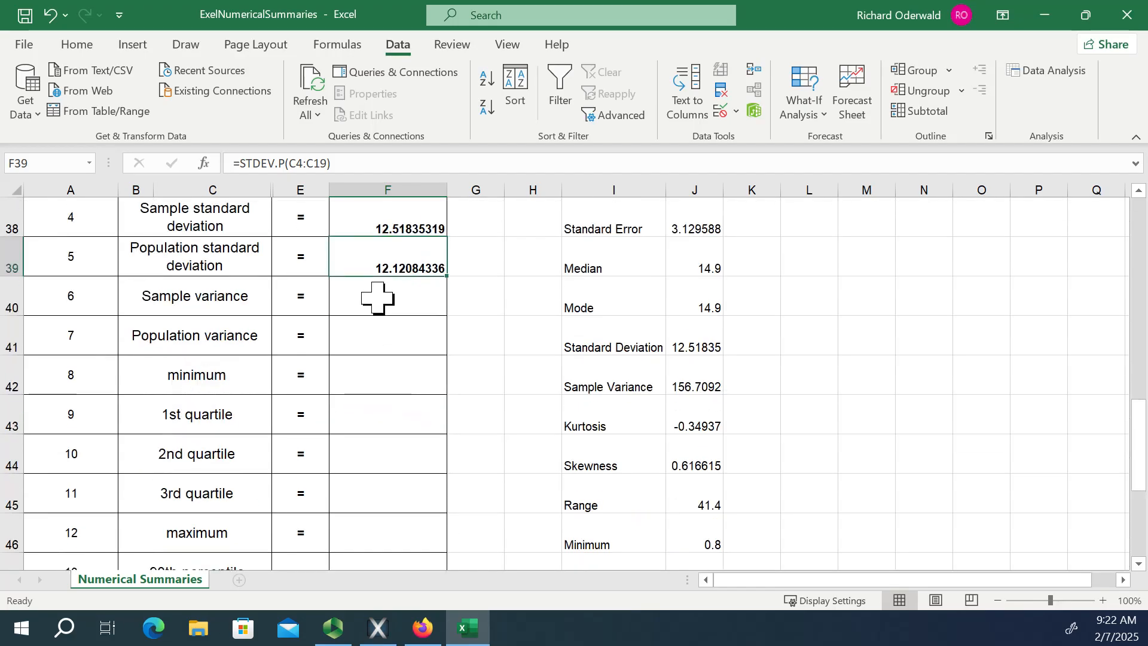
{"action": "left_click", "coordinate": [388, 305]}
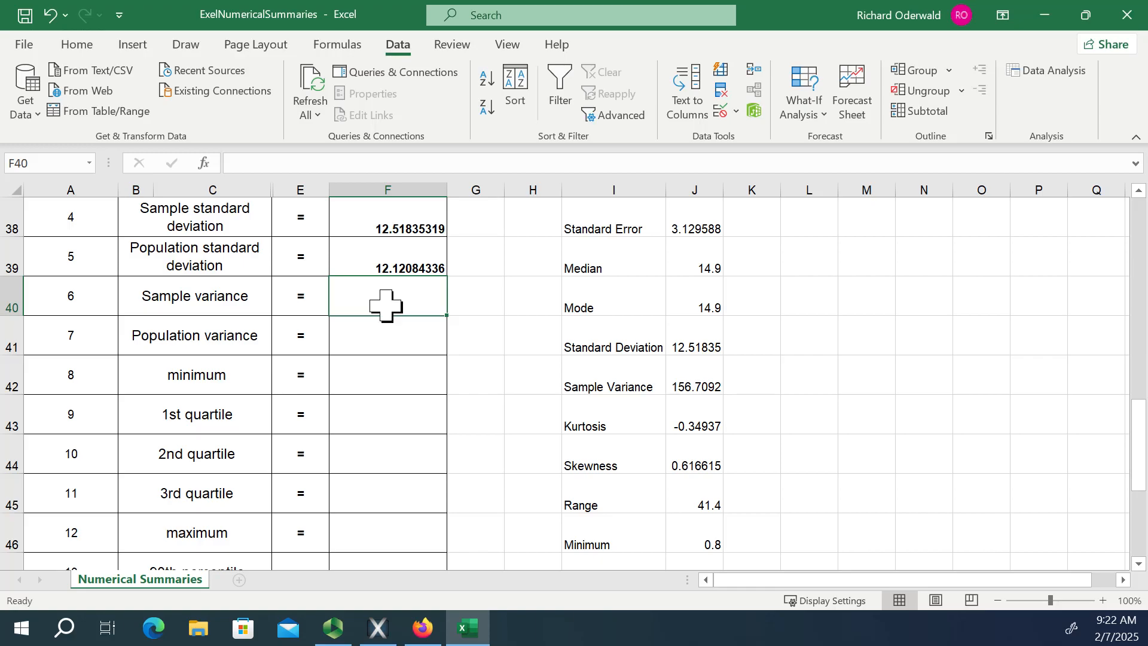
{"action": "type", "text": "="}
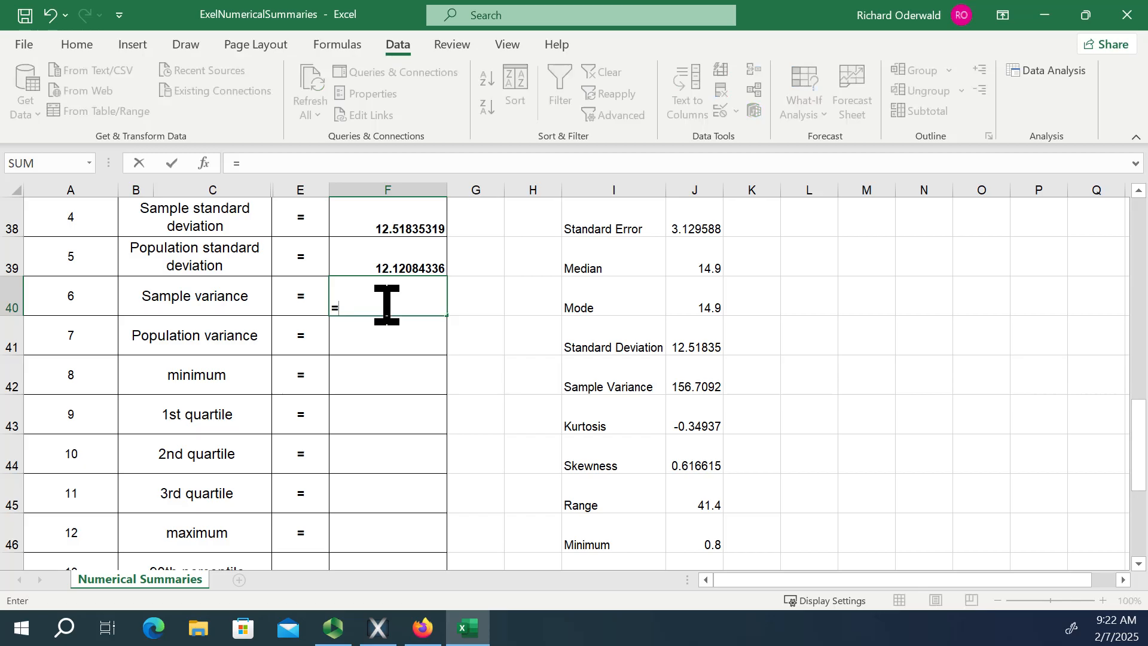
{"action": "left_click", "coordinate": [379, 226]}
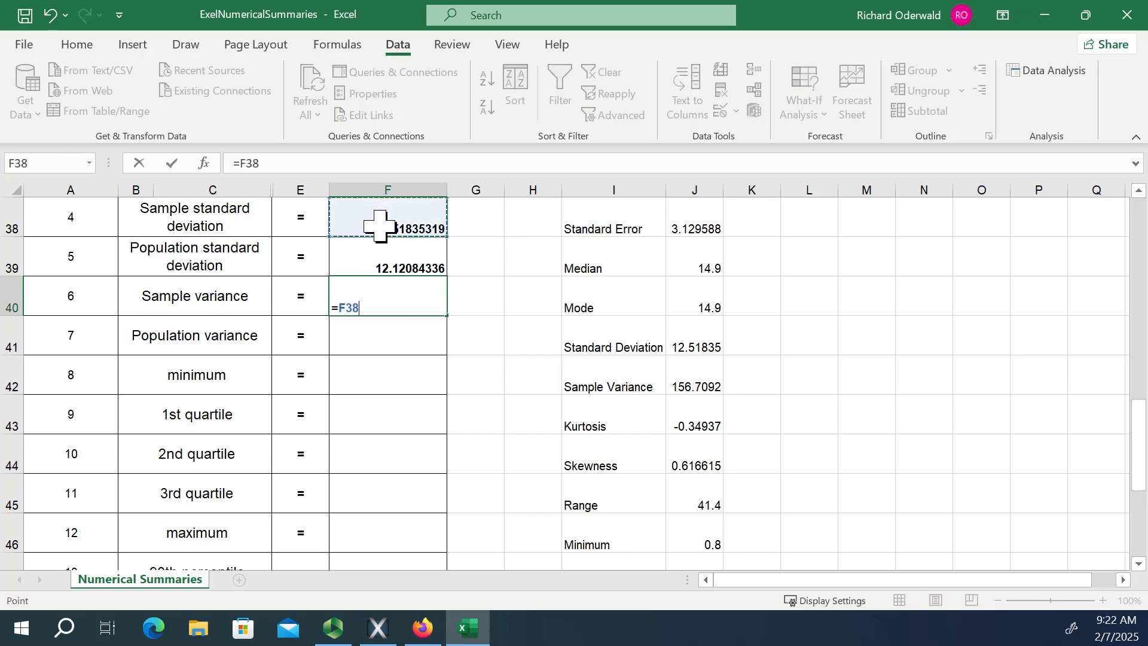
{"action": "type", "text": "^2"}
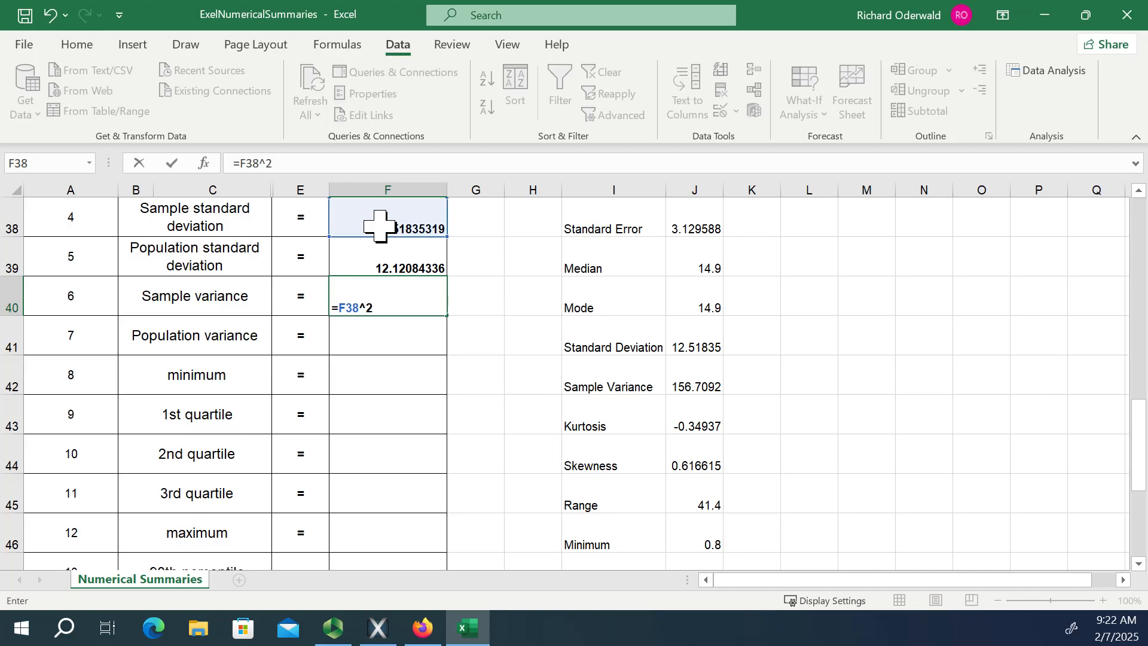
{"action": "key", "text": "Return"}
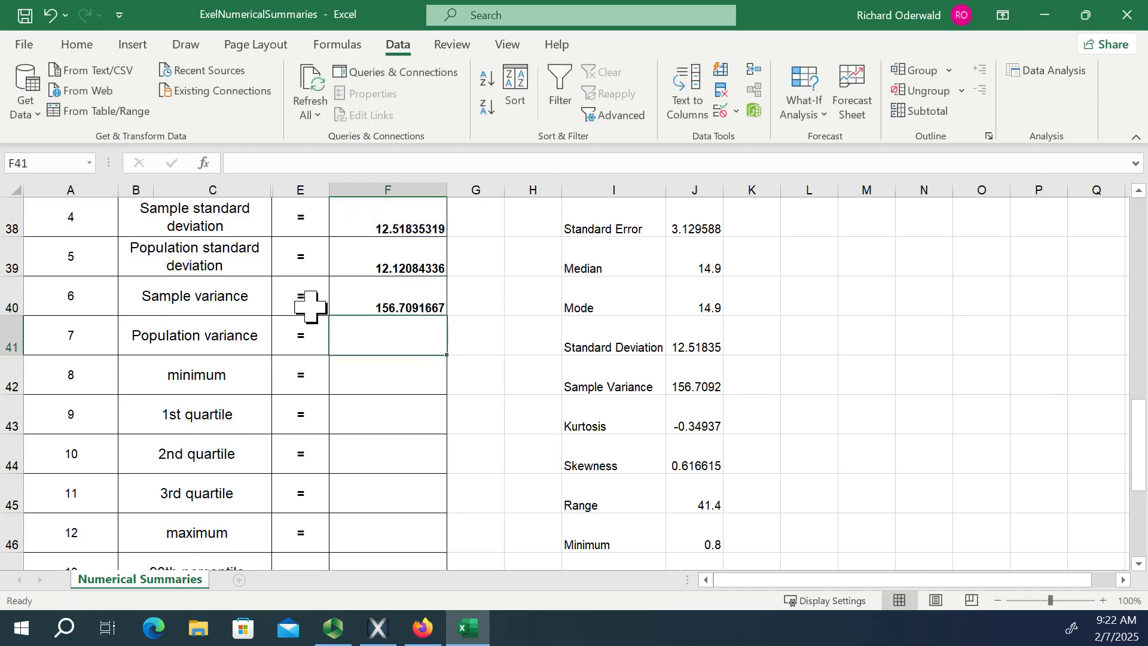
Format the sample variance in F40 to display one decimal place.
{"action": "left_click", "coordinate": [381, 304]}
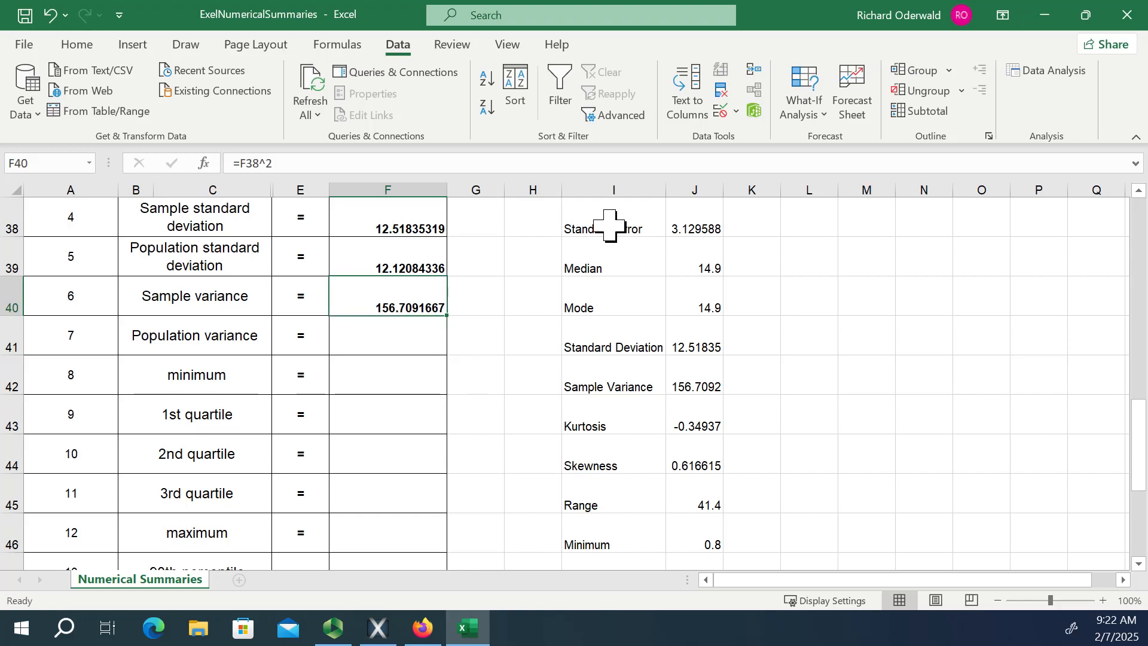
{"action": "left_click", "coordinate": [77, 45]}
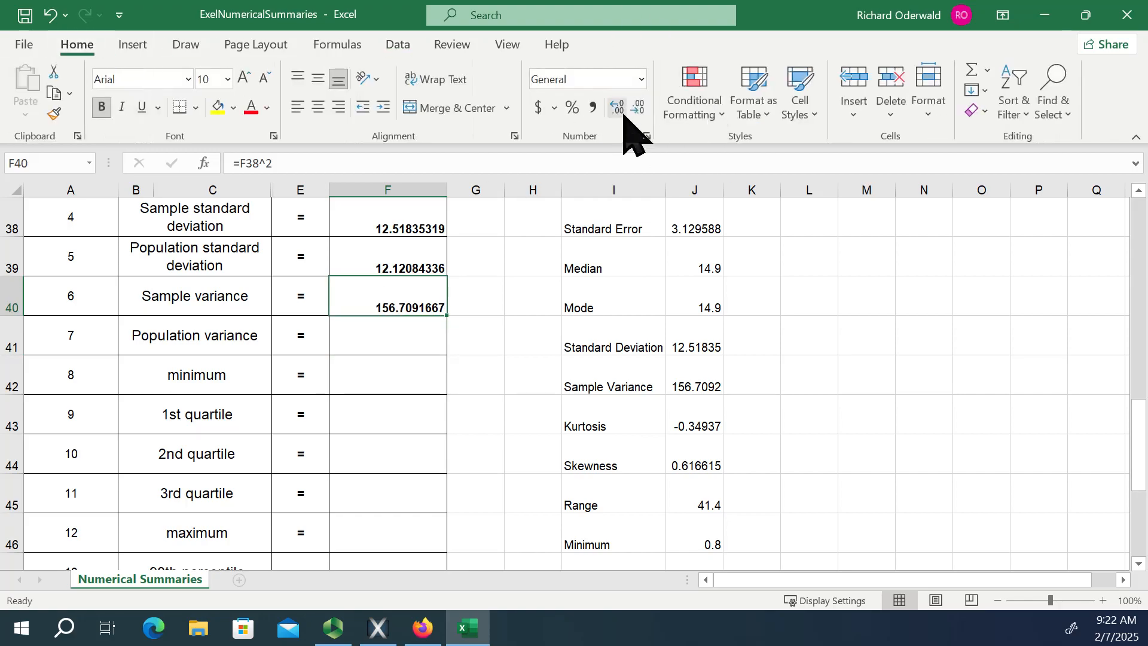
{"action": "left_click", "coordinate": [639, 107]}
{"action": "left_click", "coordinate": [638, 107]}
{"action": "left_click", "coordinate": [639, 107]}
{"action": "left_click", "coordinate": [639, 108]}
{"action": "left_click", "coordinate": [639, 108]}
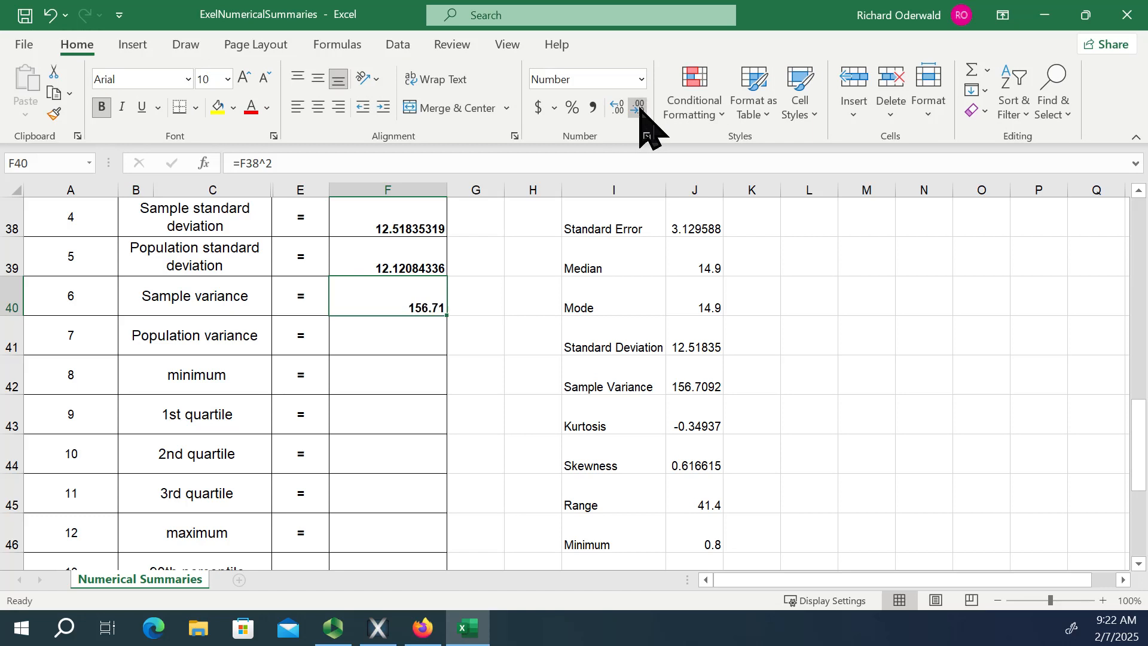
{"action": "left_click", "coordinate": [639, 108]}
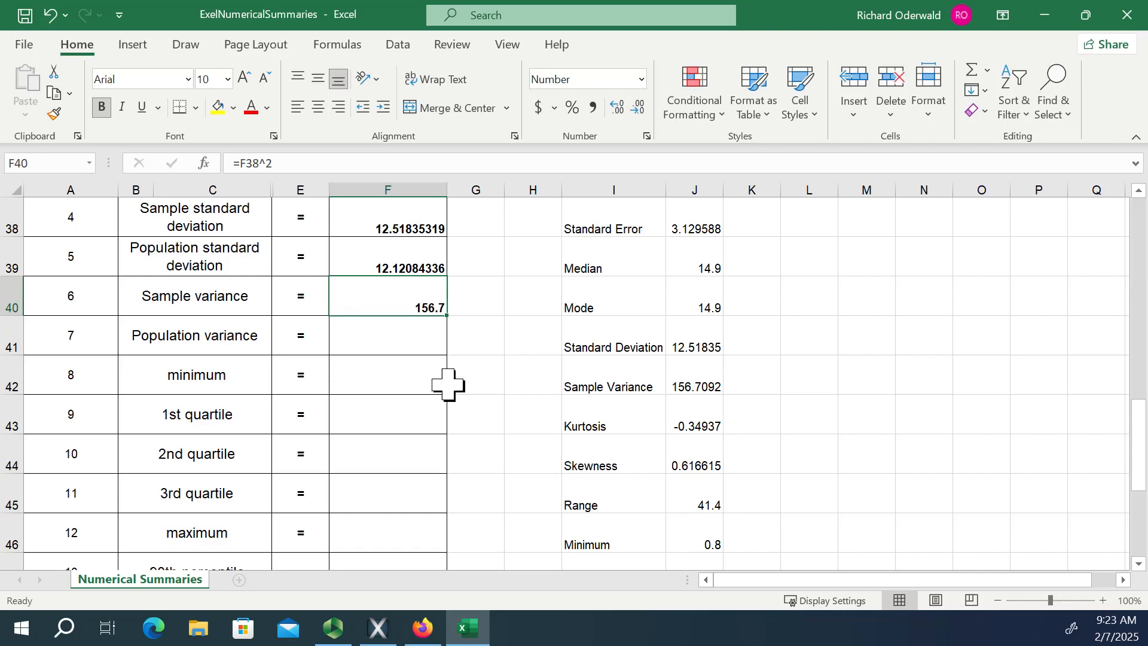
Calculate the population variance in F41 by squaring the population standard deviation with =F39^2.
{"action": "left_click", "coordinate": [401, 342]}
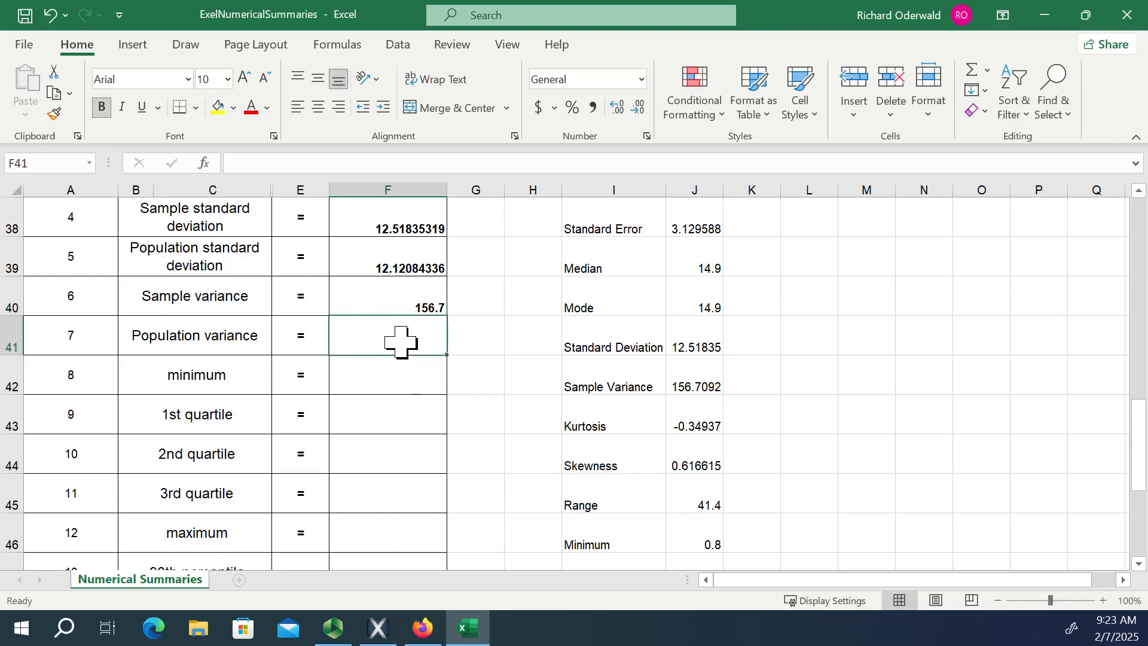
{"action": "type", "text": "="}
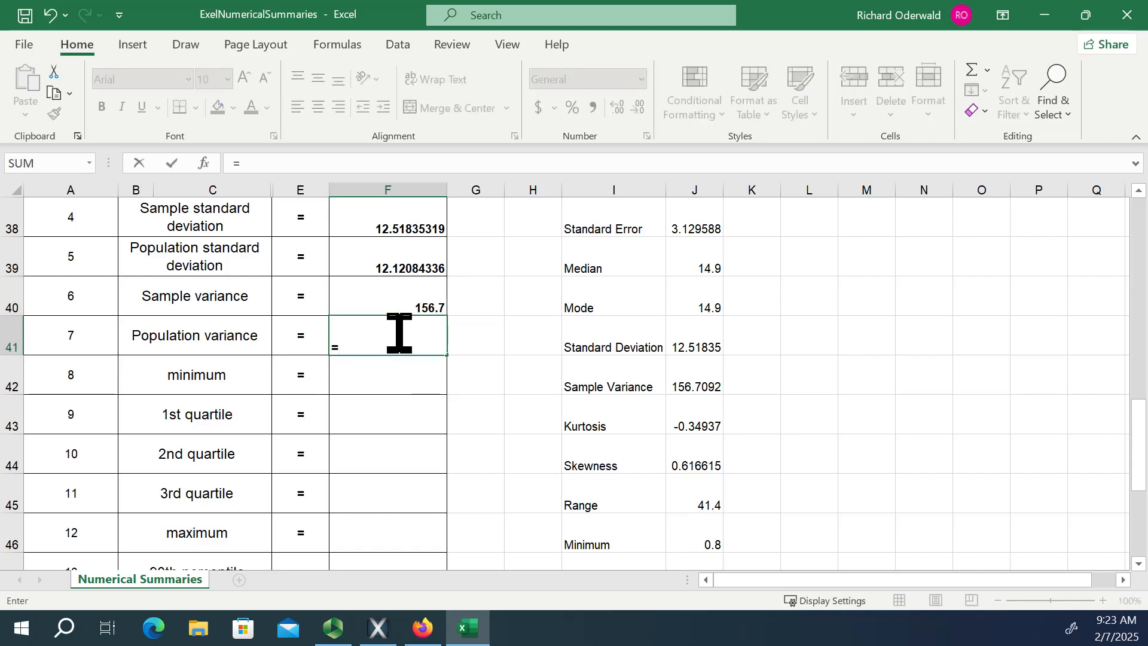
{"action": "left_click", "coordinate": [399, 263]}
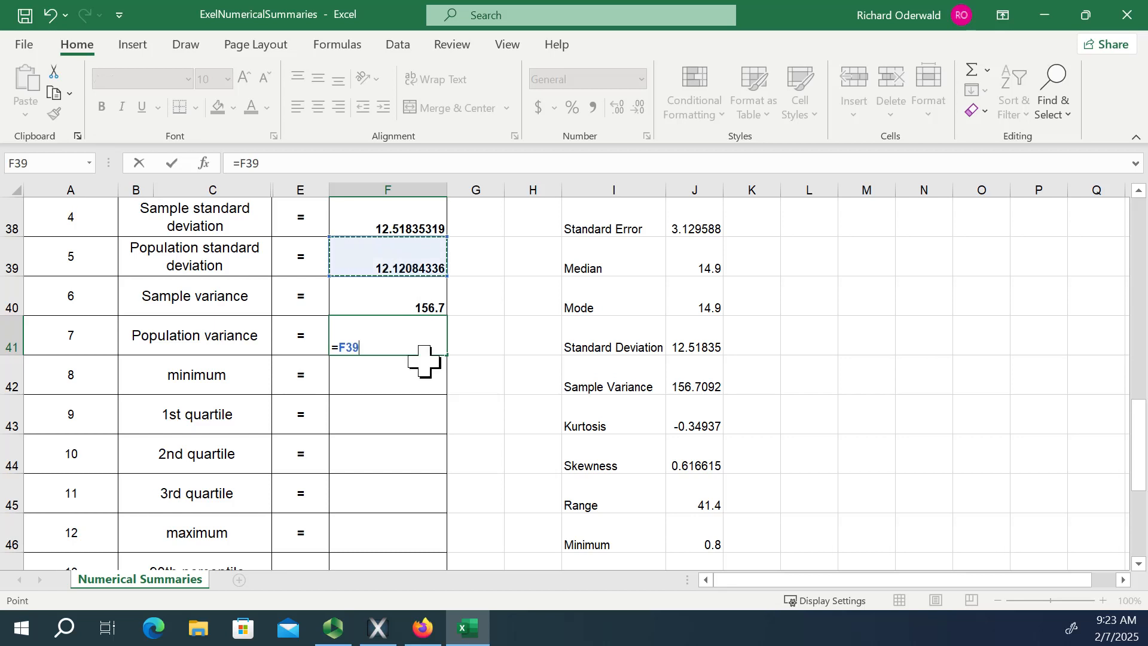
{"action": "type", "text": "^"}
{"action": "key", "text": "Return"}
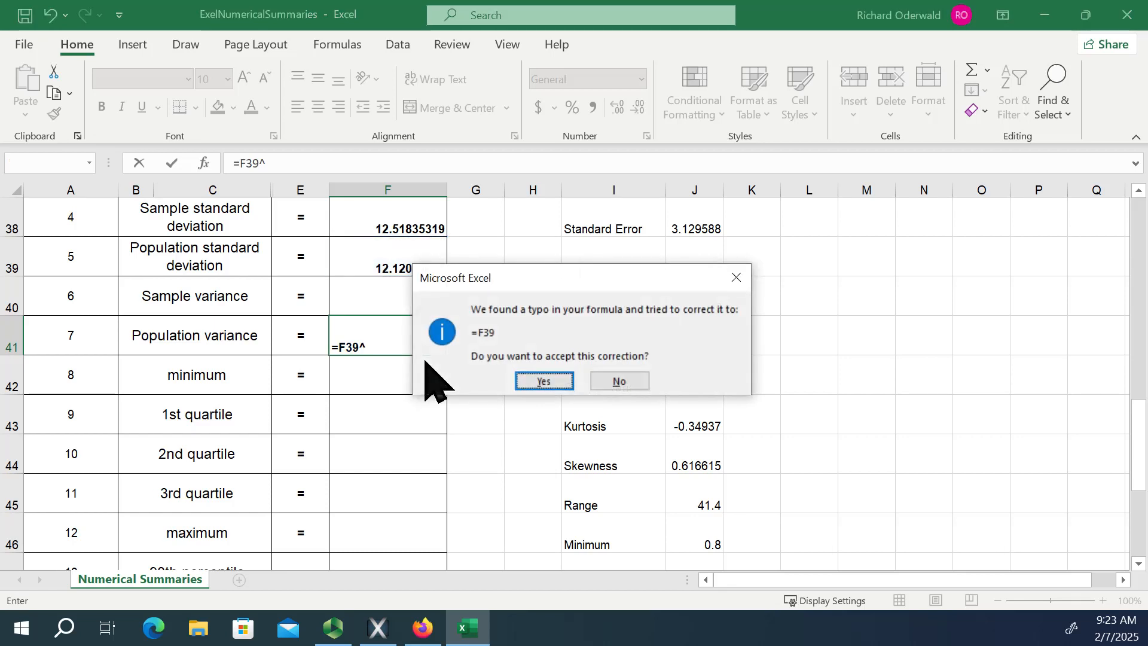
{"action": "left_click", "coordinate": [544, 380]}
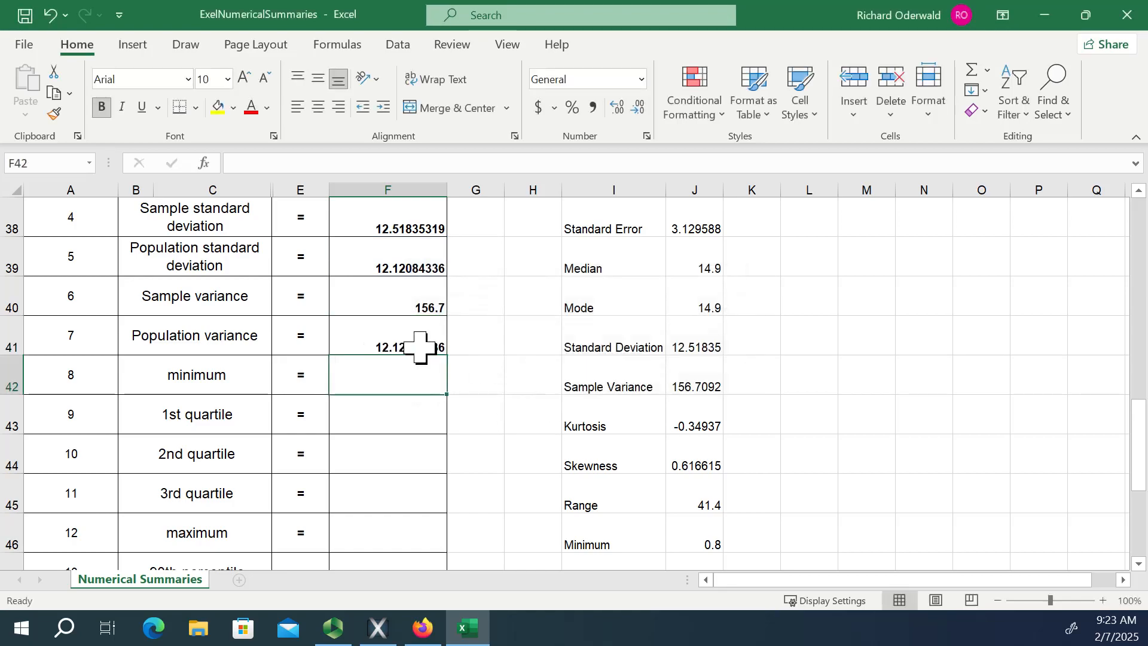
{"action": "left_click", "coordinate": [389, 341]}
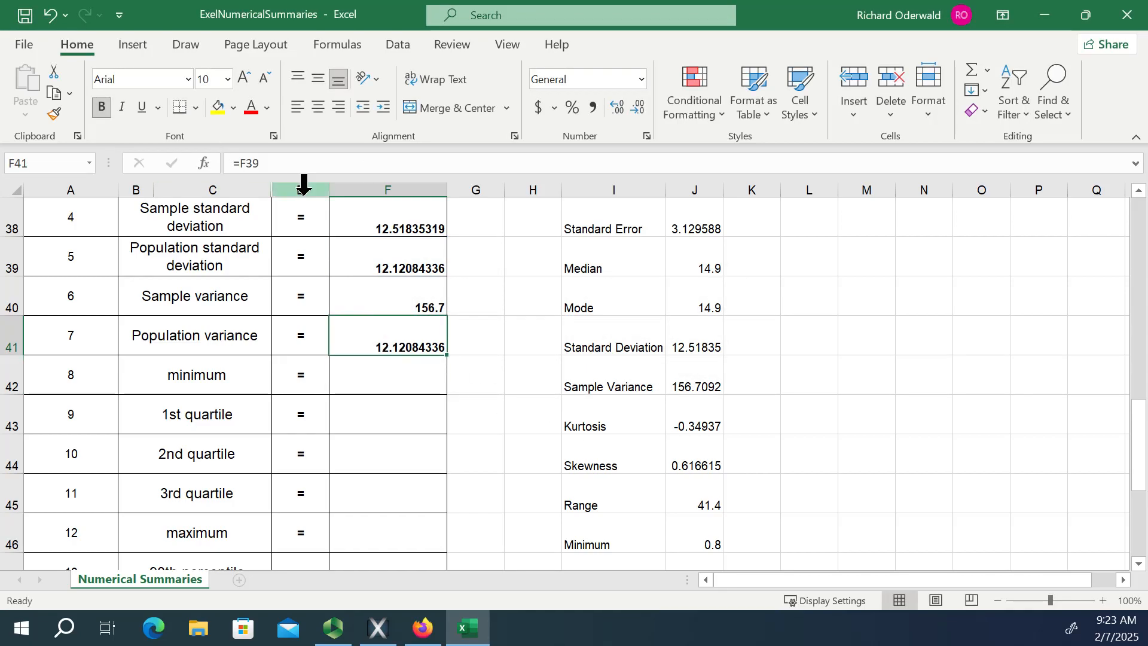
{"action": "left_click", "coordinate": [263, 162]}
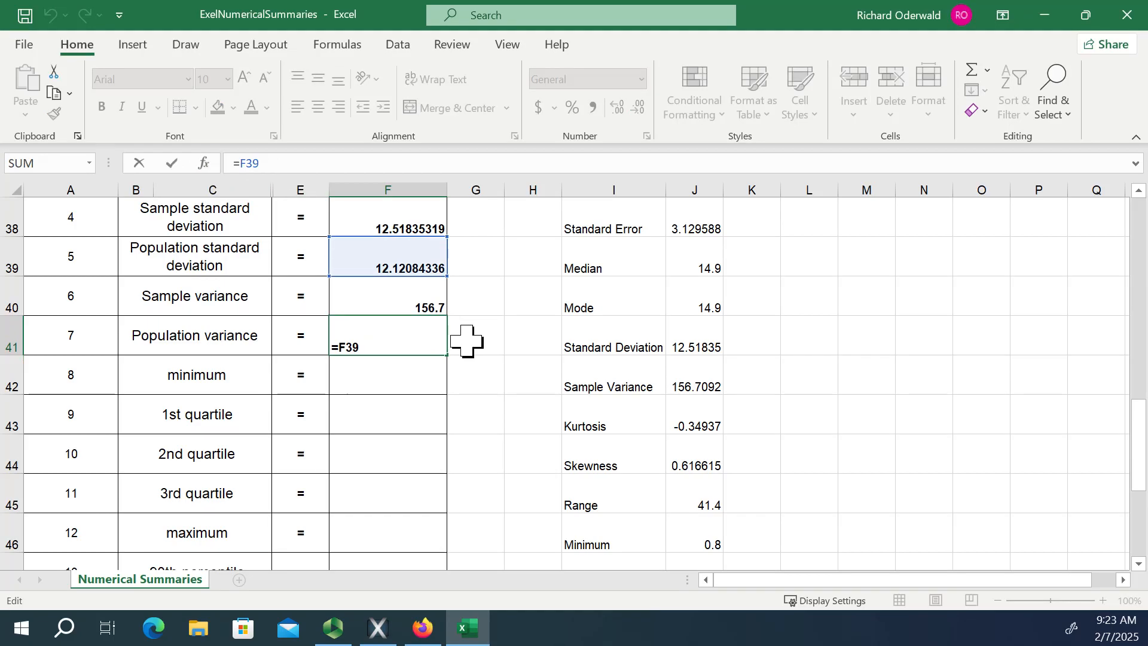
{"action": "type", "text": "^2"}
{"action": "key", "text": "Return"}
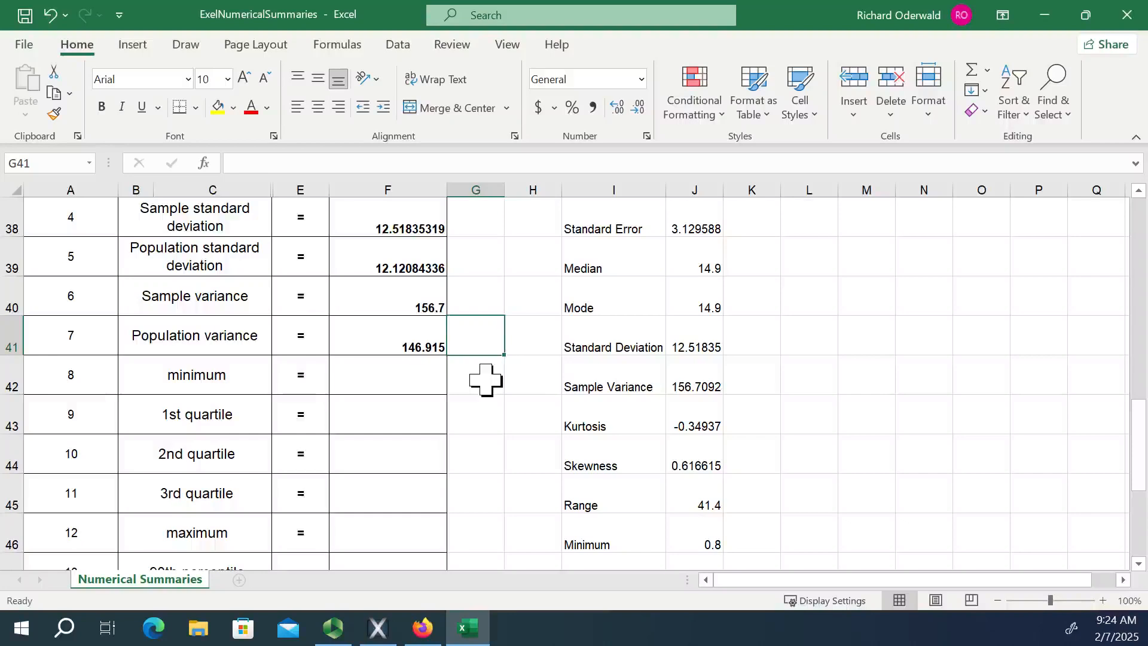
{"action": "key", "text": "Left"}
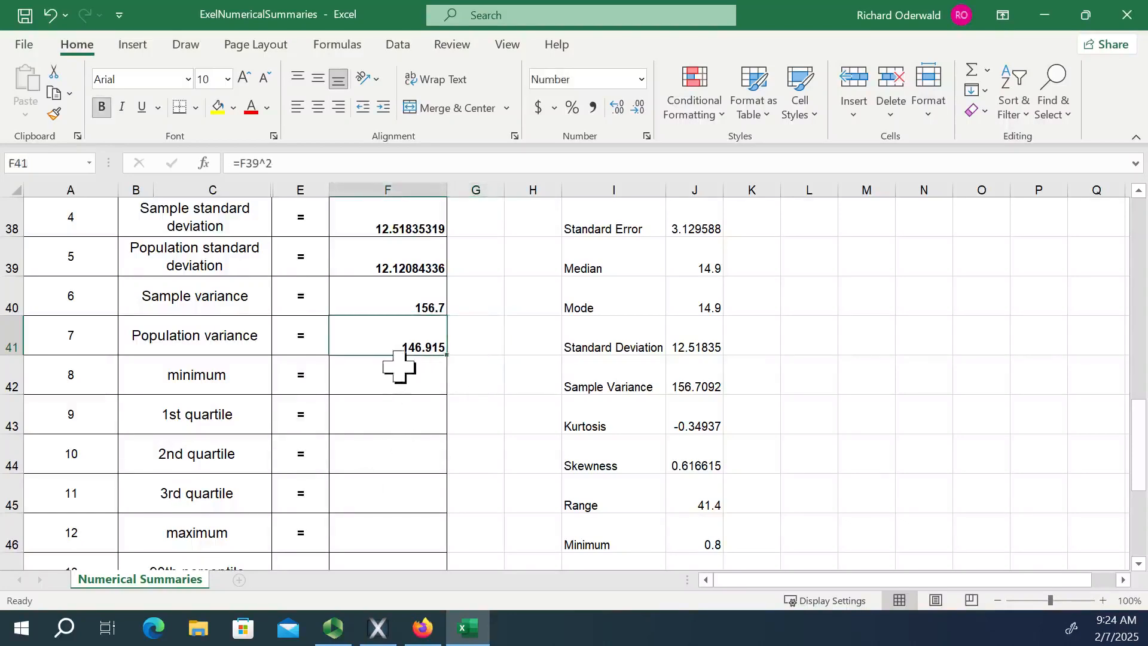
Calculate the minimum of the call lengths in F42 with =MIN(C4:C19).
{"action": "left_click", "coordinate": [393, 376]}
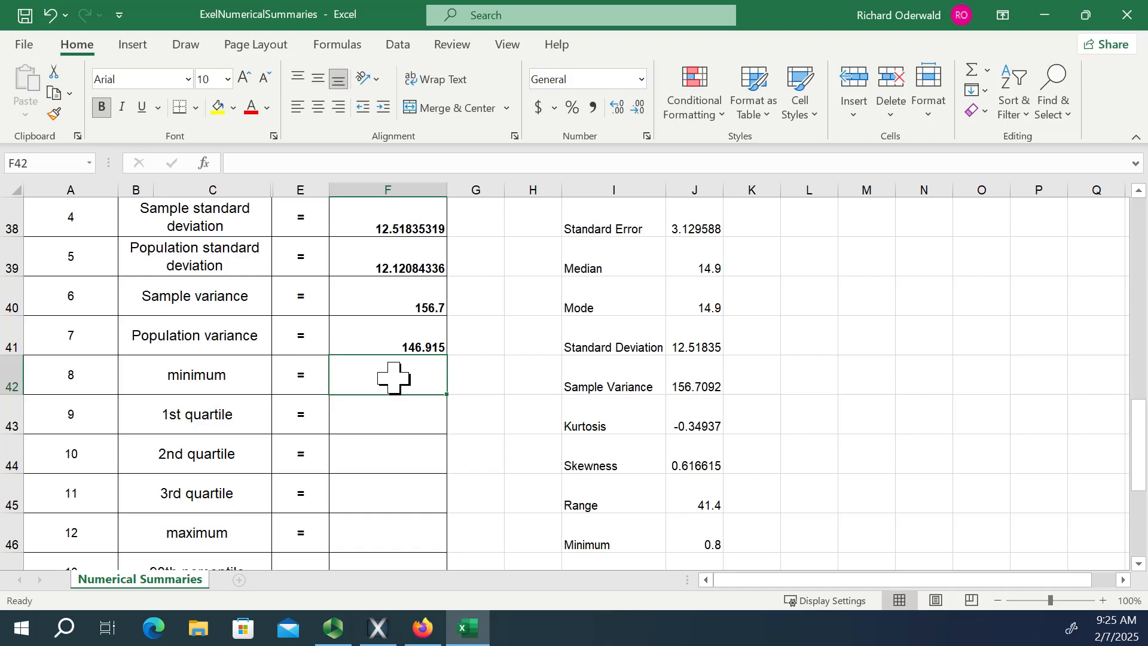
{"action": "type", "text": "=min("}
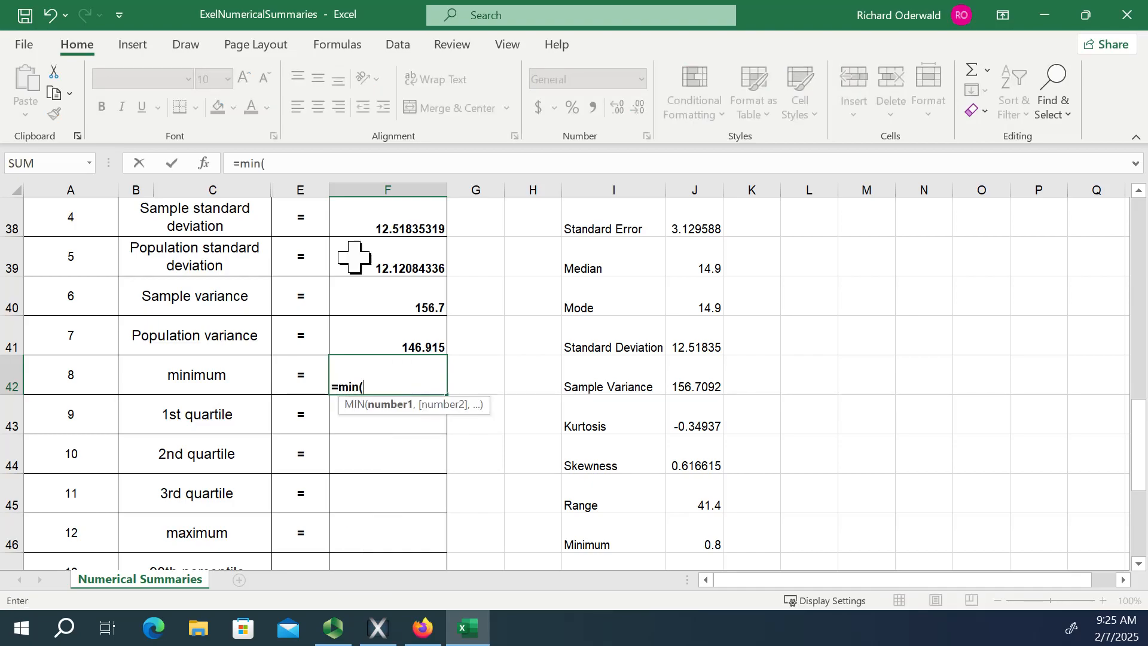
{"action": "scroll", "coordinate": [305, 290], "scroll_direction": "up", "scroll_amount": 1}
{"action": "scroll", "coordinate": [295, 296], "scroll_direction": "up", "scroll_amount": 10}
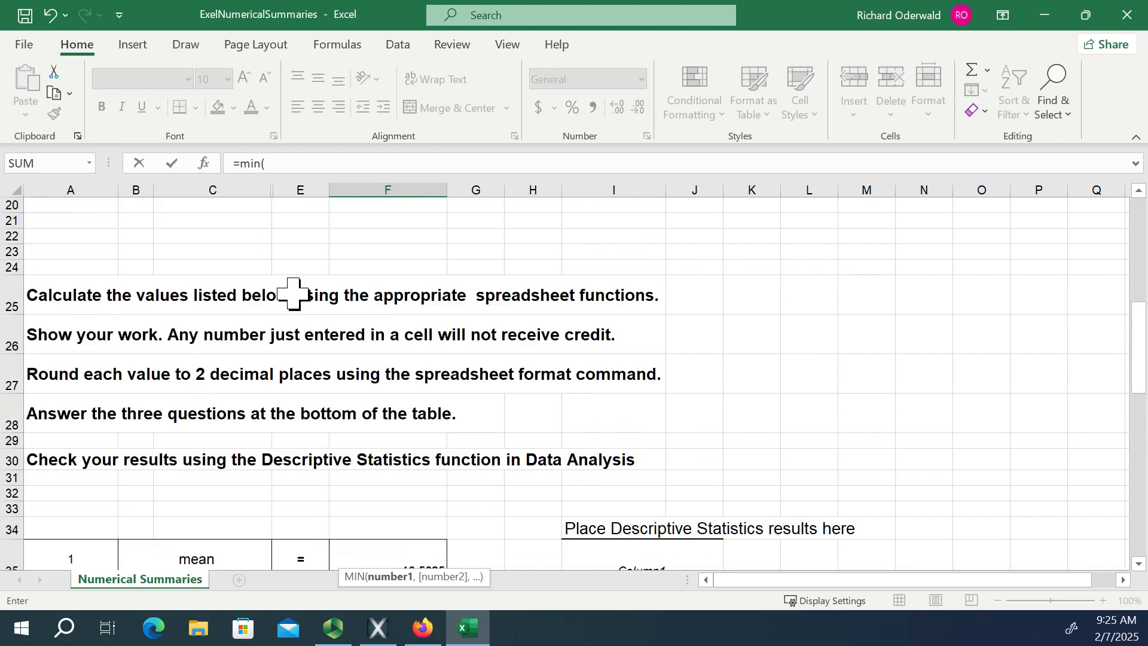
{"action": "left_click", "coordinate": [199, 268]}
{"action": "left_click_drag", "start_coordinate": [199, 268], "coordinate": [206, 538]}
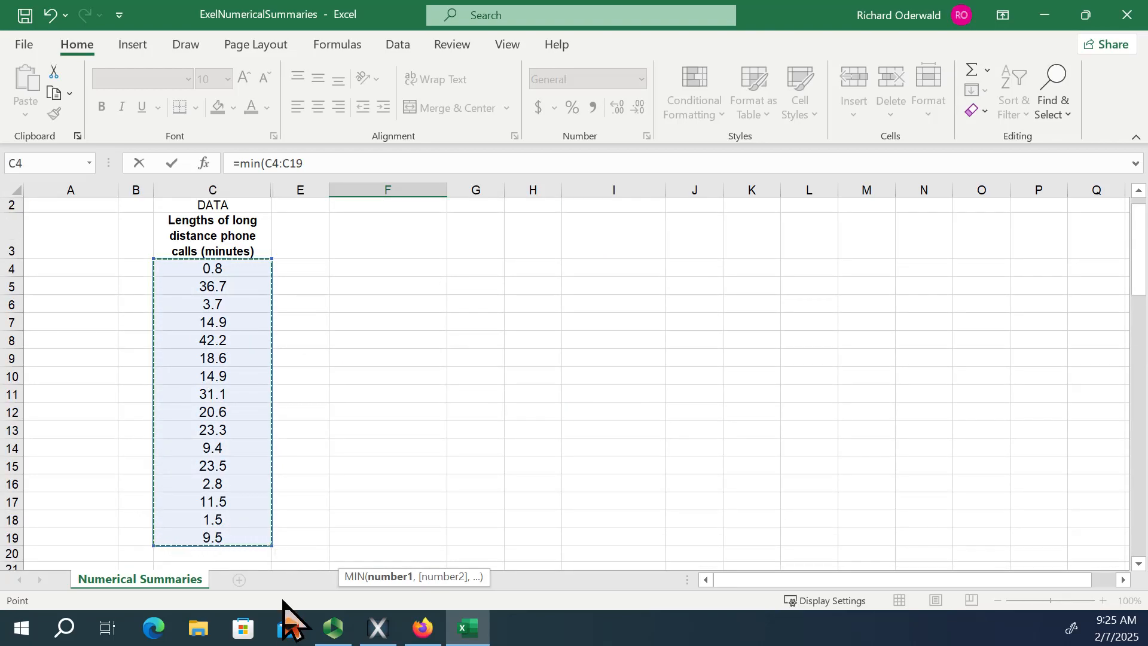
{"action": "type", "text": ")"}
{"action": "key", "text": "Return"}
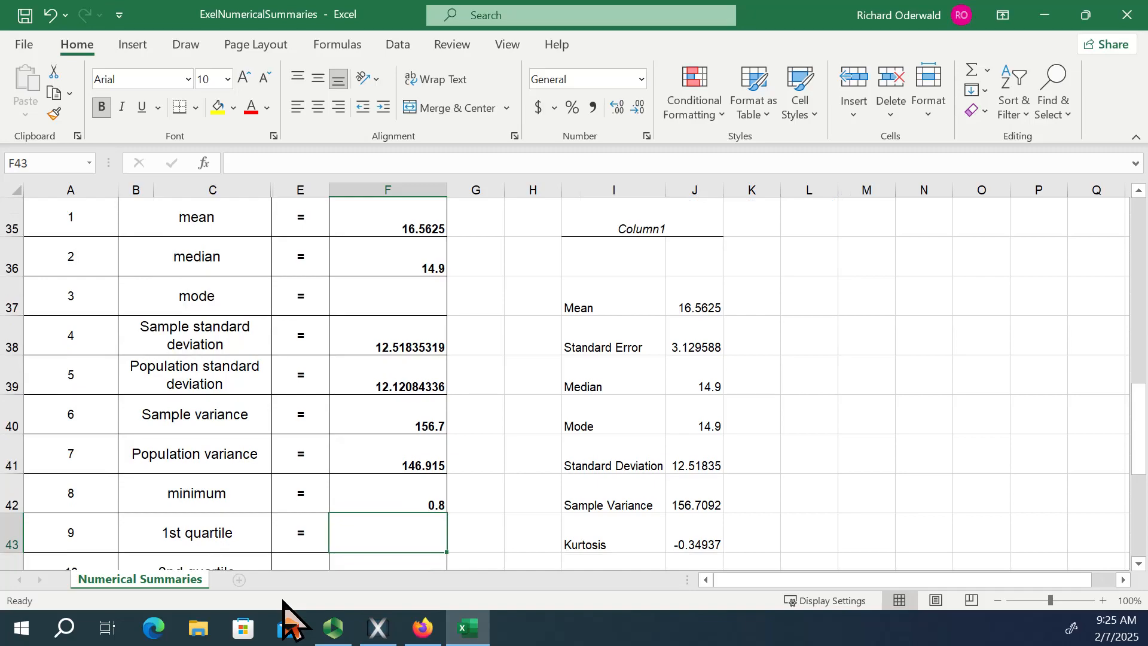
Calculate the first quartile of the call lengths in F43 with =QUARTILE.EXC(C4:C19,1).
{"action": "scroll", "coordinate": [410, 551], "scroll_direction": "down", "scroll_amount": 1}
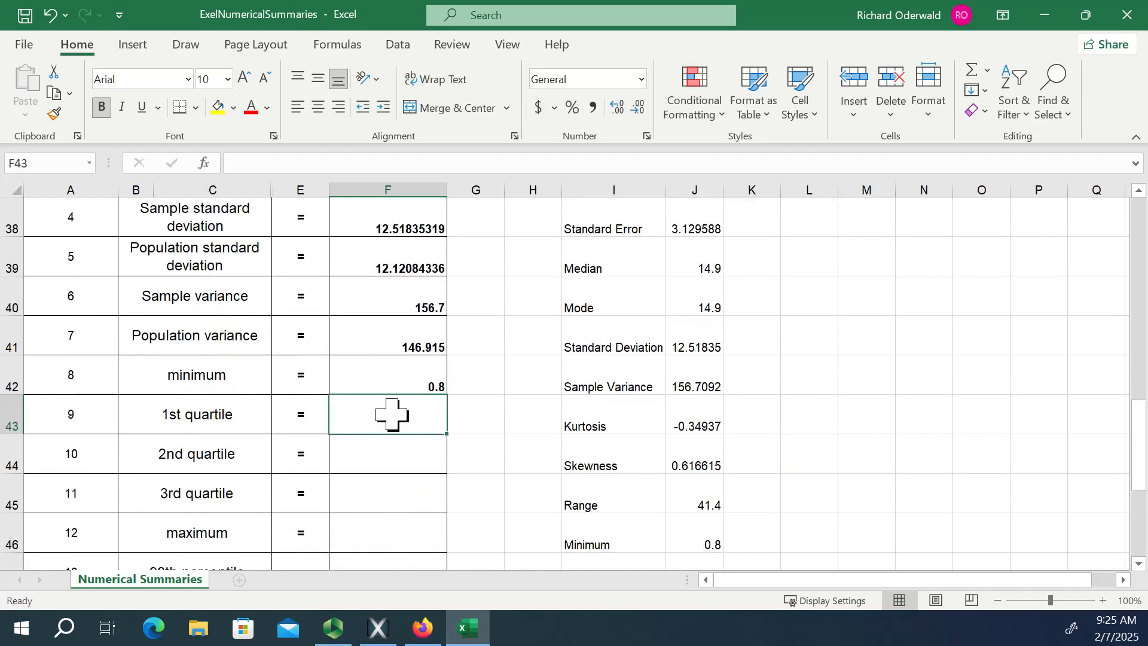
{"action": "scroll", "coordinate": [499, 436], "scroll_direction": "down", "scroll_amount": 3}
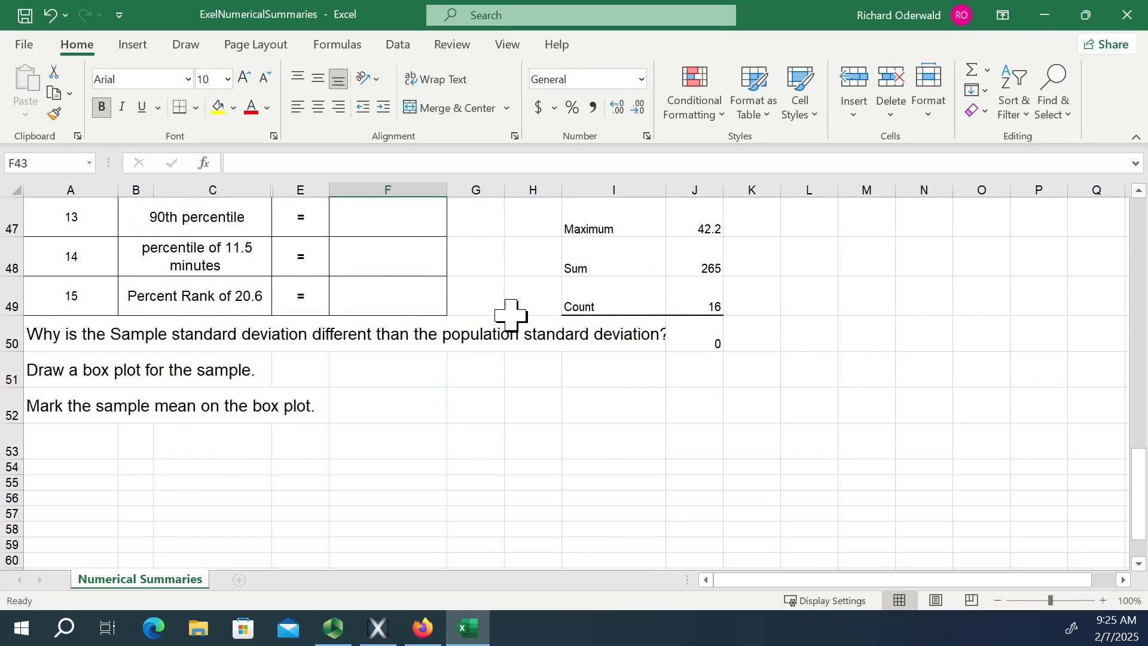
{"action": "scroll", "coordinate": [510, 313], "scroll_direction": "up", "scroll_amount": 3}
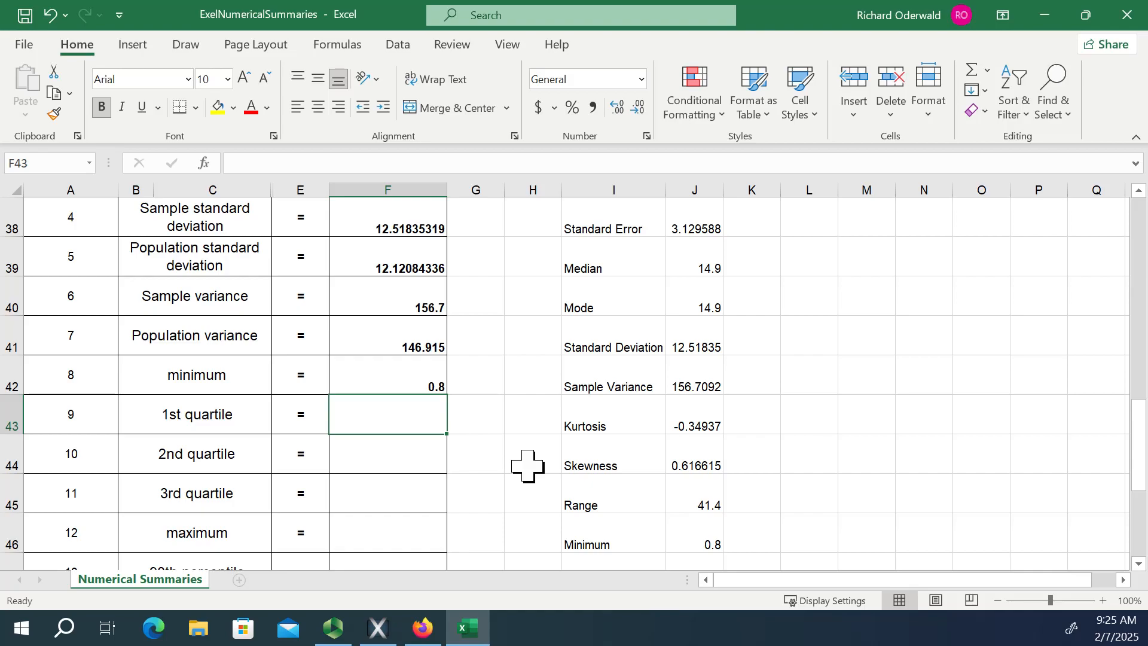
{"action": "scroll", "coordinate": [500, 466], "scroll_direction": "down", "scroll_amount": 1}
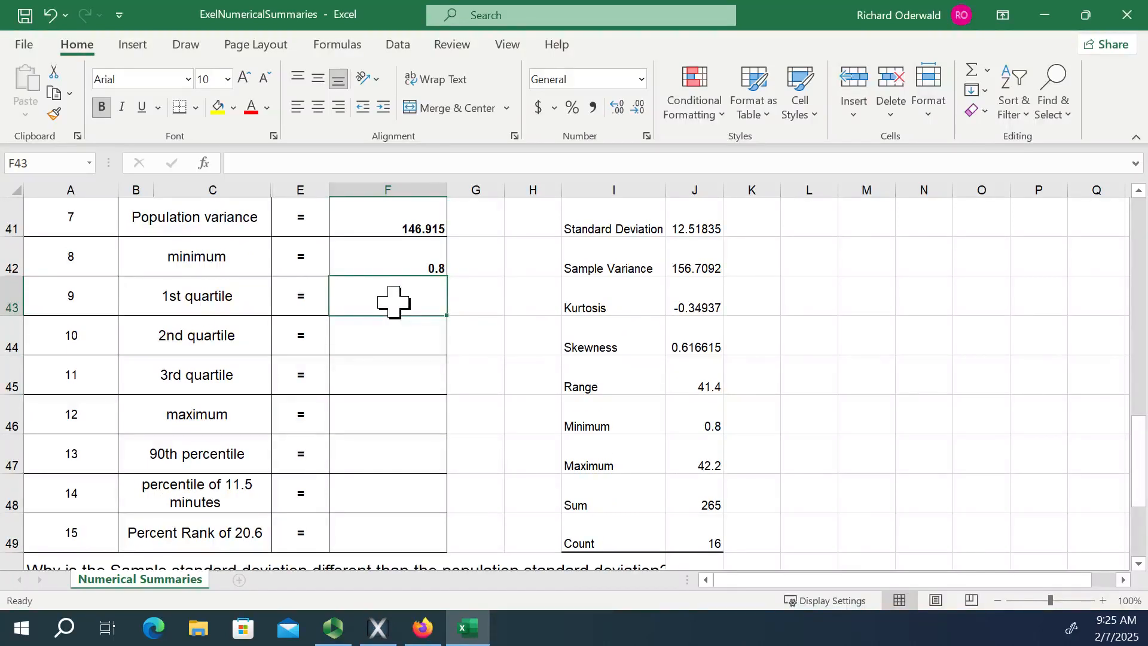
{"action": "type", "text": "=q"}
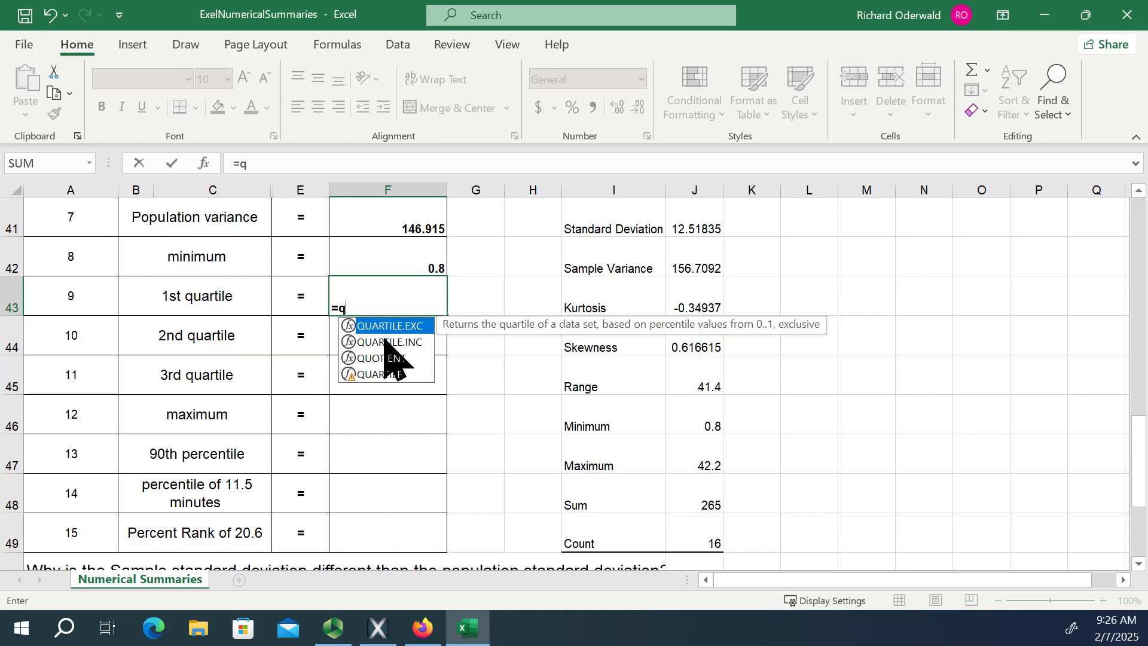
{"action": "double_click", "coordinate": [414, 326]}
{"action": "scroll", "coordinate": [311, 314], "scroll_direction": "up", "scroll_amount": 6}
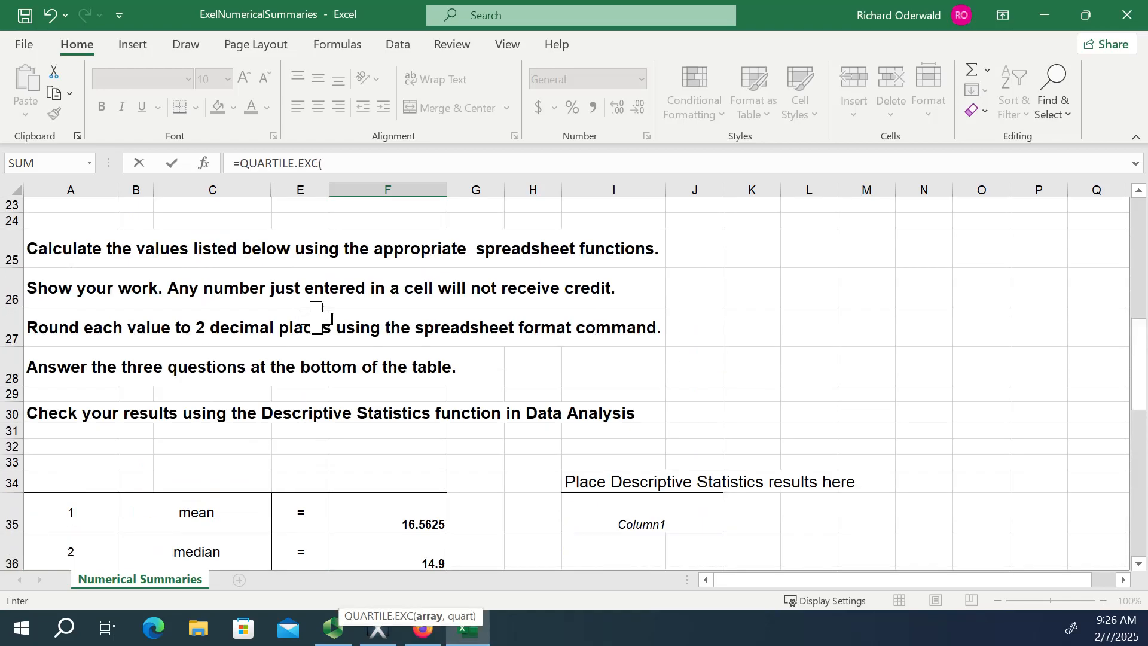
{"action": "scroll", "coordinate": [316, 317], "scroll_direction": "up", "scroll_amount": 3}
{"action": "mouse_move", "coordinate": [223, 296]}
{"action": "left_mouse_down"}
{"action": "mouse_move", "coordinate": [205, 174]}
{"action": "mouse_move", "coordinate": [223, 243]}
{"action": "mouse_move", "coordinate": [212, 198]}
{"action": "mouse_move", "coordinate": [221, 297]}
{"action": "mouse_move", "coordinate": [214, 290]}
{"action": "left_mouse_up"}
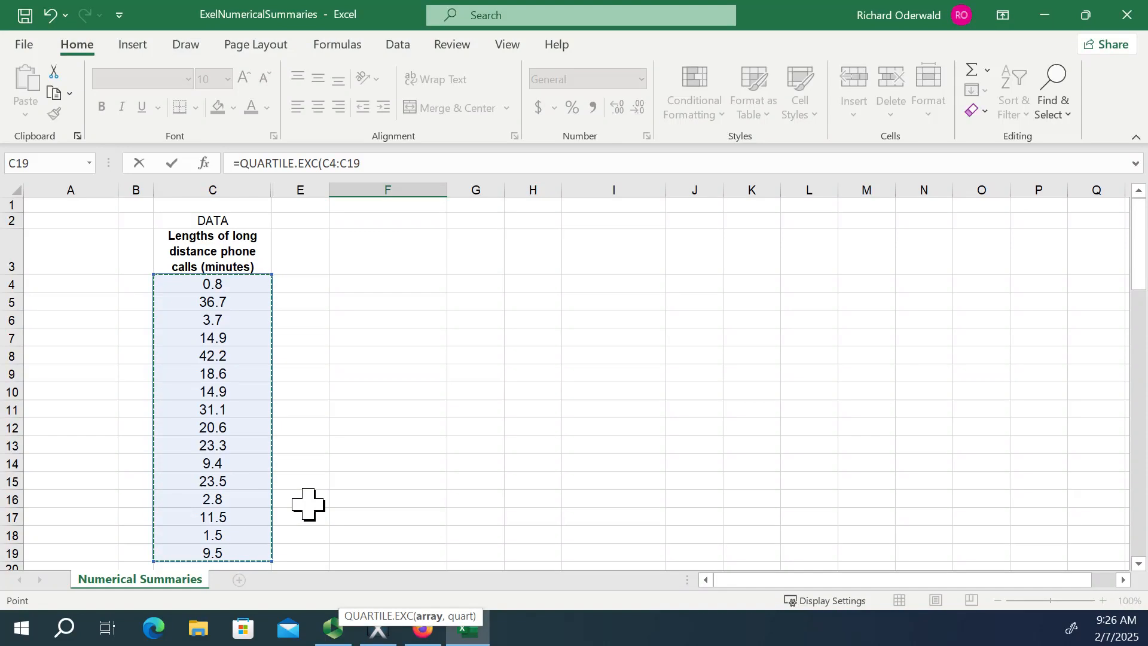
{"action": "type", "text": ","}
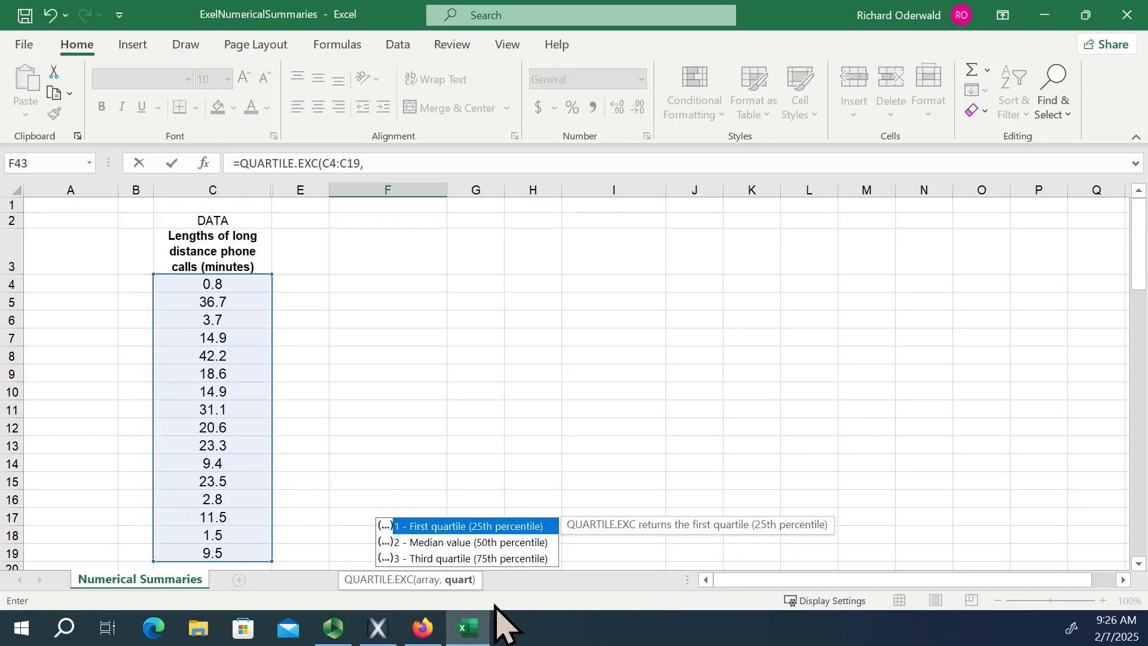
{"action": "double_click", "coordinate": [475, 526]}
{"action": "scroll", "coordinate": [472, 514], "scroll_direction": "down", "scroll_amount": 5}
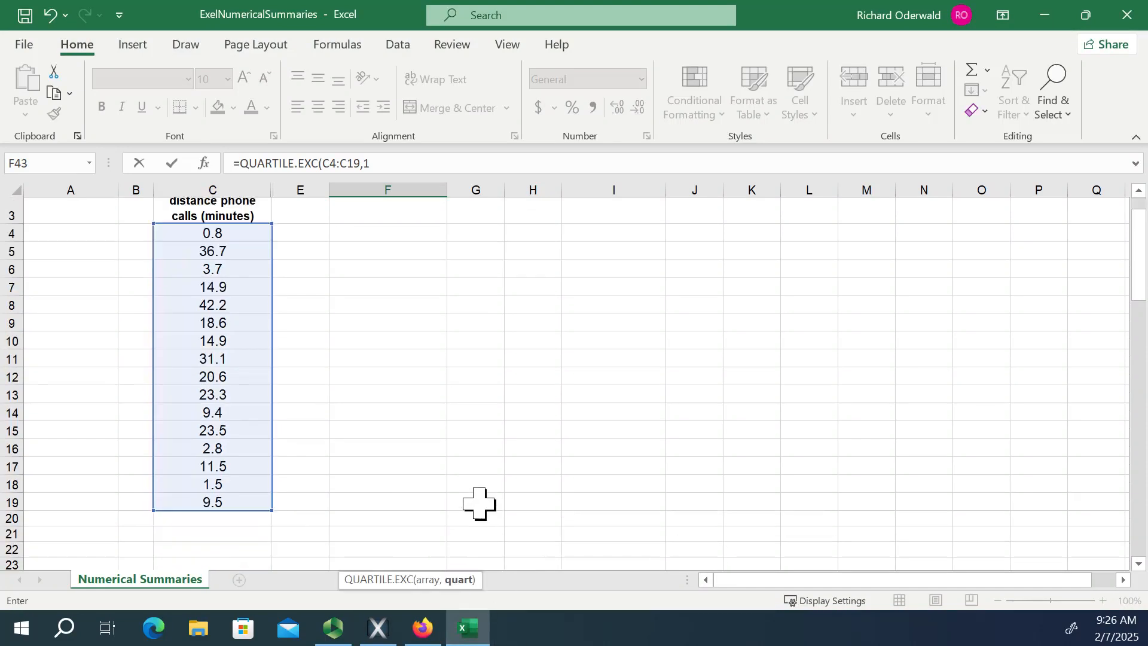
{"action": "scroll", "coordinate": [471, 502], "scroll_direction": "down", "scroll_amount": 7}
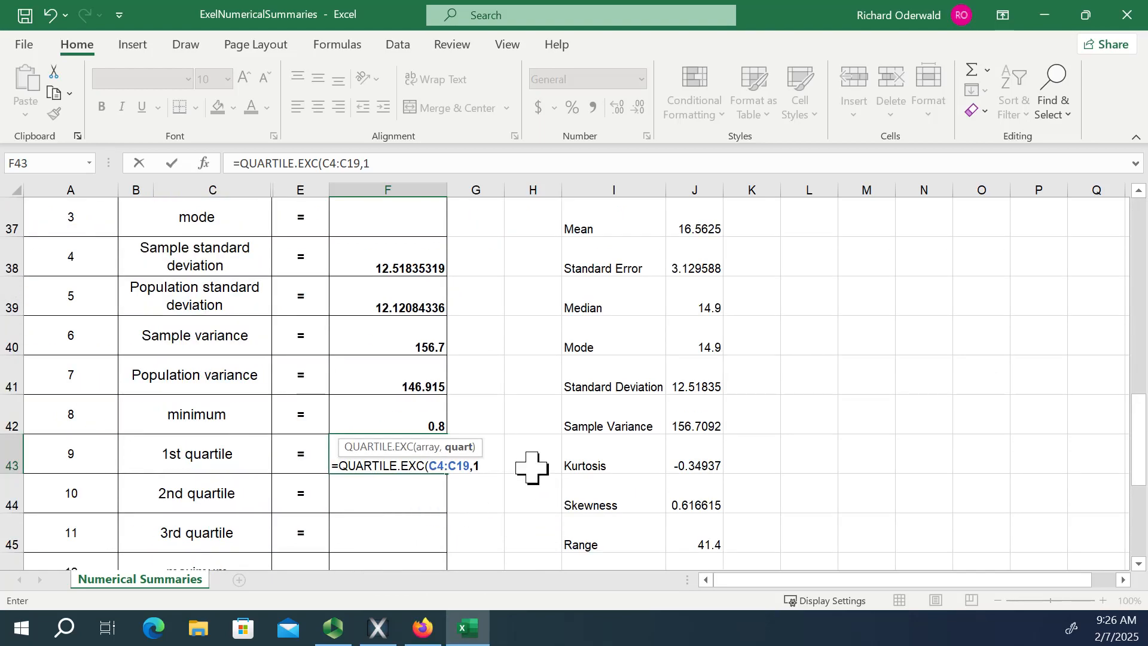
{"action": "type", "text": ")"}
{"action": "key", "text": "Return"}
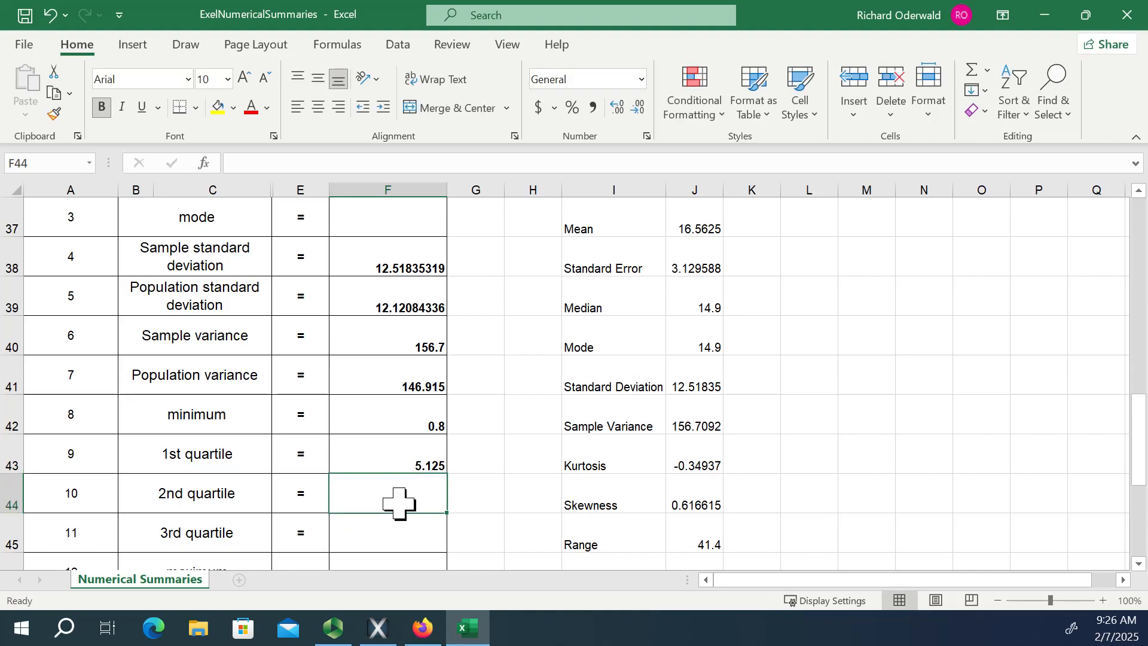
Calculate the second quartile of the call lengths in F44 with =QUARTILE.EXC(C4:C19,2).
{"action": "scroll", "coordinate": [382, 472], "scroll_direction": "down", "scroll_amount": 2}
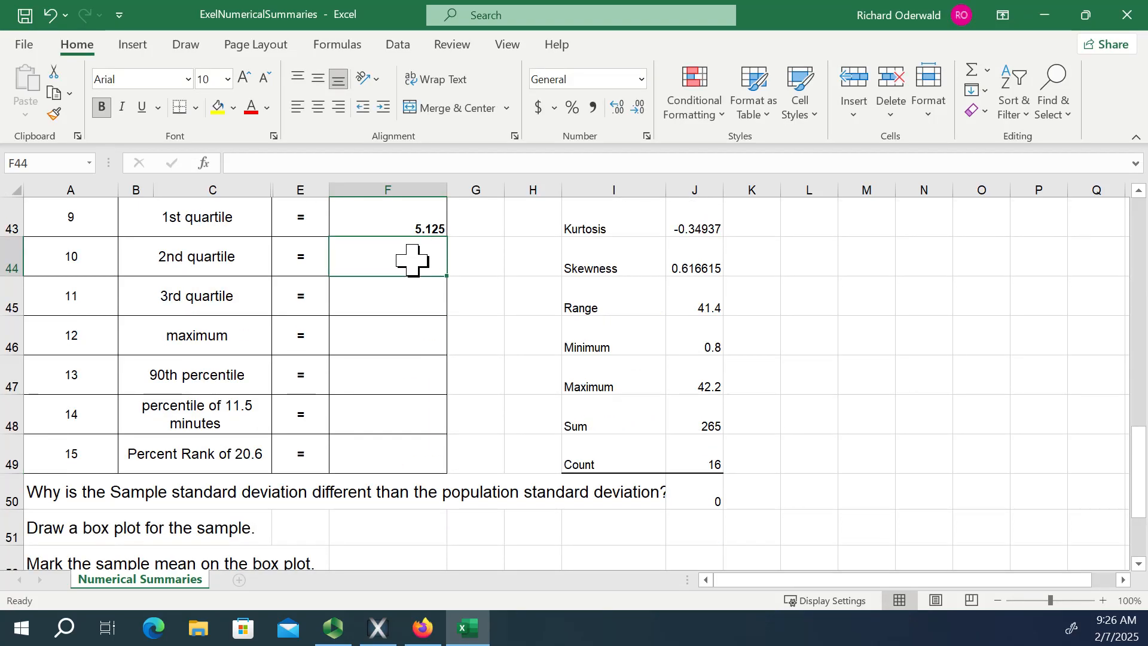
{"action": "type", "text": "="}
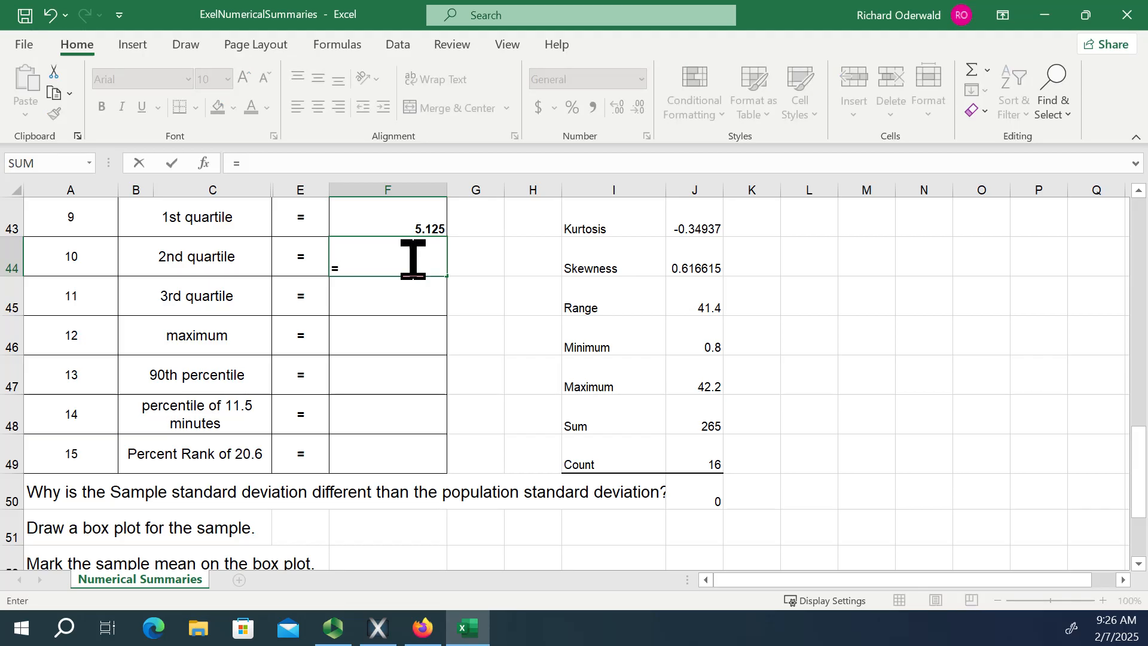
{"action": "type", "text": "quar"}
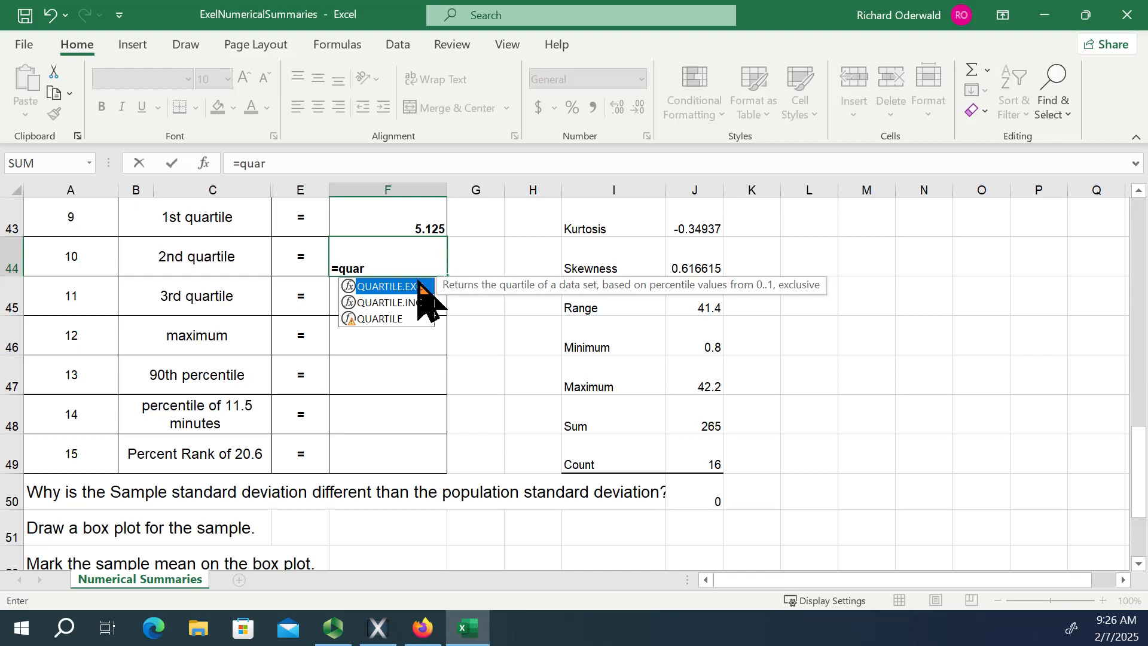
{"action": "double_click", "coordinate": [406, 287]}
{"action": "scroll", "coordinate": [272, 257], "scroll_direction": "up", "scroll_amount": 11}
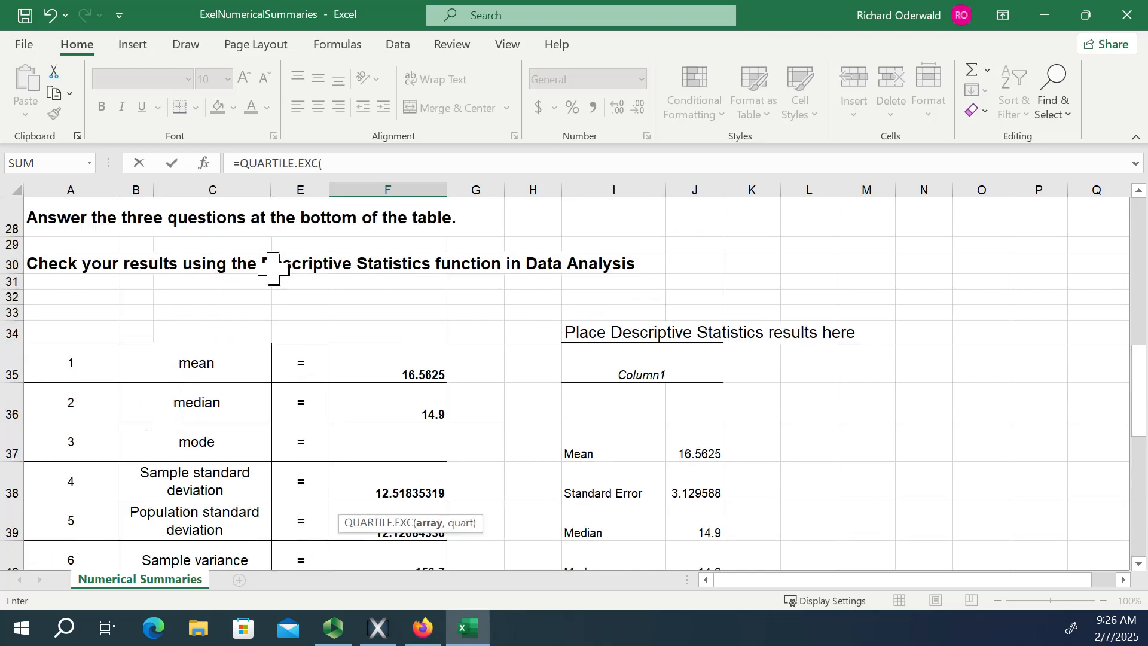
{"action": "scroll", "coordinate": [274, 270], "scroll_direction": "up", "scroll_amount": 3}
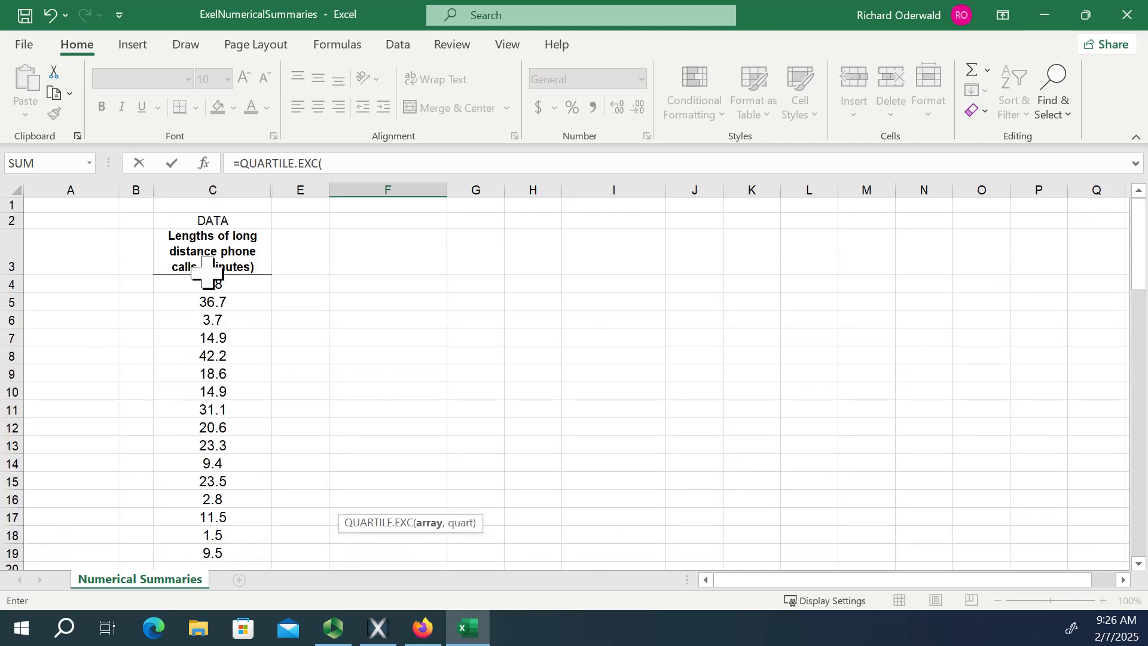
{"action": "left_click", "coordinate": [214, 285]}
{"action": "left_click_drag", "start_coordinate": [214, 284], "coordinate": [230, 474]}
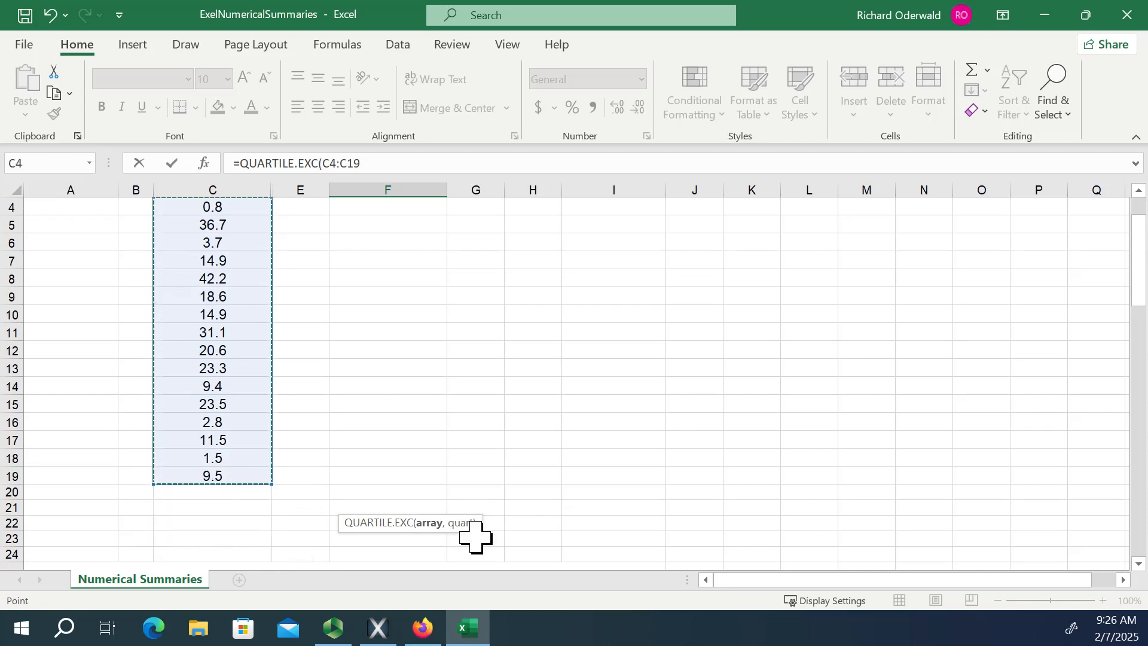
{"action": "type", "text": ",2"}
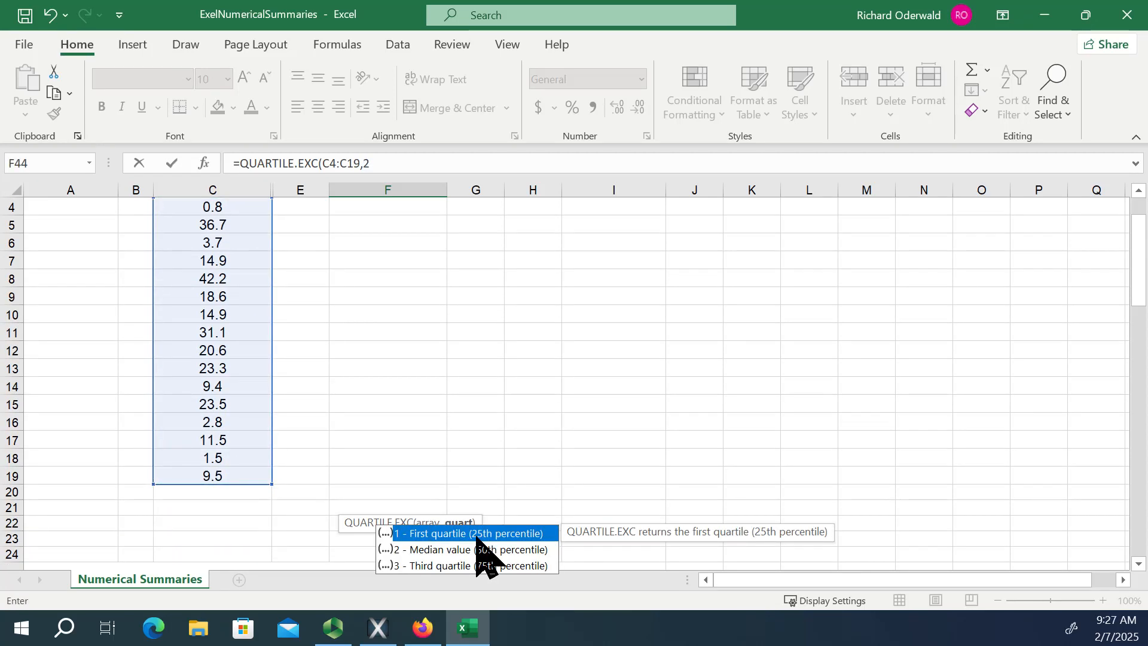
{"action": "type", "text": ")"}
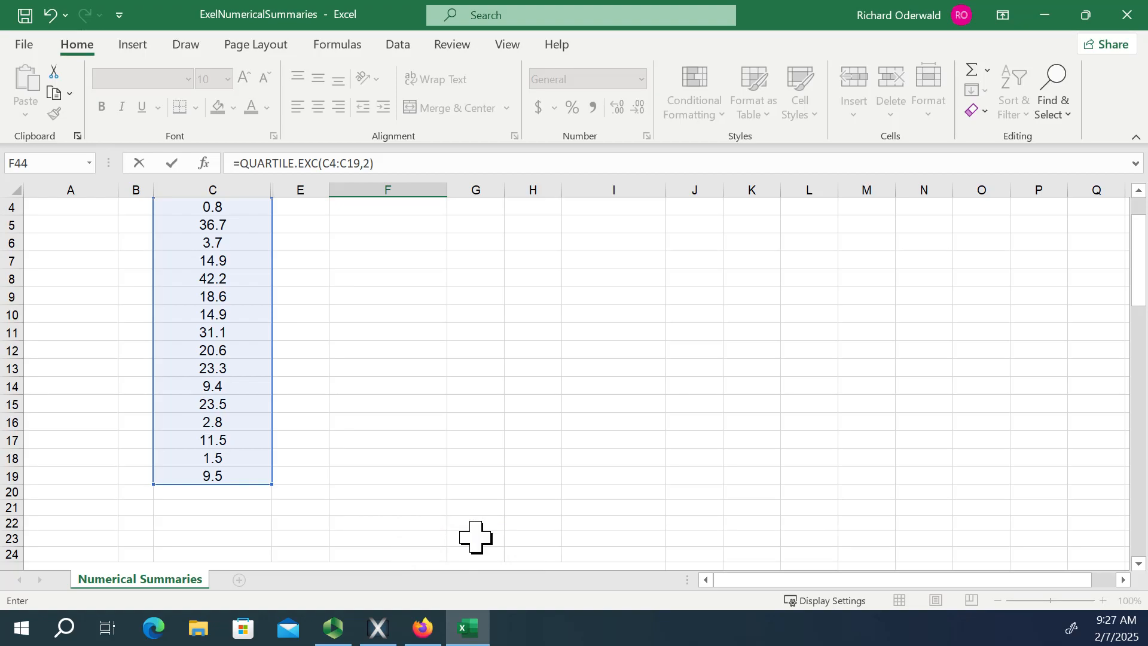
{"action": "key", "text": "Return"}
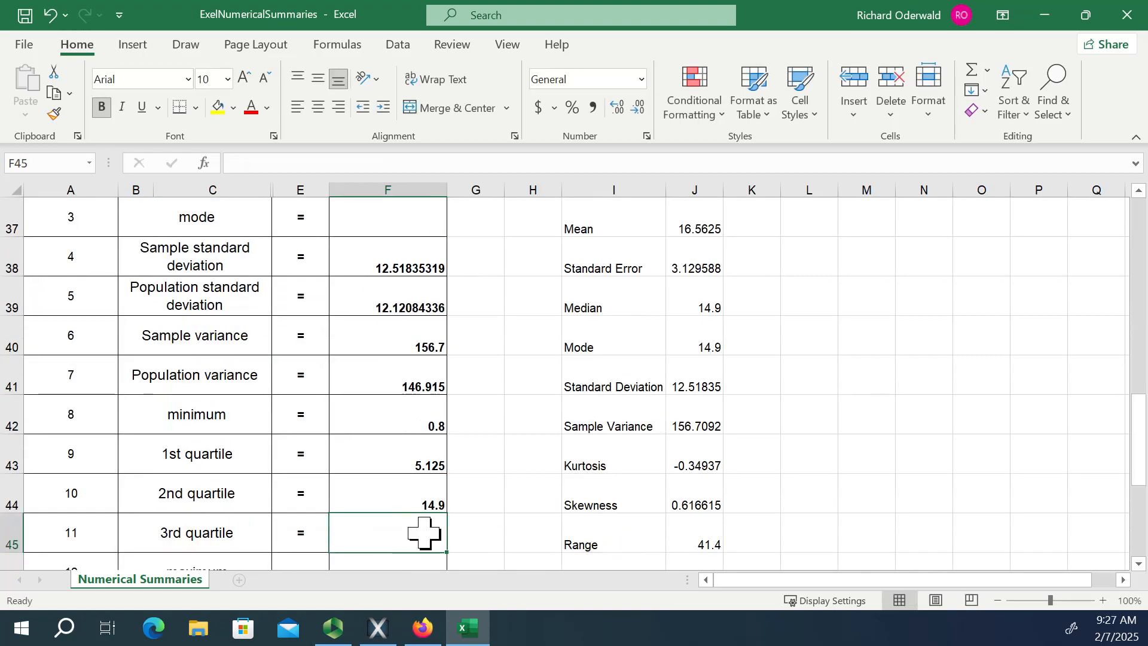
{"action": "left_click", "coordinate": [392, 493]}
Calculate the third quartile of the call lengths in F45 with =QUARTILE.EXC(C4:C19,3).
{"action": "scroll", "coordinate": [465, 505], "scroll_direction": "down", "scroll_amount": 1}
{"action": "scroll", "coordinate": [465, 505], "scroll_direction": "down", "scroll_amount": 3}
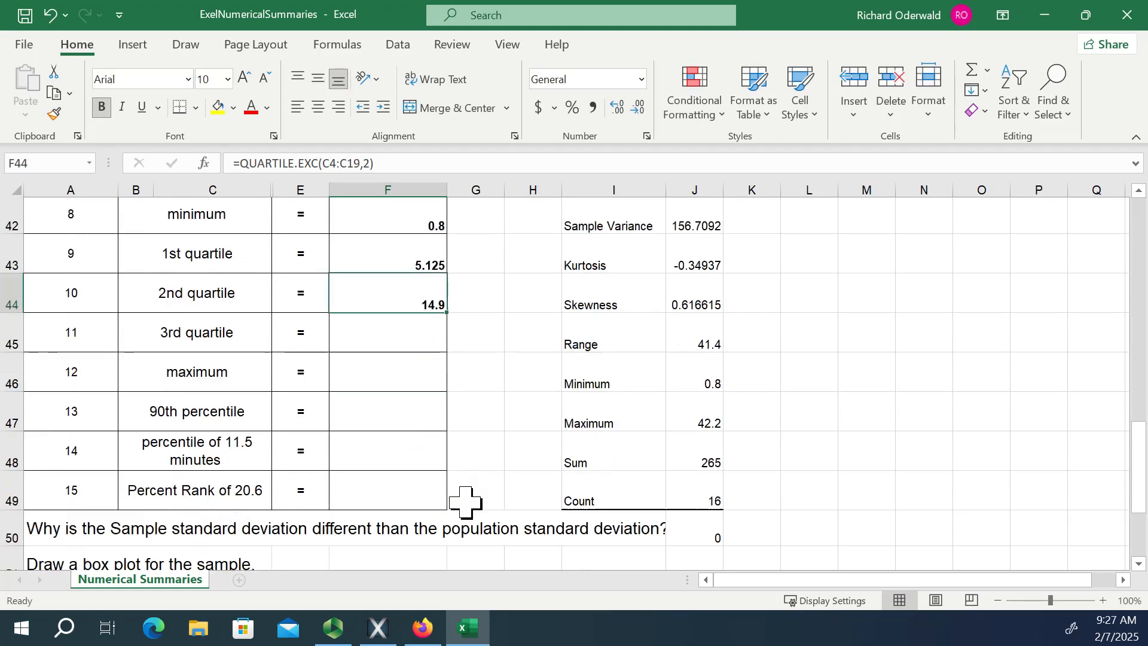
{"action": "left_click", "coordinate": [393, 297]}
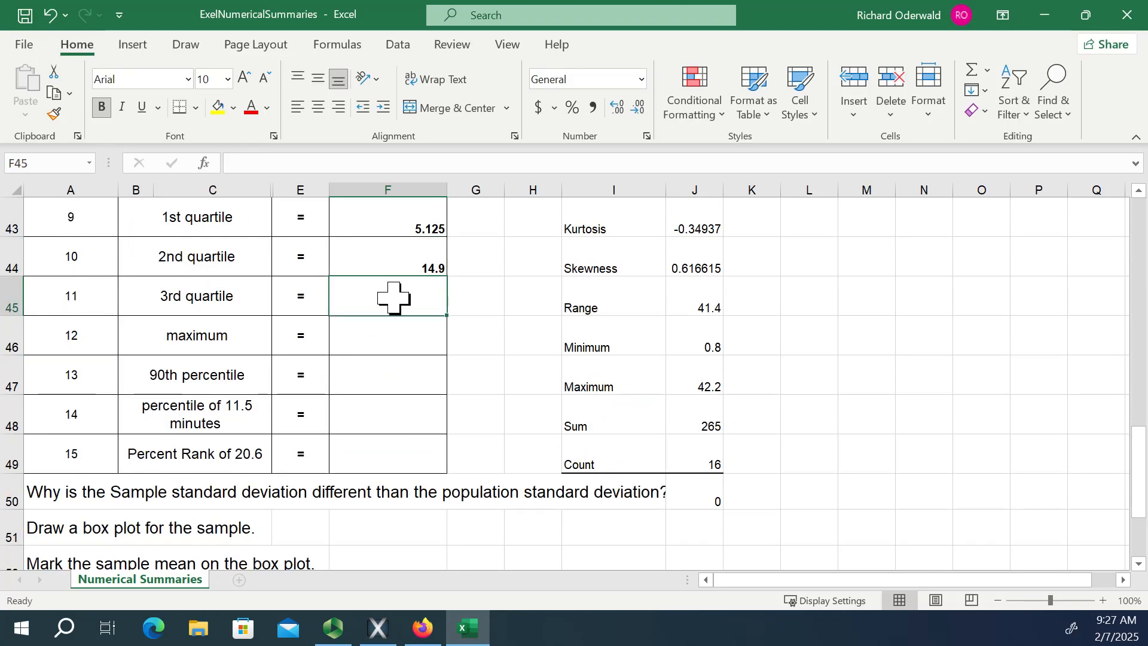
{"action": "type", "text": "=q"}
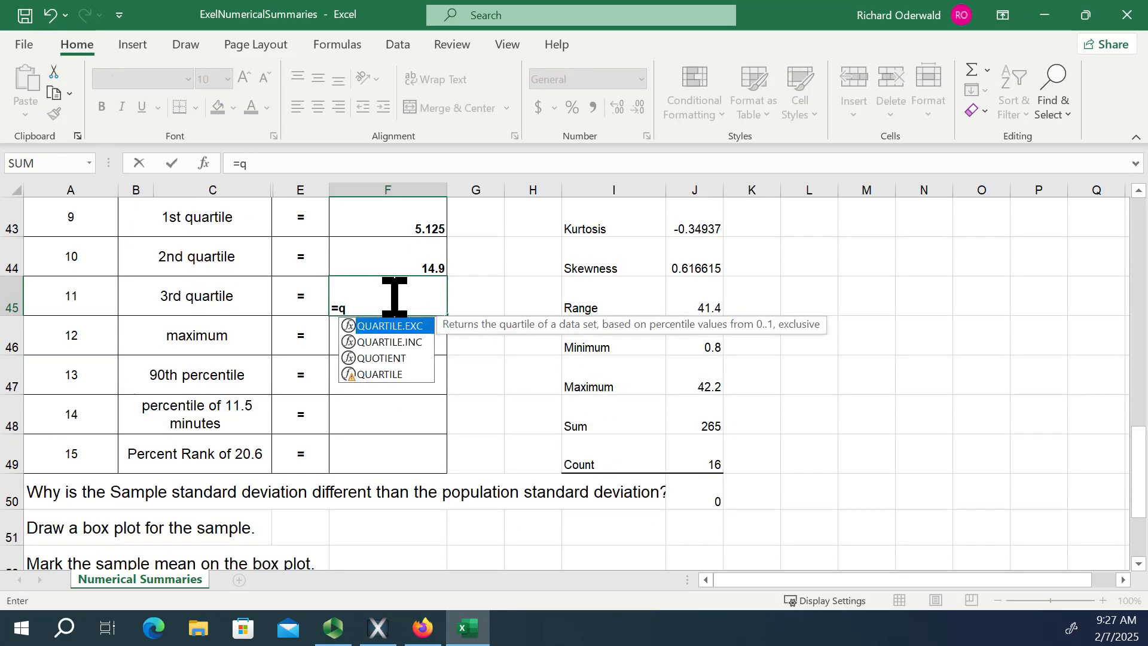
{"action": "type", "text": "uar"}
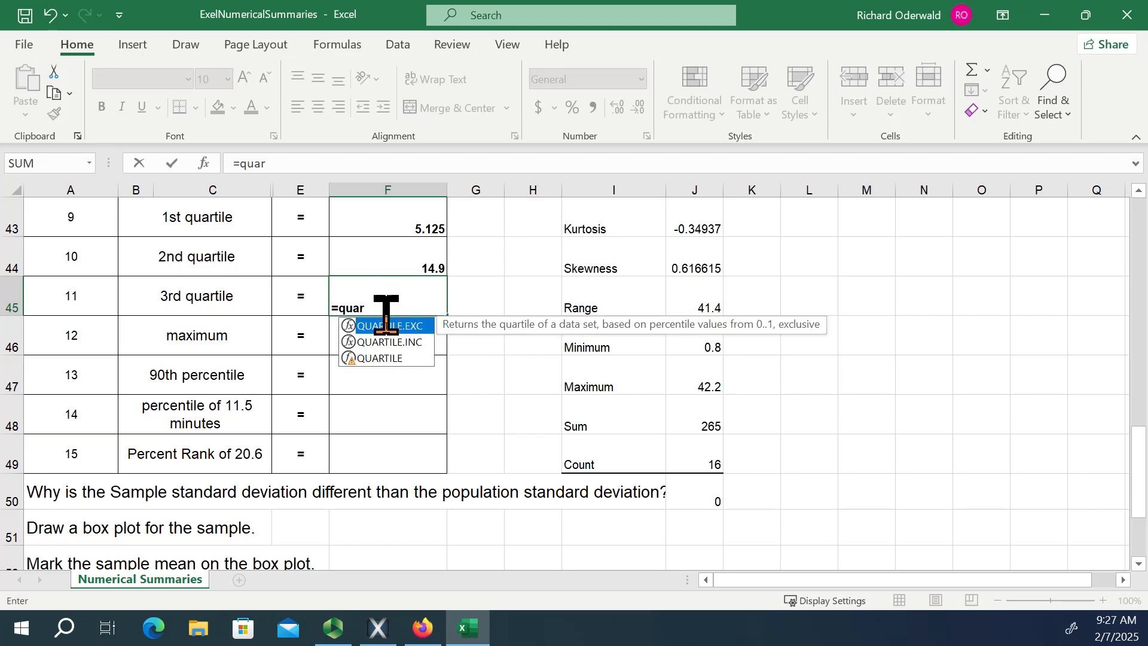
{"action": "double_click", "coordinate": [386, 327]}
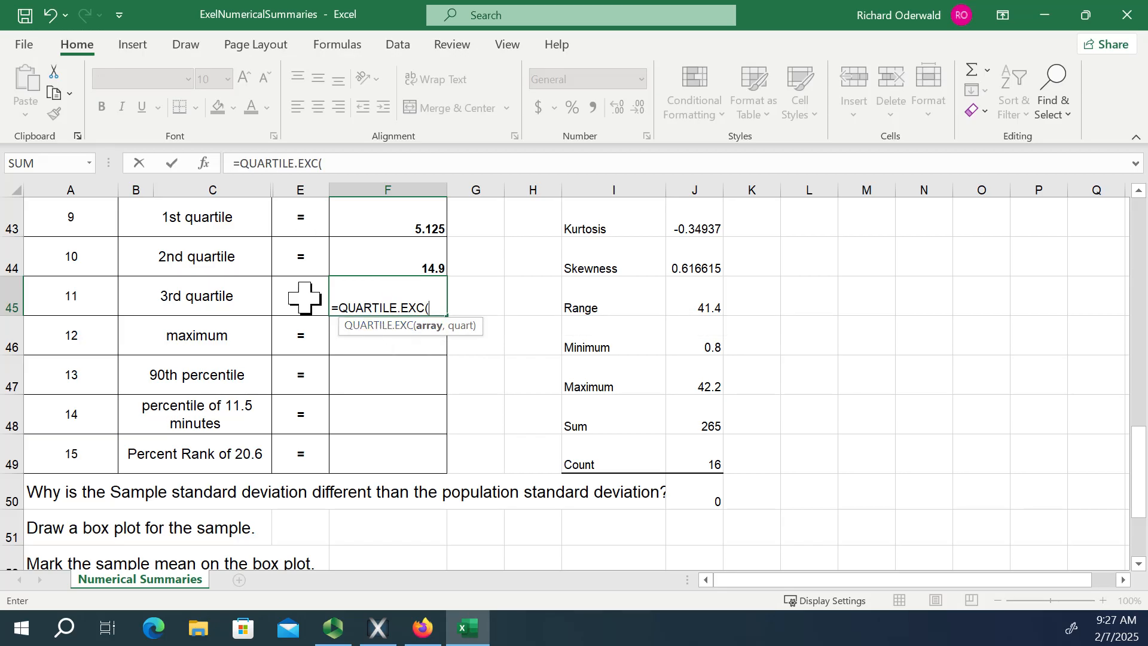
{"action": "scroll", "coordinate": [299, 305], "scroll_direction": "up", "scroll_amount": 2}
{"action": "scroll", "coordinate": [299, 305], "scroll_direction": "up", "scroll_amount": 8}
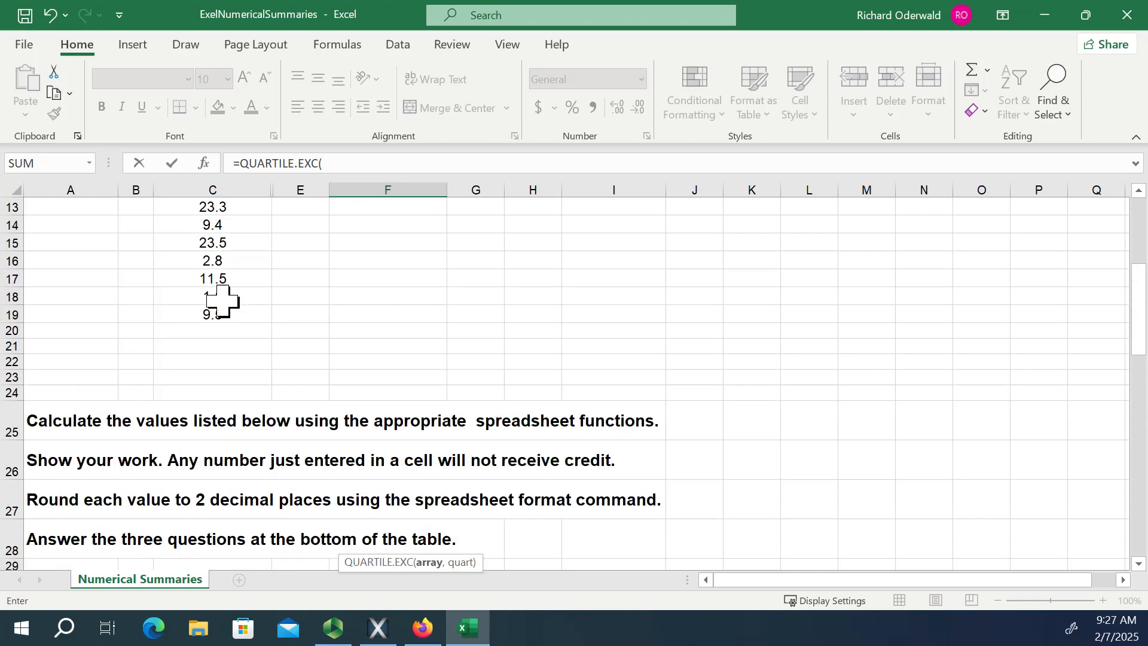
{"action": "left_click_drag", "start_coordinate": [228, 320], "coordinate": [213, 287]}
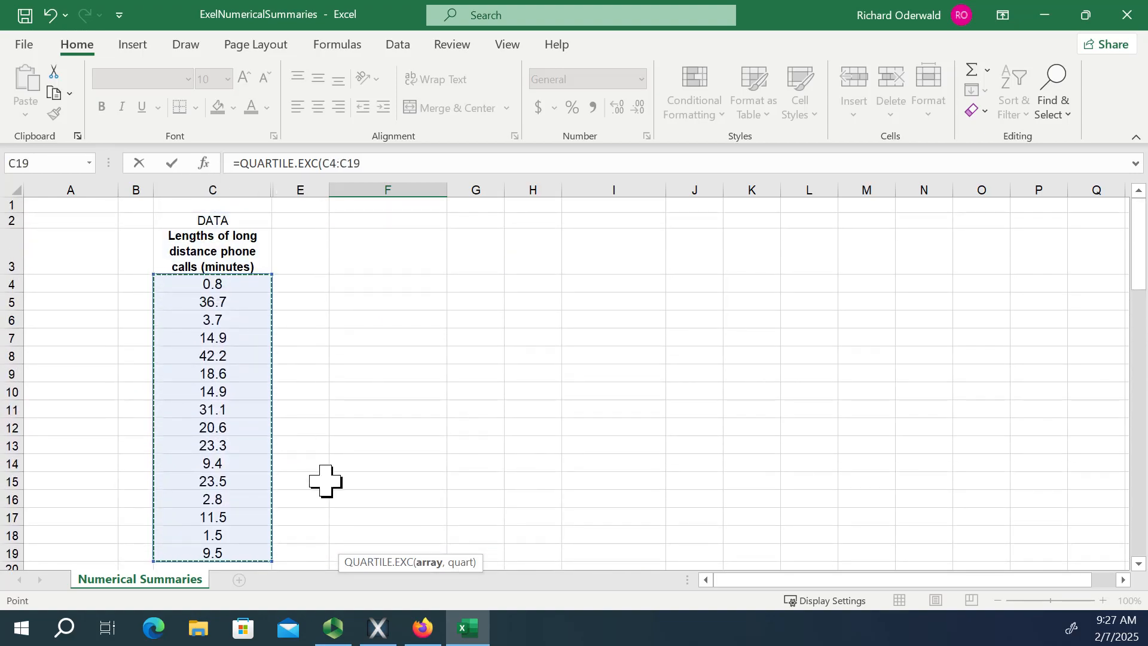
{"action": "type", "text": ")"}
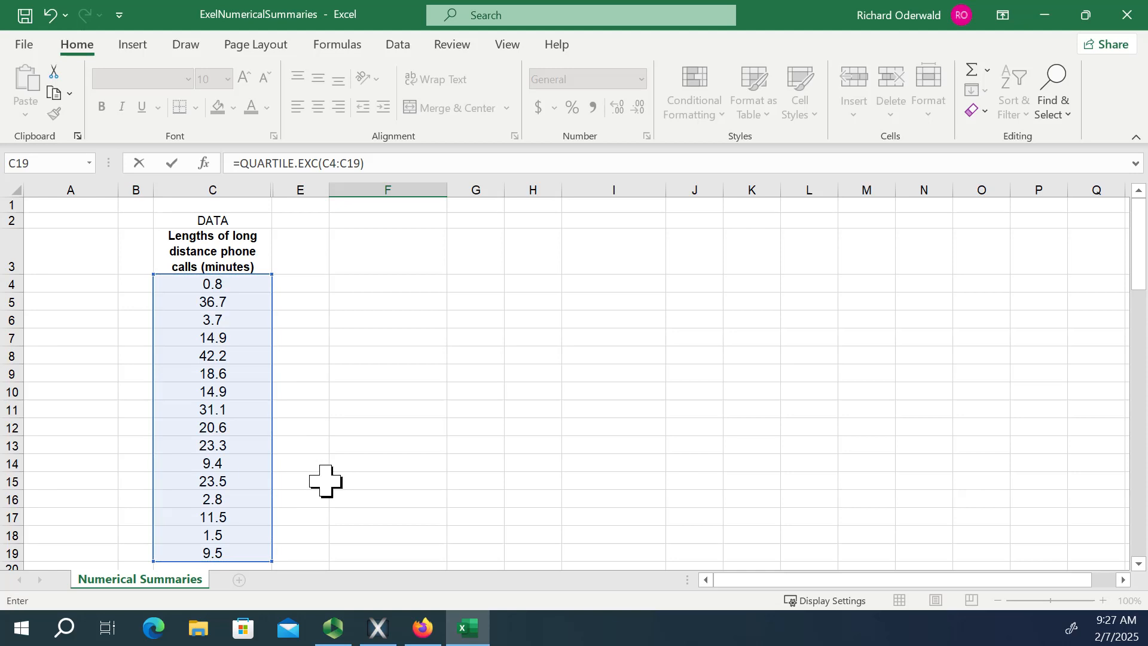
{"action": "key", "text": "Return"}
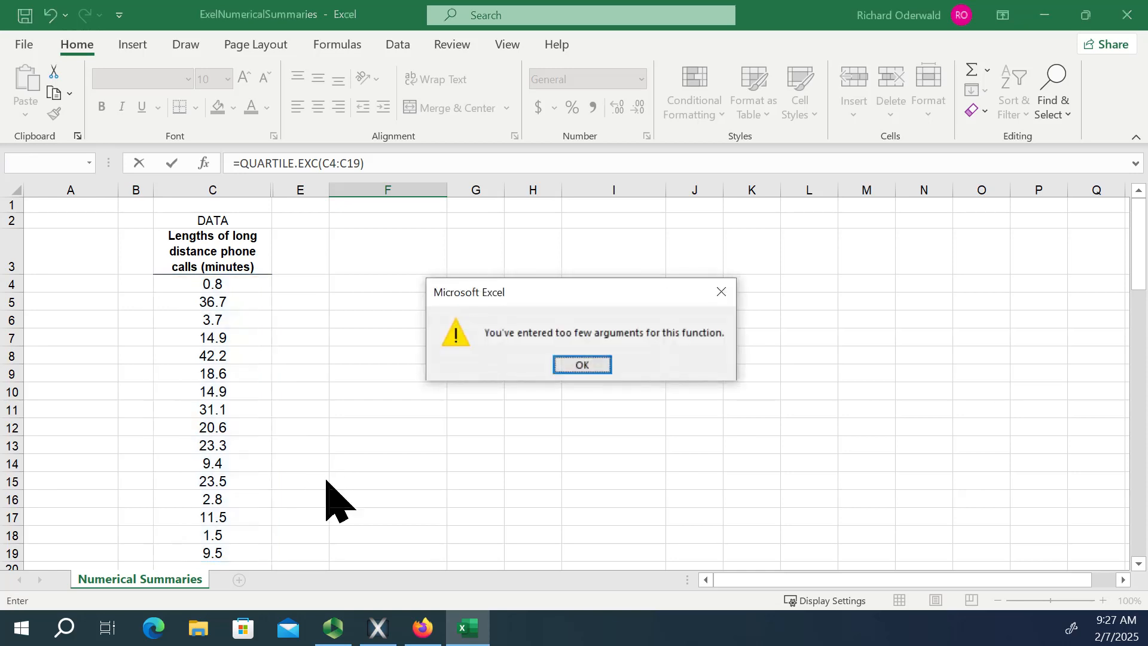
{"action": "left_click", "coordinate": [578, 363]}
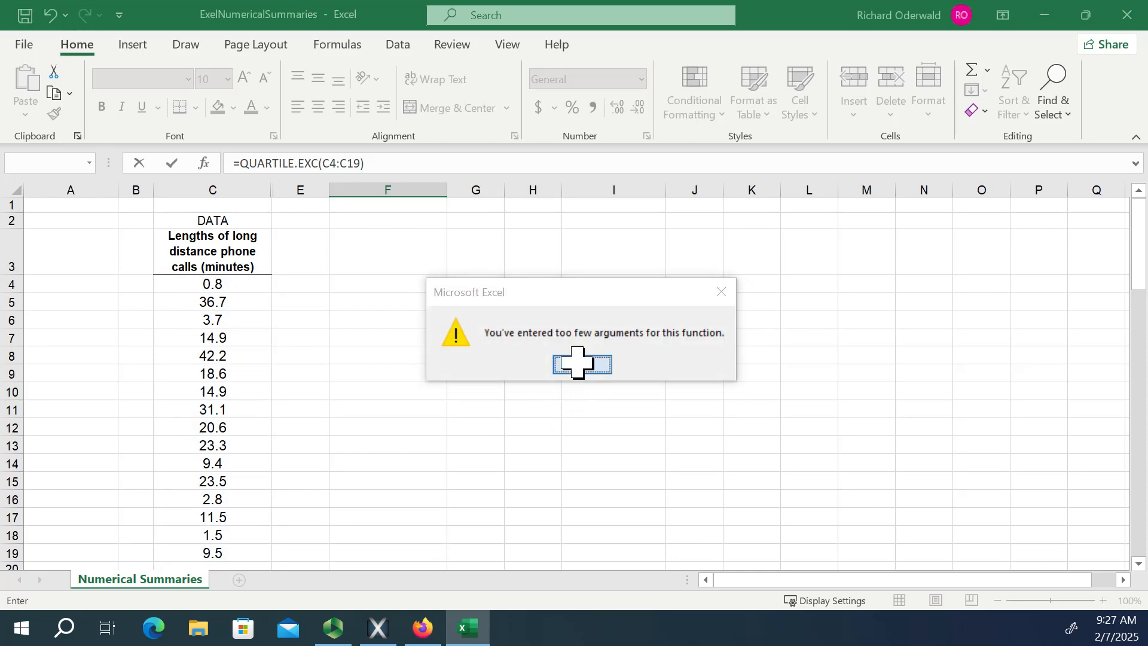
{"action": "scroll", "coordinate": [500, 404], "scroll_direction": "down", "scroll_amount": 13}
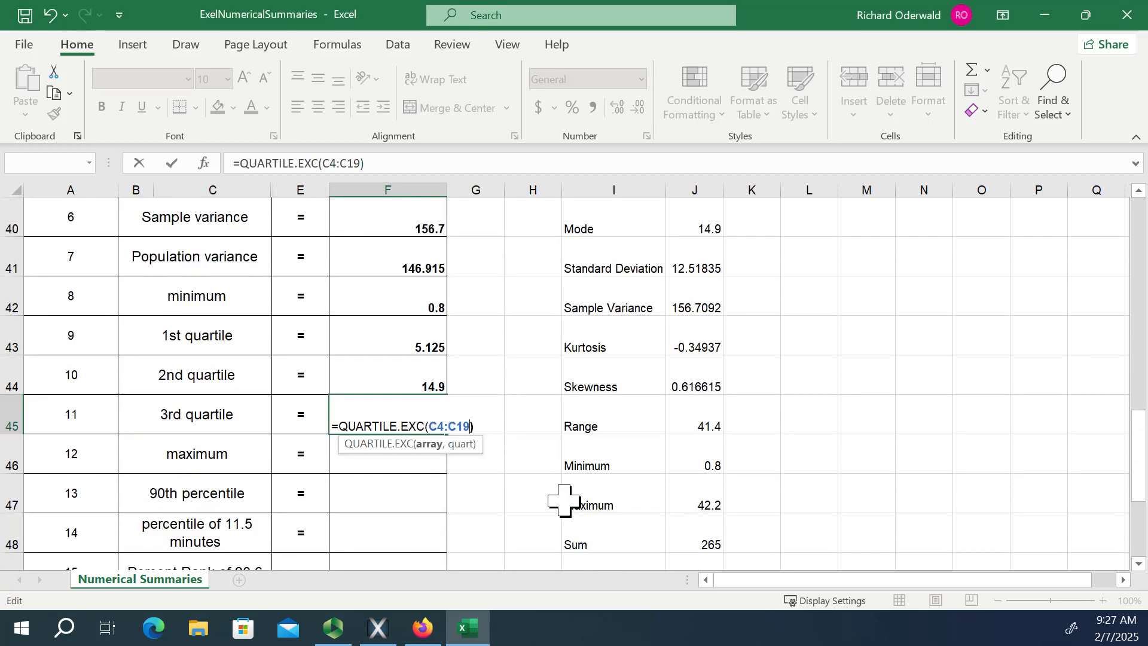
{"action": "type", "text": ",3"}
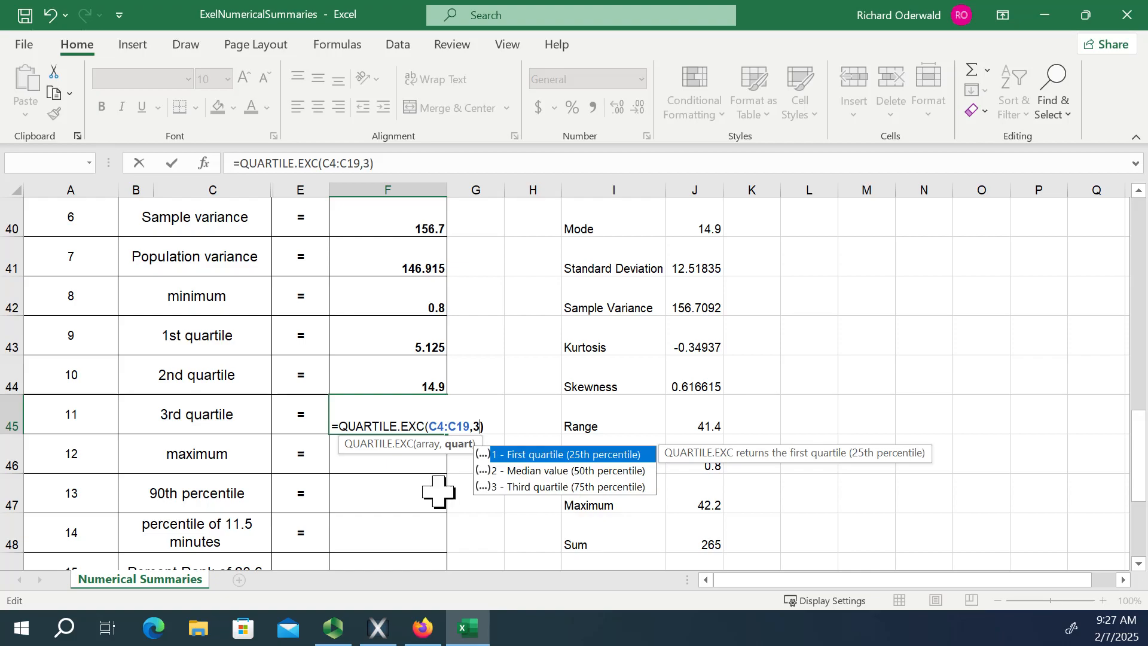
{"action": "key", "text": "Return"}
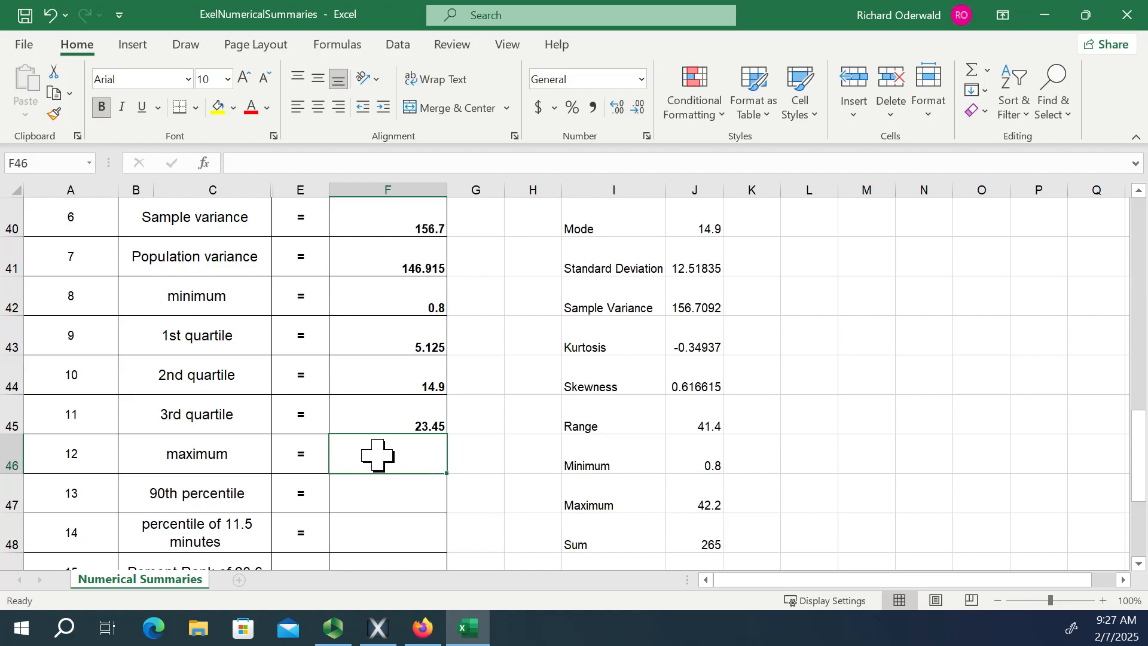
Calculate the maximum of the call lengths in F46 with =MAX(C4:C19).
{"action": "type", "text": "=max"}
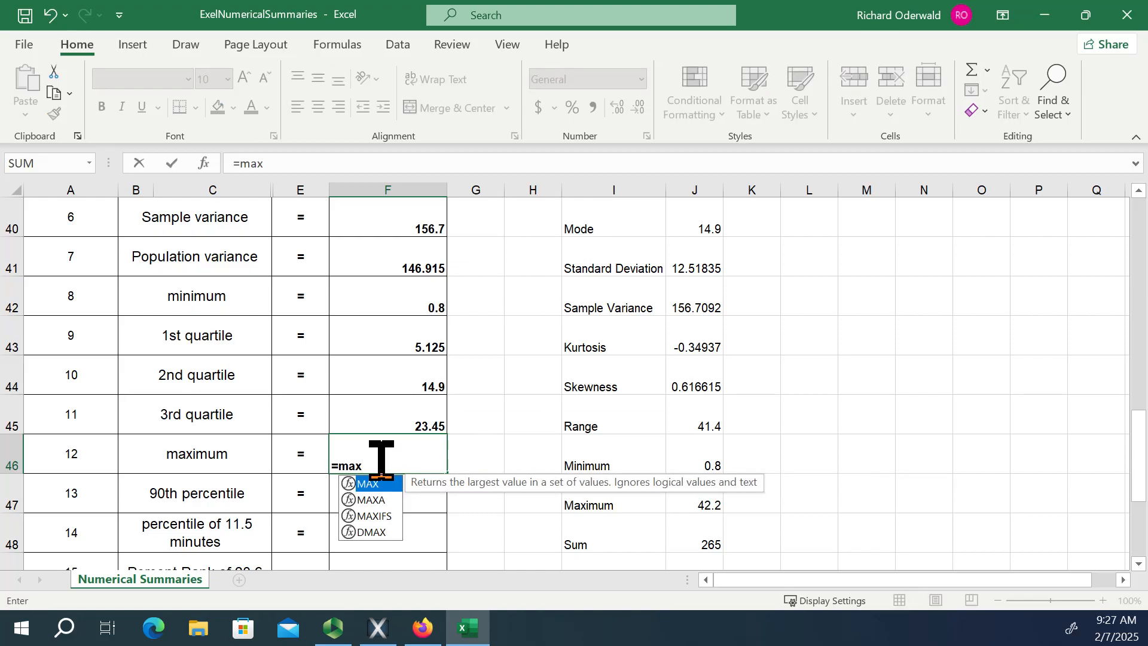
{"action": "type", "text": "("}
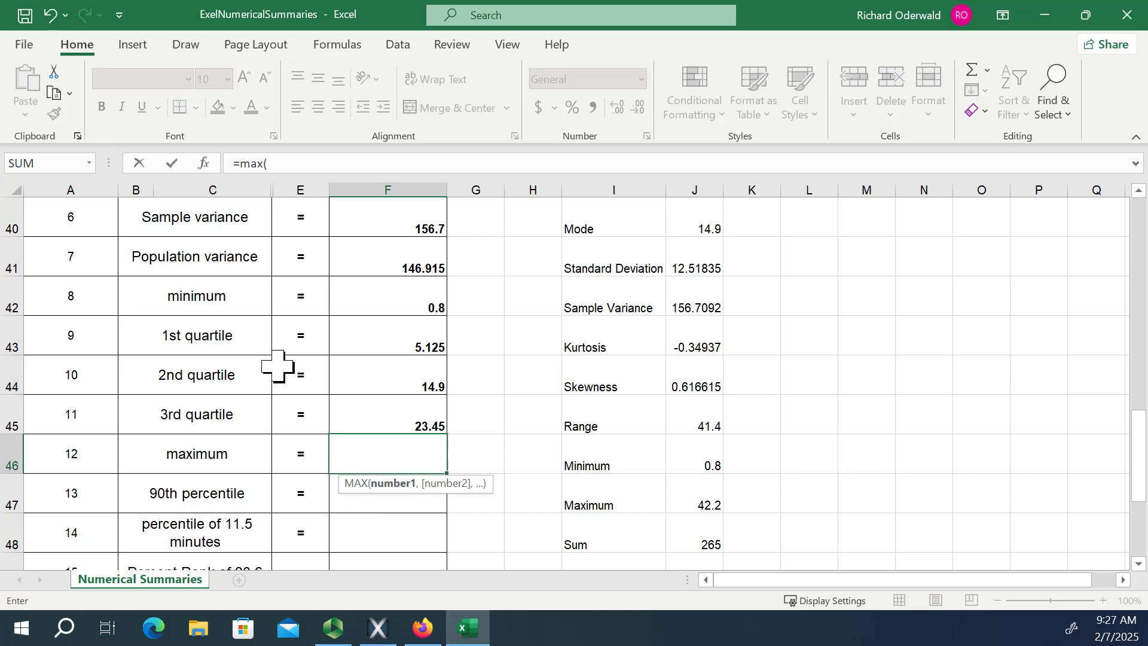
{"action": "scroll", "coordinate": [275, 362], "scroll_direction": "up", "scroll_amount": 7}
{"action": "scroll", "coordinate": [284, 385], "scroll_direction": "up", "scroll_amount": 3}
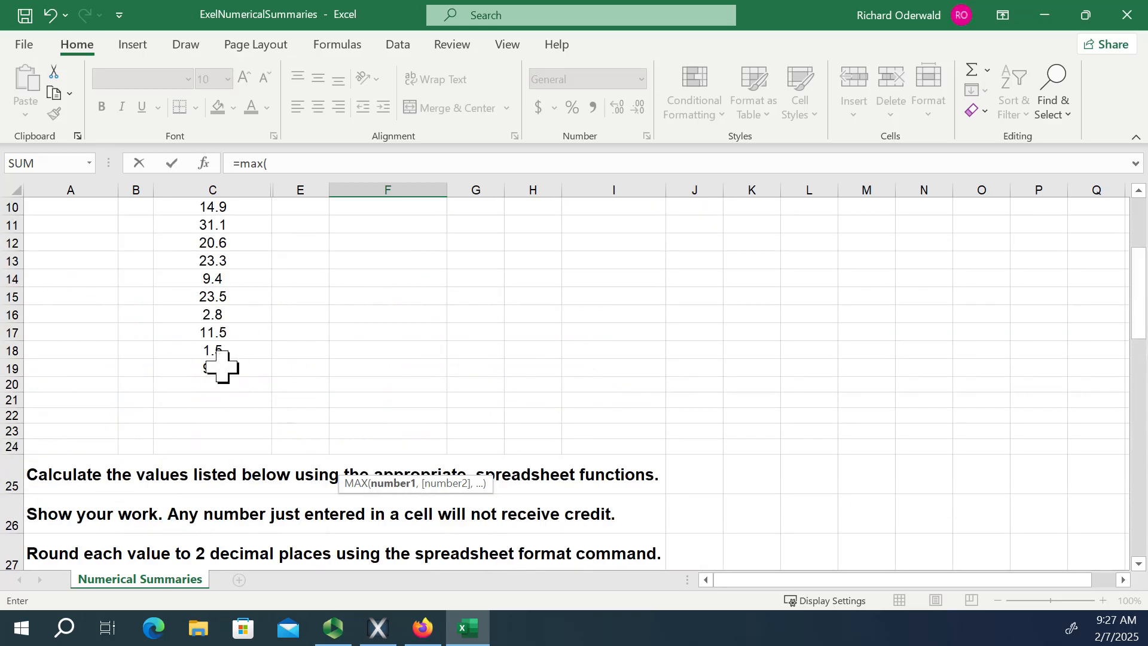
{"action": "left_click_drag", "start_coordinate": [223, 366], "coordinate": [215, 269]}
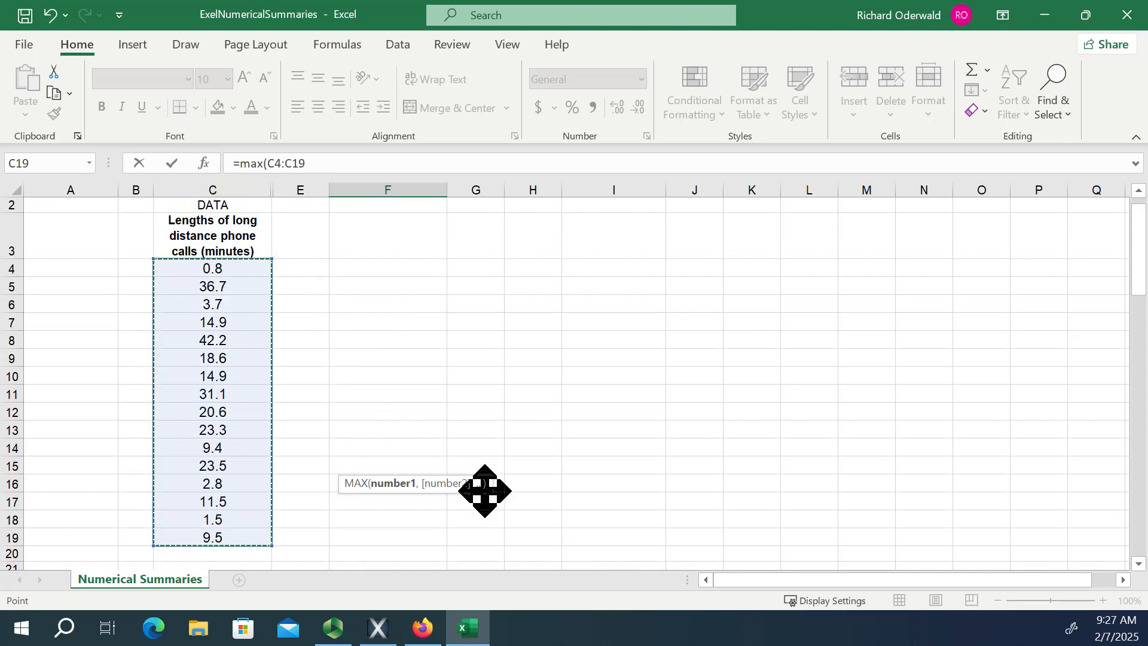
{"action": "type", "text": ")"}
{"action": "key", "text": "Return"}
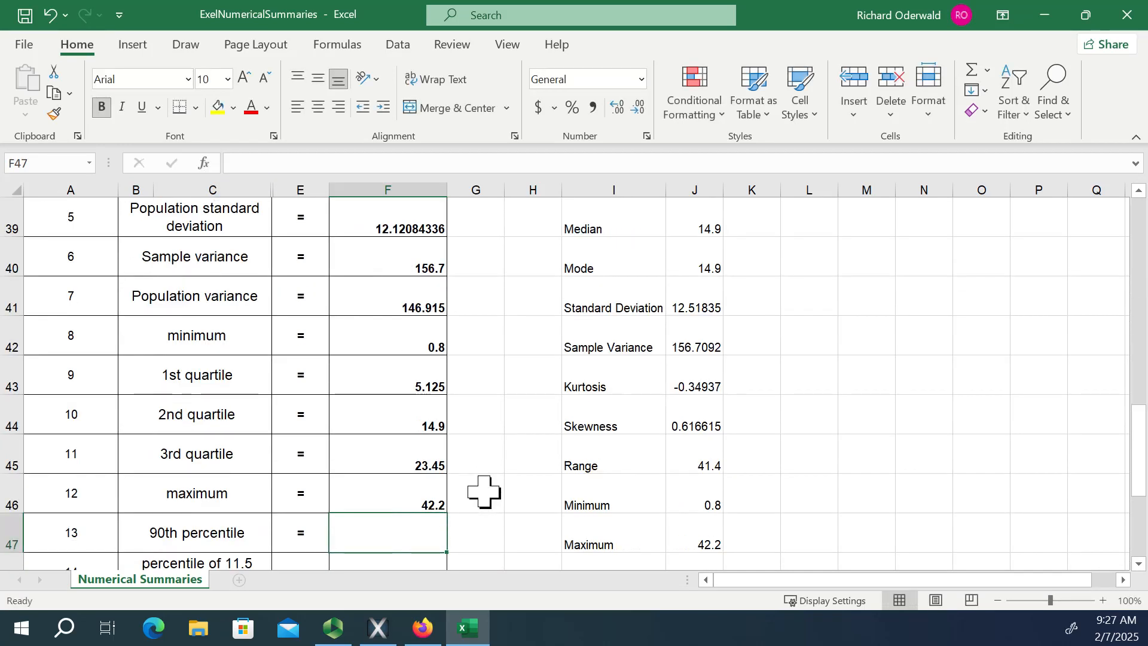
Calculate the 90th percentile of the call lengths in F47 with =PERCENTILE.EXC(C4:C19,.9).
{"action": "scroll", "coordinate": [486, 464], "scroll_direction": "down", "scroll_amount": 1}
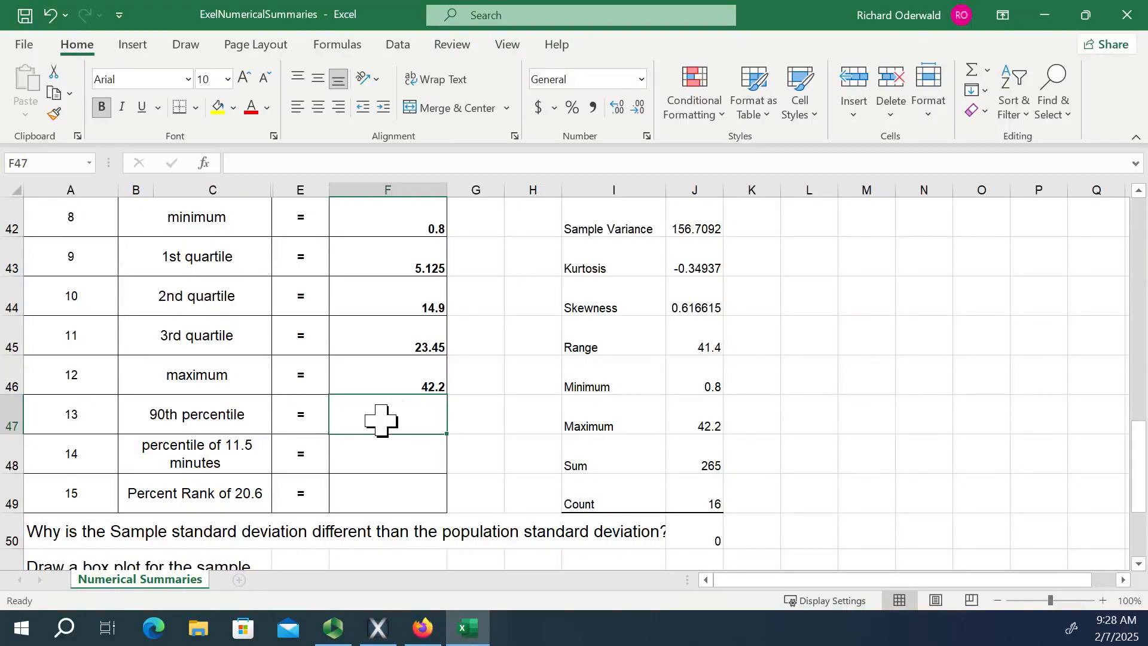
{"action": "scroll", "coordinate": [383, 307], "scroll_direction": "down", "scroll_amount": 1}
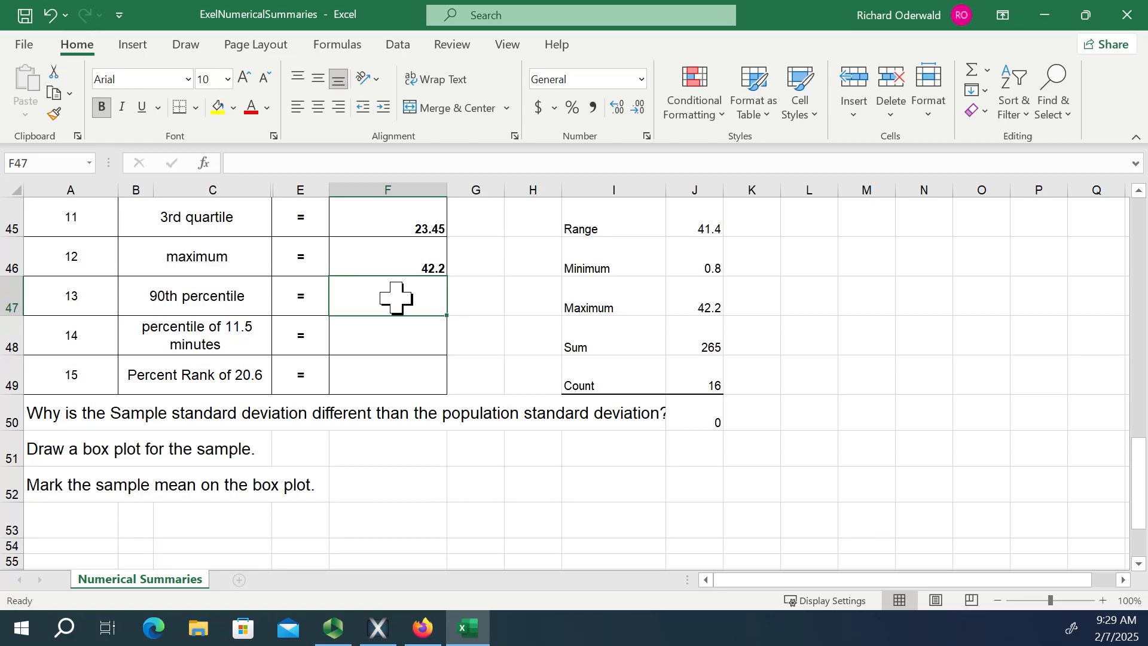
{"action": "type", "text": "="}
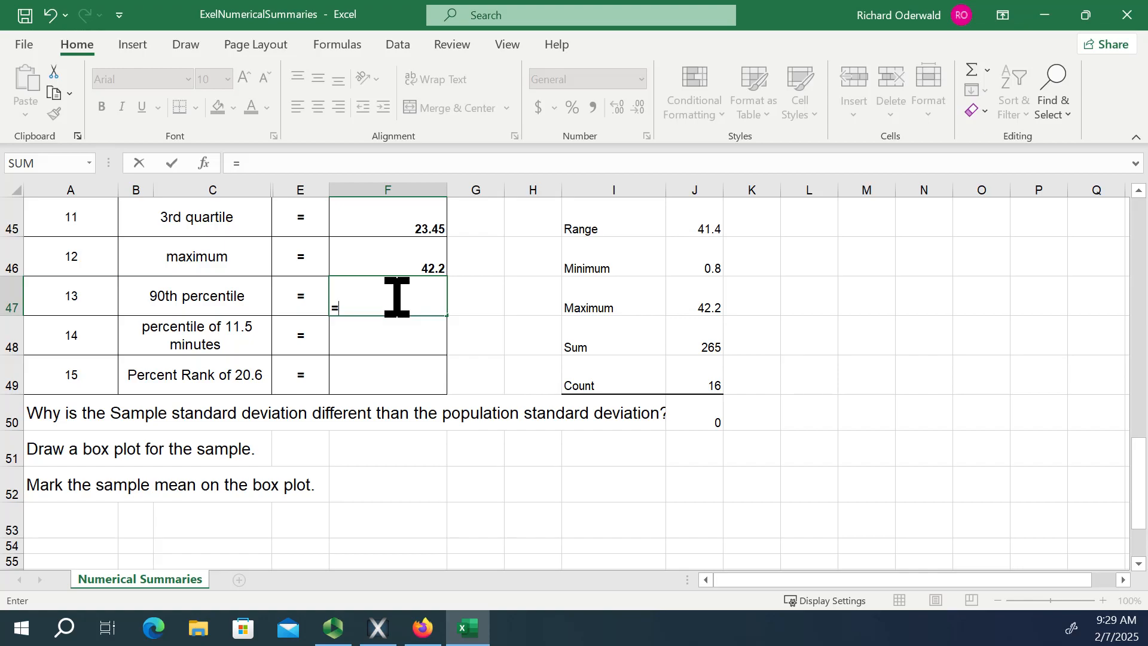
{"action": "type", "text": "per"}
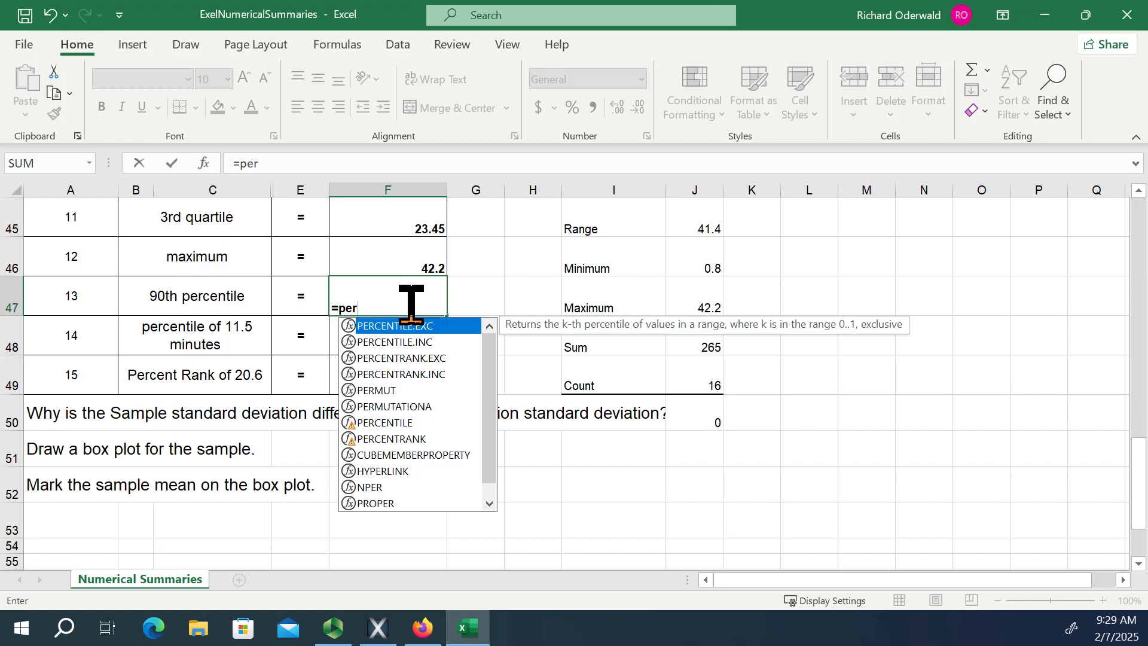
{"action": "double_click", "coordinate": [435, 330]}
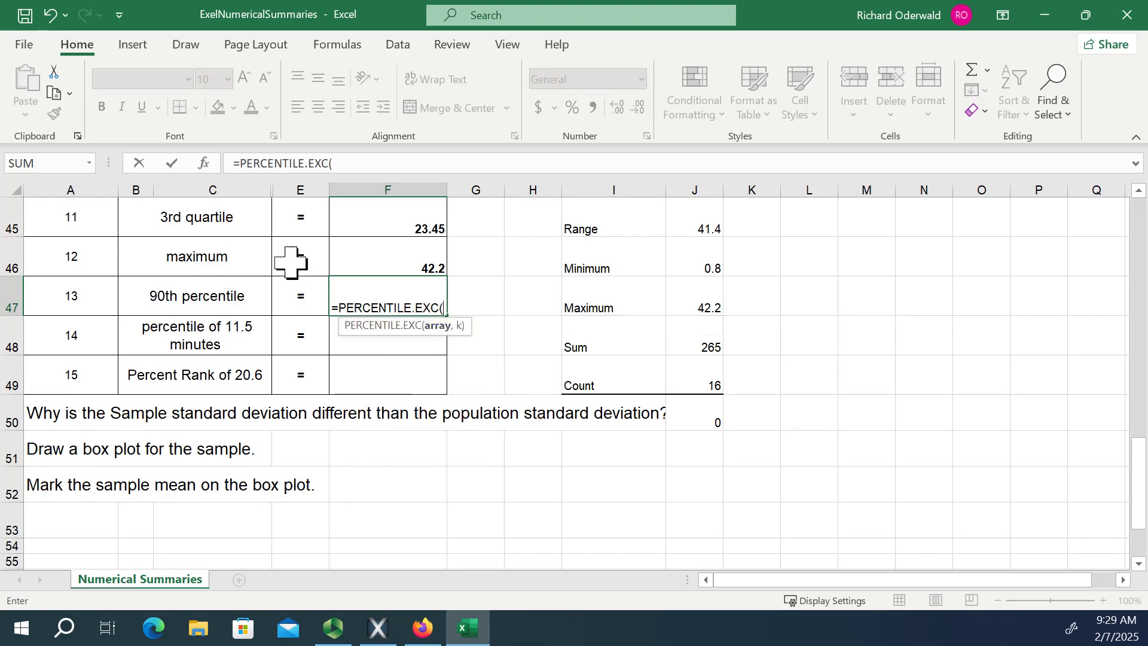
{"action": "scroll", "coordinate": [291, 261], "scroll_direction": "up", "scroll_amount": 11}
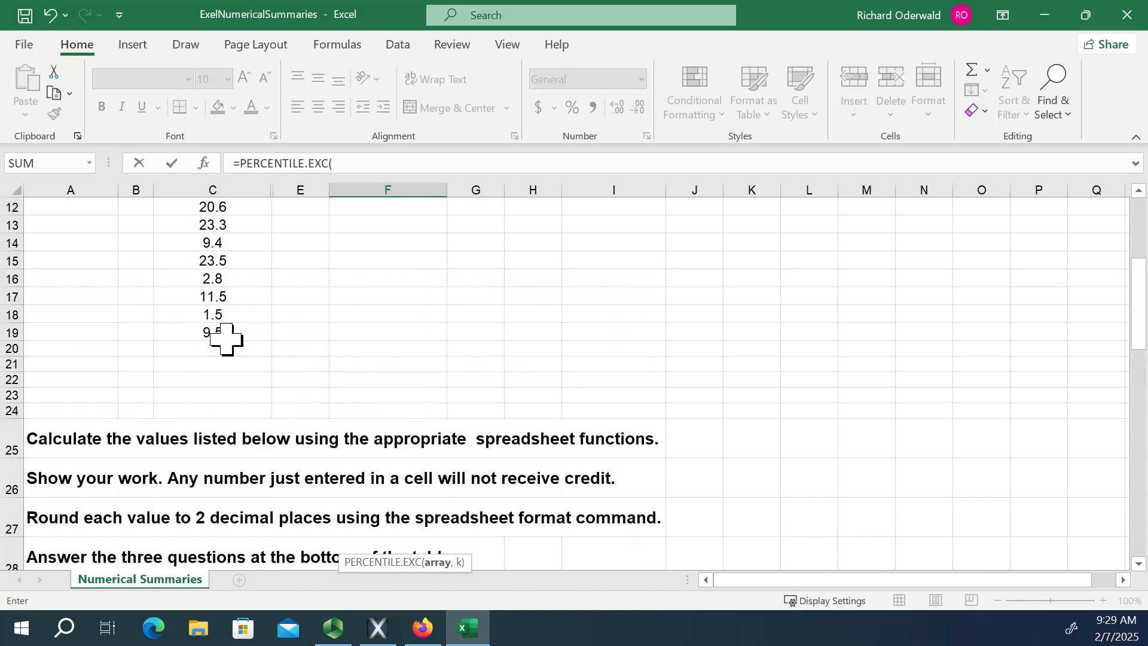
{"action": "left_click_drag", "start_coordinate": [216, 332], "coordinate": [275, 268]}
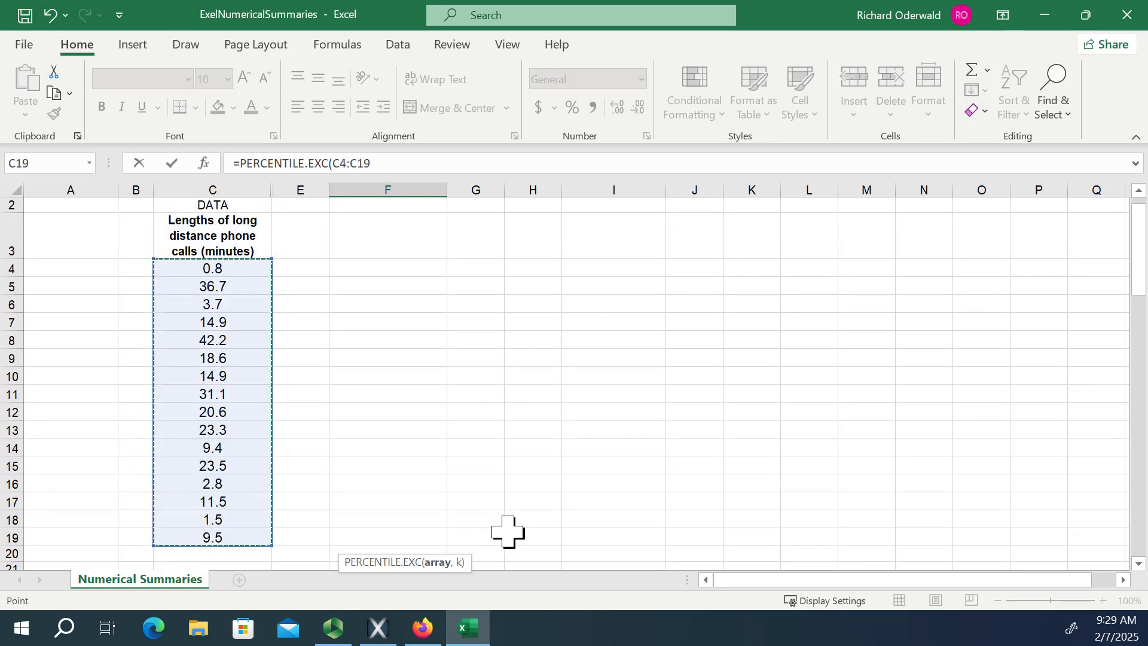
{"action": "type", "text": ","}
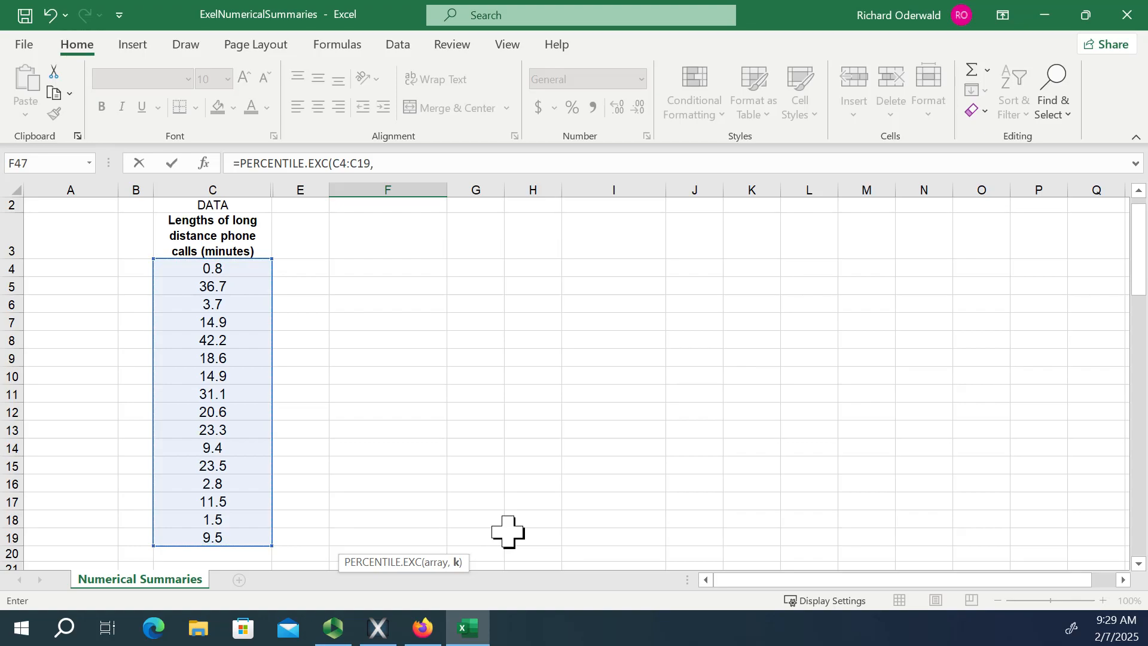
{"action": "scroll", "coordinate": [590, 520], "scroll_direction": "down", "scroll_amount": 9}
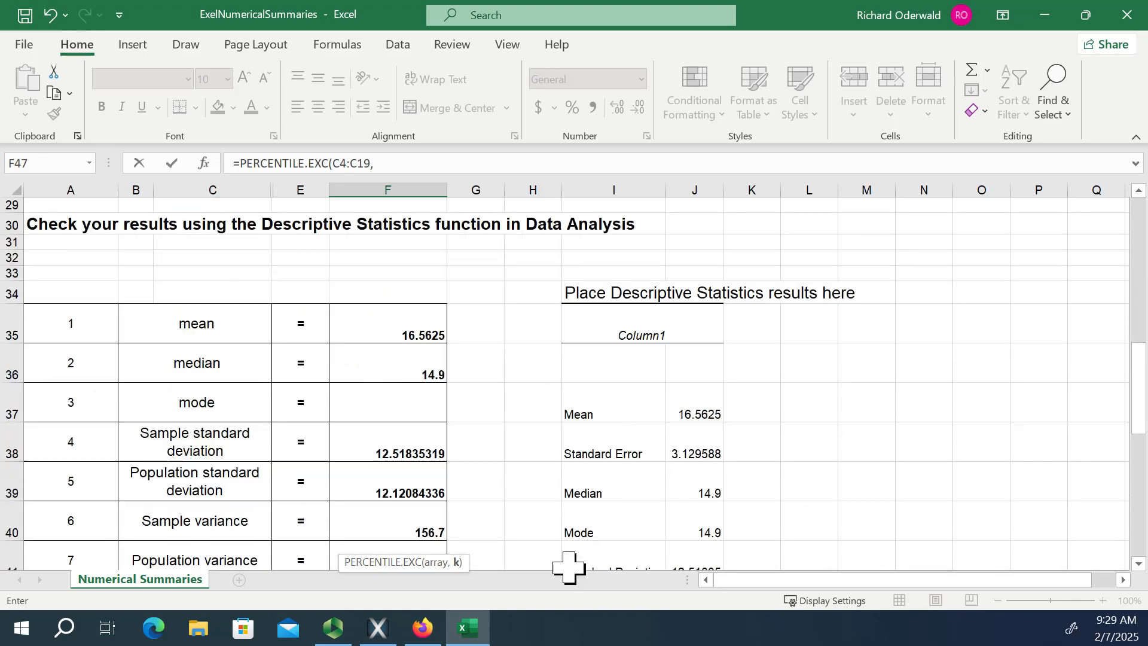
{"action": "scroll", "coordinate": [562, 566], "scroll_direction": "down", "scroll_amount": 6}
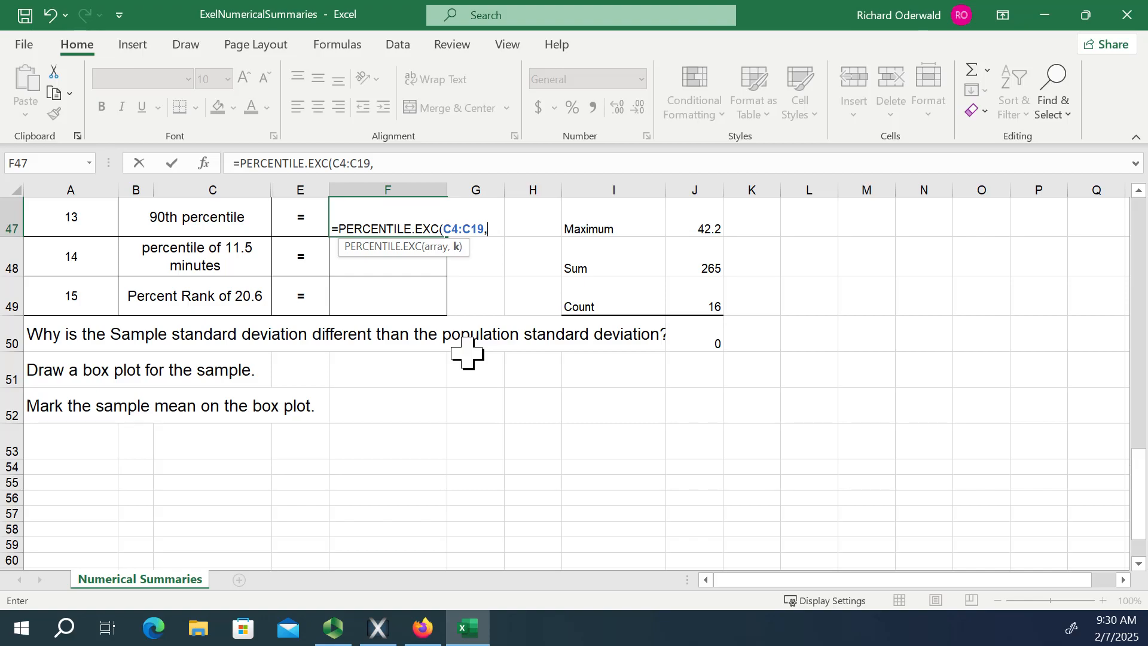
{"action": "type", "text": ".9"}
{"action": "type", "text": ")"}
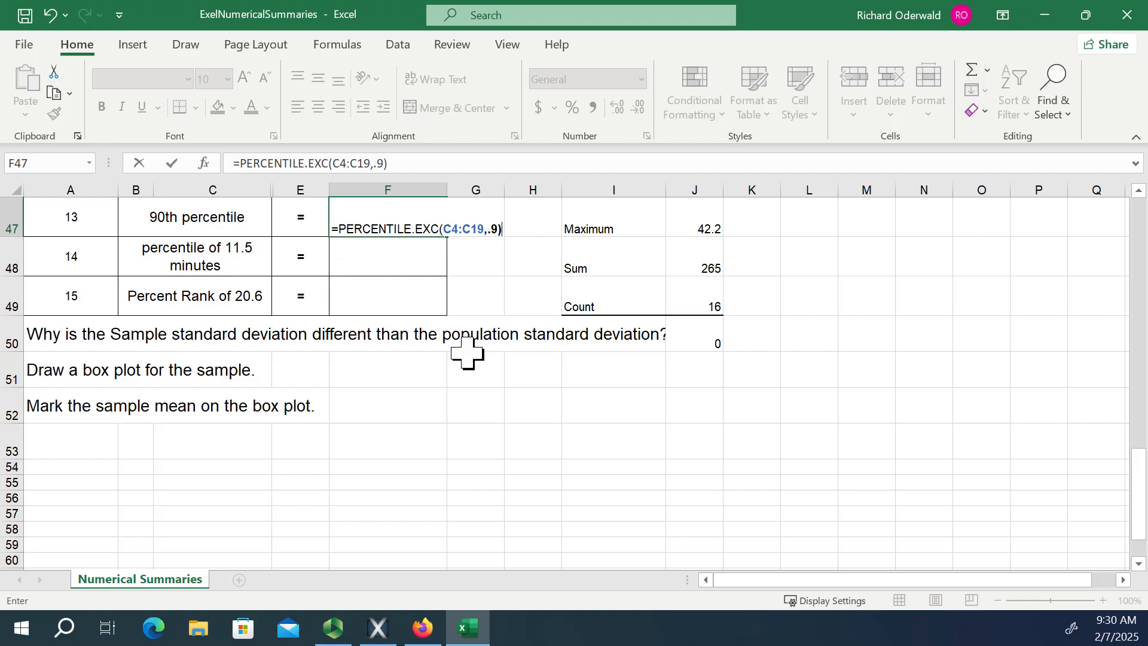
{"action": "key", "text": "Return"}
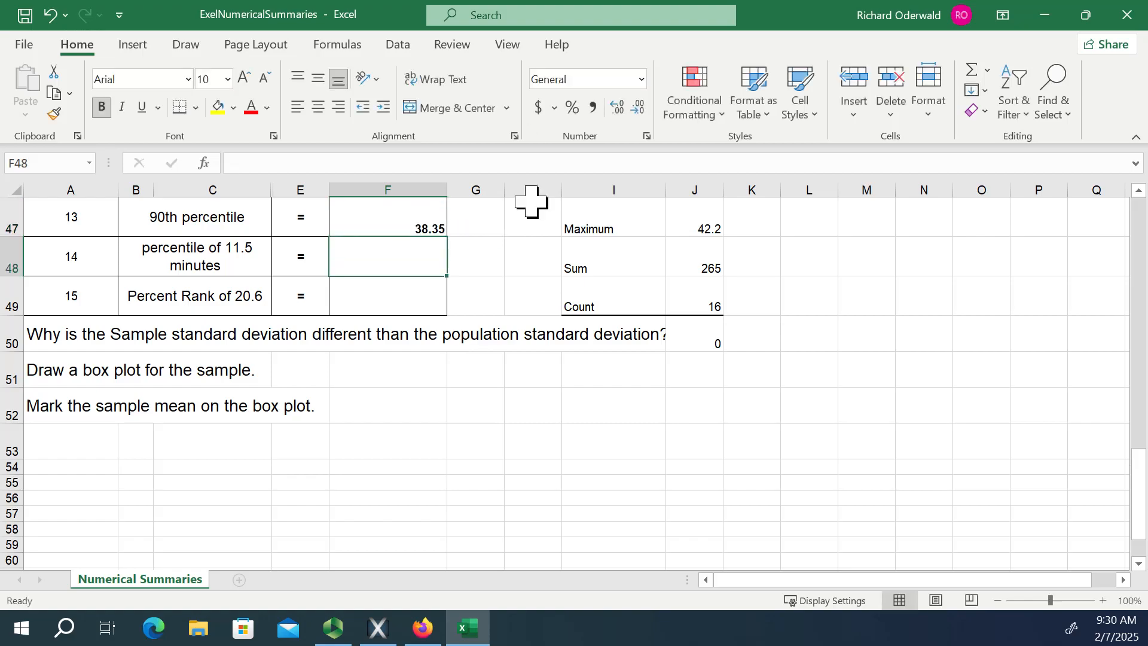
Calculate the percentile of 11.5 minutes in F48 with =PERCENTRANK.EXC(C4:C19,11.5,3).
{"action": "scroll", "coordinate": [569, 295], "scroll_direction": "up", "scroll_amount": 4}
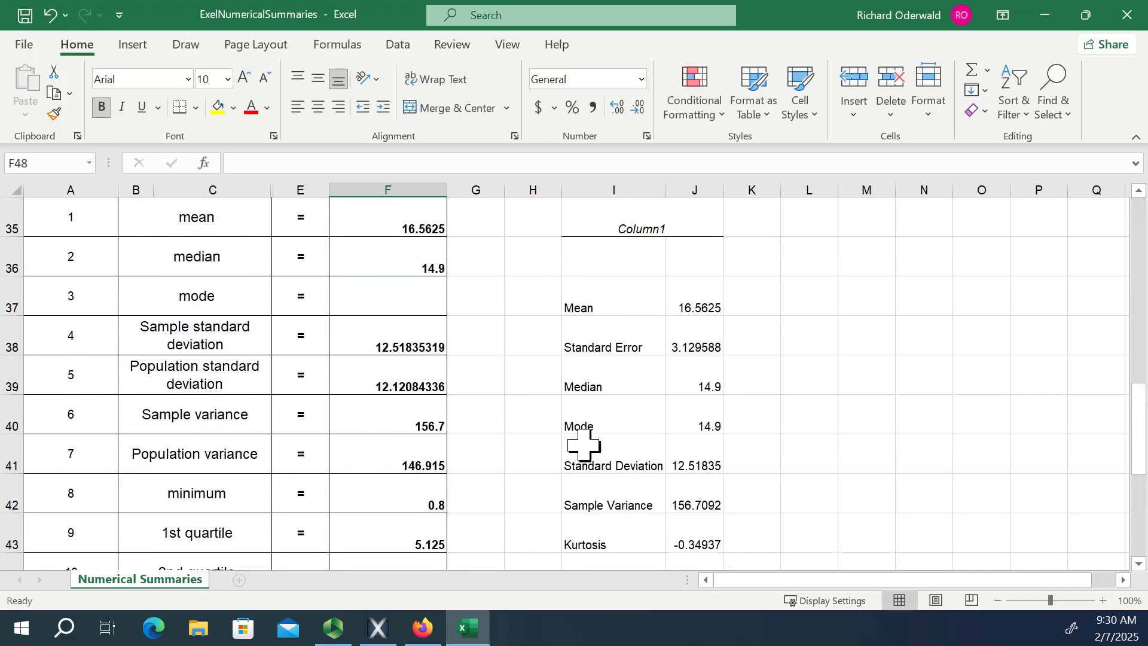
{"action": "scroll", "coordinate": [586, 436], "scroll_direction": "down", "scroll_amount": 3}
{"action": "scroll", "coordinate": [588, 428], "scroll_direction": "down", "scroll_amount": 1}
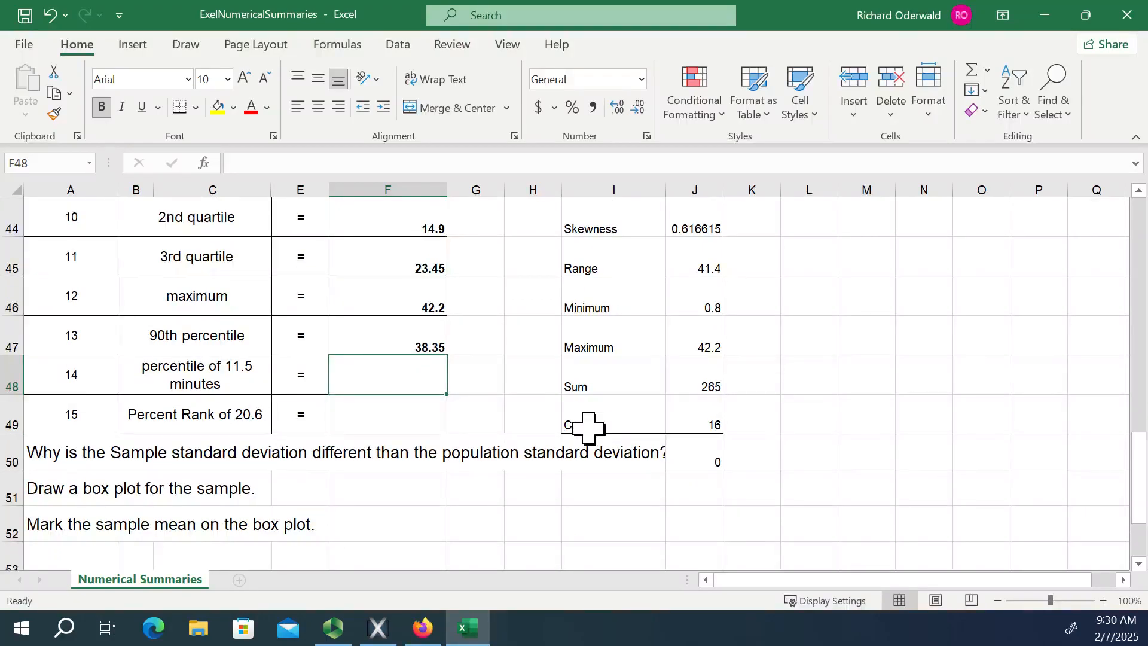
{"action": "scroll", "coordinate": [390, 308], "scroll_direction": "down", "scroll_amount": 1}
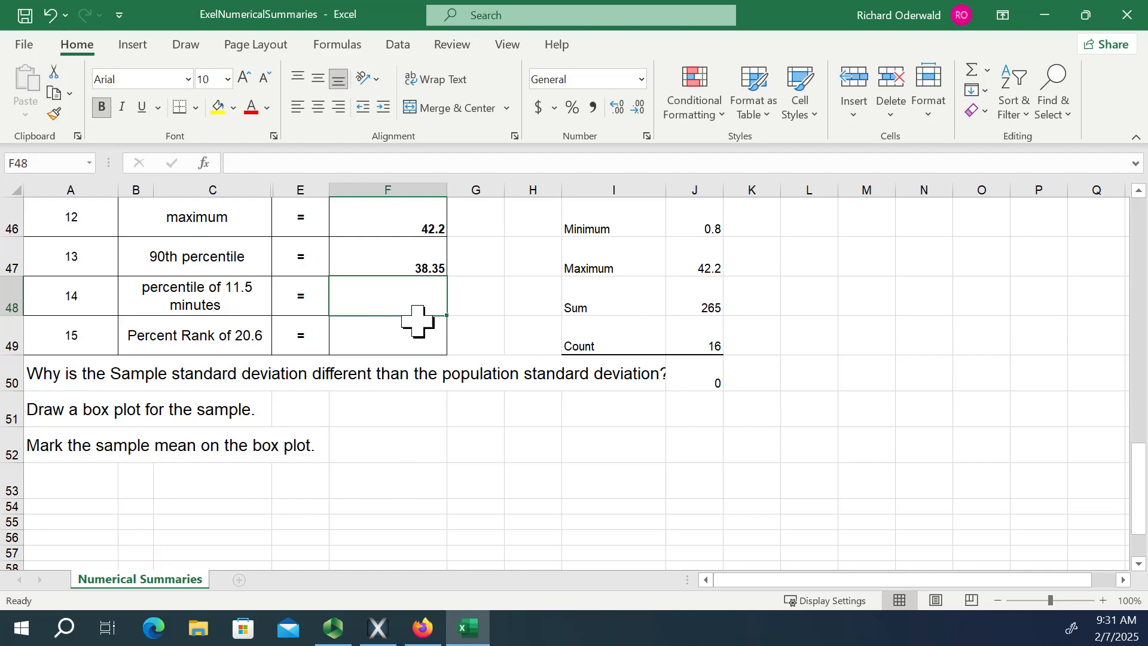
{"action": "type", "text": "="}
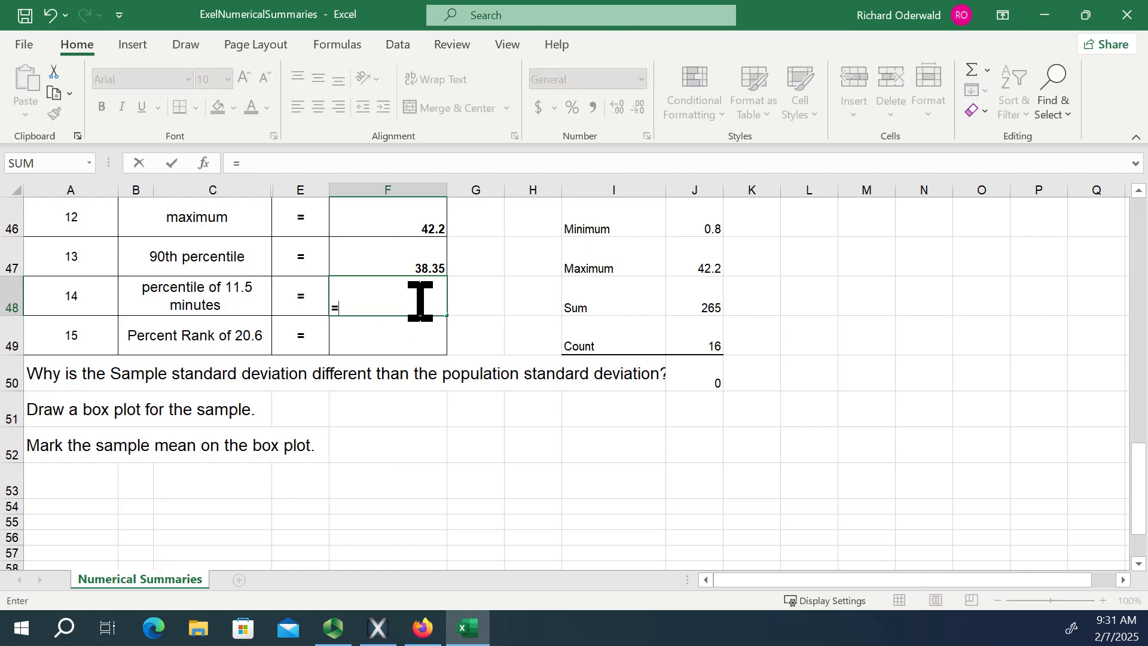
{"action": "type", "text": "p"}
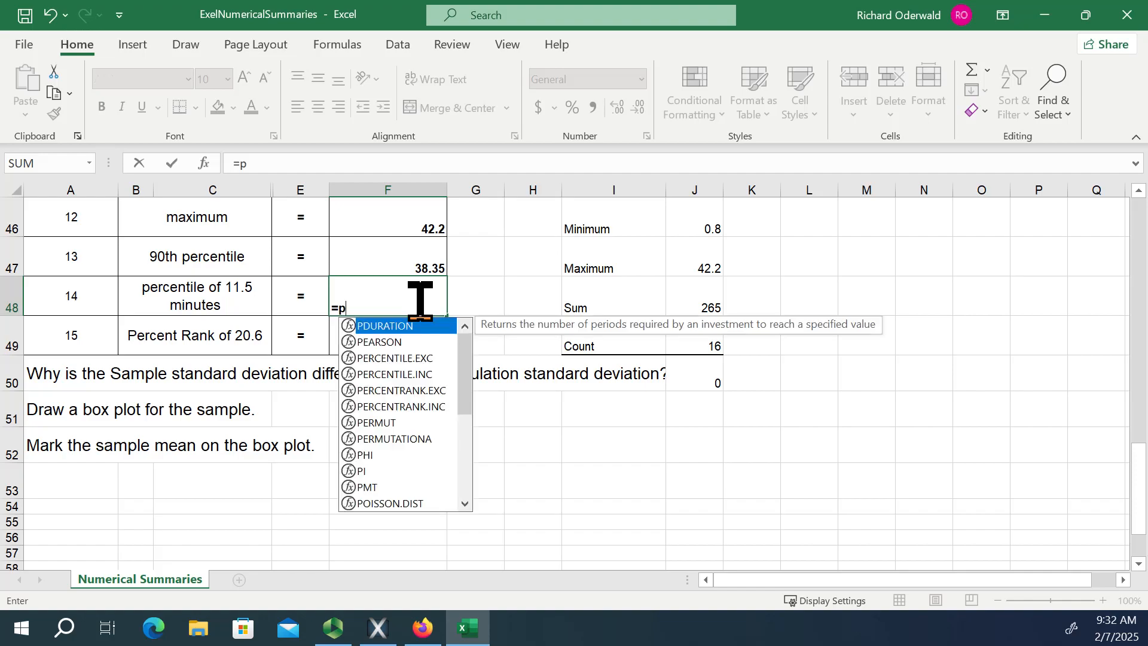
{"action": "type", "text": "er"}
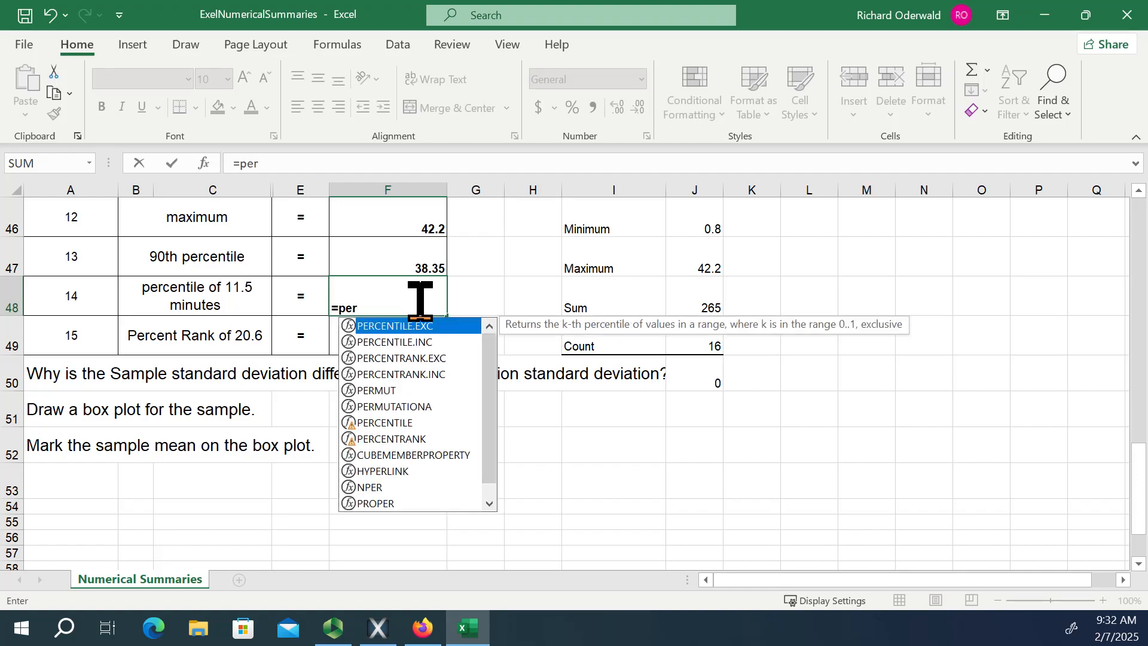
{"action": "double_click", "coordinate": [414, 359]}
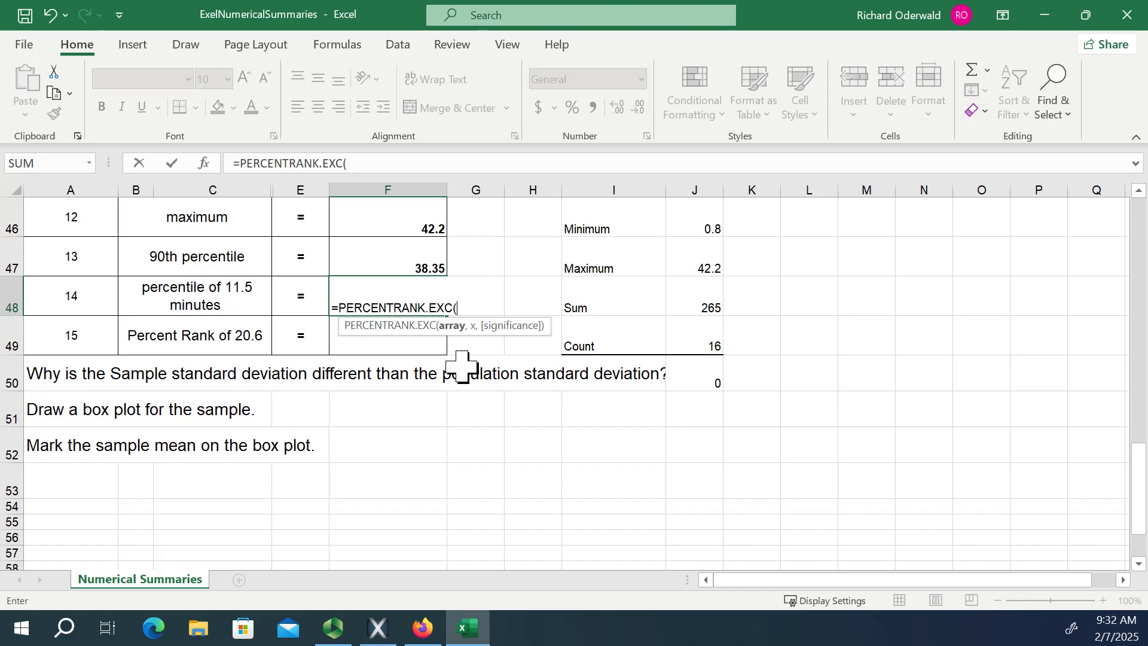
{"action": "scroll", "coordinate": [390, 303], "scroll_direction": "up", "scroll_amount": 15}
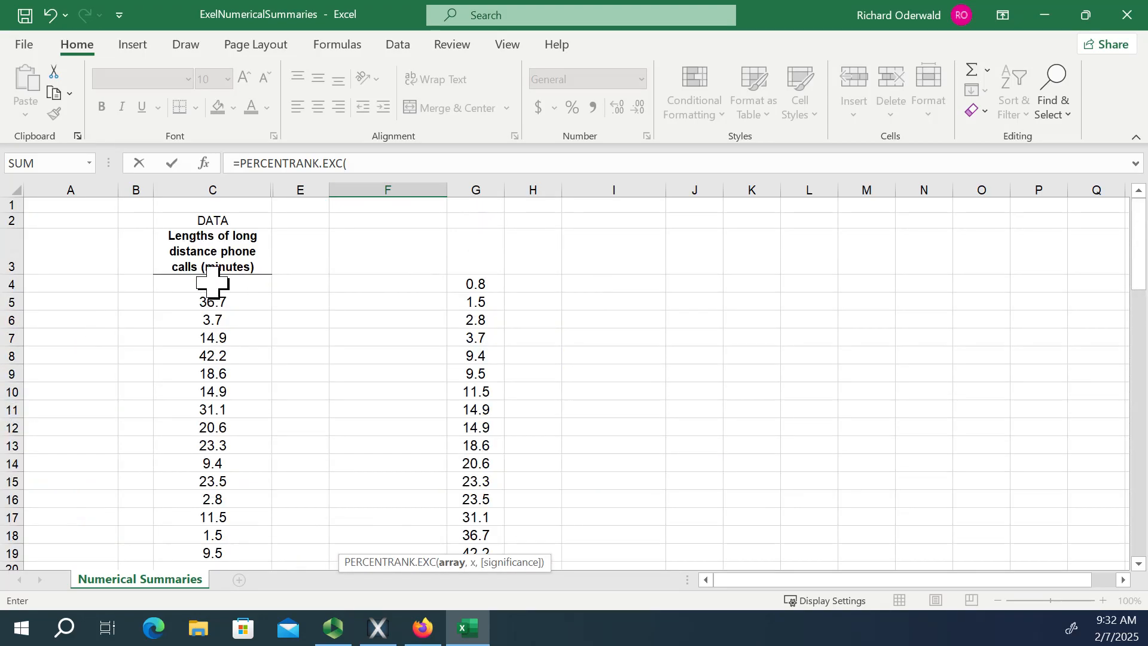
{"action": "left_click_drag", "start_coordinate": [221, 285], "coordinate": [231, 478]}
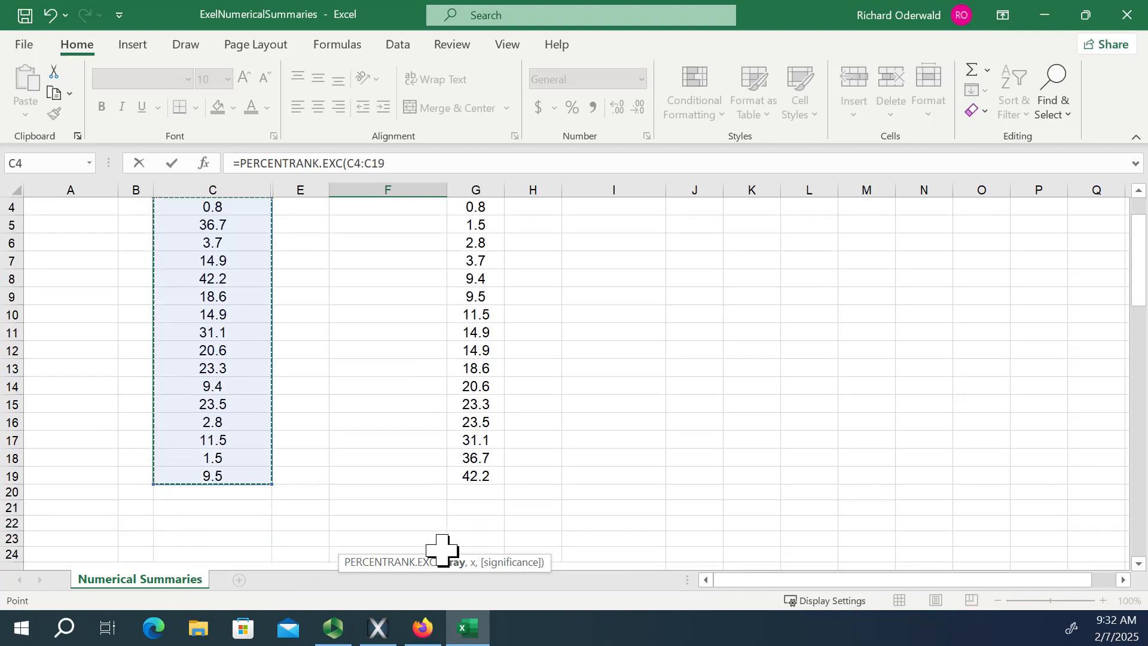
{"action": "type", "text": ","}
{"action": "scroll", "coordinate": [625, 541], "scroll_direction": "down", "scroll_amount": 8}
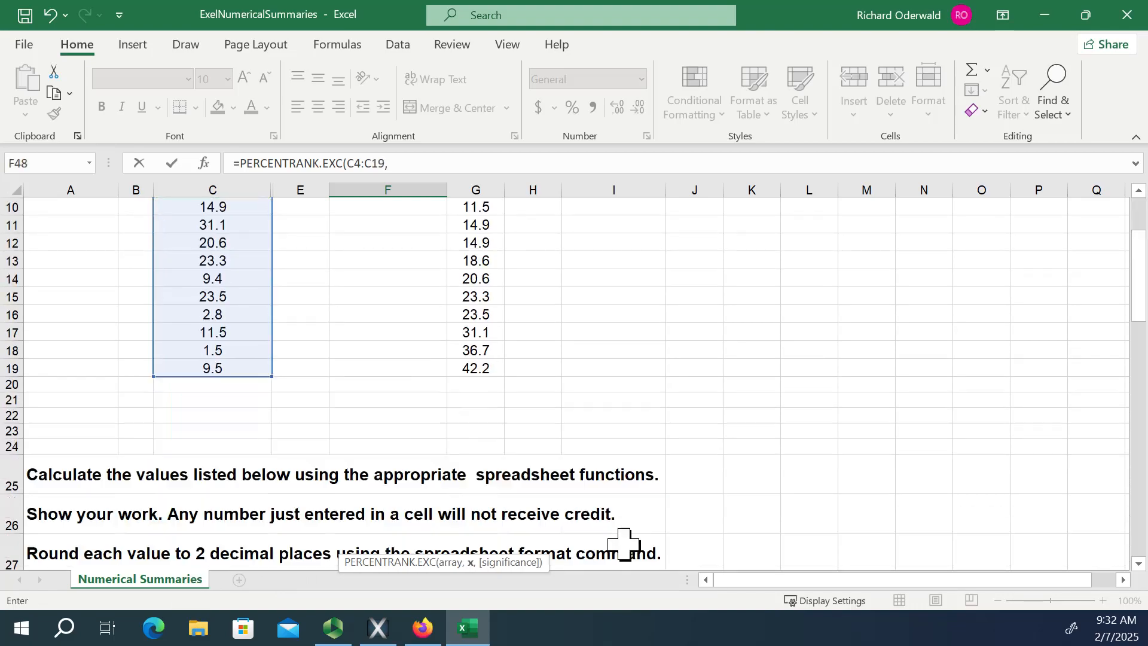
{"action": "scroll", "coordinate": [588, 497], "scroll_direction": "down", "scroll_amount": 6}
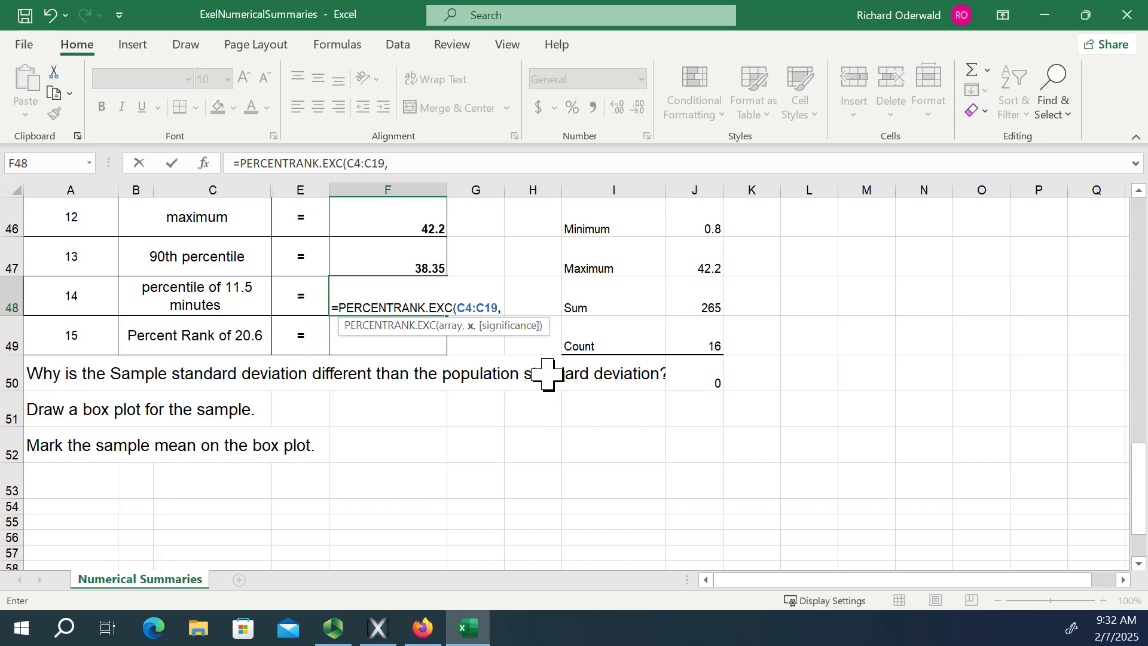
{"action": "type", "text": "11.5"}
{"action": "type", "text": ",3"}
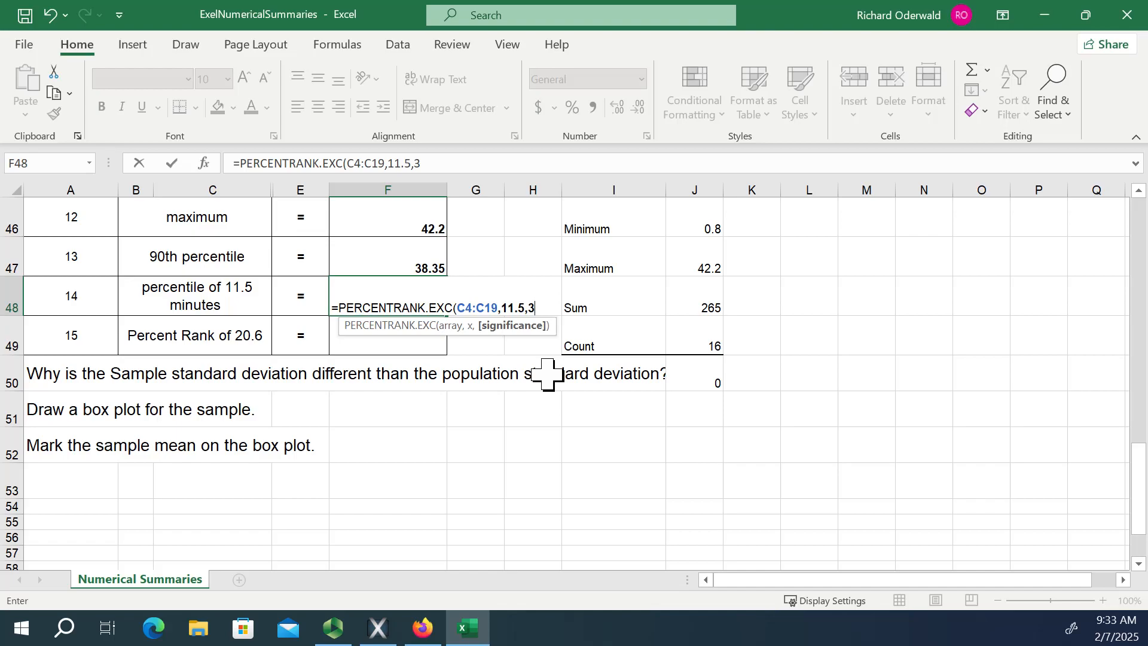
{"action": "type", "text": "()"}
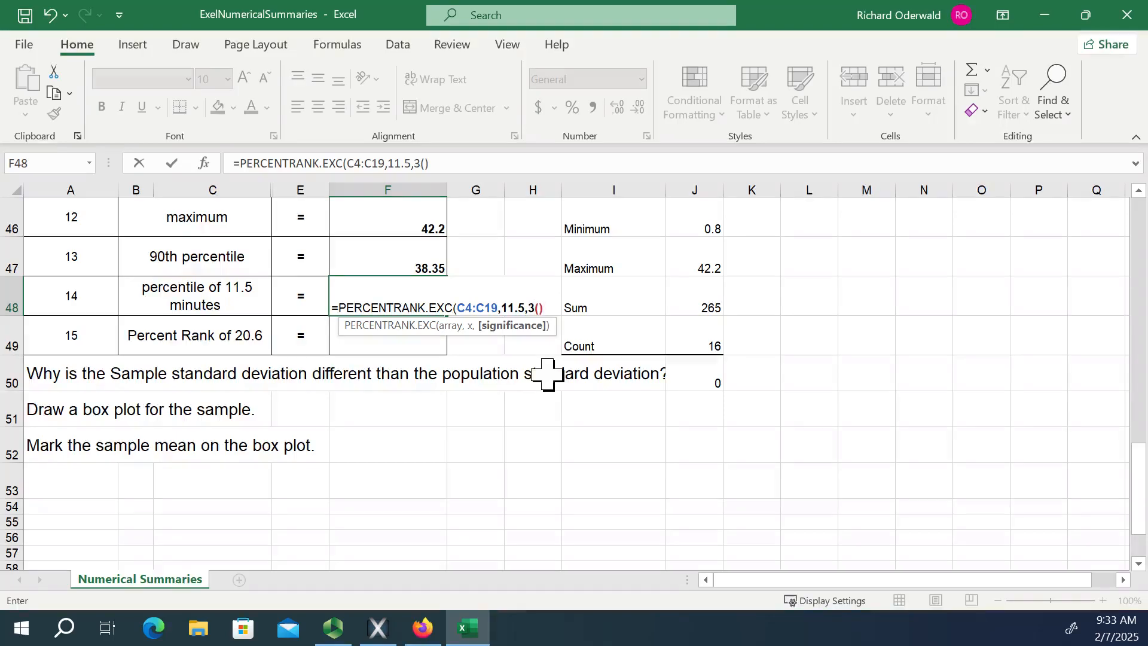
{"action": "key", "text": "Return"}
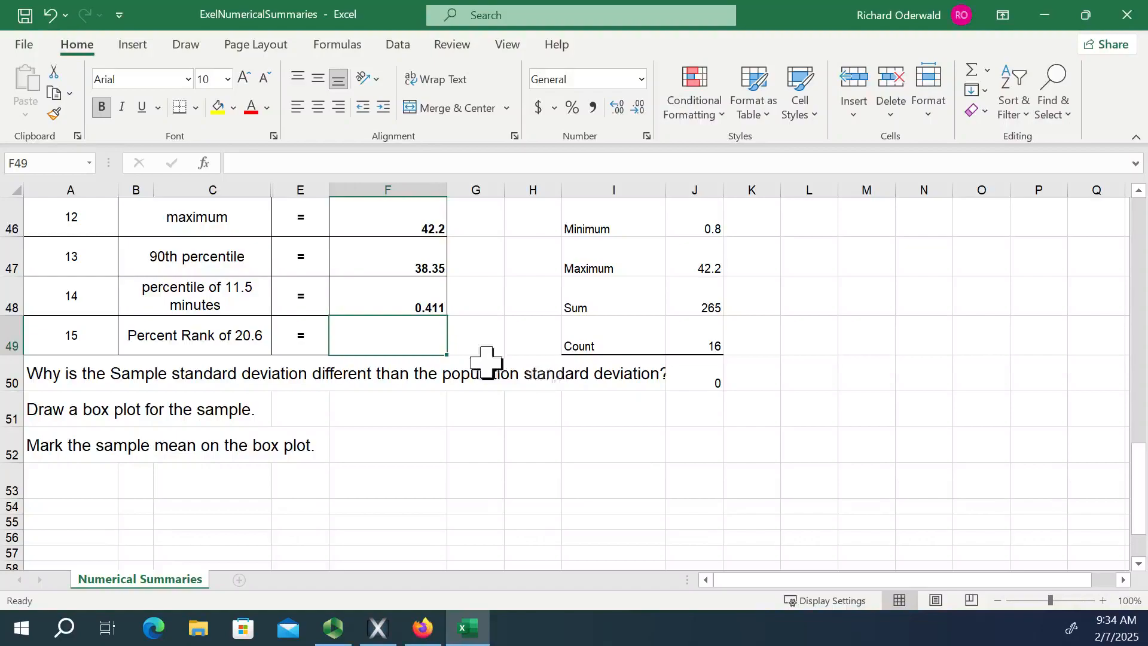
{"action": "scroll", "coordinate": [391, 456], "scroll_direction": "up", "scroll_amount": 1}
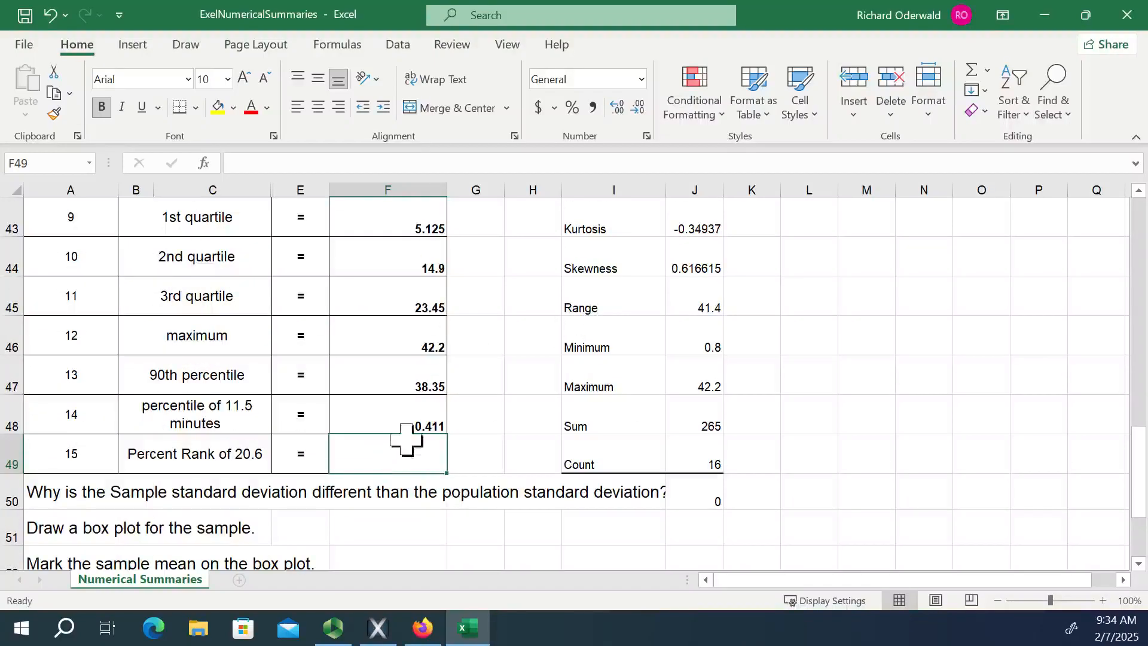
{"action": "scroll", "coordinate": [407, 448], "scroll_direction": "down", "scroll_amount": 1}
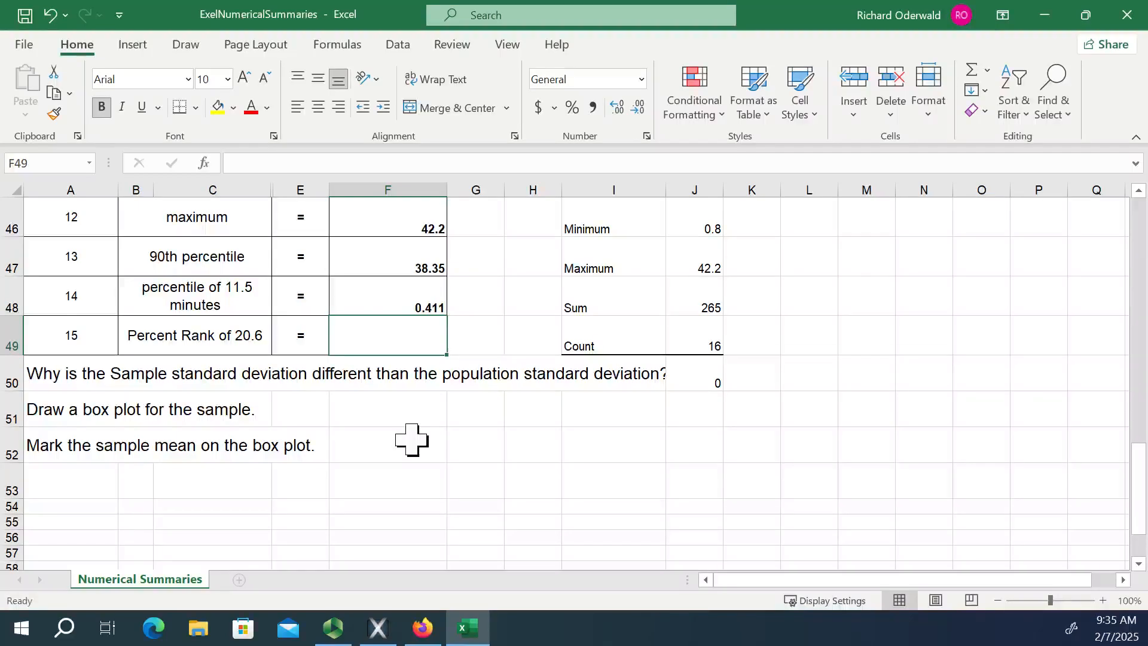
{"action": "scroll", "coordinate": [853, 328], "scroll_direction": "up", "scroll_amount": 1}
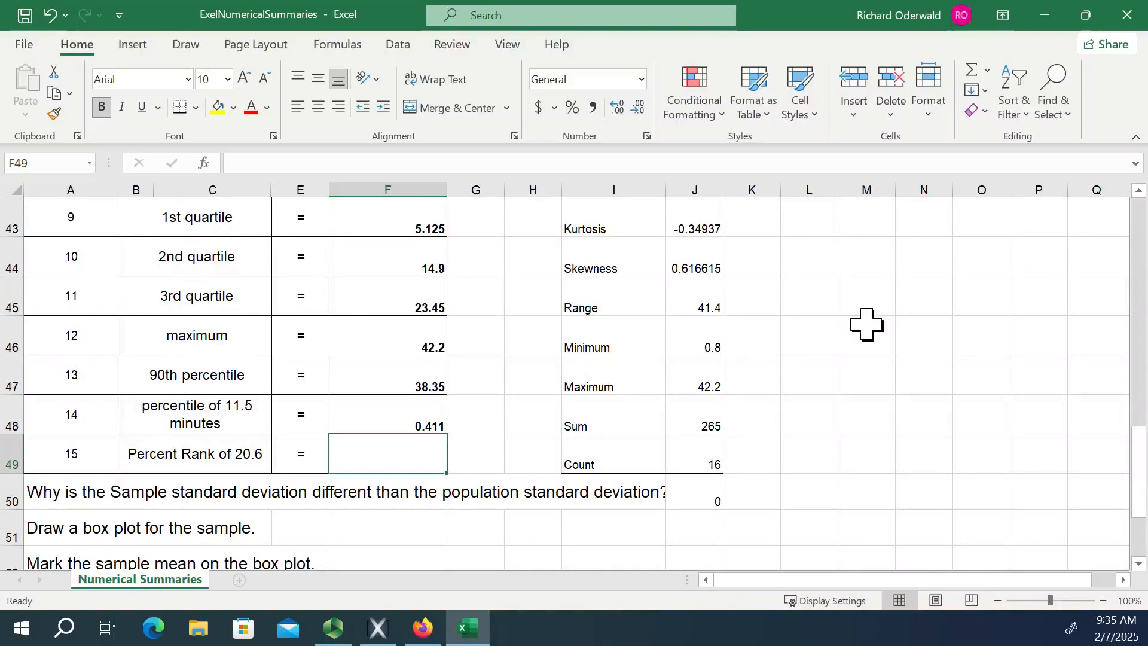
{"action": "scroll", "coordinate": [596, 321], "scroll_direction": "up", "scroll_amount": 13}
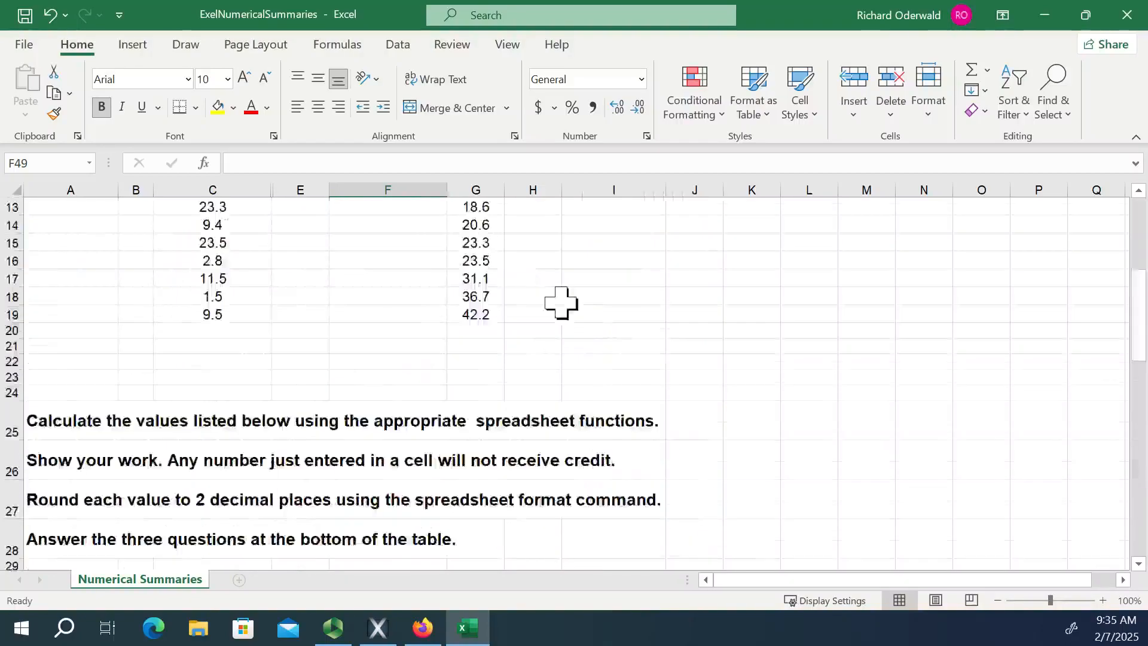
Insert a Box and Whisker chart of the call lengths in C4:C19 and delete its chart title.
{"action": "scroll", "coordinate": [507, 297], "scroll_direction": "up", "scroll_amount": 1}
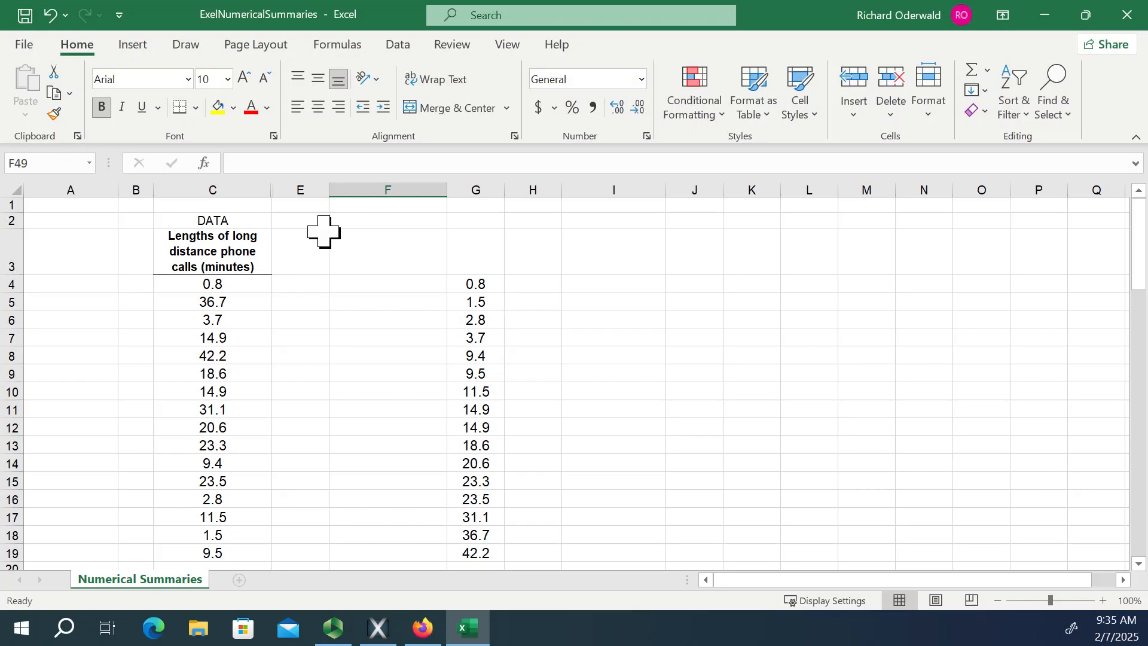
{"action": "scroll", "coordinate": [332, 267], "scroll_direction": "down", "scroll_amount": 1}
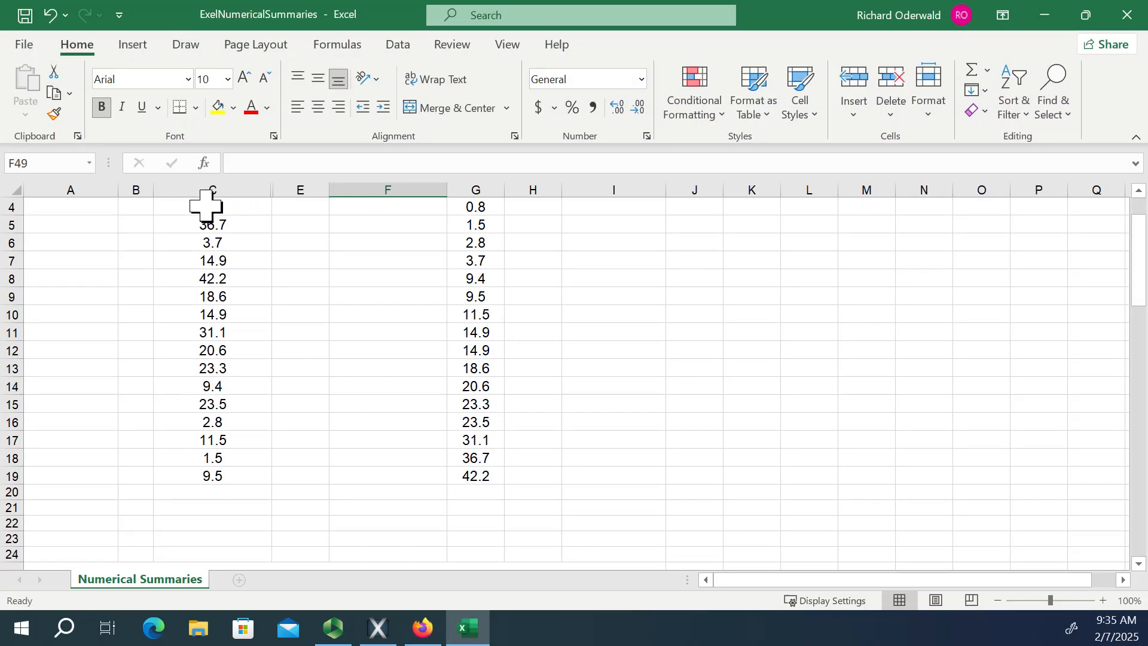
{"action": "left_click_drag", "start_coordinate": [207, 206], "coordinate": [199, 469]}
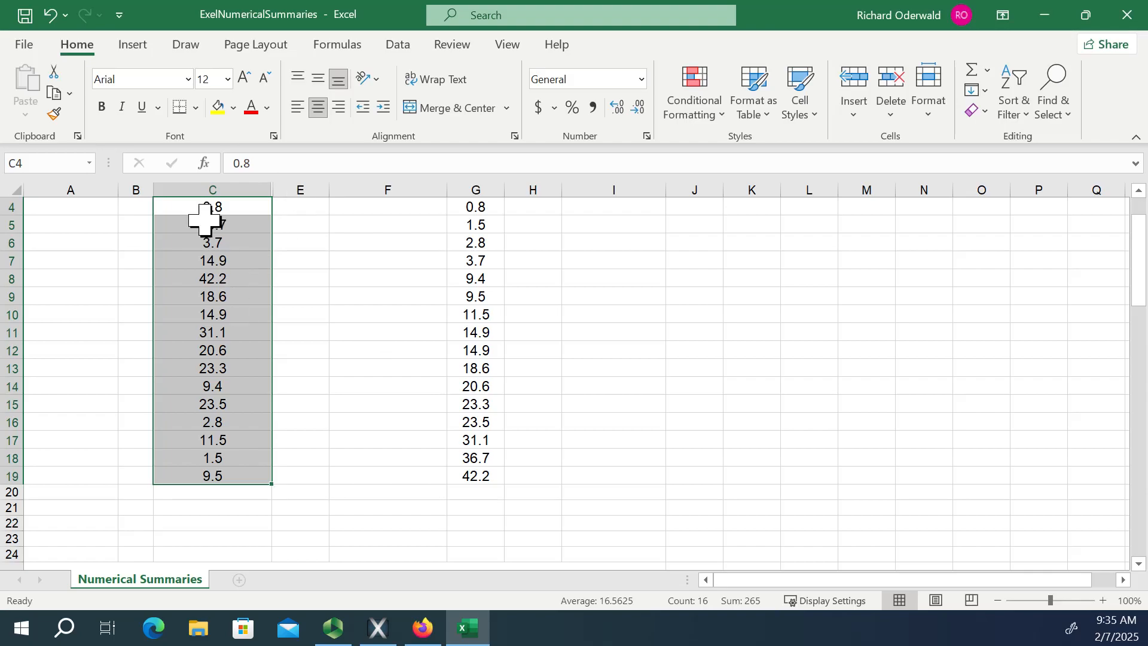
{"action": "left_click", "coordinate": [133, 48]}
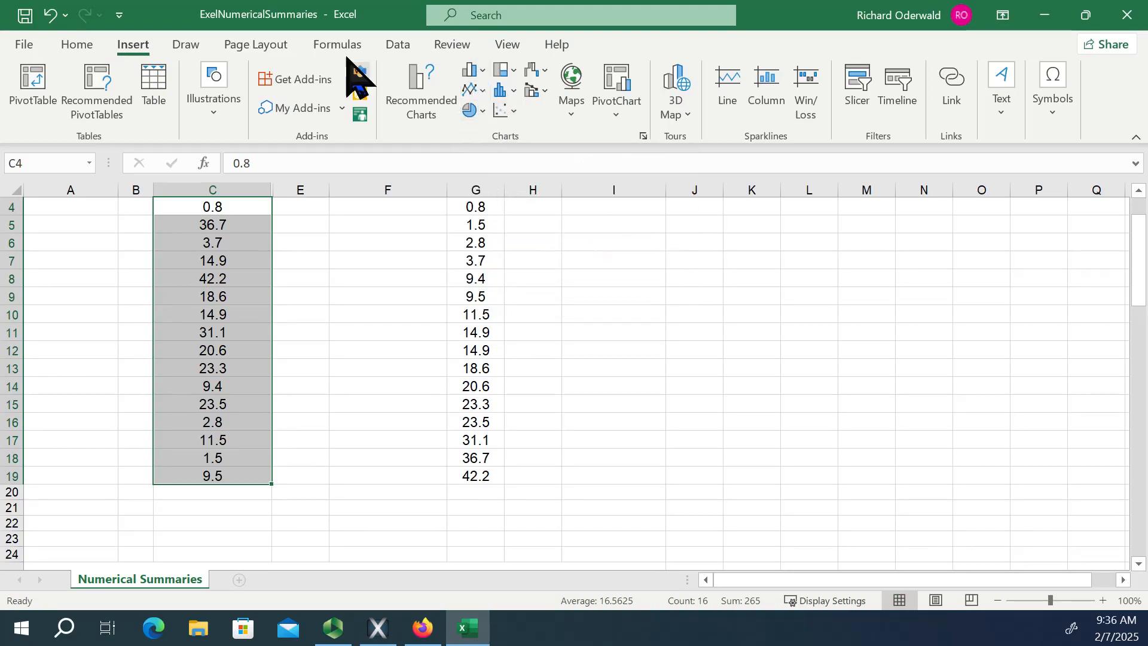
{"action": "left_click", "coordinate": [422, 95]}
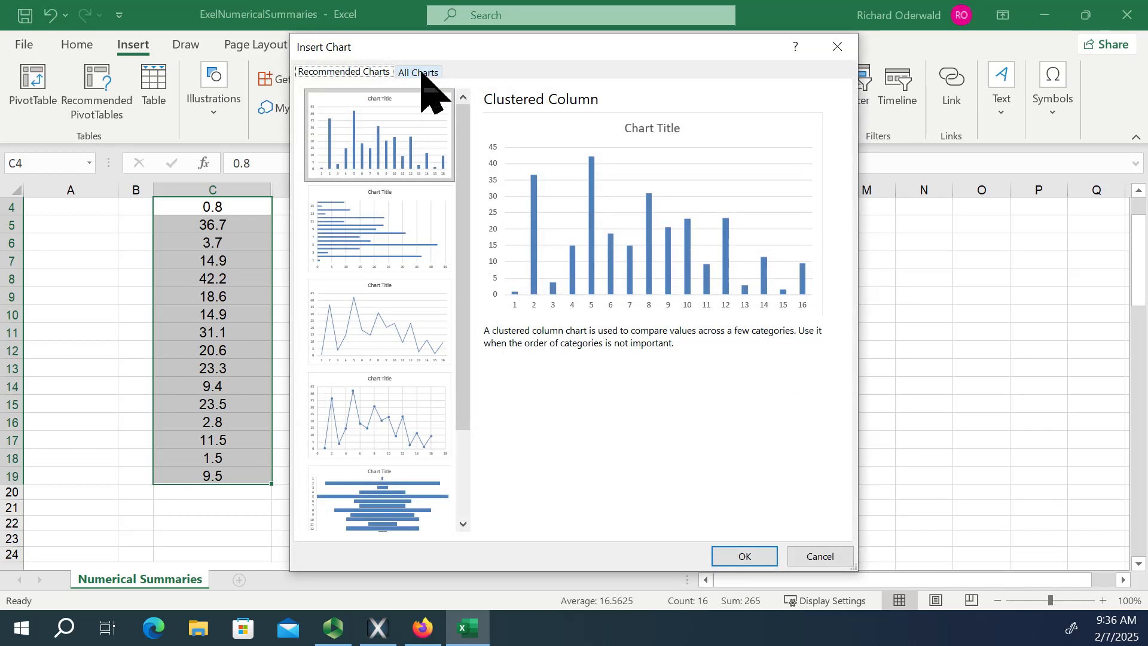
{"action": "left_click", "coordinate": [419, 73]}
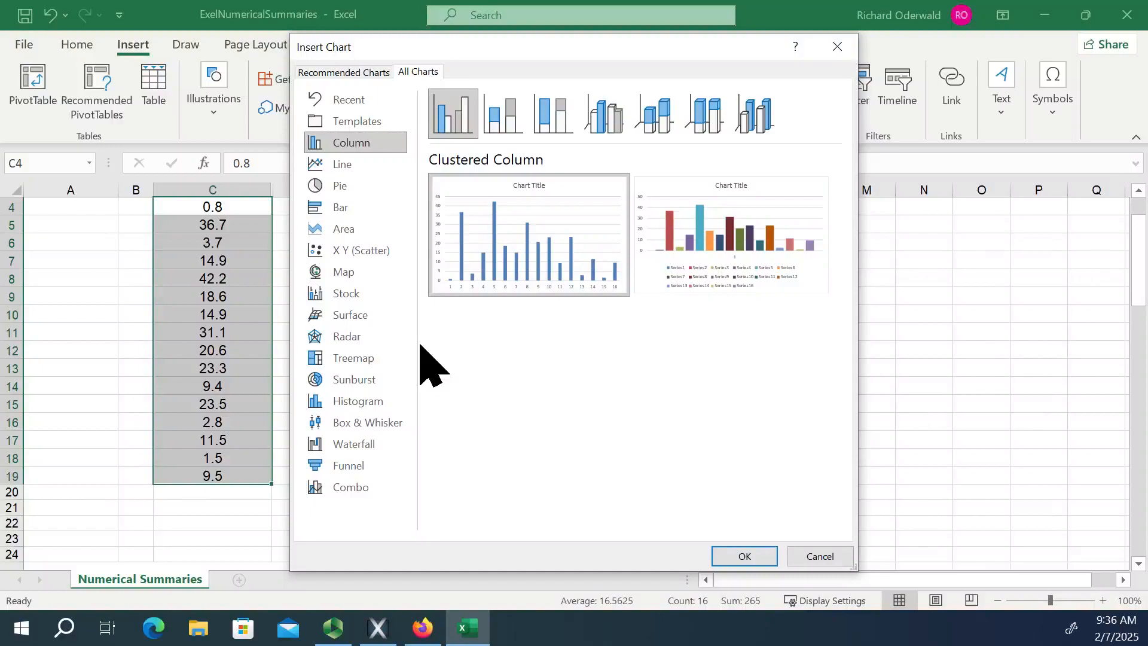
{"action": "left_click", "coordinate": [378, 419]}
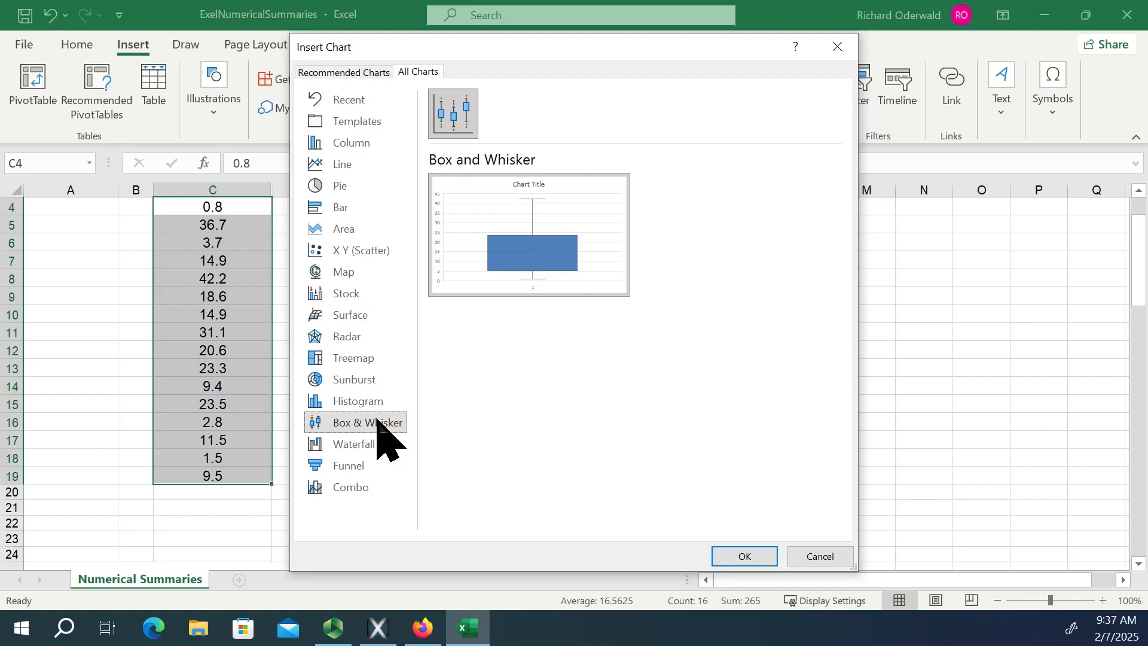
{"action": "left_click", "coordinate": [755, 554]}
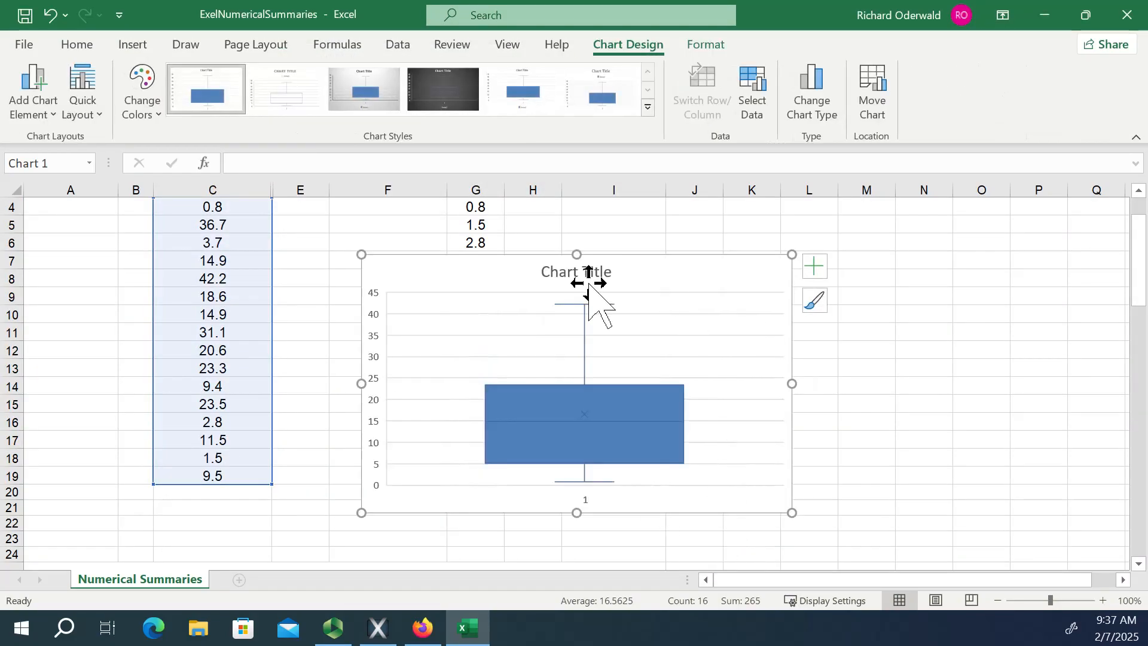
{"action": "left_click", "coordinate": [582, 273]}
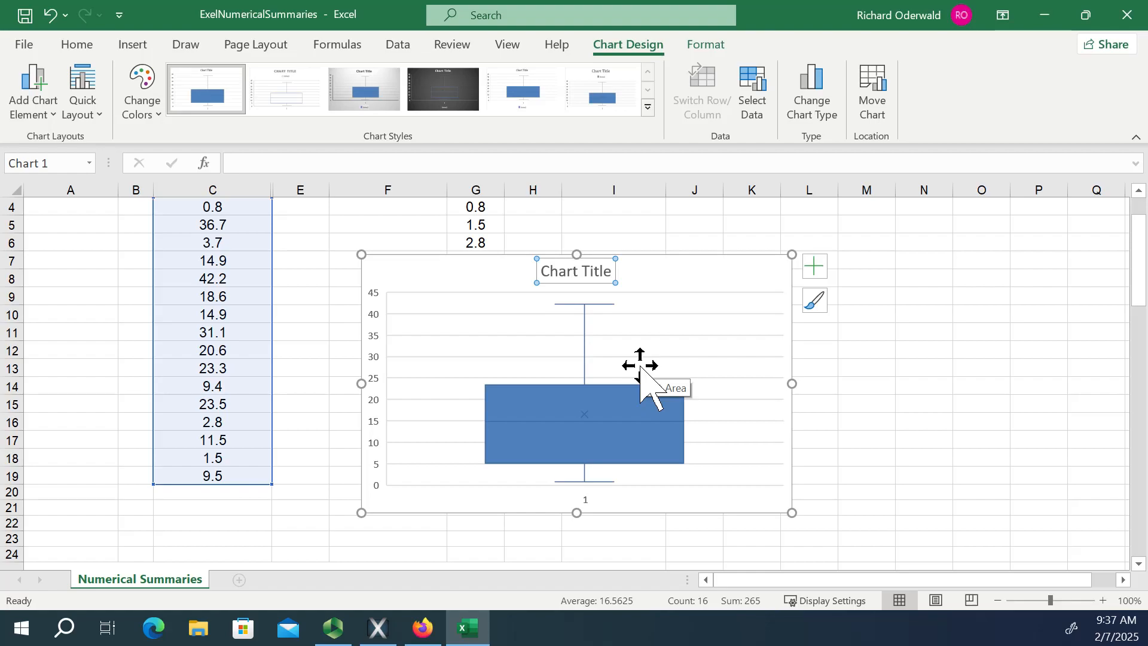
{"action": "key", "text": "Delete"}
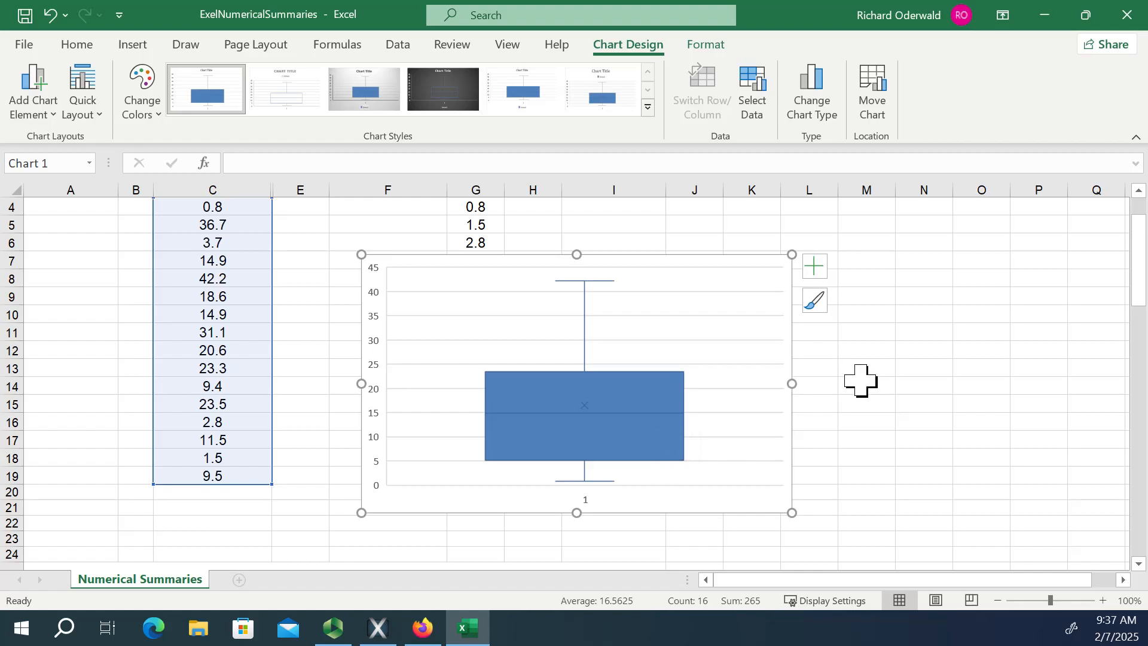
Try adding data labels to the box plot's series, view their format options, and remove the labels.
{"action": "scroll", "coordinate": [858, 378], "scroll_direction": "down", "scroll_amount": 1}
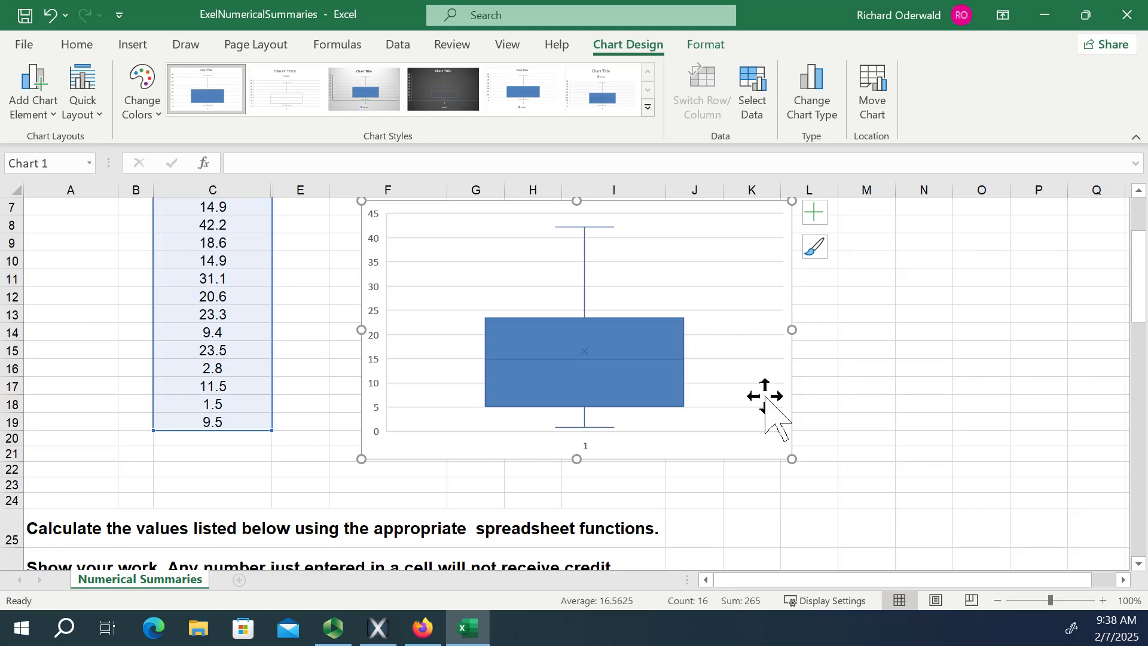
{"action": "right_click", "coordinate": [627, 342]}
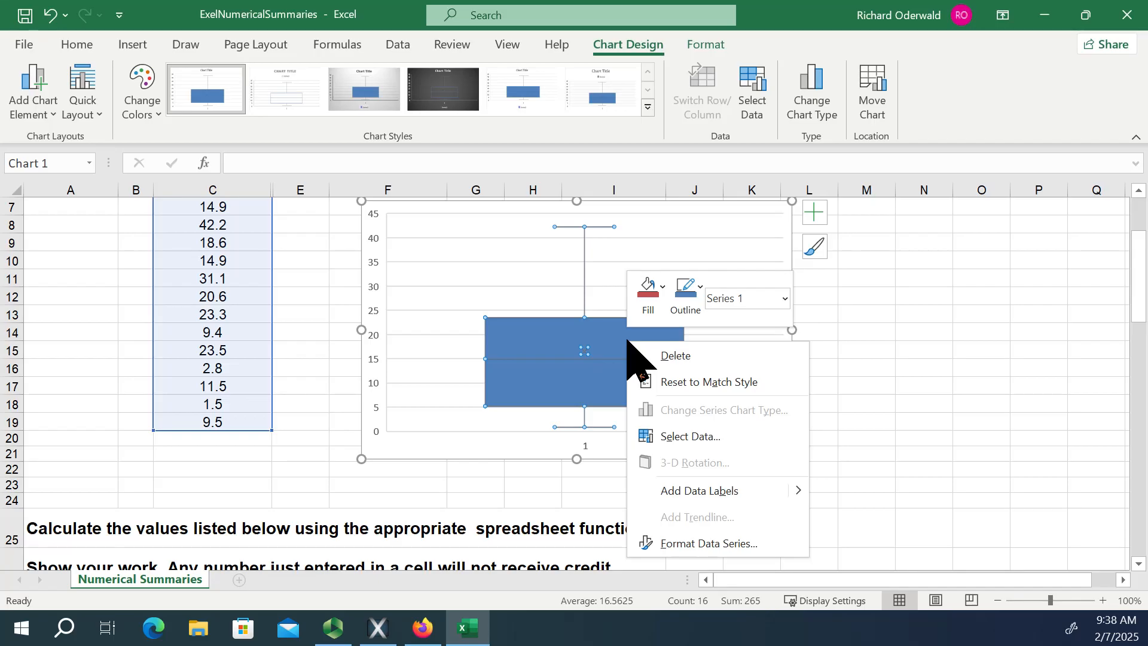
{"action": "left_click", "coordinate": [688, 491]}
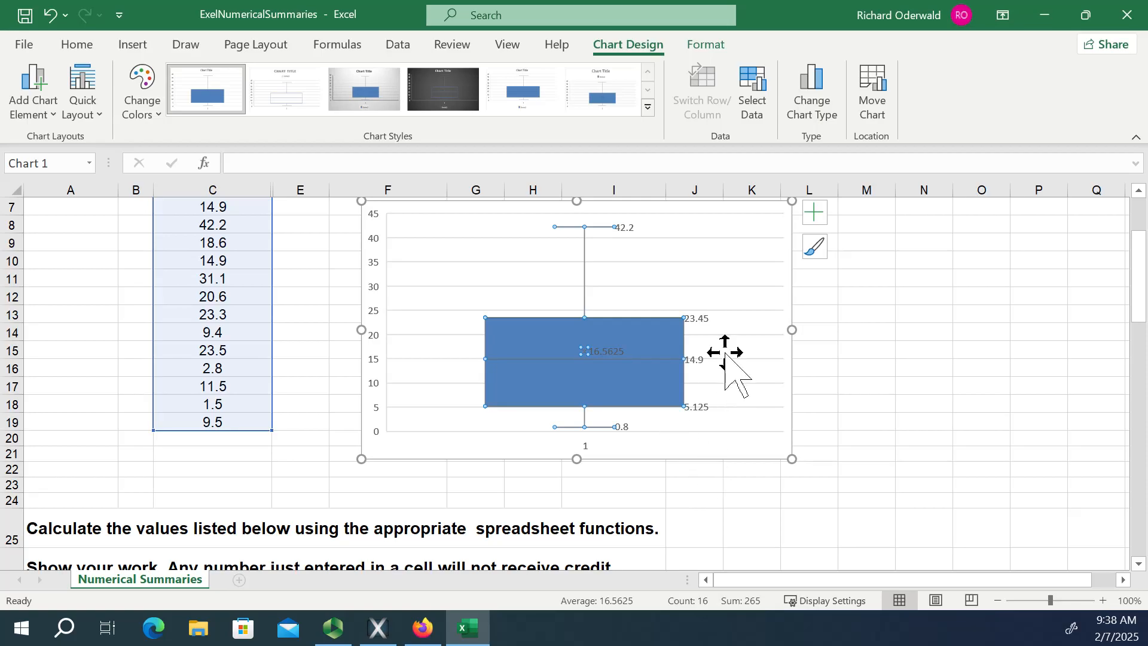
{"action": "right_click", "coordinate": [697, 363]}
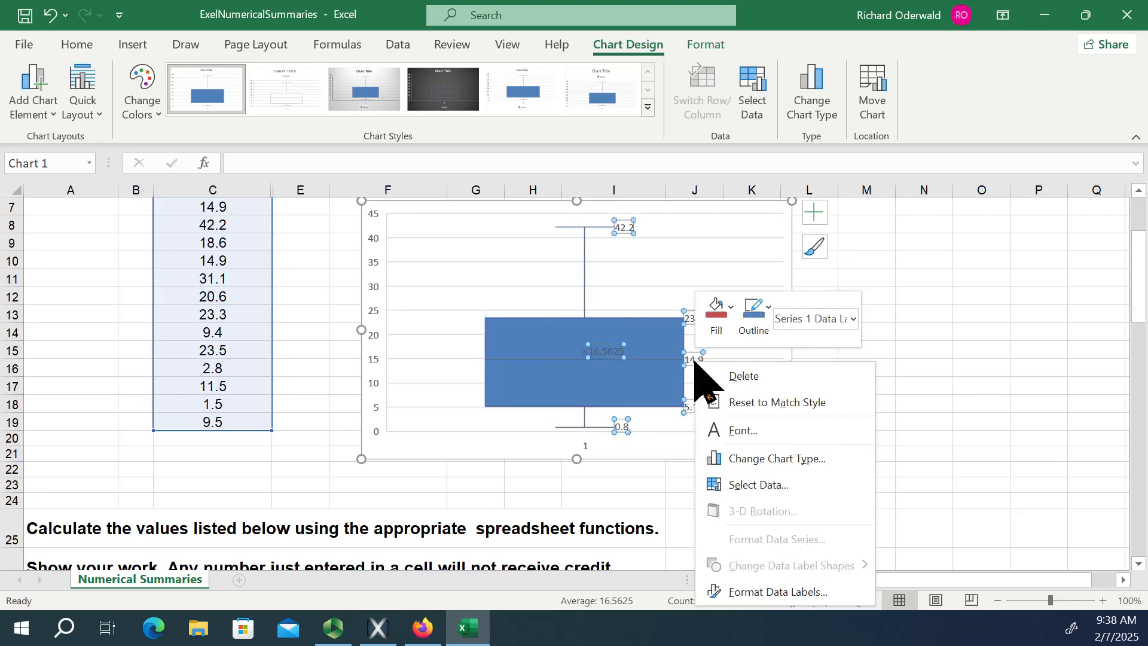
{"action": "left_click", "coordinate": [836, 592]}
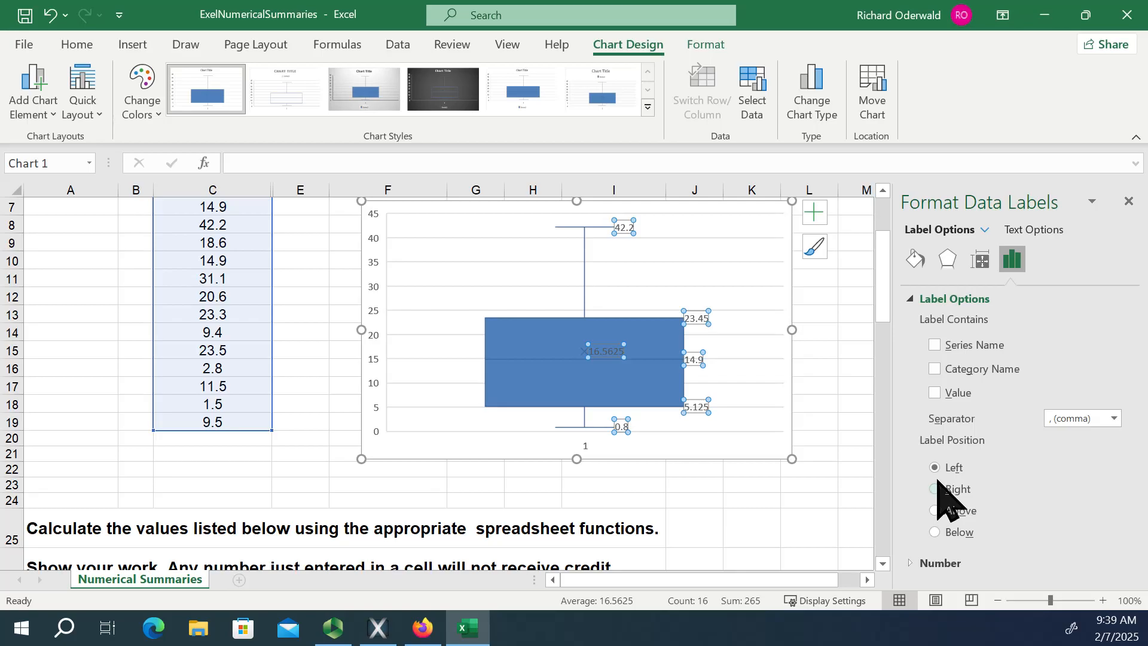
{"action": "left_click", "coordinate": [1128, 202]}
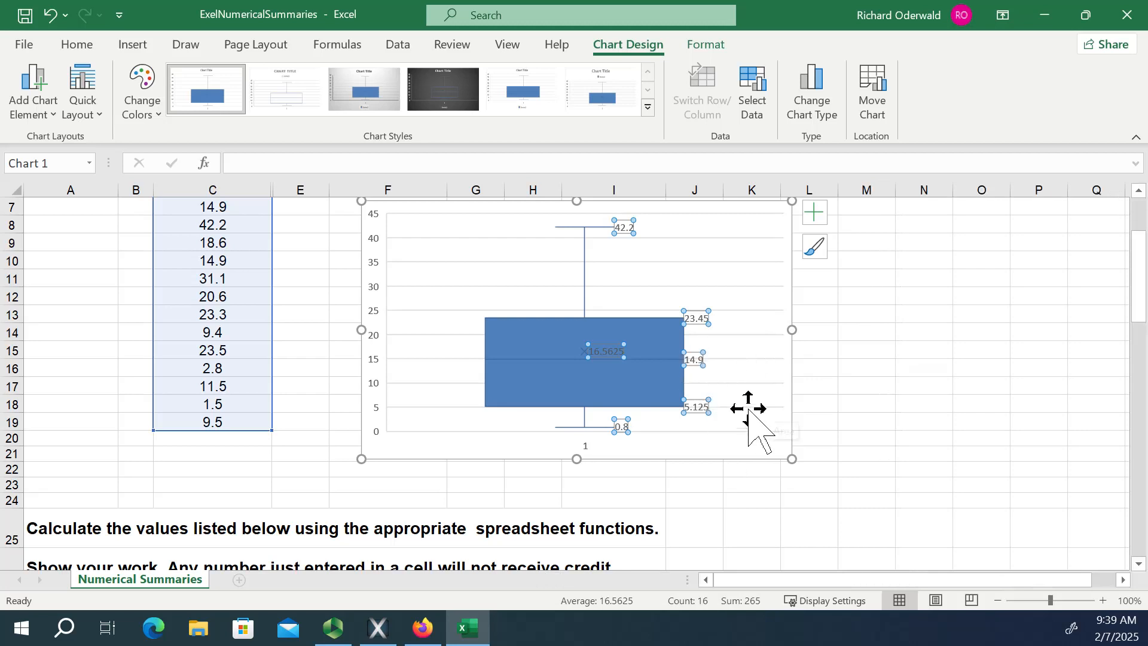
{"action": "key", "text": "Delete"}
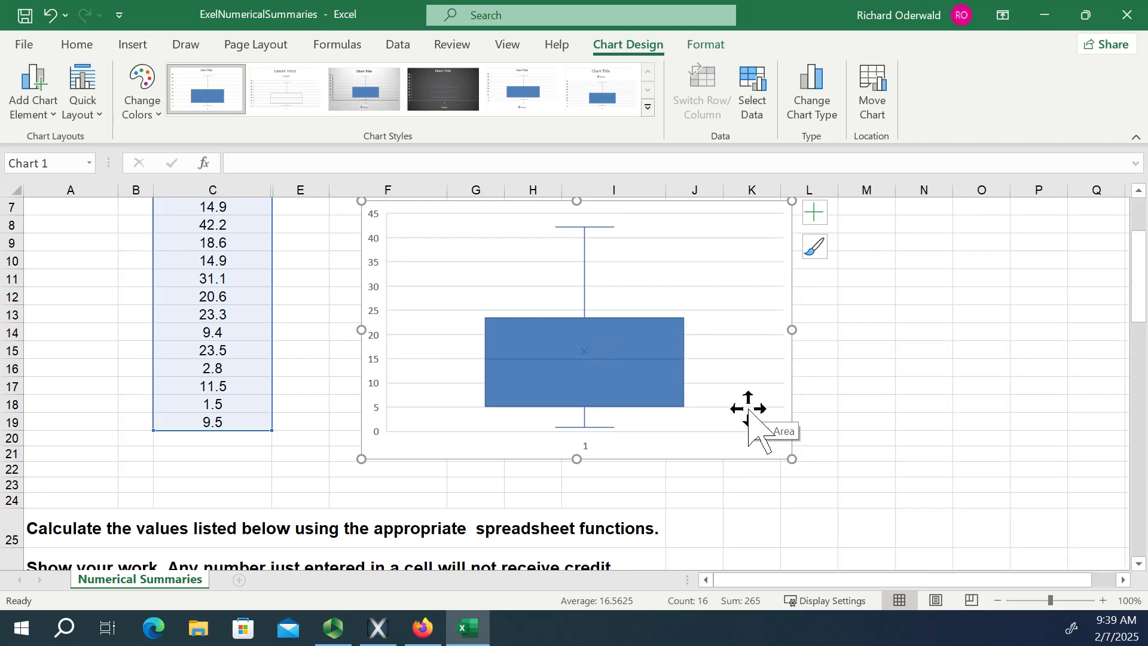
Preview the inner points, mean markers and mean line options on the box plot, and set the series gap width to 238%.
{"action": "right_click", "coordinate": [627, 359]}
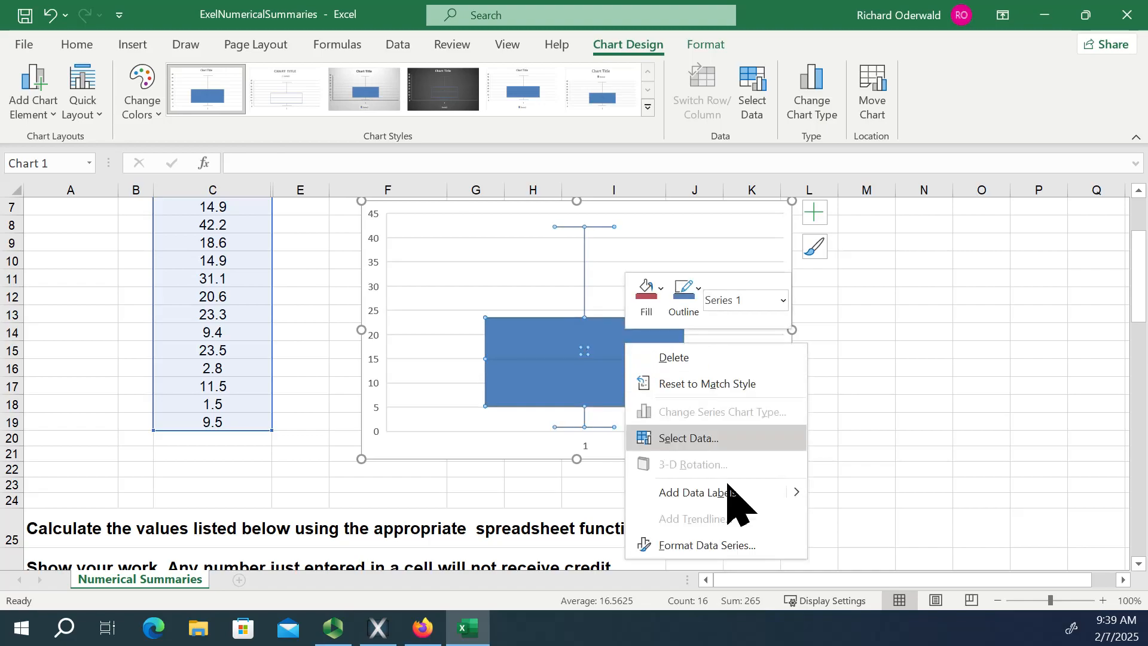
{"action": "left_click", "coordinate": [731, 545]}
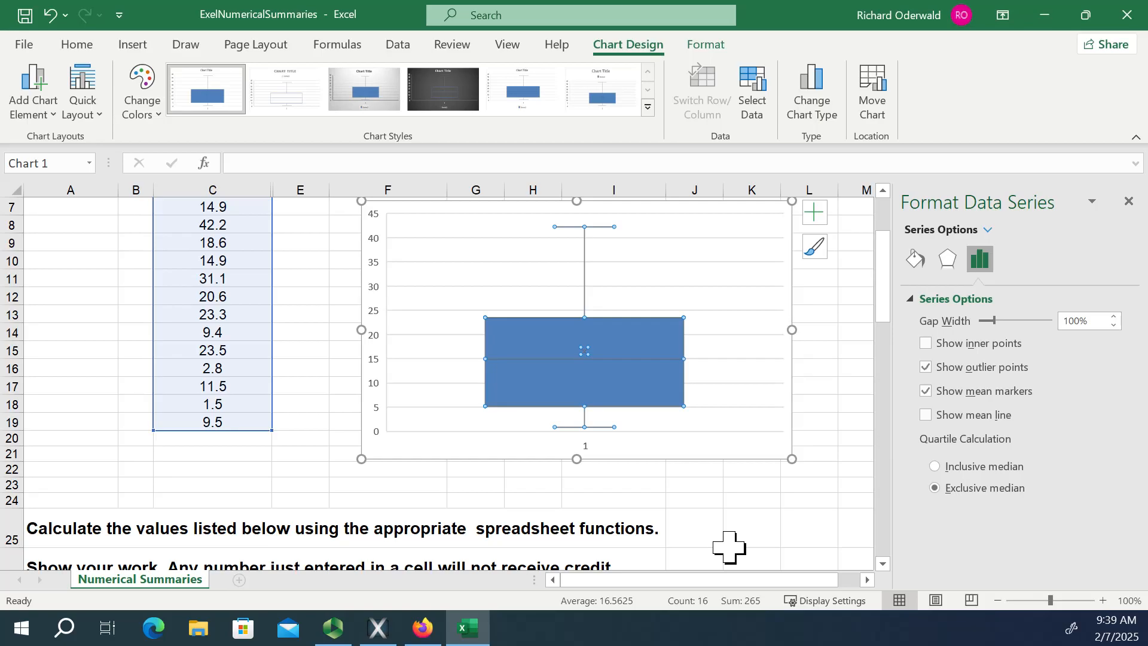
{"action": "left_click", "coordinate": [926, 344]}
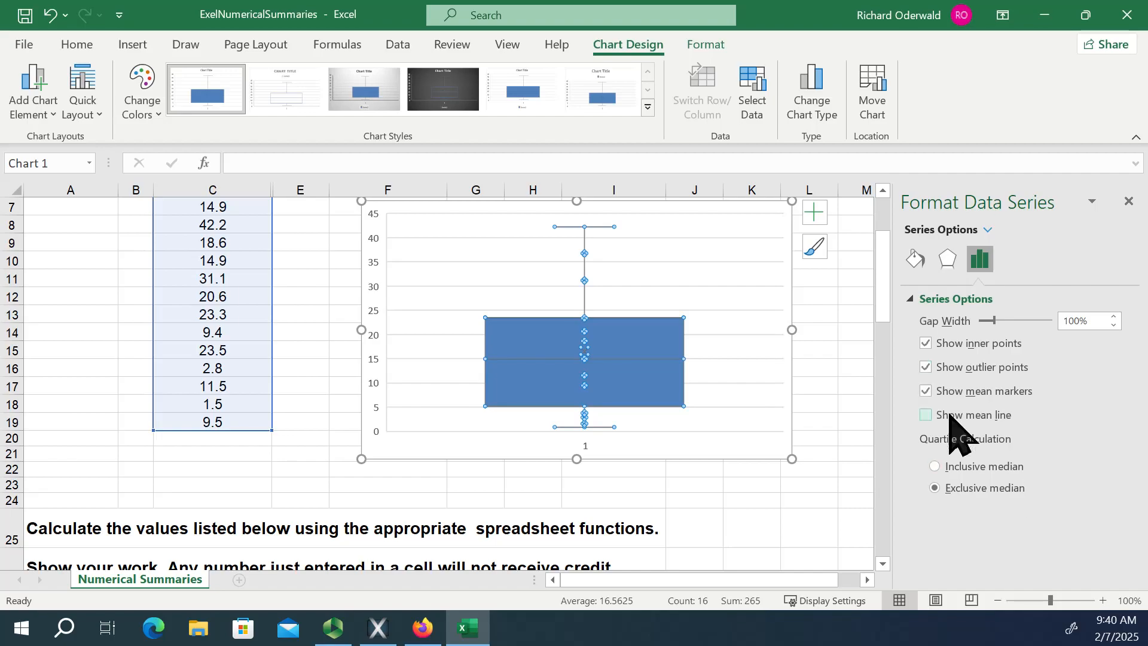
{"action": "left_click", "coordinate": [926, 343]}
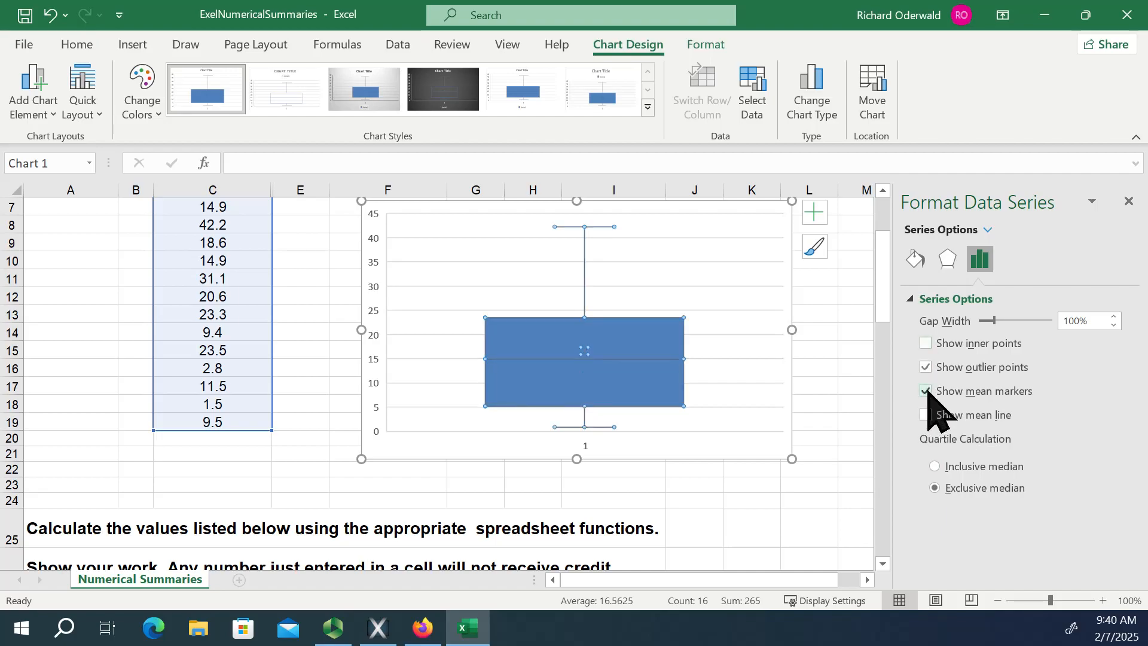
{"action": "left_click", "coordinate": [924, 391]}
{"action": "left_click", "coordinate": [924, 391]}
{"action": "left_click", "coordinate": [925, 415]}
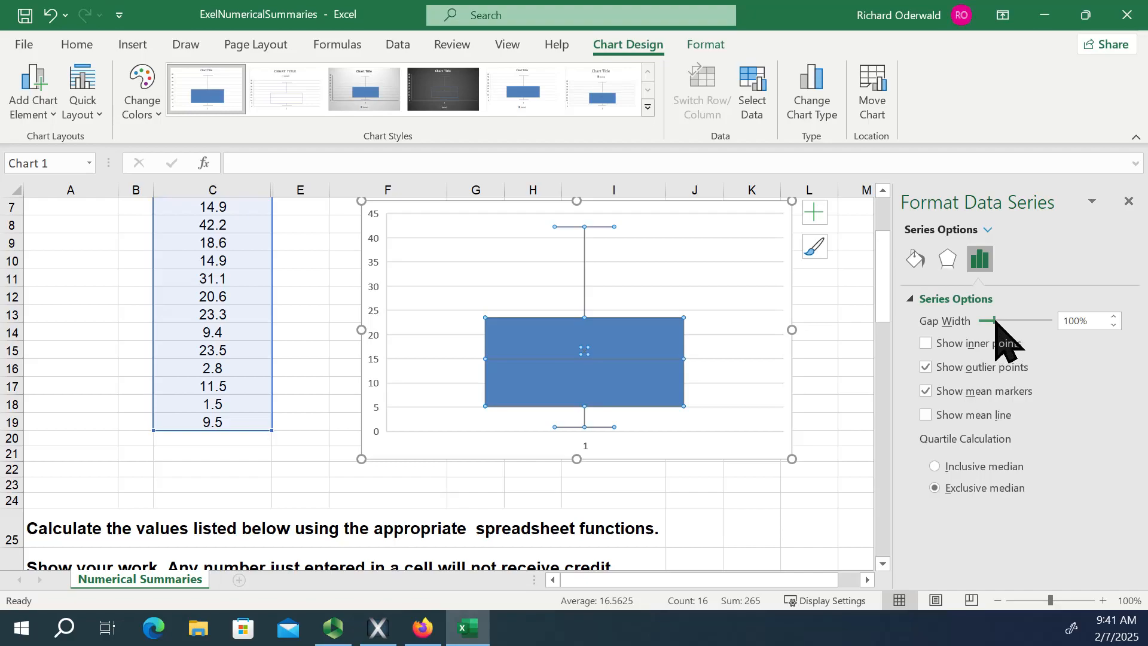
{"action": "left_click_drag", "start_coordinate": [995, 321], "coordinate": [1040, 320]}
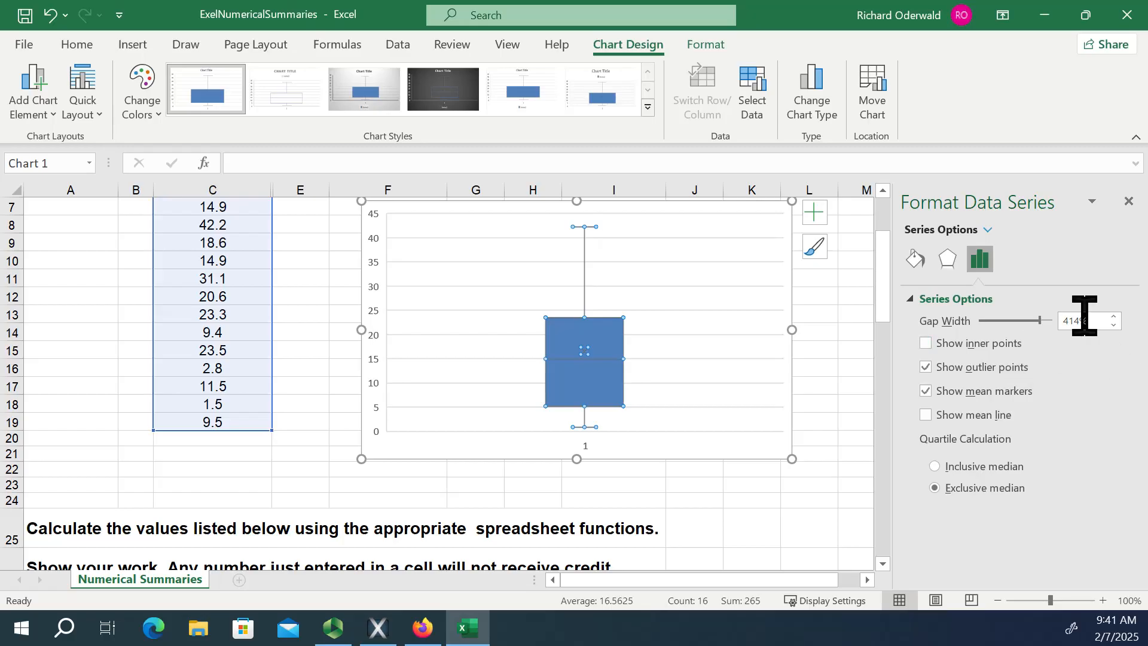
{"action": "left_click_drag", "start_coordinate": [1041, 321], "coordinate": [1021, 323]}
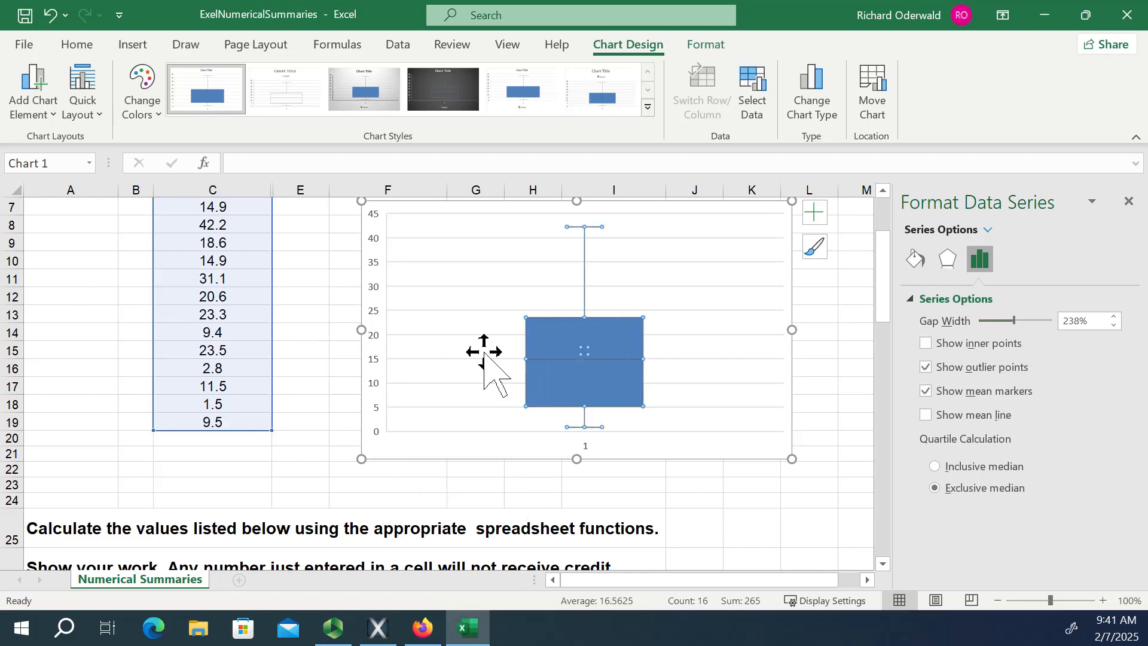
Try a maximum bound of 100 for the box plot's vertical axis and undo it.
{"action": "right_click", "coordinate": [379, 320]}
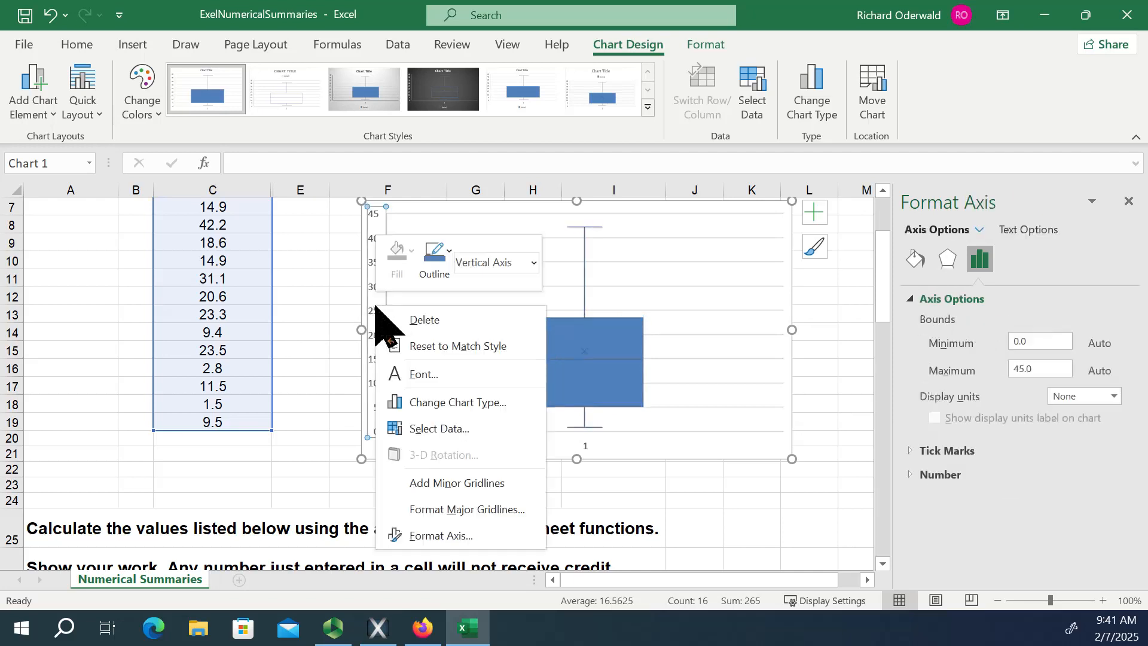
{"action": "left_click", "coordinate": [443, 536]}
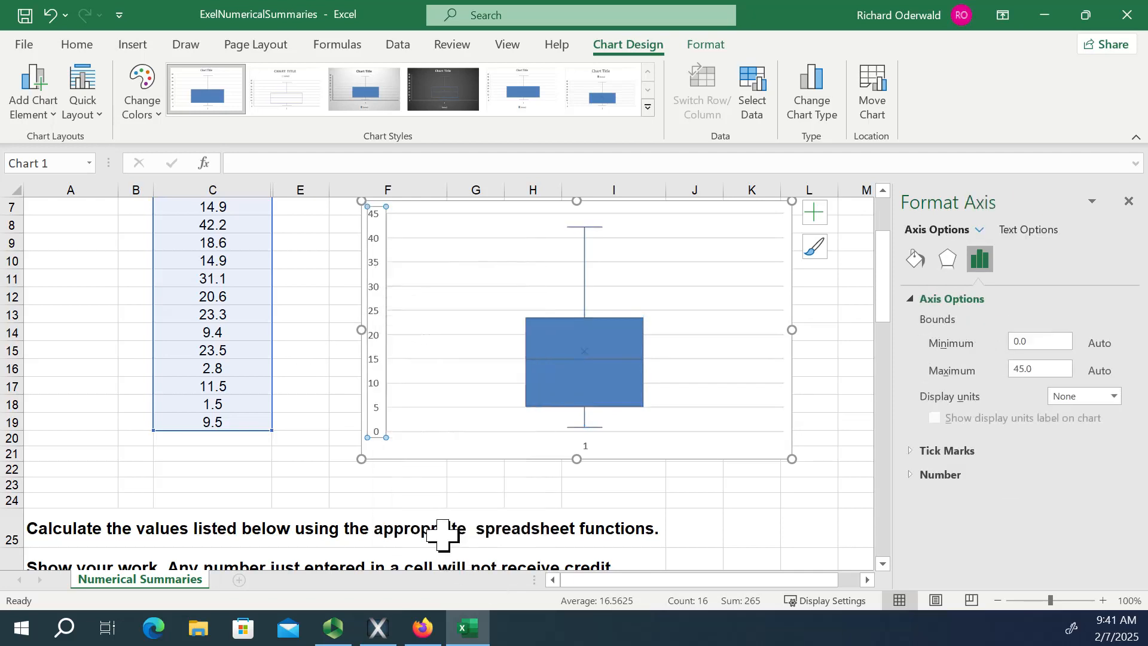
{"action": "left_click", "coordinate": [1046, 370]}
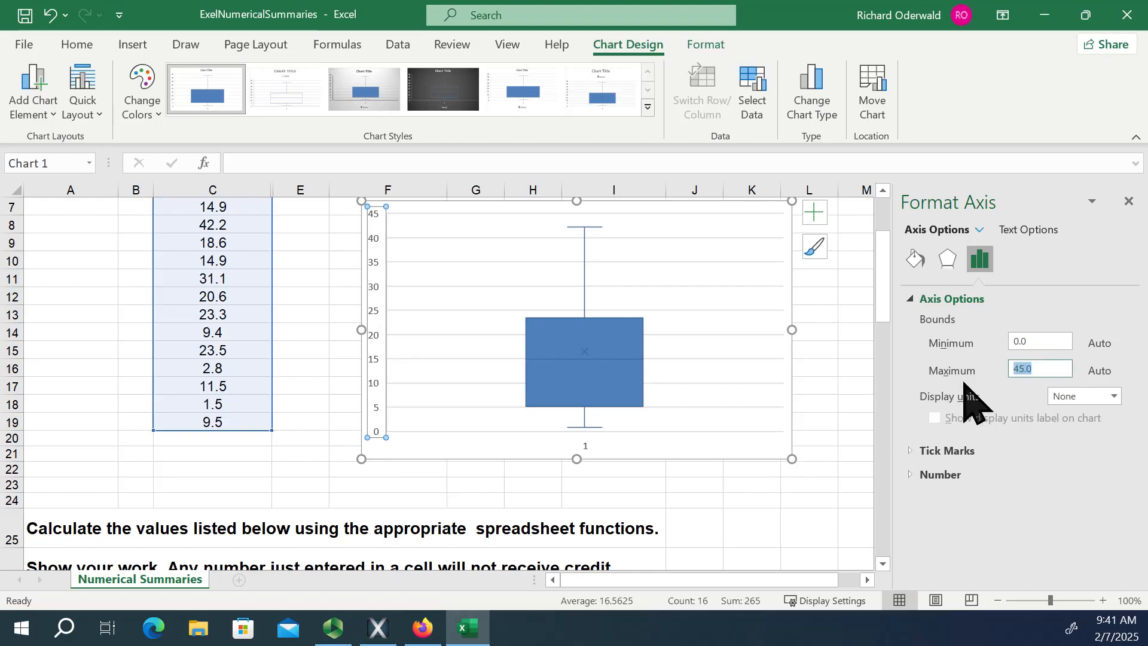
{"action": "type", "text": "100"}
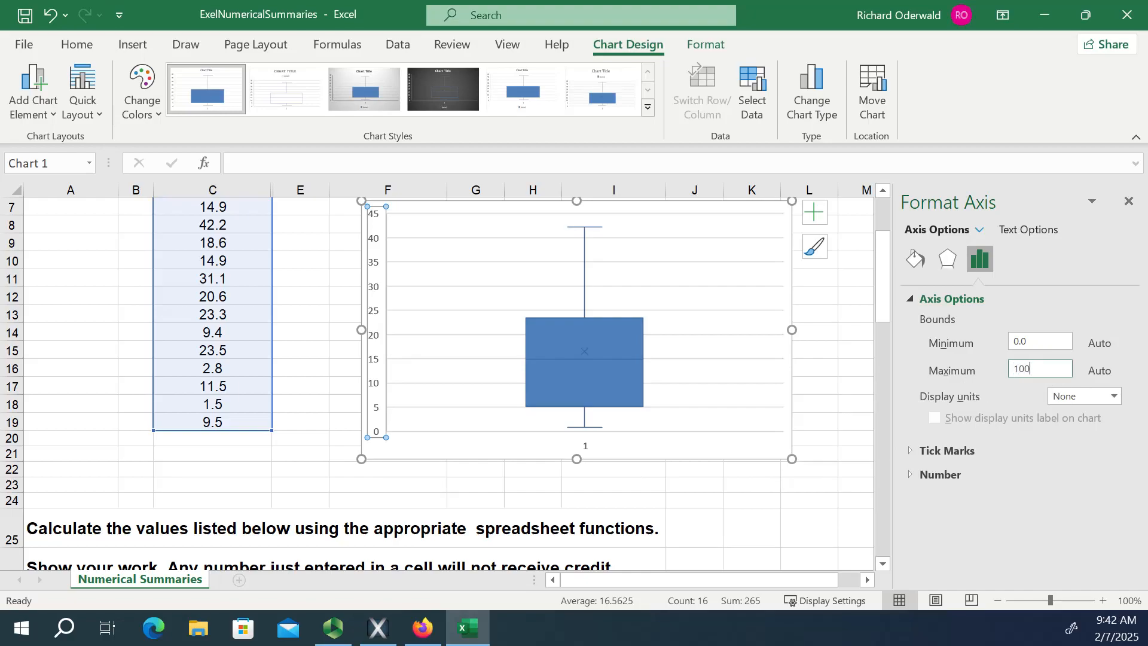
{"action": "key", "text": "Return"}
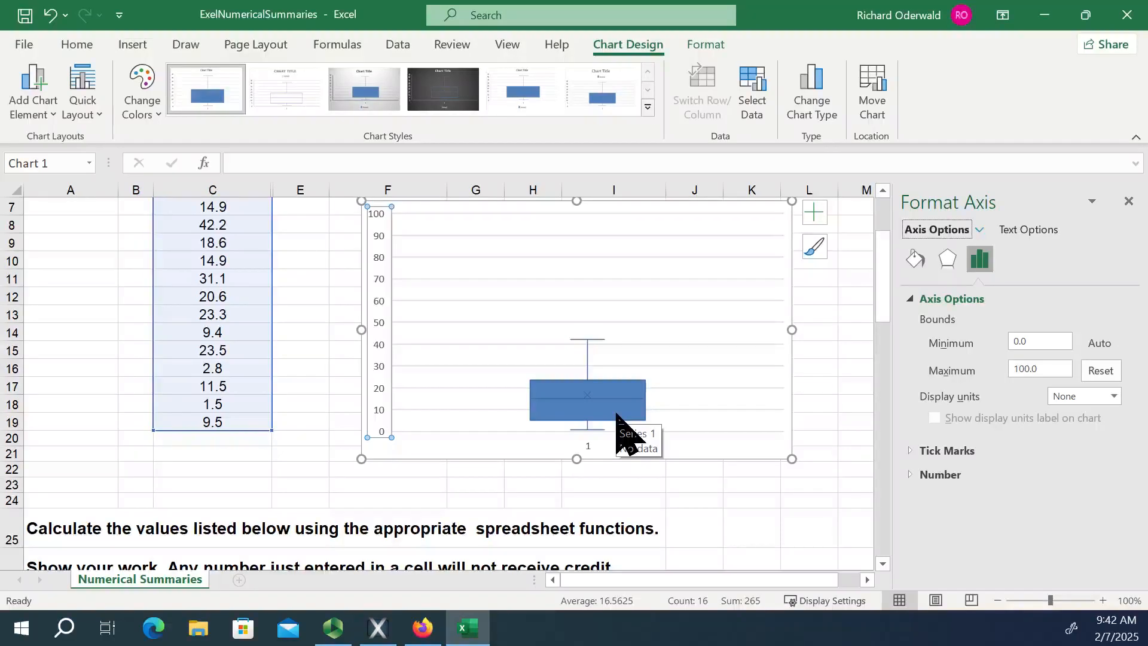
{"action": "left_click", "coordinate": [619, 419]}
{"action": "key", "text": "ctrl+z"}
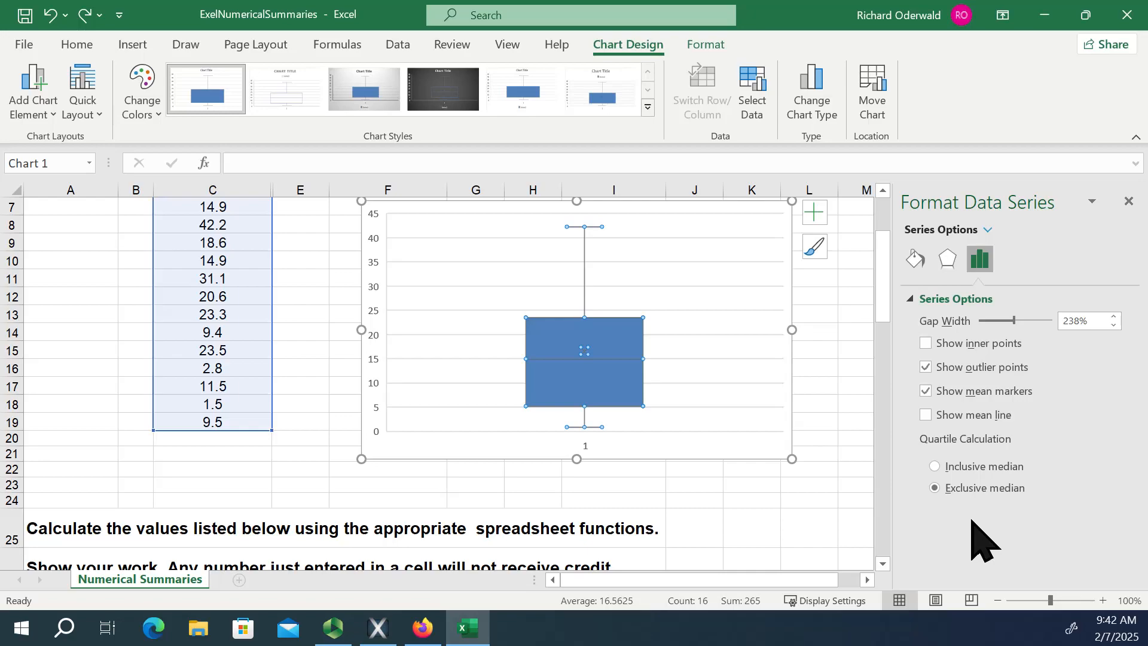
Try the inclusive median quartile calculation for the box plot and switch back to exclusive median.
{"action": "left_click", "coordinate": [935, 467]}
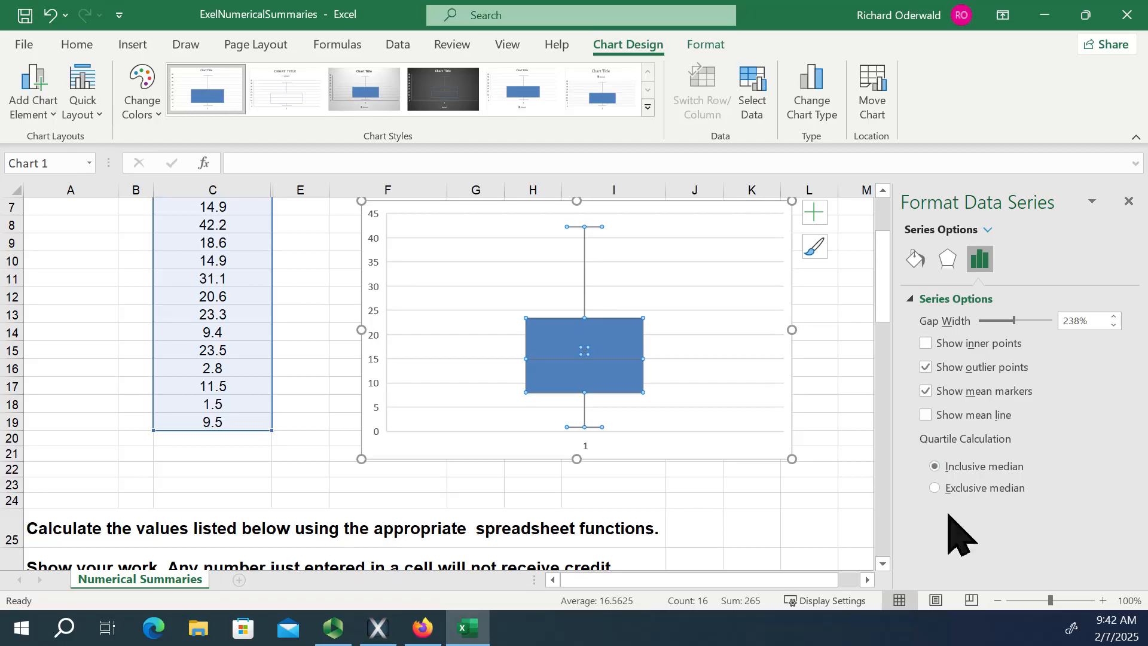
{"action": "left_click", "coordinate": [935, 488]}
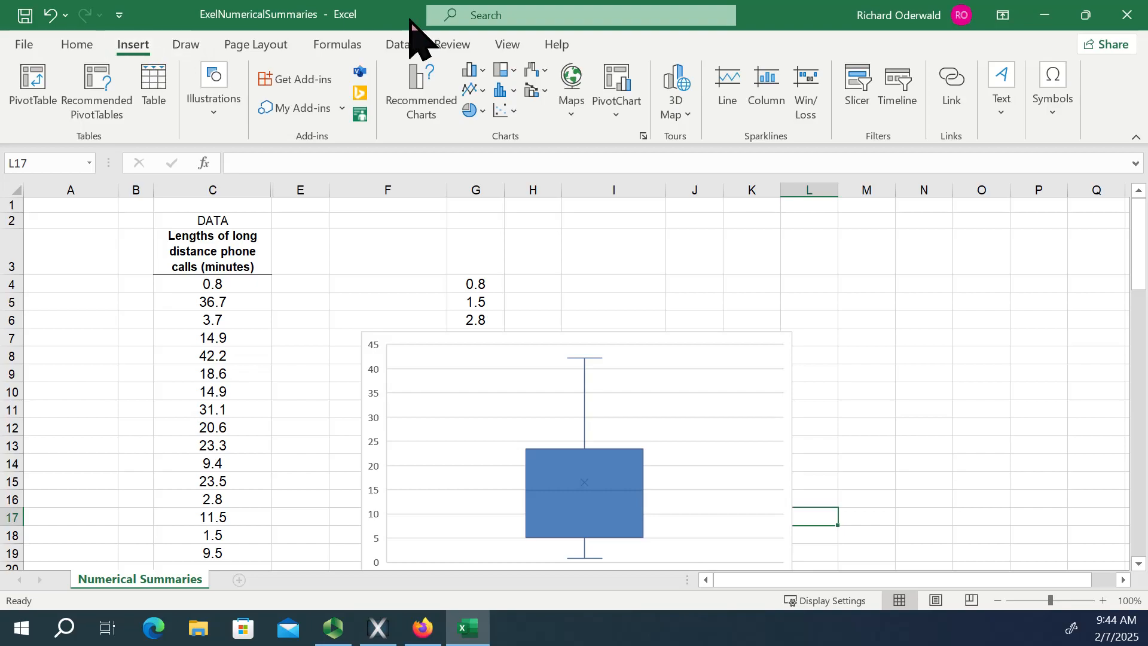
Open the list of Data Analysis tools.
{"action": "left_click", "coordinate": [400, 45]}
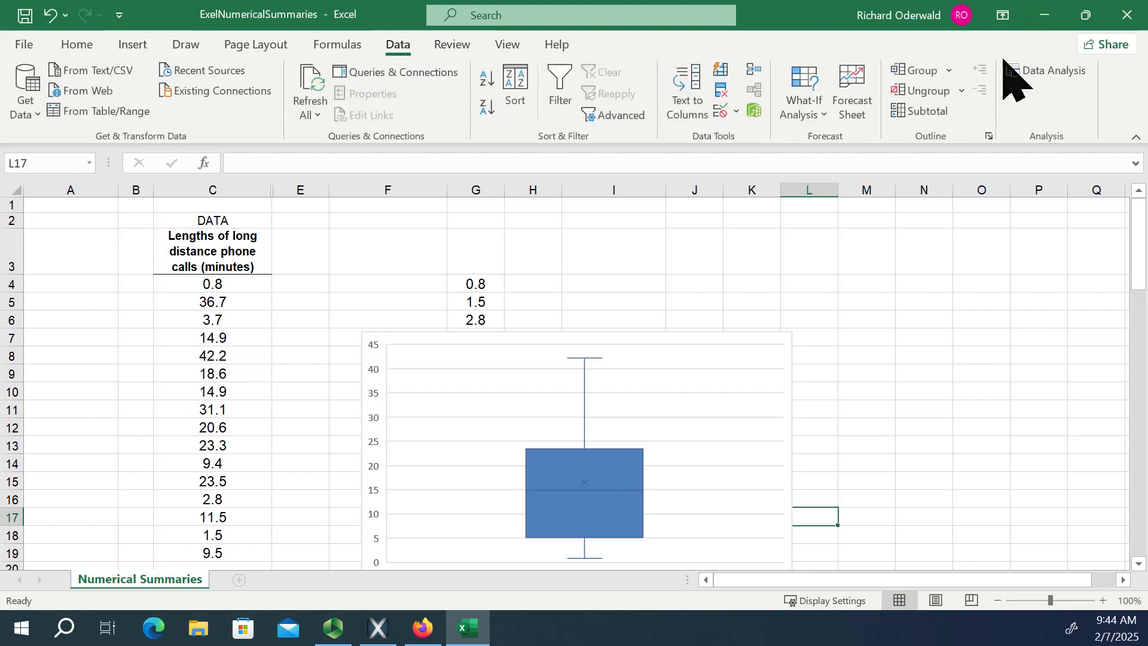
{"action": "left_click", "coordinate": [1043, 70]}
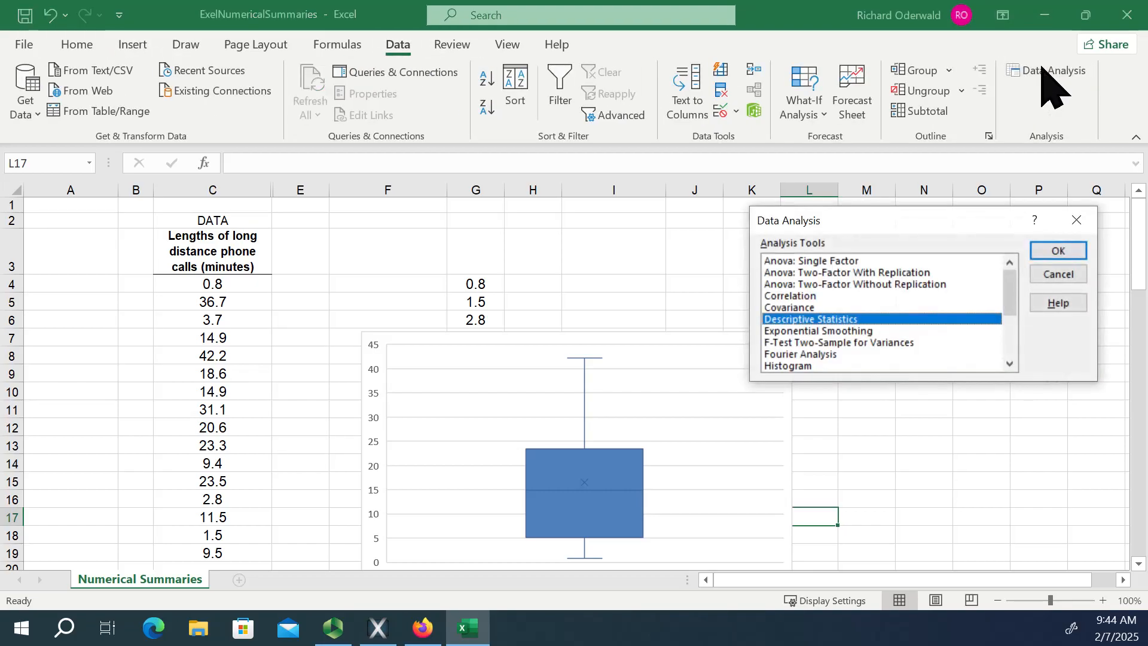
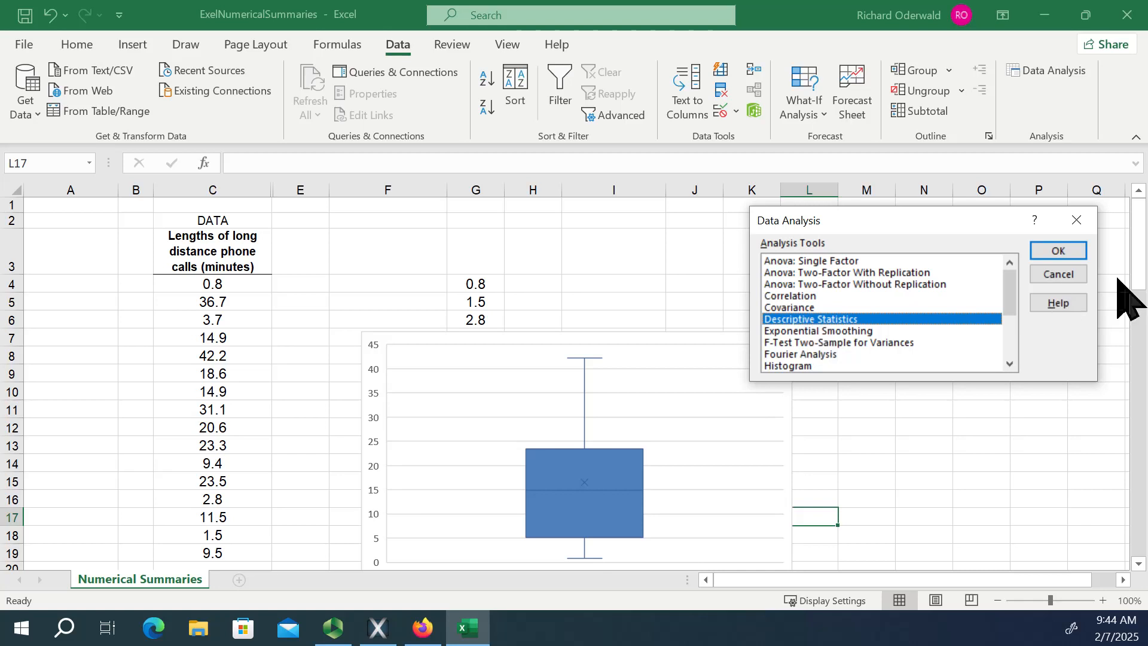
Close the list of Data Analysis tools and add a new worksheet to the workbook.
{"action": "left_click", "coordinate": [1076, 220]}
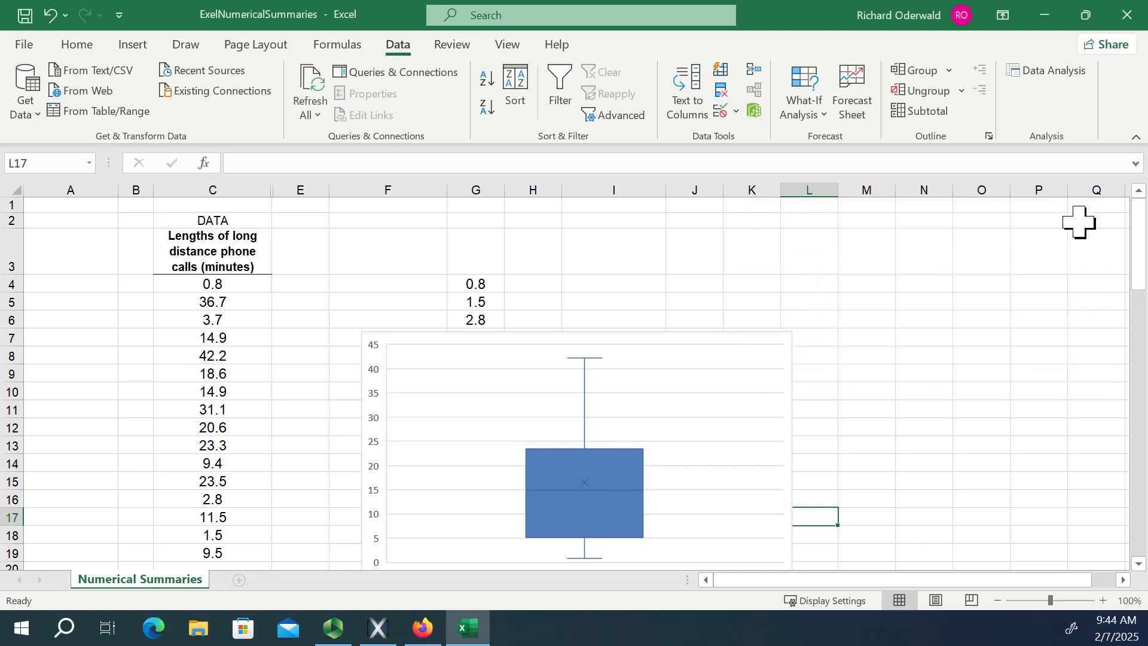
{"action": "left_click", "coordinate": [206, 284]}
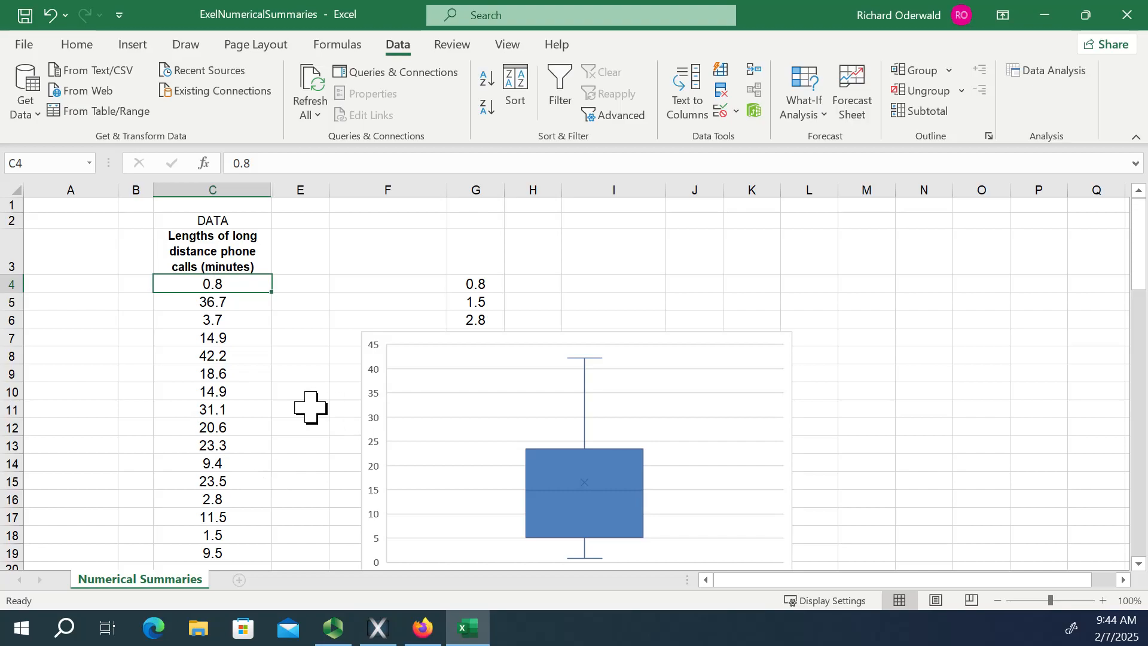
{"action": "scroll", "coordinate": [308, 499], "scroll_direction": "down", "scroll_amount": 1}
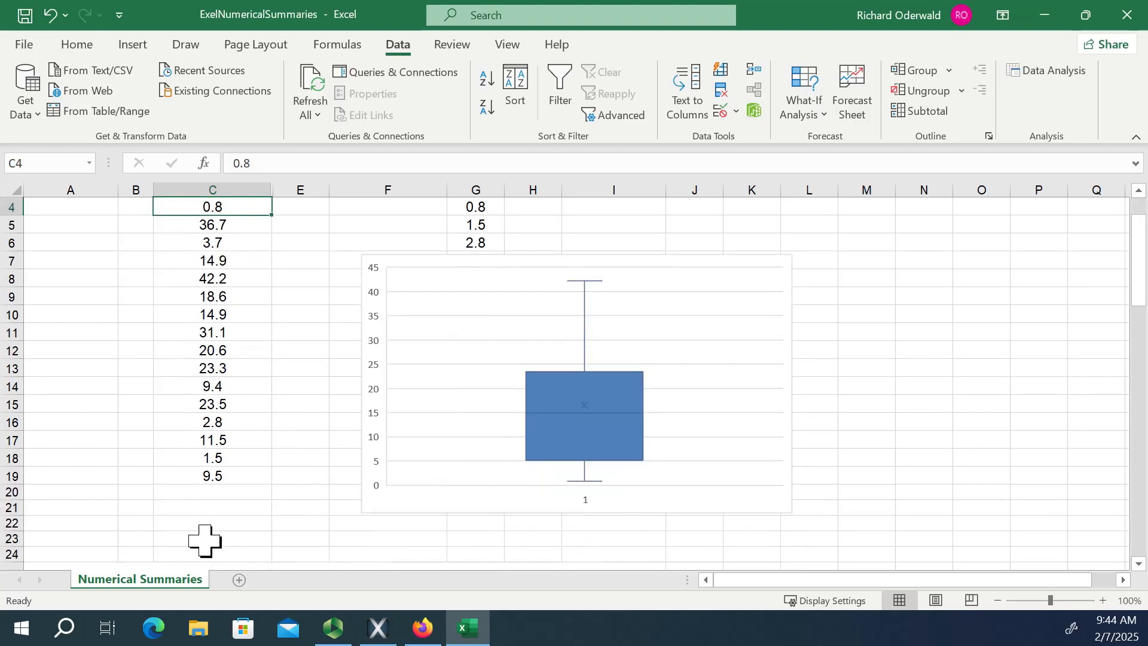
{"action": "left_click", "coordinate": [239, 580]}
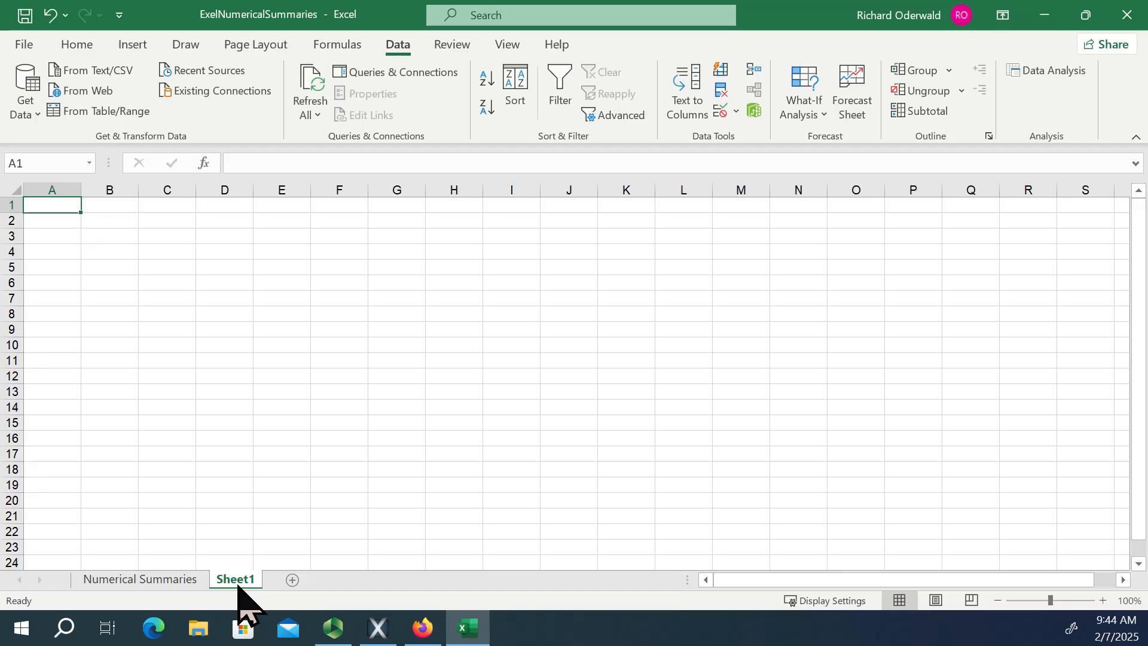
Enter 1 in A4 and 2 in A5 on the new sheet to begin a numbering column.
{"action": "left_click", "coordinate": [49, 252]}
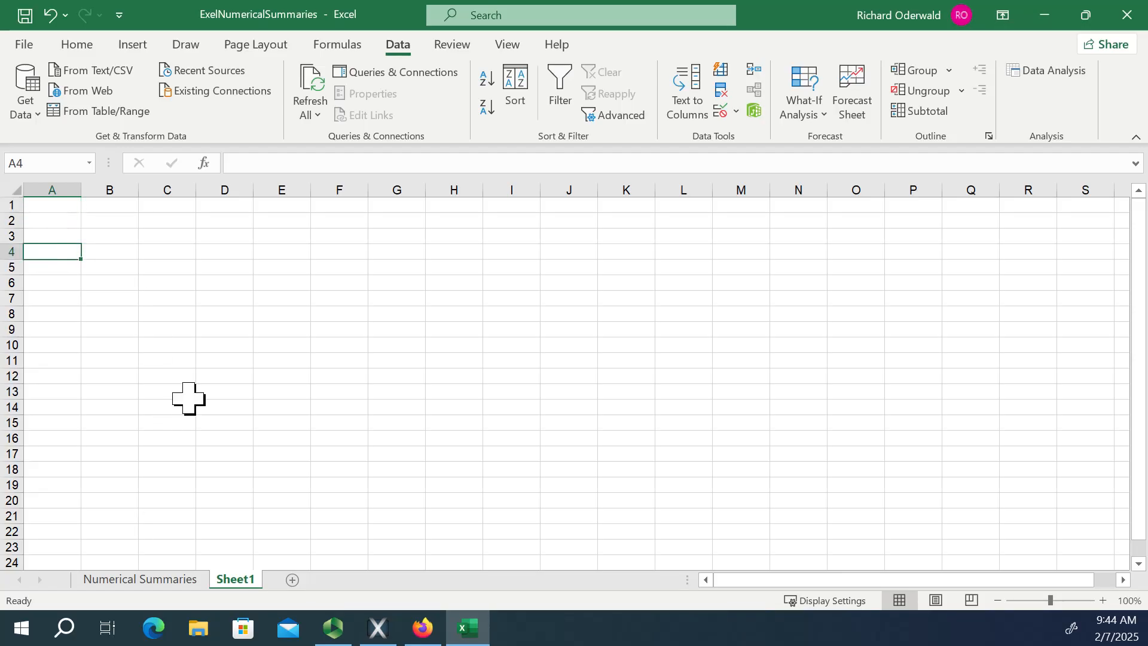
{"action": "type", "text": "1"}
{"action": "key", "text": "Return"}
{"action": "type", "text": "2"}
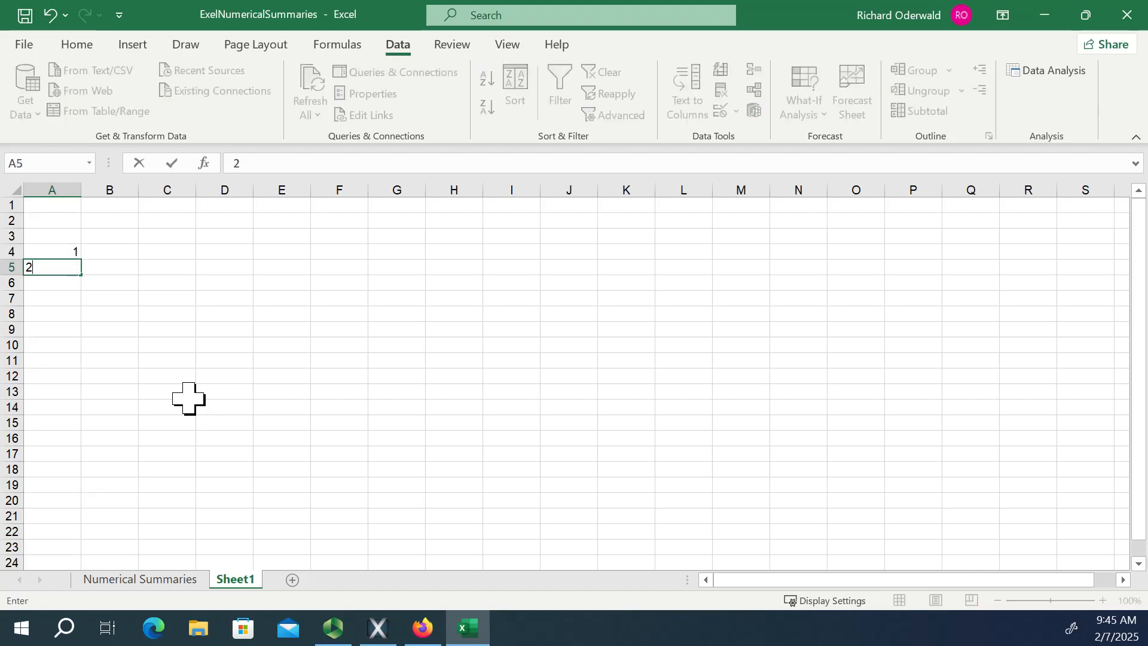
{"action": "key", "text": "Return"}
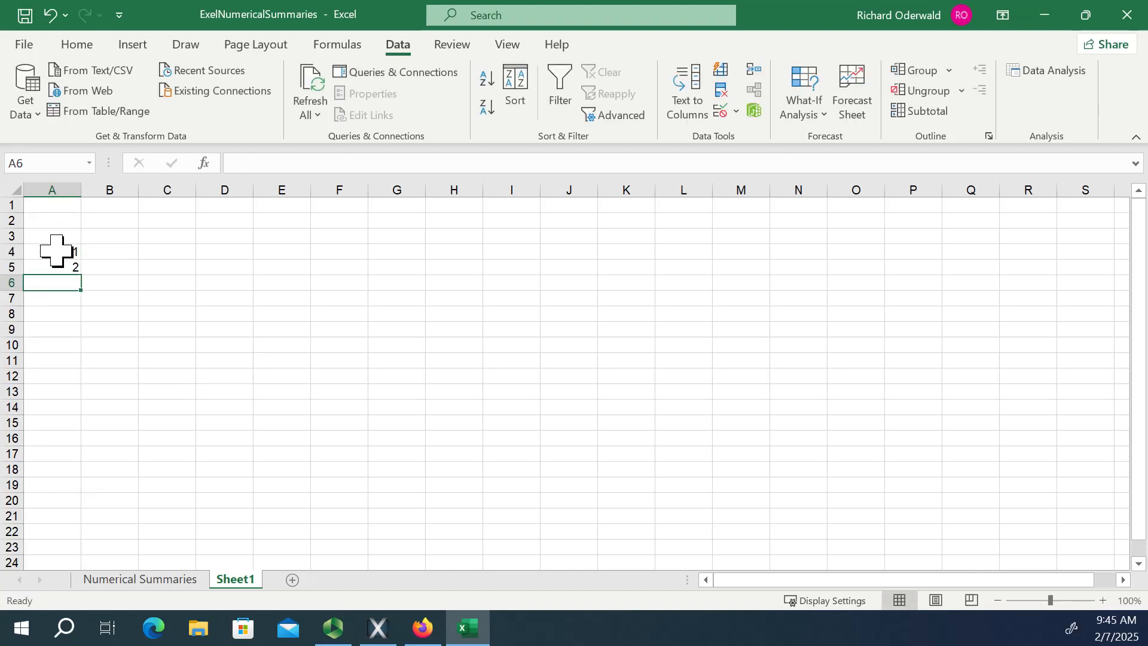
Fill A4:A44 with a linear column series using a step value of 1.
{"action": "left_click_drag", "start_coordinate": [65, 246], "coordinate": [52, 514]}
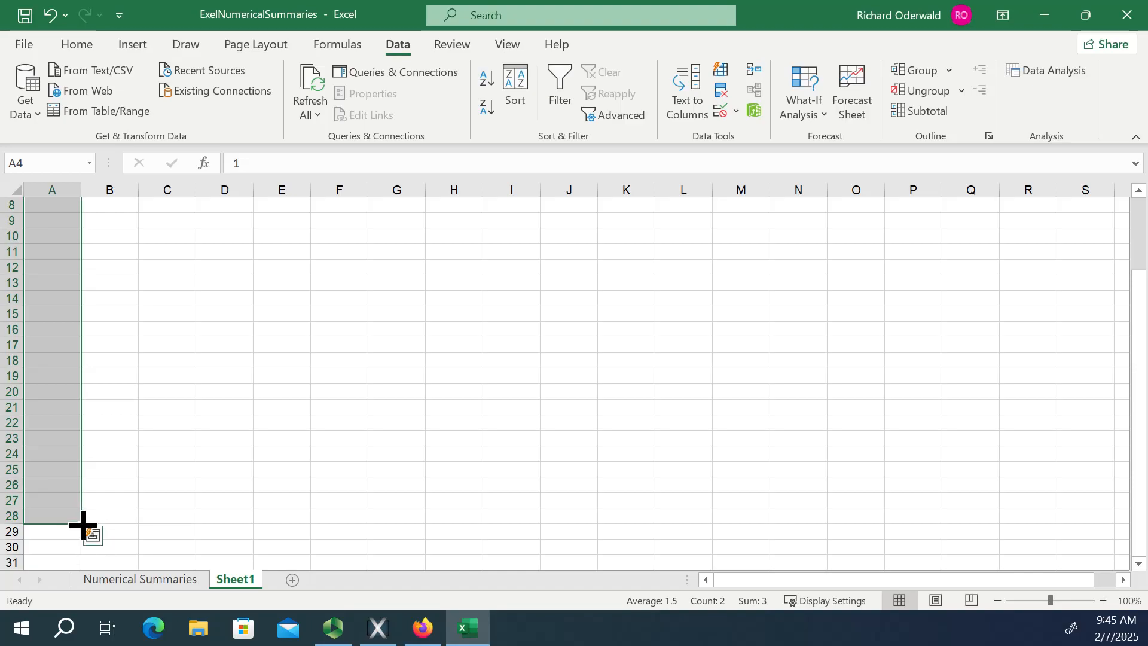
{"action": "left_click_drag", "start_coordinate": [81, 526], "coordinate": [103, 625]}
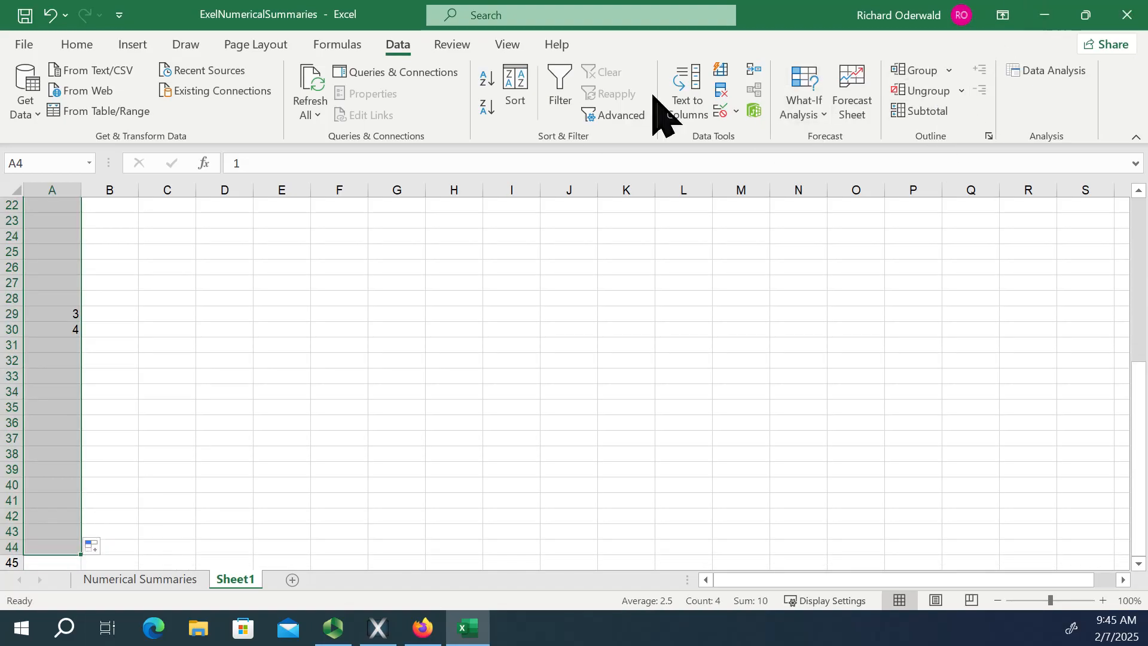
{"action": "left_click", "coordinate": [74, 44]}
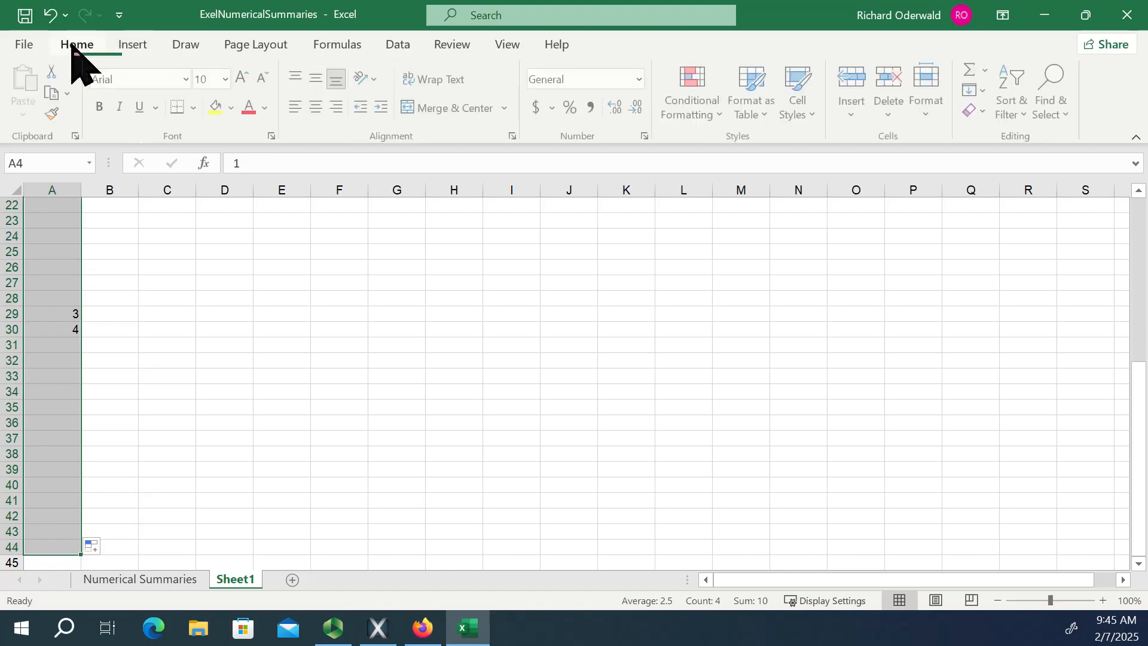
{"action": "left_click", "coordinate": [983, 91]}
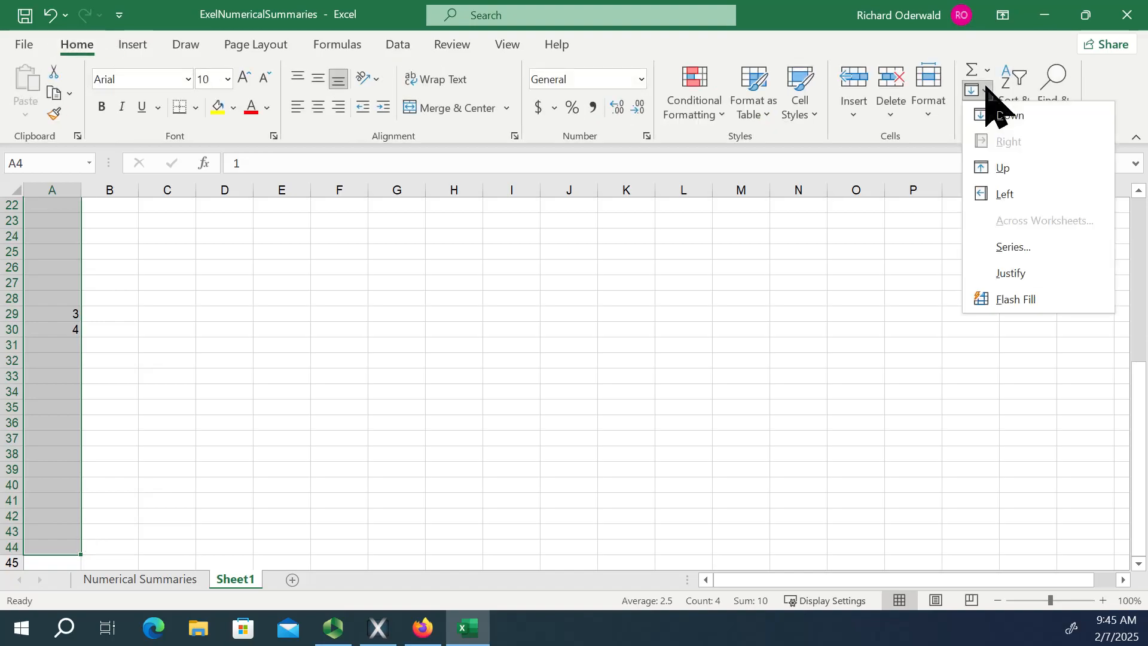
{"action": "left_click", "coordinate": [1008, 257]}
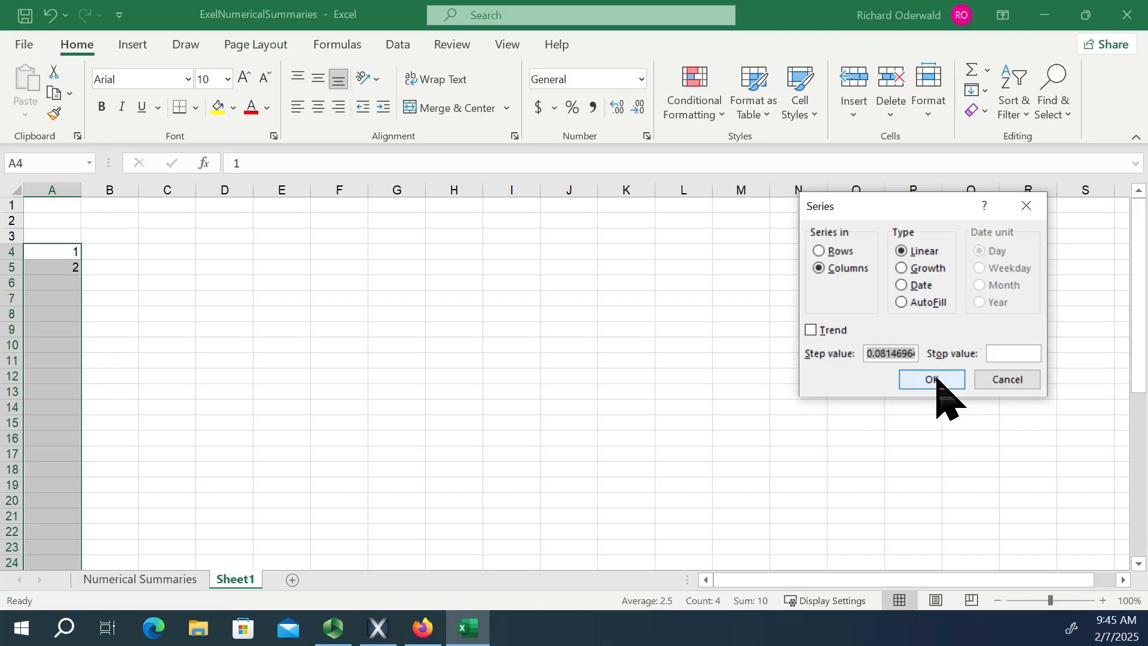
{"action": "type", "text": "1"}
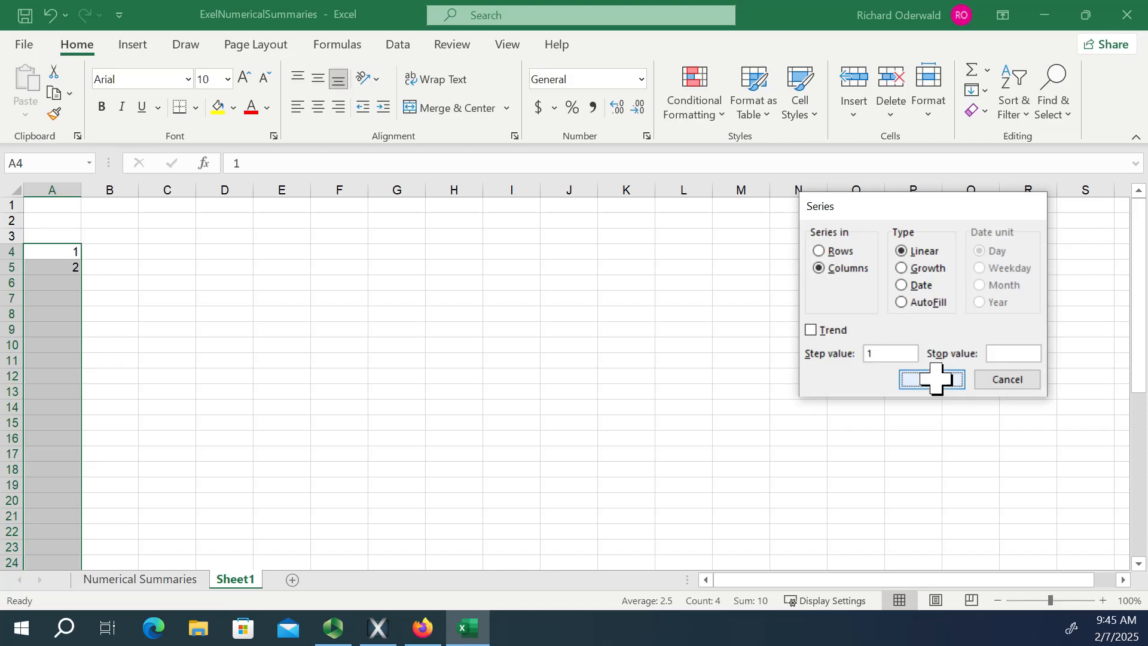
{"action": "left_click", "coordinate": [937, 381]}
Delete the surplus number in A44 so that the numbering column ends at 40.
{"action": "scroll", "coordinate": [359, 326], "scroll_direction": "down", "scroll_amount": 3}
{"action": "scroll", "coordinate": [347, 324], "scroll_direction": "down", "scroll_amount": 6}
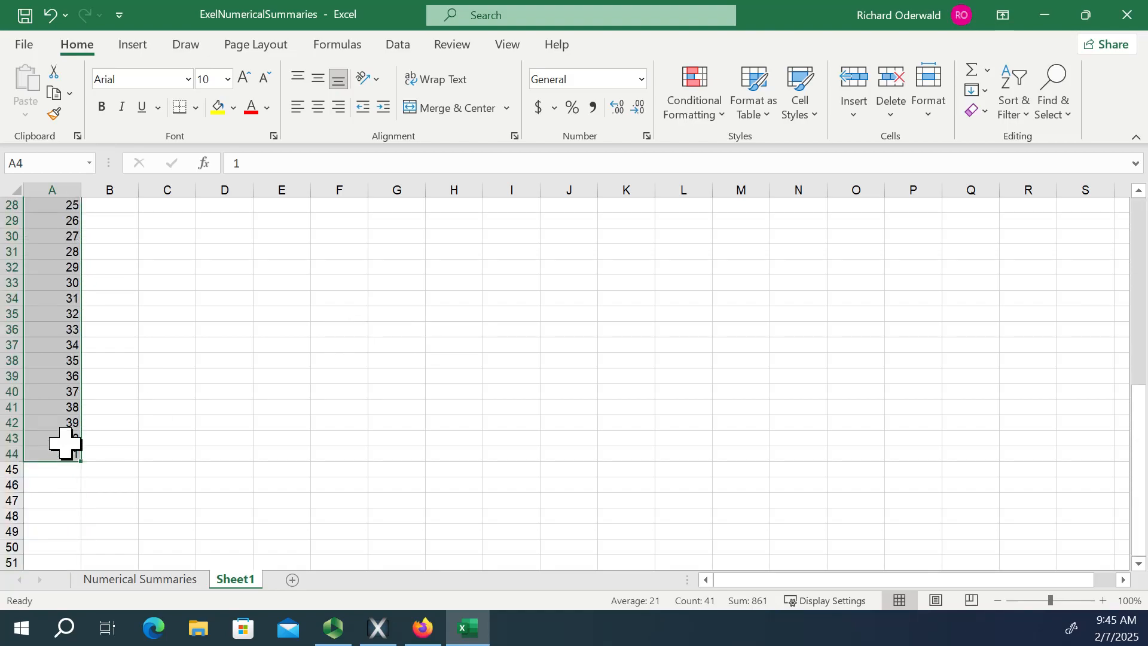
{"action": "left_click", "coordinate": [65, 454]}
{"action": "mouse_move", "coordinate": [328, 642]}
{"action": "key", "text": "Delete"}
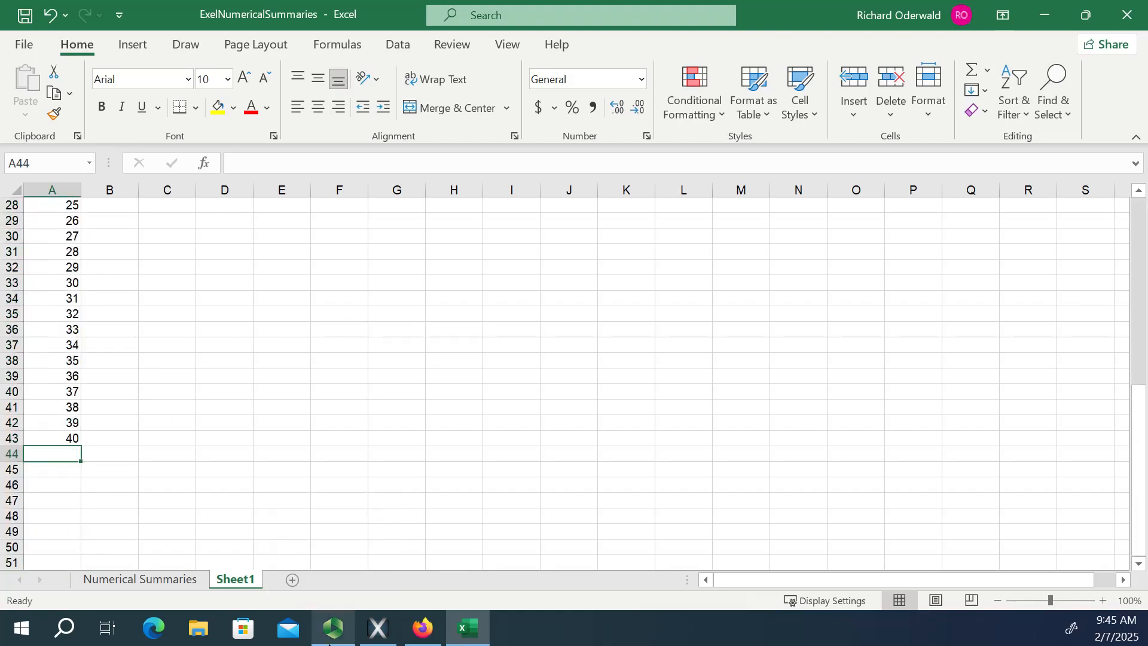
{"action": "scroll", "coordinate": [236, 424], "scroll_direction": "up", "scroll_amount": 4}
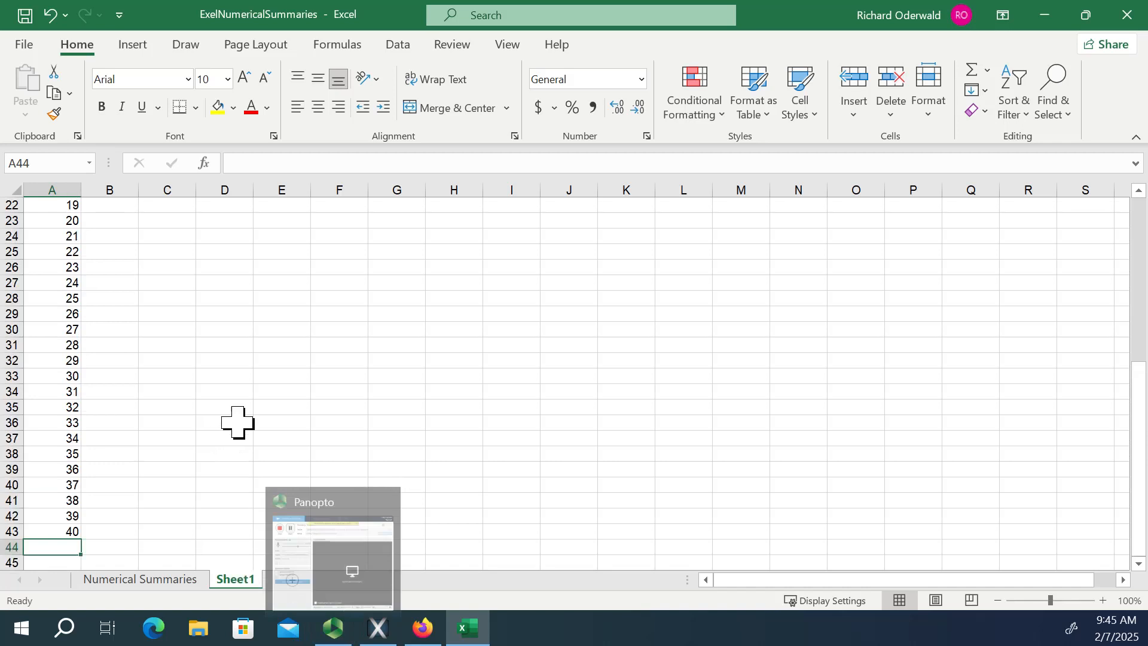
{"action": "scroll", "coordinate": [227, 412], "scroll_direction": "up", "scroll_amount": 5}
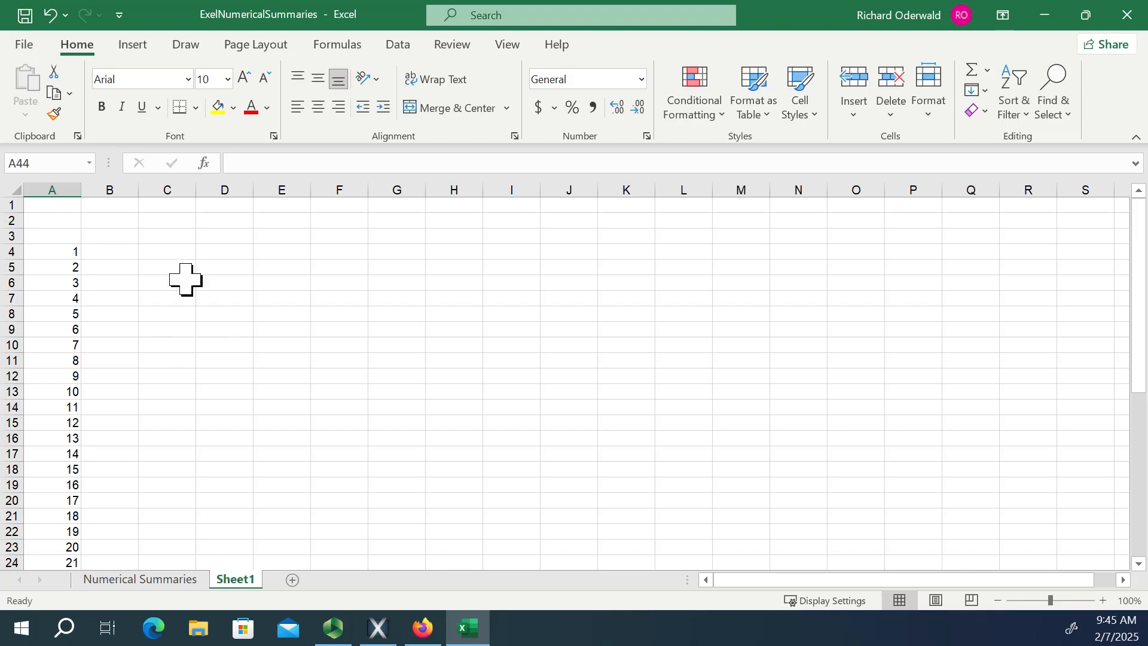
Enter the formula =RANDBETWEEN(10,50) in B4, next to the first number.
{"action": "left_click", "coordinate": [113, 250]}
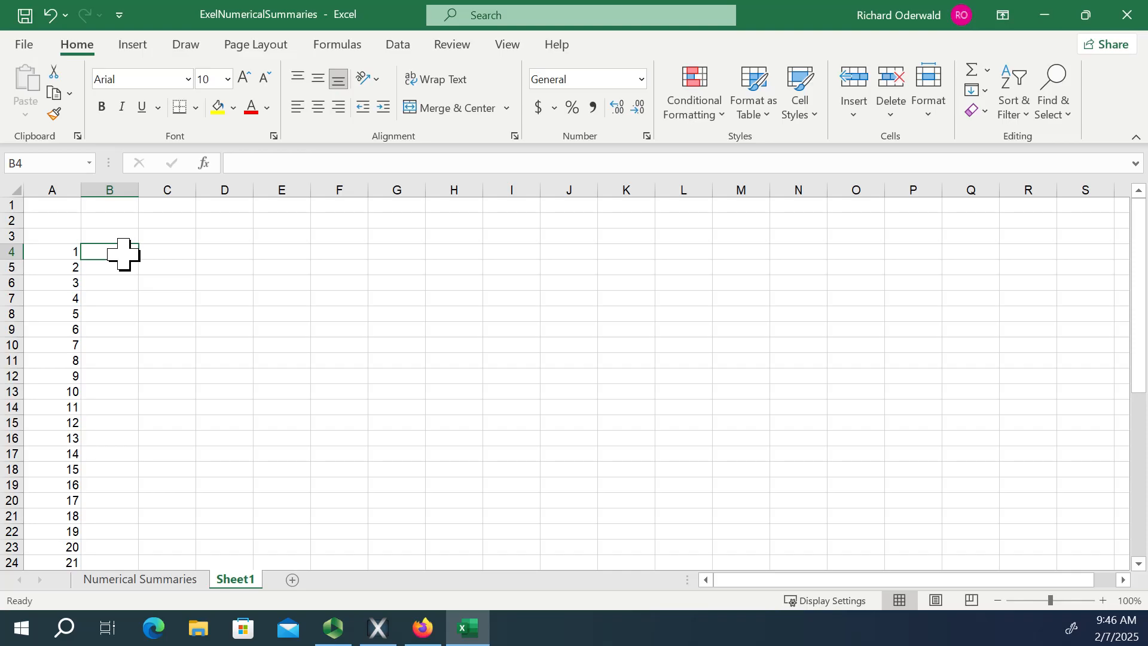
{"action": "type", "text": "="}
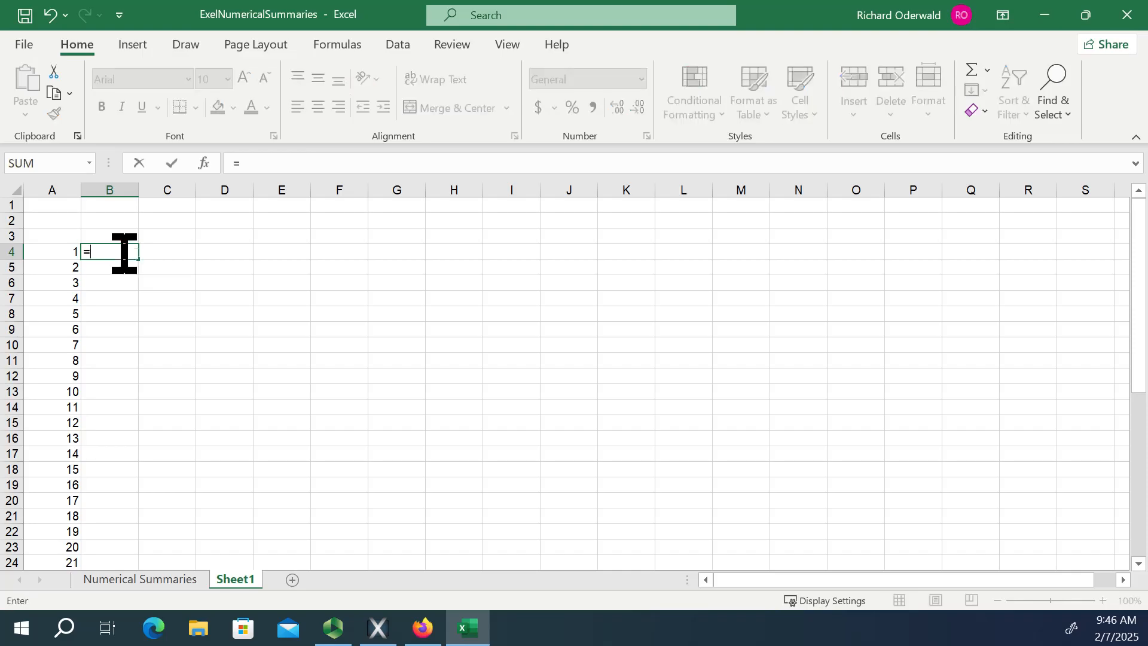
{"action": "type", "text": "ra"}
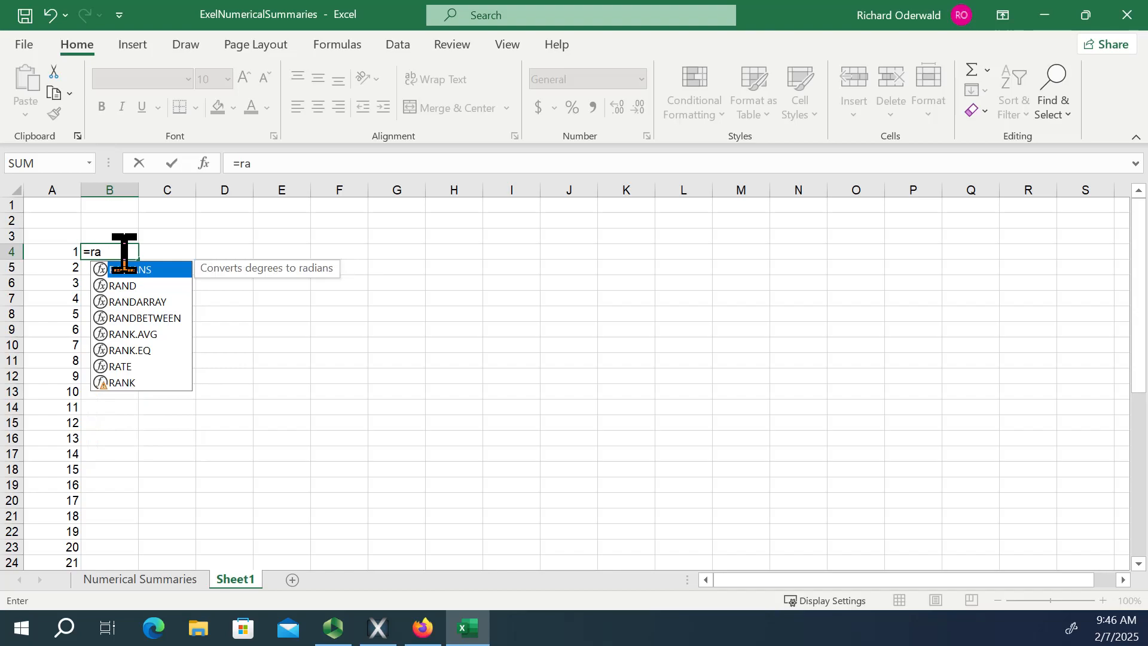
{"action": "double_click", "coordinate": [164, 318]}
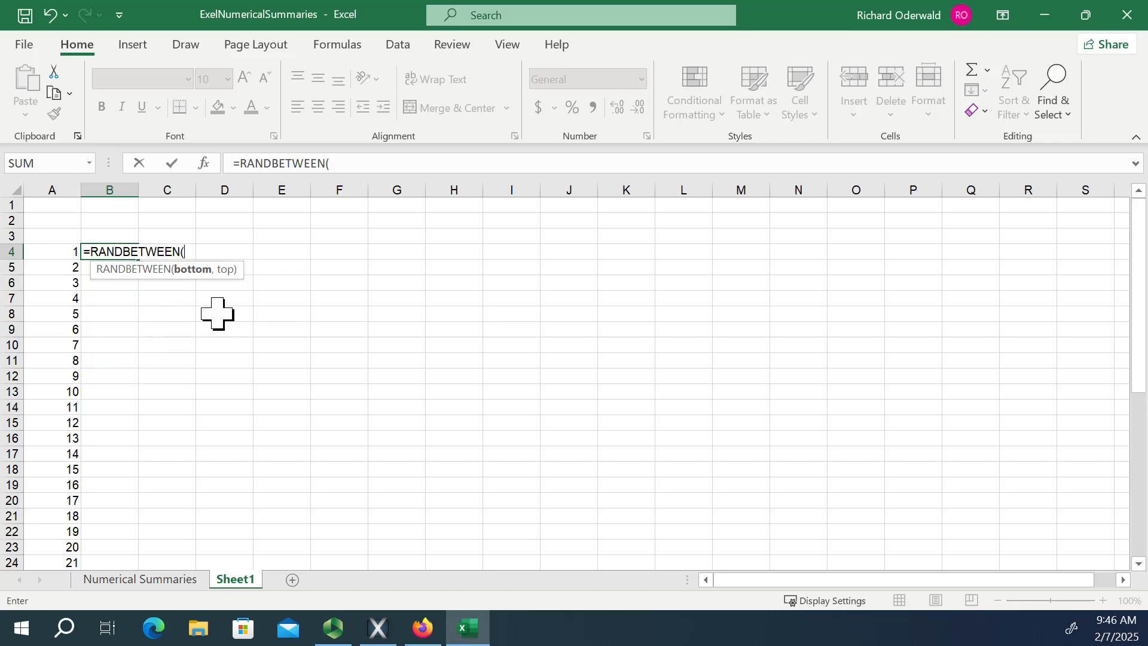
{"action": "type", "text": "10,50"}
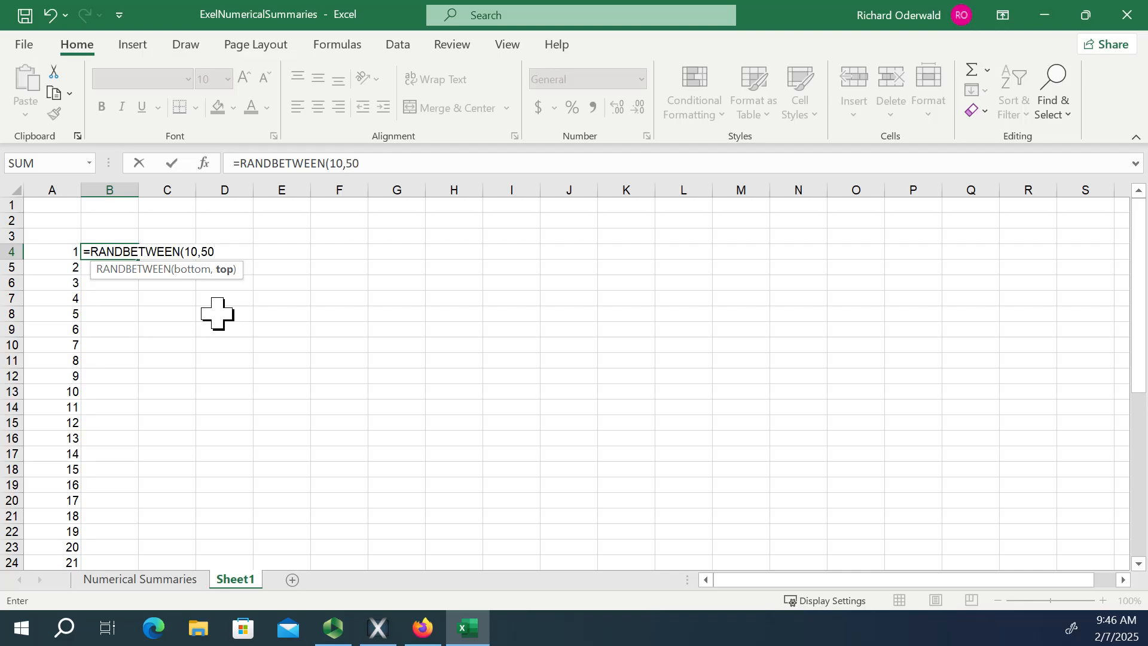
{"action": "type", "text": ")"}
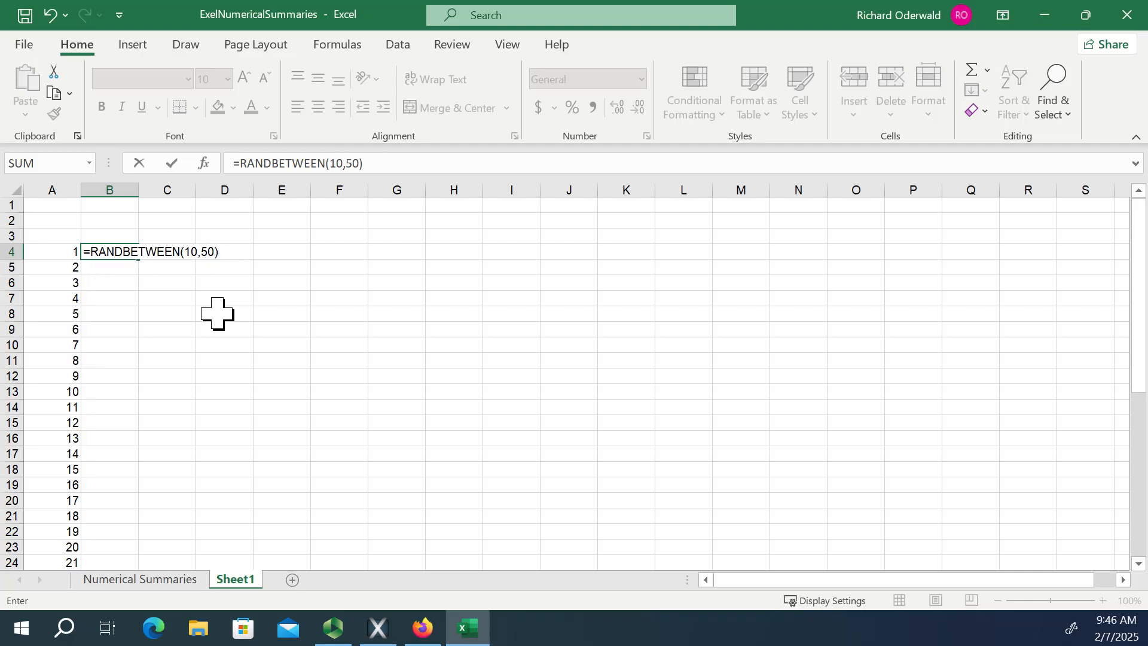
{"action": "key", "text": "Return"}
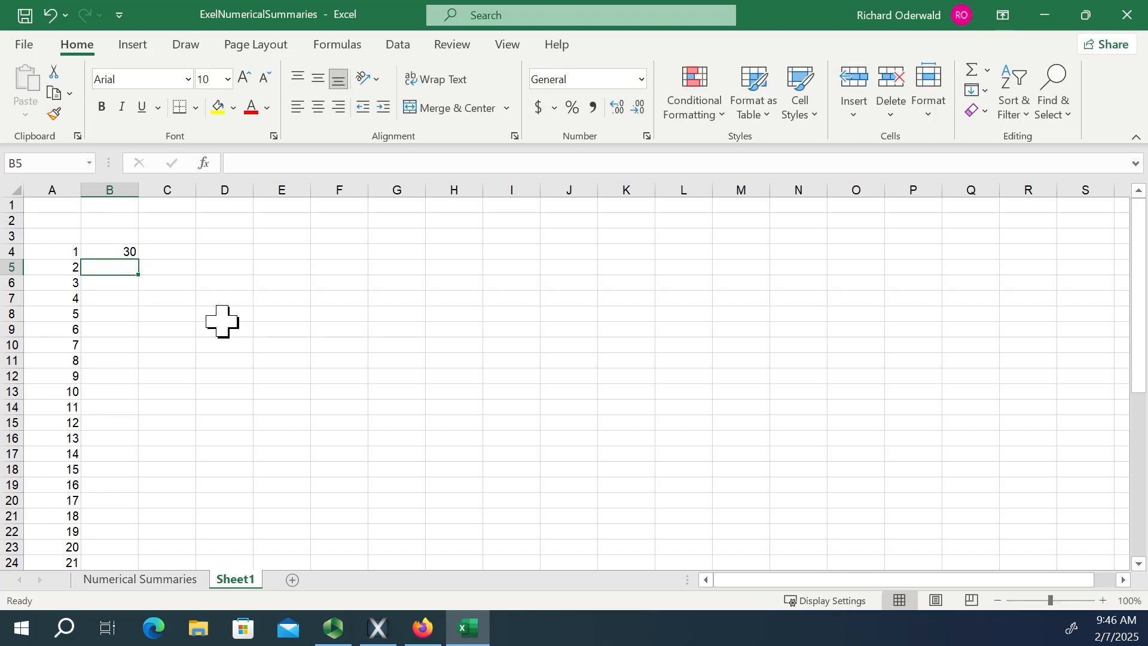
Try filling the random-number formula down to B15, and clear the copies from B5:B15.
{"action": "left_click", "coordinate": [114, 251]}
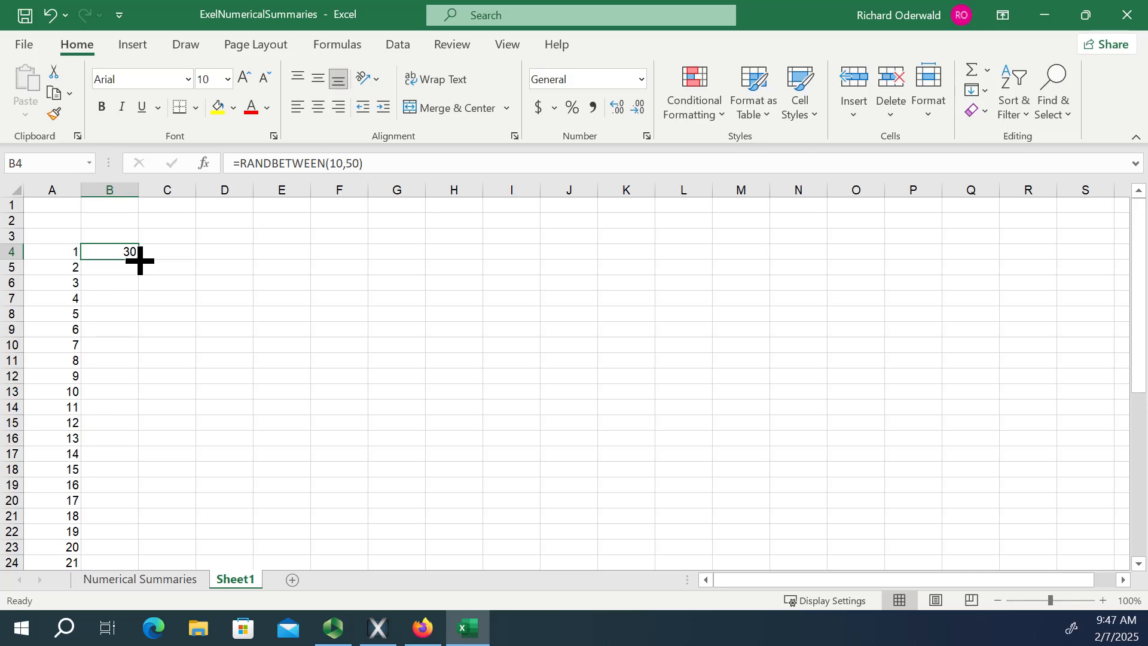
{"action": "left_click_drag", "start_coordinate": [139, 261], "coordinate": [138, 429]}
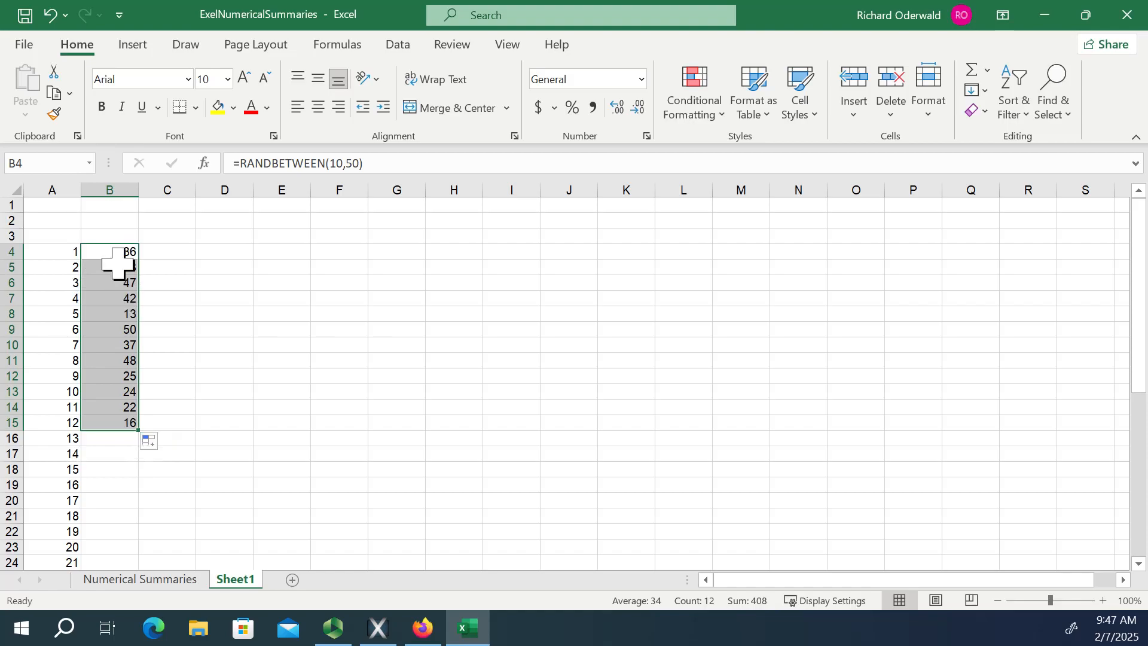
{"action": "left_click_drag", "start_coordinate": [114, 266], "coordinate": [121, 422]}
{"action": "key", "text": "Delete"}
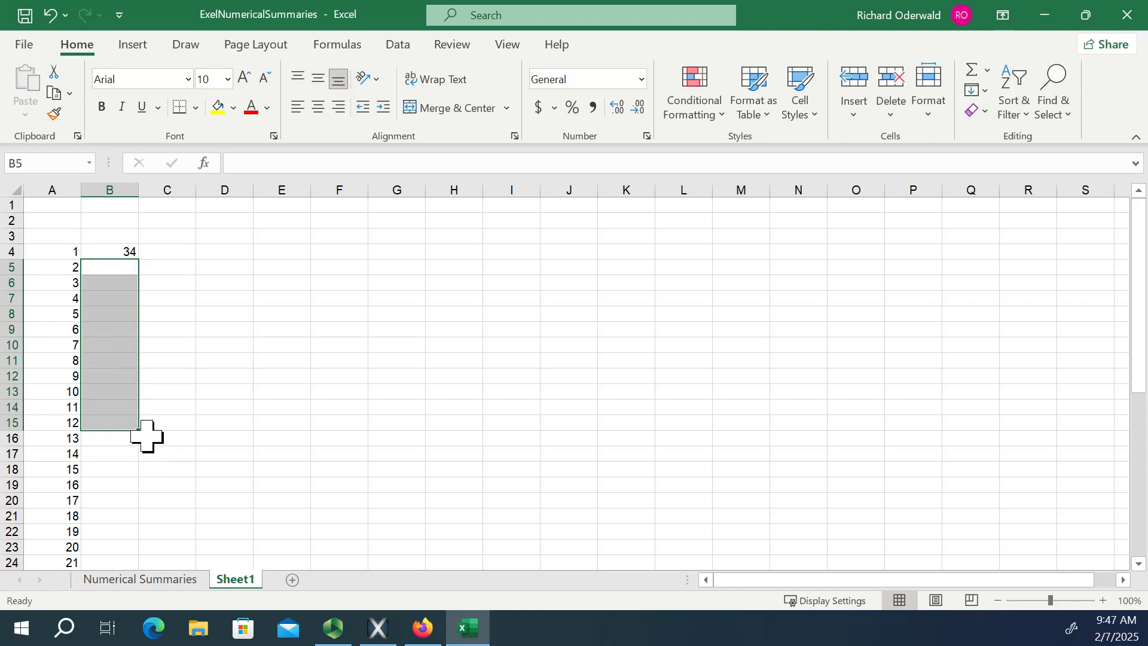
Fill the RANDBETWEEN formula from B4 down to B43, alongside the whole numbering column.
{"action": "left_click", "coordinate": [117, 251]}
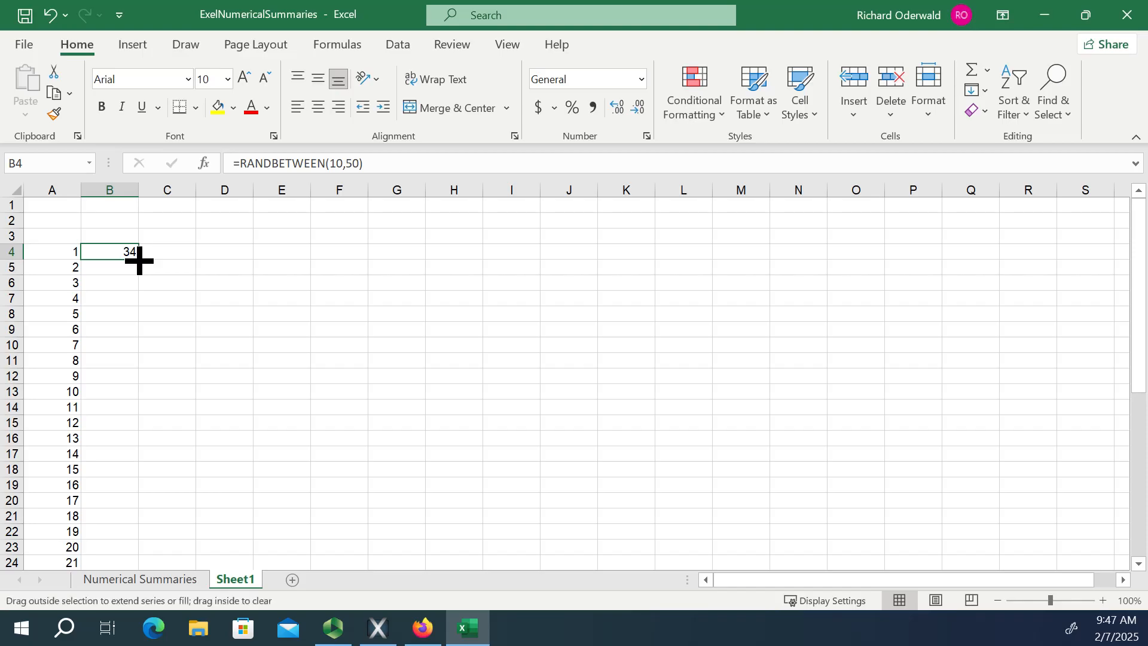
{"action": "double_click", "coordinate": [138, 259]}
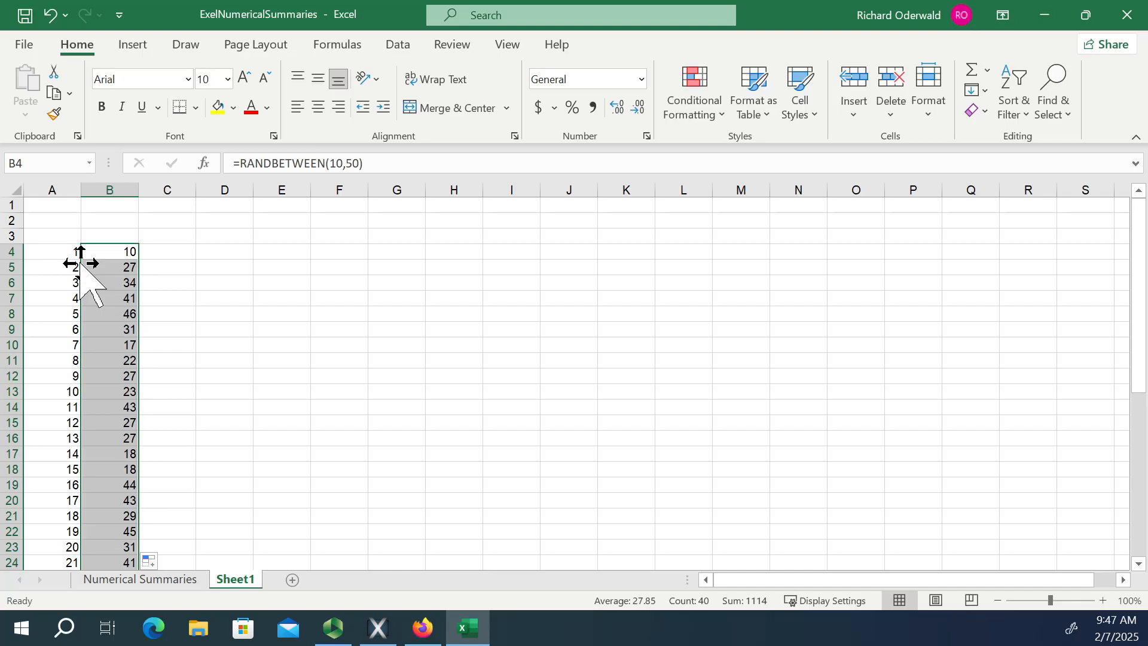
Copy the random numbers in B4:B43 and paste them as values only starting at D4.
{"action": "left_click_drag", "start_coordinate": [115, 251], "coordinate": [117, 532]}
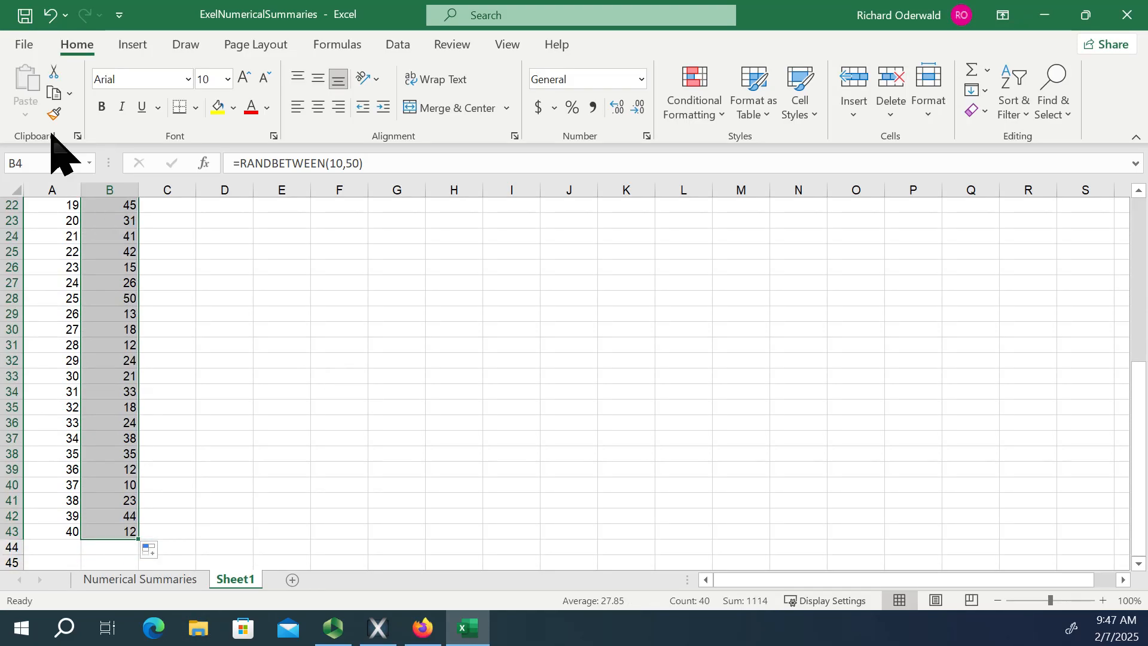
{"action": "left_click", "coordinate": [68, 95]}
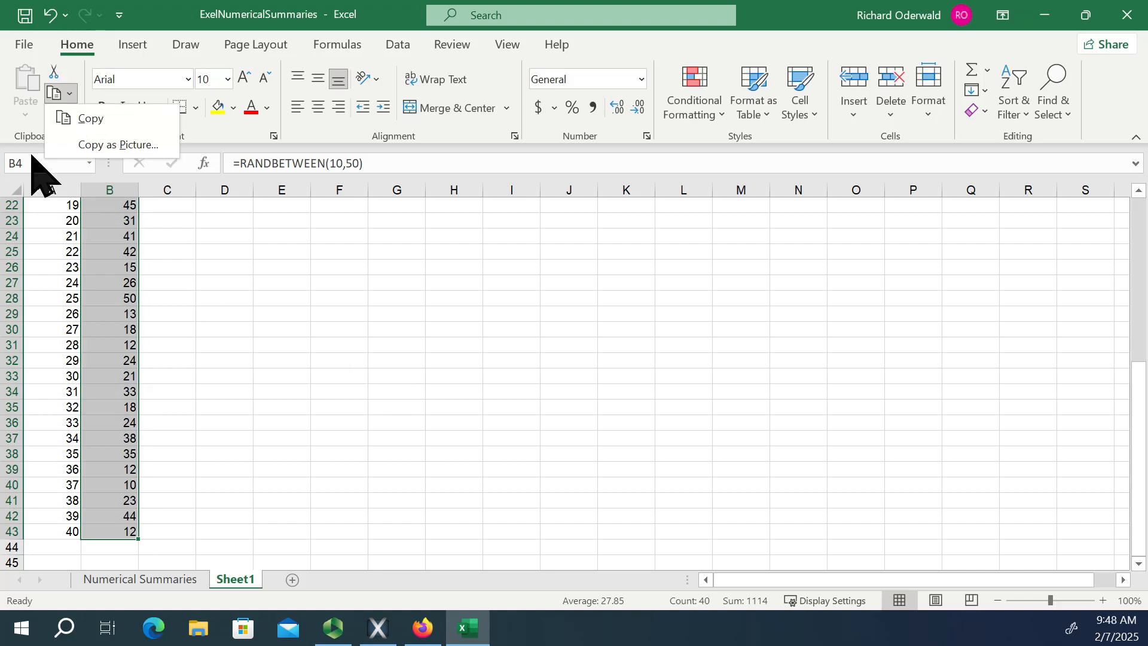
{"action": "left_click", "coordinate": [91, 119]}
{"action": "scroll", "coordinate": [334, 382], "scroll_direction": "up", "scroll_amount": 7}
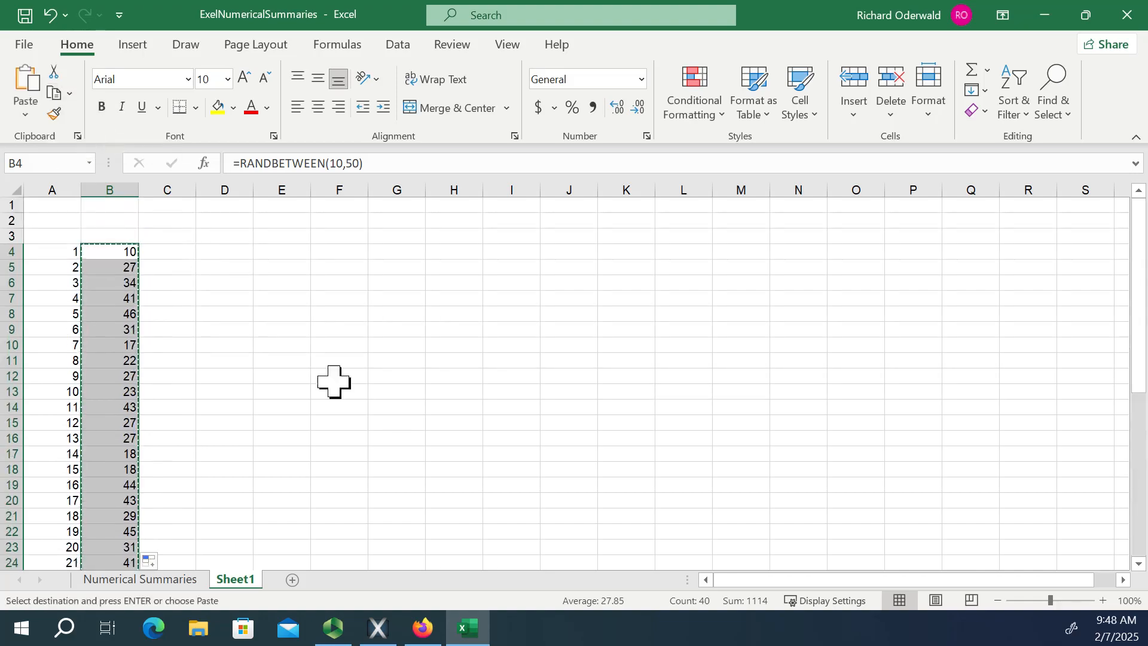
{"action": "left_click", "coordinate": [231, 249]}
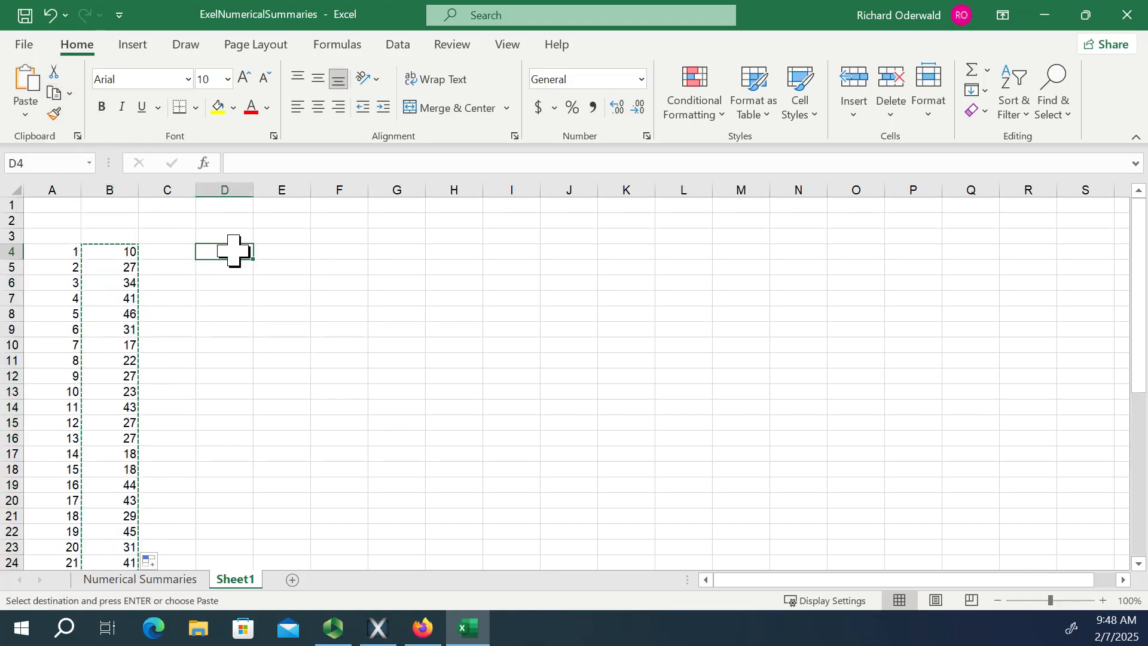
{"action": "left_click", "coordinate": [24, 114]}
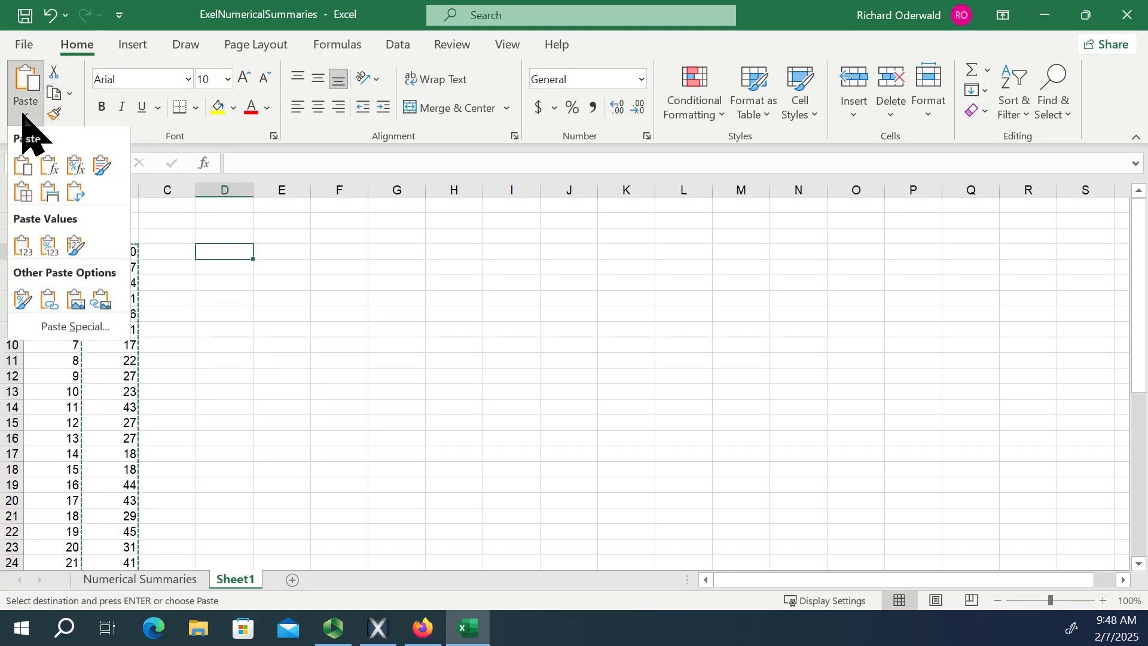
{"action": "left_click", "coordinate": [22, 247]}
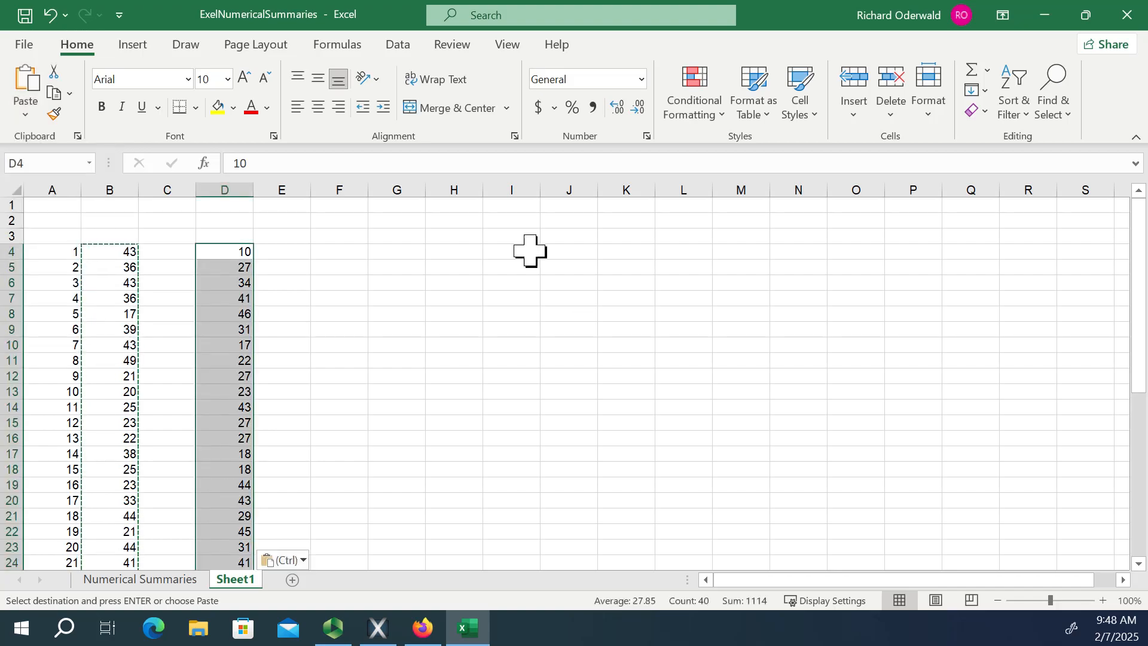
Enter the bin limits 10, 20, 30, 40 and 50 in cells F4 to F8.
{"action": "left_click", "coordinate": [348, 252]}
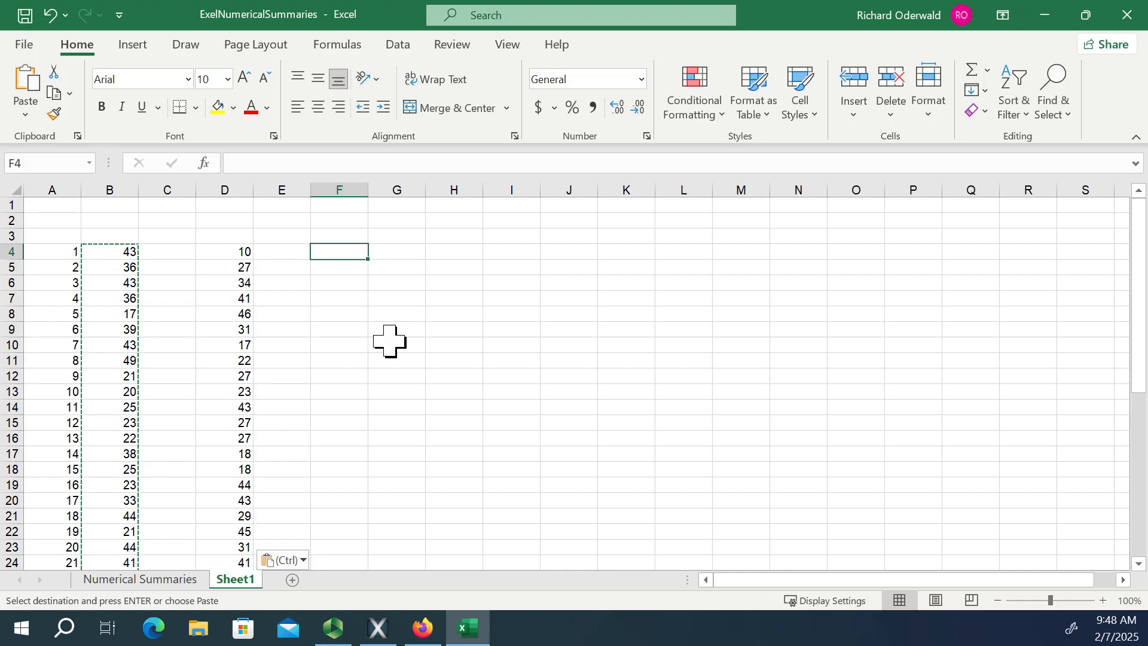
{"action": "type", "text": "10"}
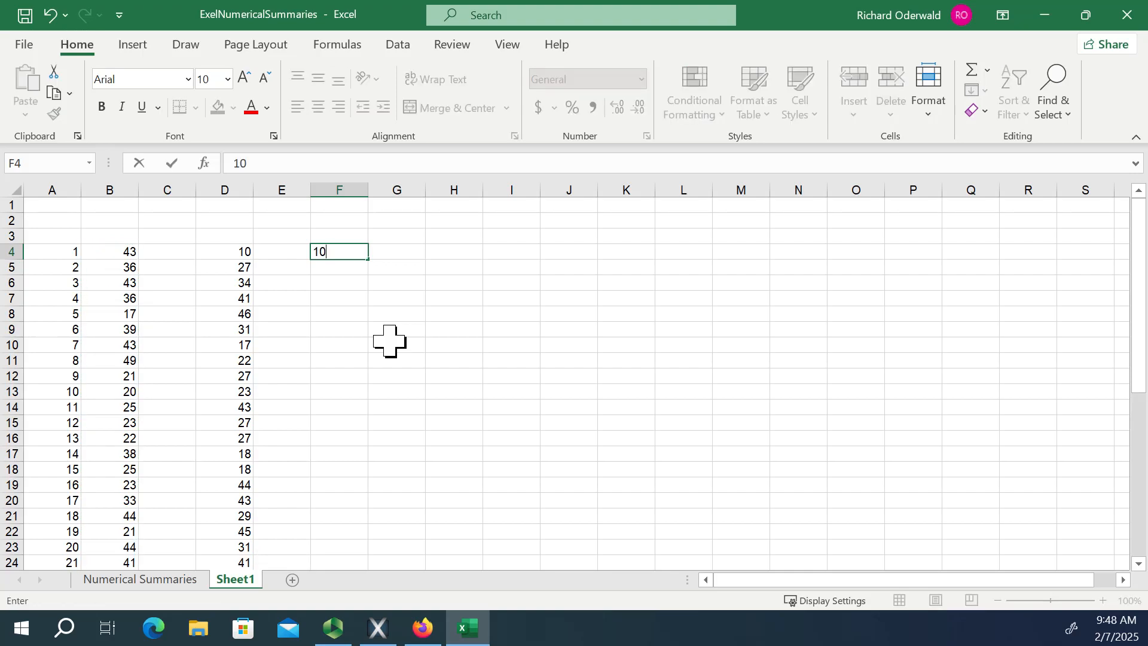
{"action": "key", "text": "Return"}
{"action": "type", "text": "20"}
{"action": "key", "text": "Return"}
{"action": "type", "text": "3"}
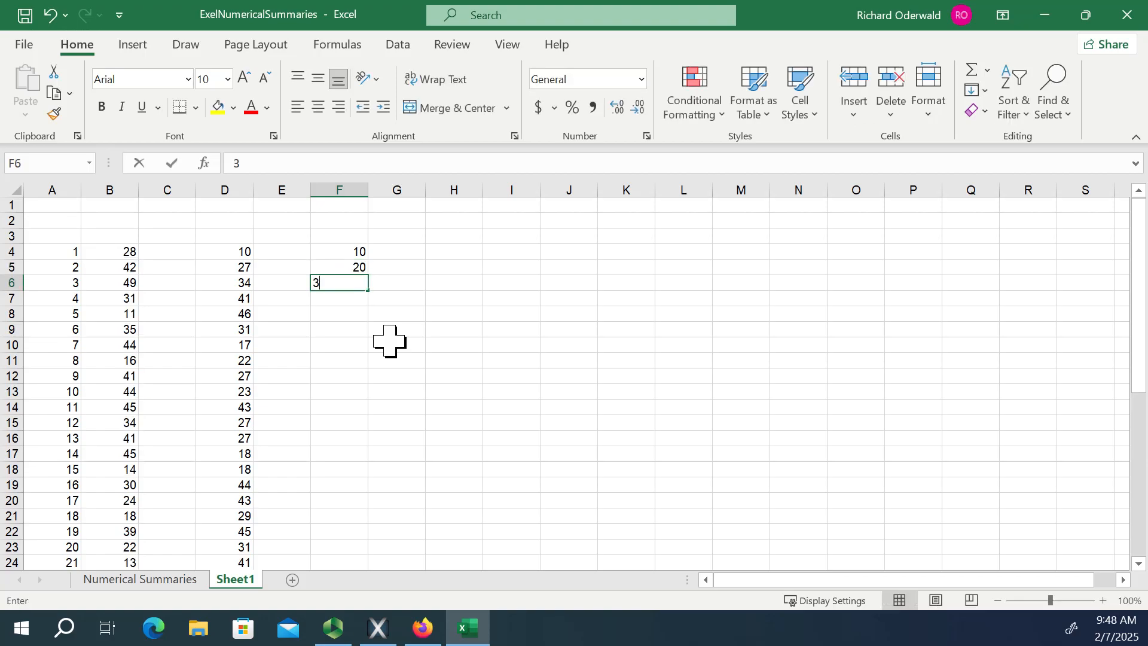
{"action": "type", "text": "0"}
{"action": "key", "text": "Return"}
{"action": "type", "text": "40"}
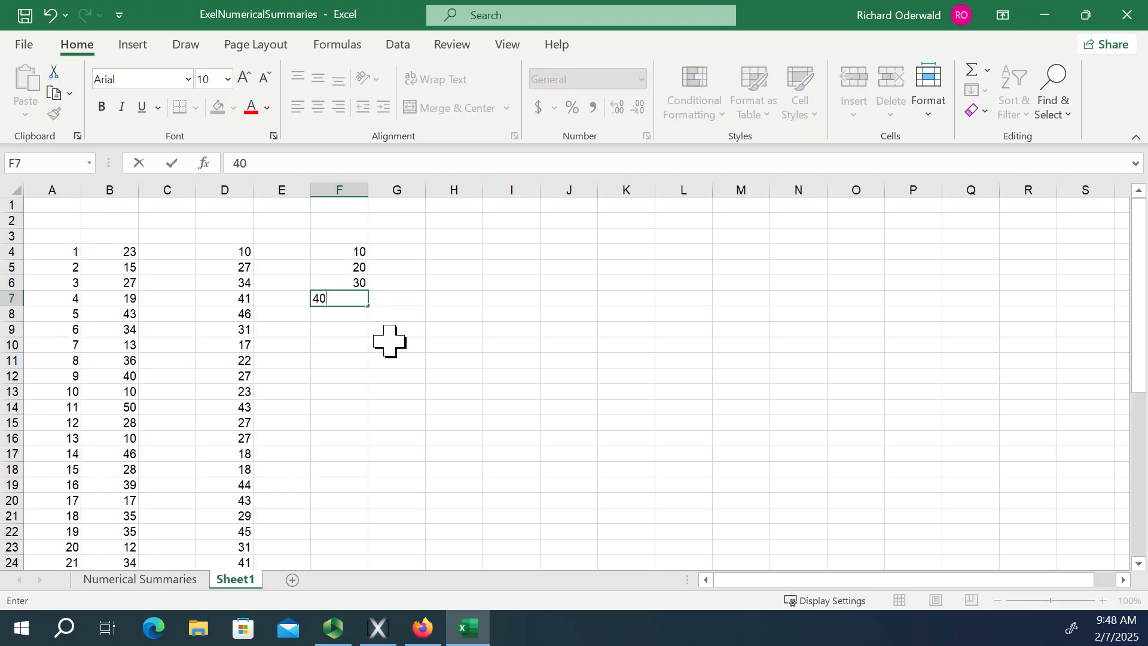
{"action": "key", "text": "Return"}
{"action": "type", "text": "50"}
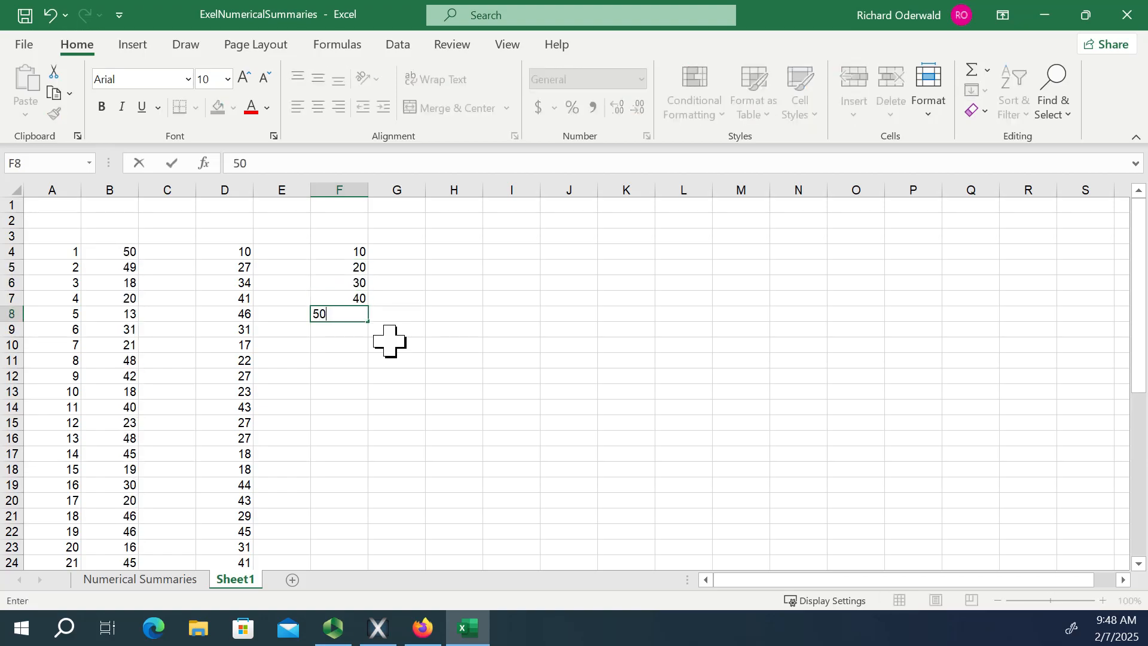
{"action": "left_click", "coordinate": [410, 316]}
Try counting the fixed values per bin with =FREQUENCY(D4:D43,F4:F8) in G4:G8, beside the bin limits.
{"action": "left_click_drag", "start_coordinate": [397, 250], "coordinate": [404, 309]}
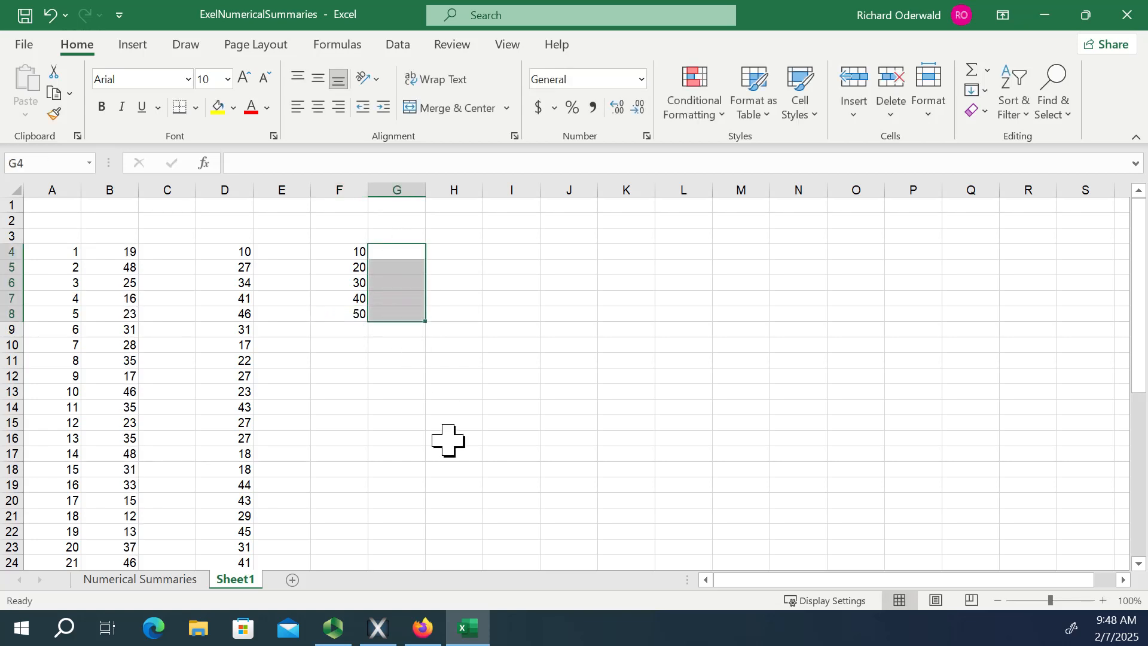
{"action": "type", "text": "="}
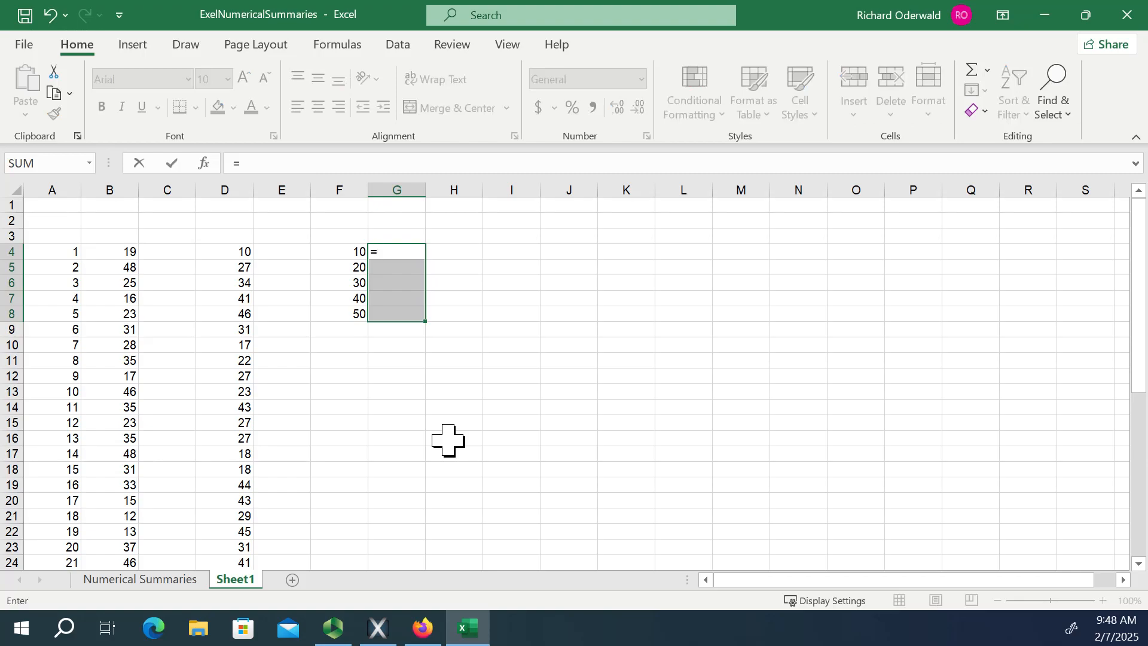
{"action": "type", "text": "fre"}
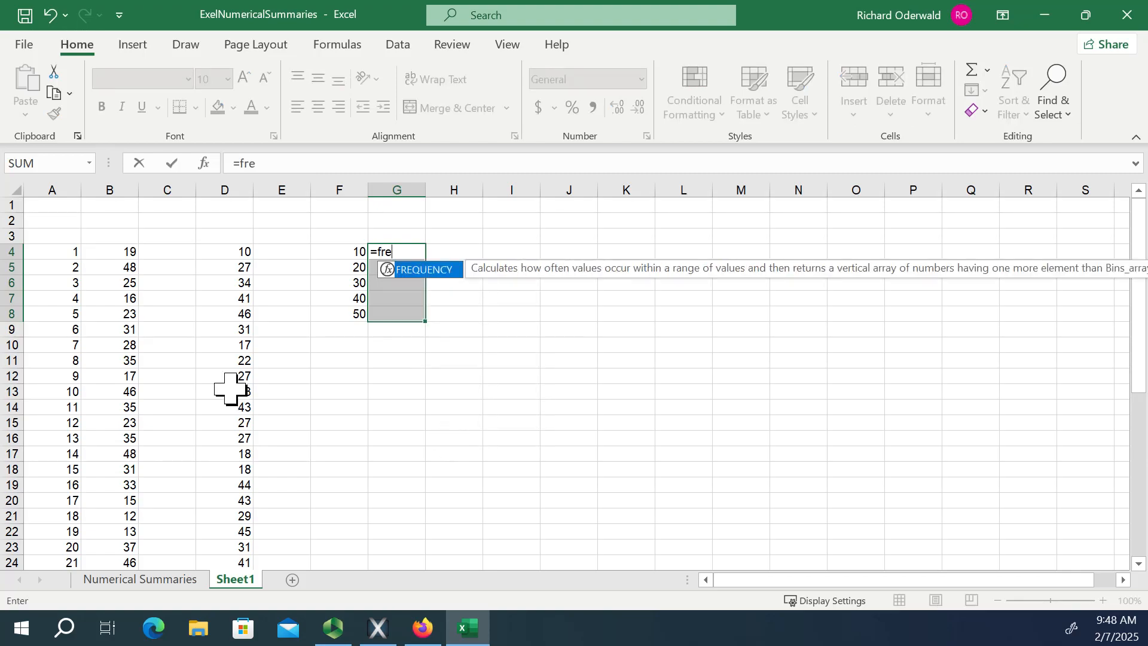
{"action": "double_click", "coordinate": [414, 271]}
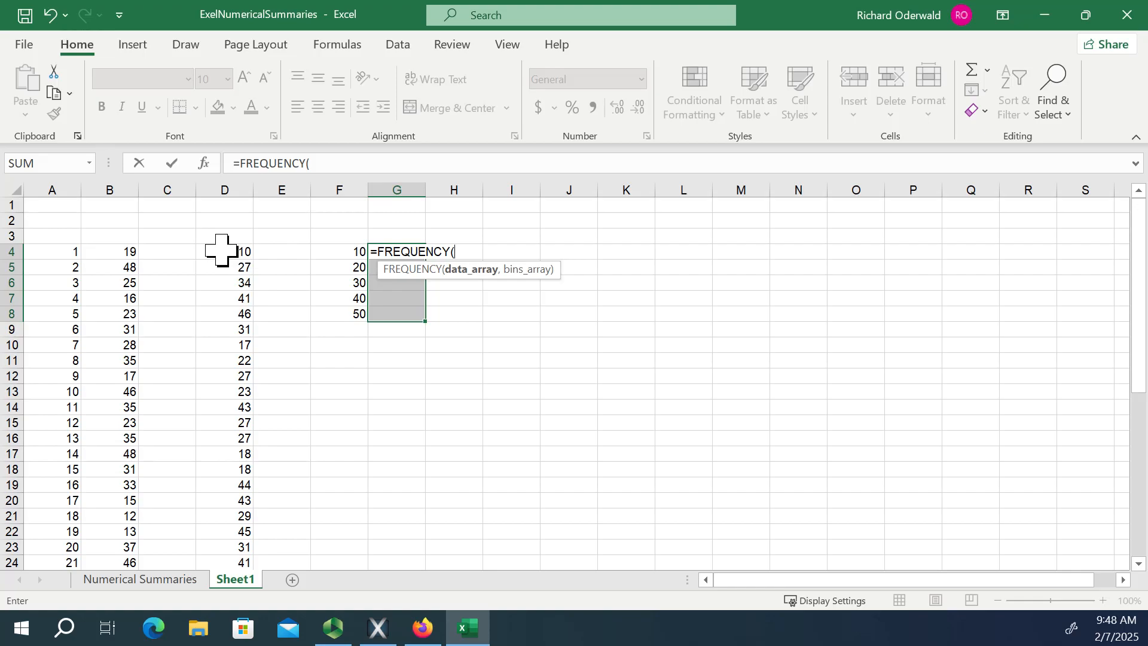
{"action": "left_click_drag", "start_coordinate": [221, 251], "coordinate": [217, 544]}
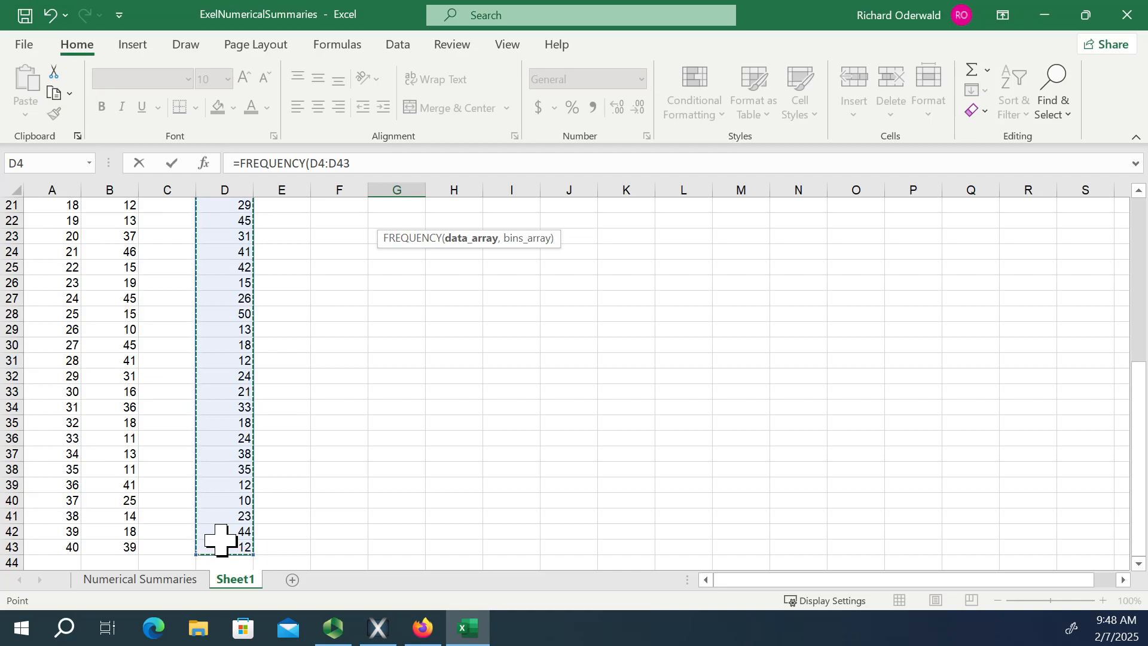
{"action": "type", "text": ","}
{"action": "scroll", "coordinate": [491, 520], "scroll_direction": "up", "scroll_amount": 6}
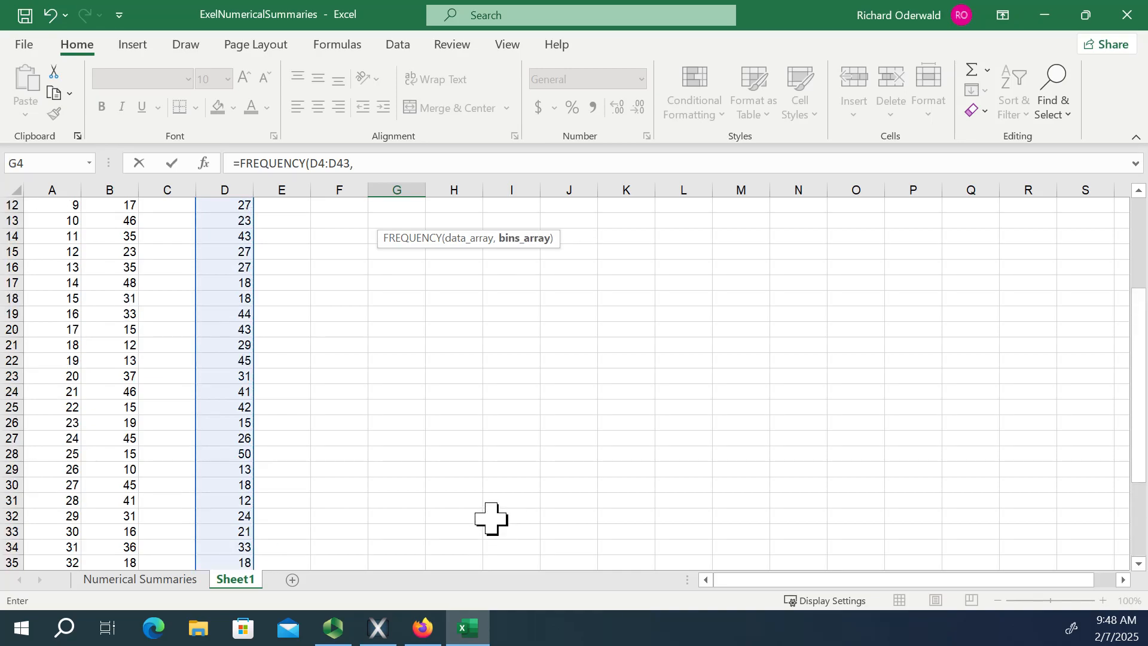
{"action": "left_click_drag", "start_coordinate": [347, 221], "coordinate": [351, 285]}
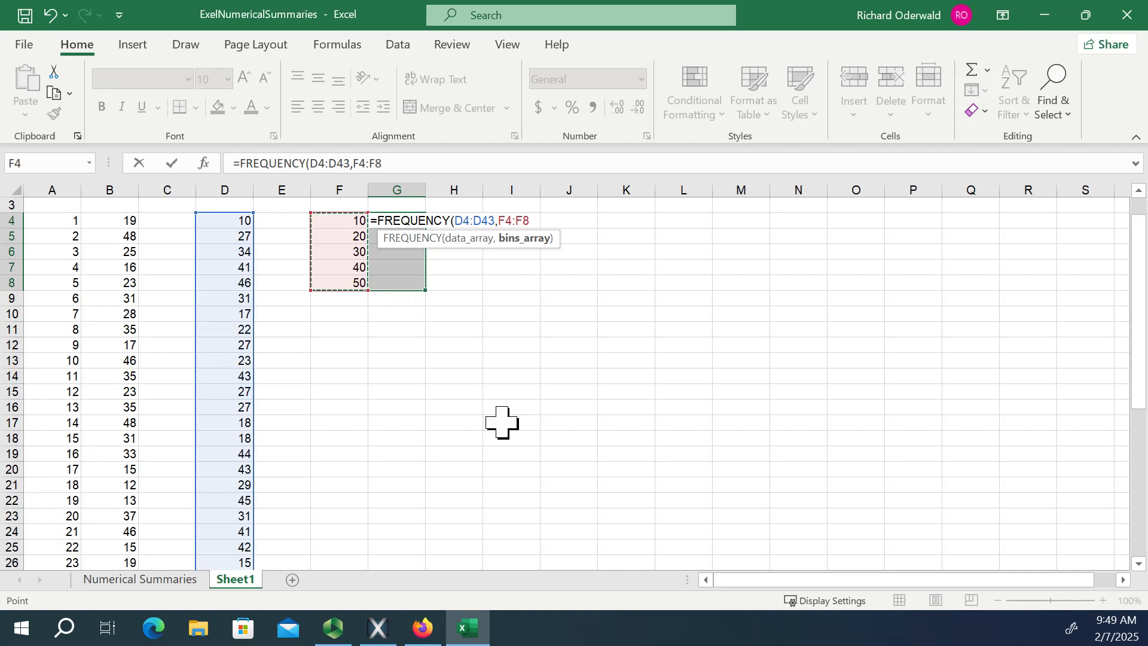
{"action": "type", "text": ")"}
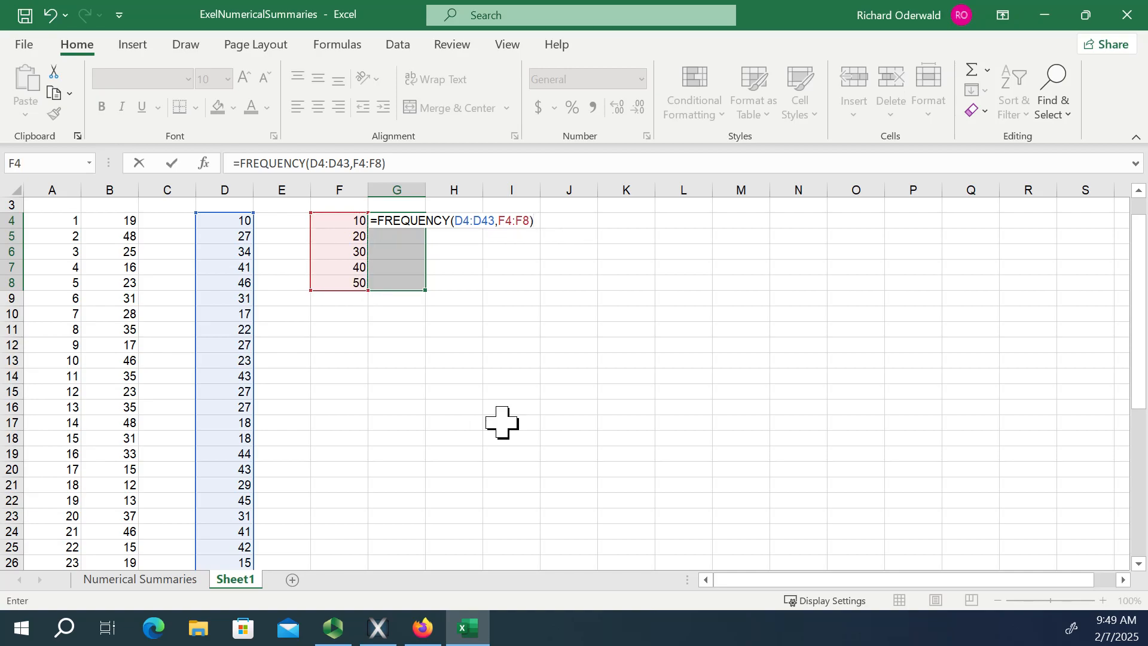
{"action": "key", "text": "Return"}
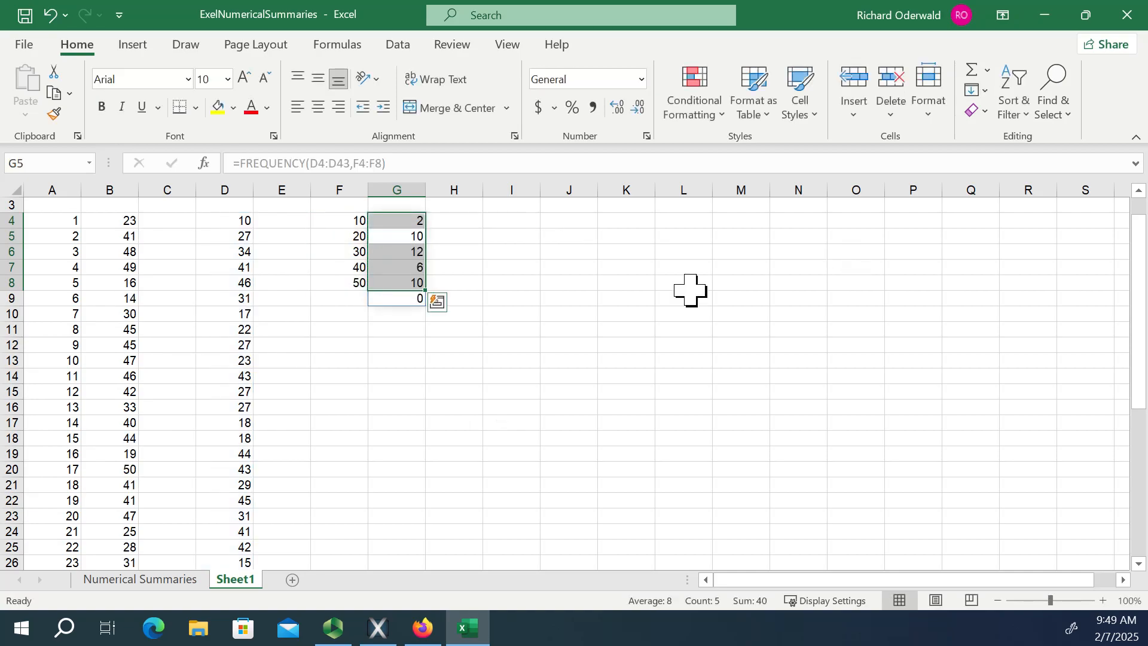
{"action": "scroll", "coordinate": [825, 321], "scroll_direction": "up", "scroll_amount": 1}
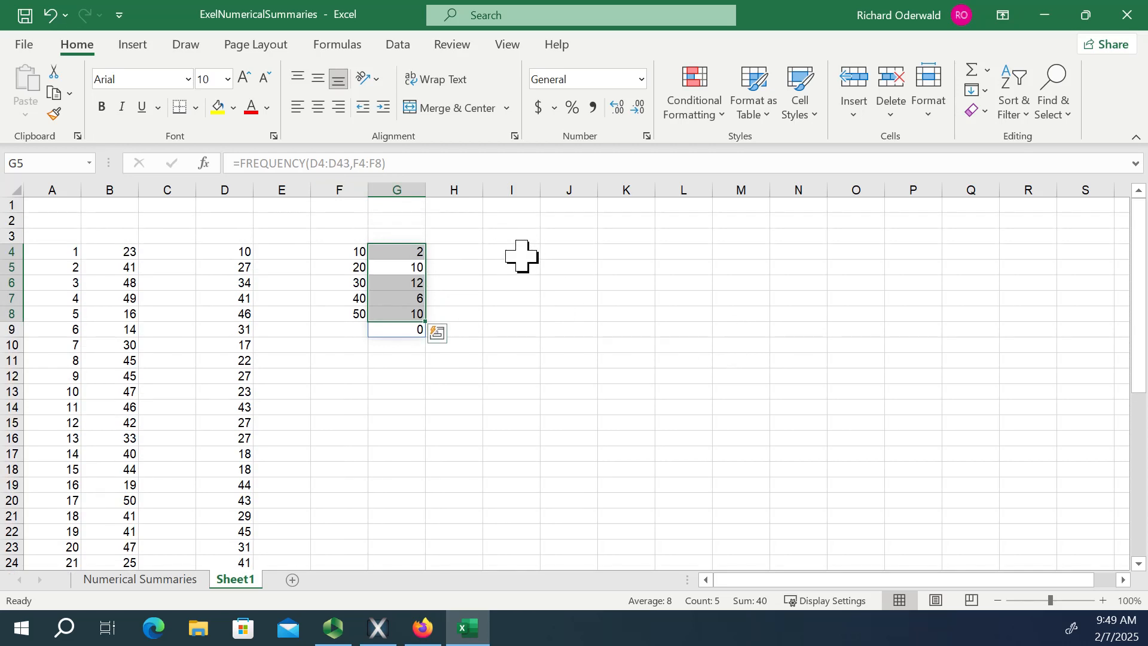
Clear the frequency counts from G4:G9.
{"action": "left_click", "coordinate": [439, 454]}
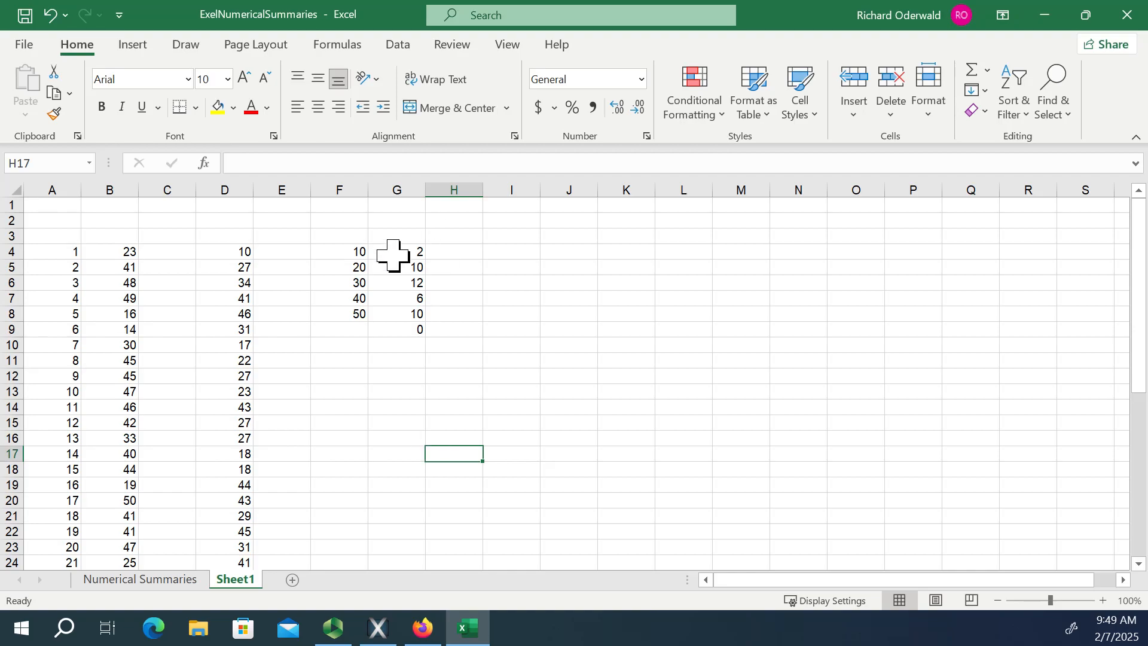
{"action": "left_click_drag", "start_coordinate": [390, 251], "coordinate": [412, 325]}
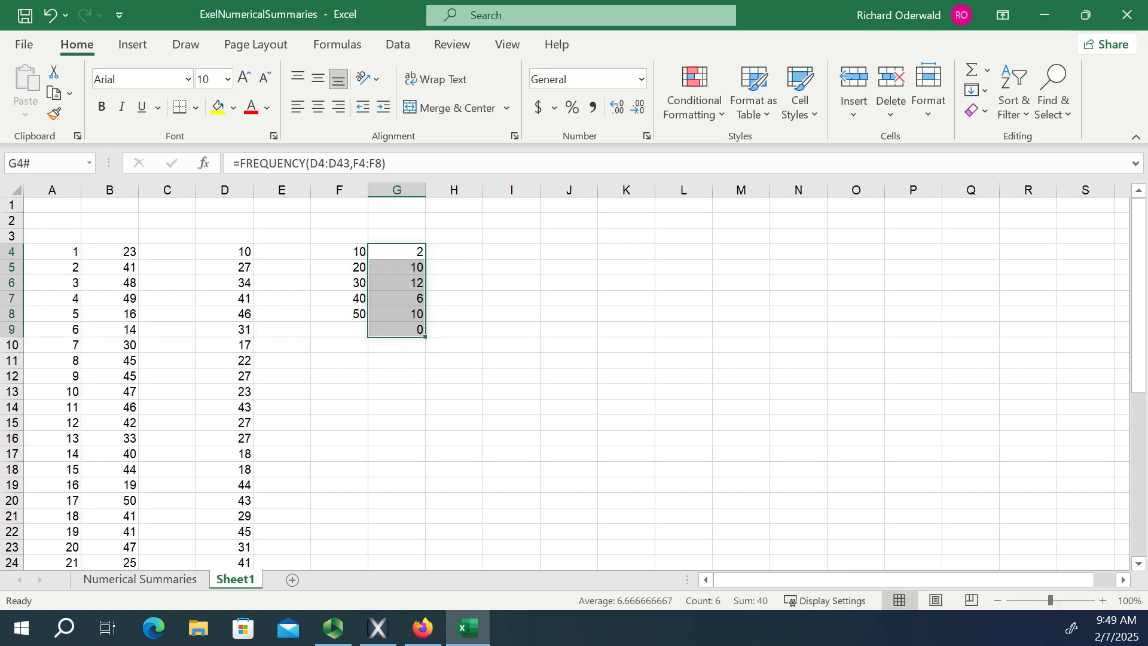
{"action": "key", "text": "Delete"}
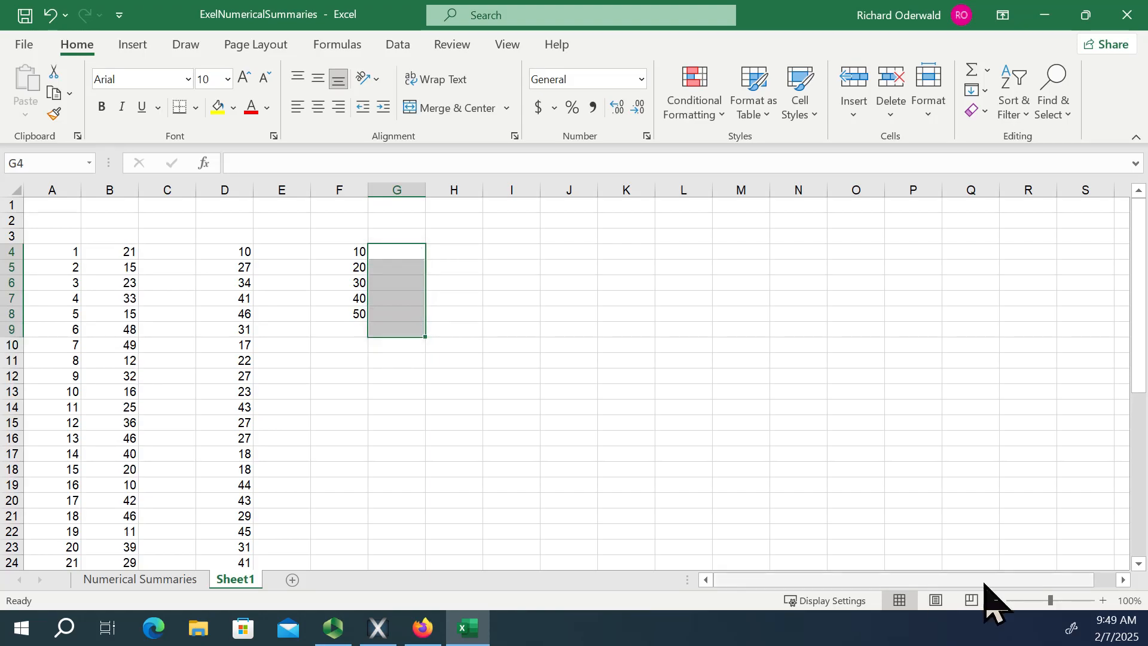
Enter the array formula =FREQUENCY(D4:D43,F4:F8) again in G4:G8 to count the fixed values per bin.
{"action": "left_click", "coordinate": [402, 253]}
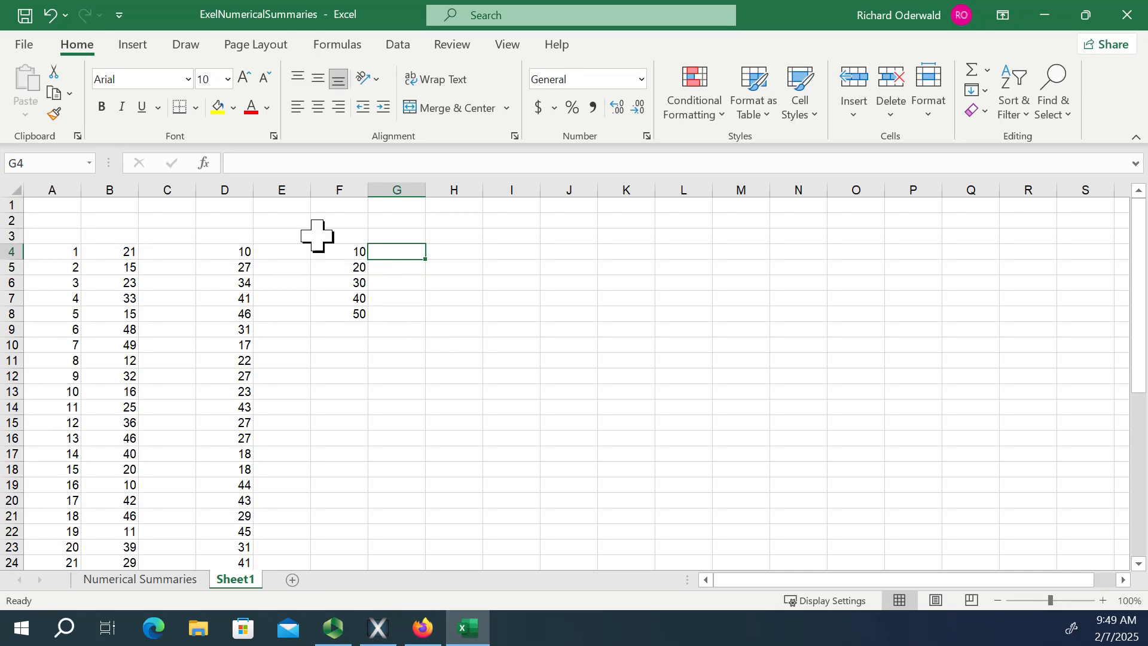
{"action": "left_click_drag", "start_coordinate": [402, 251], "coordinate": [394, 313]}
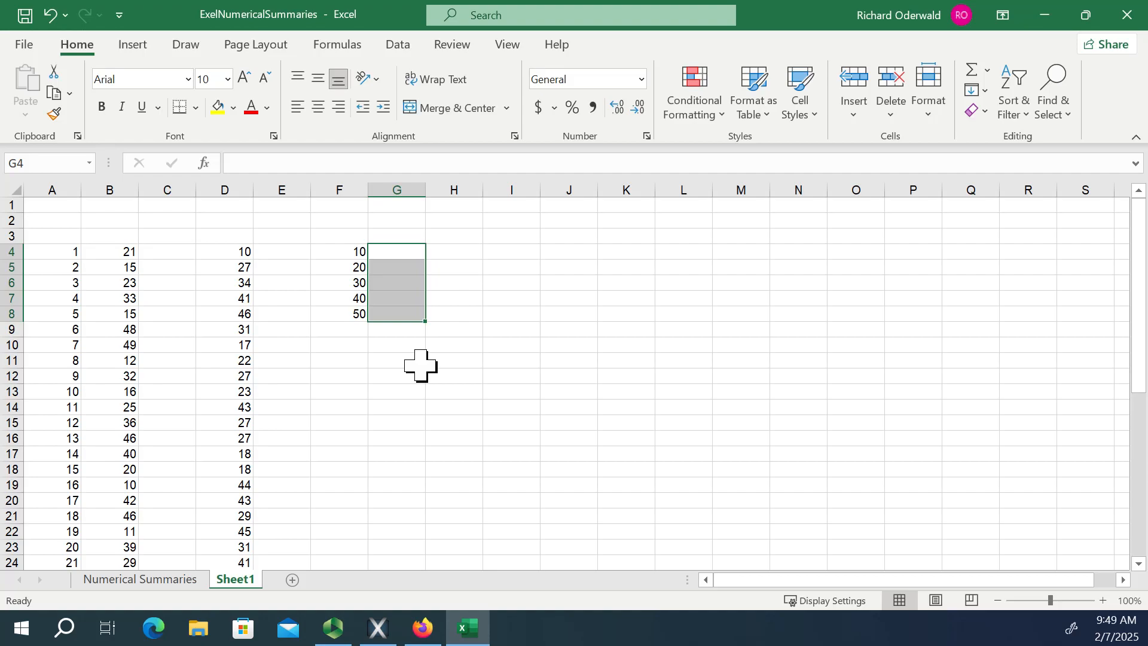
{"action": "type", "text": "="}
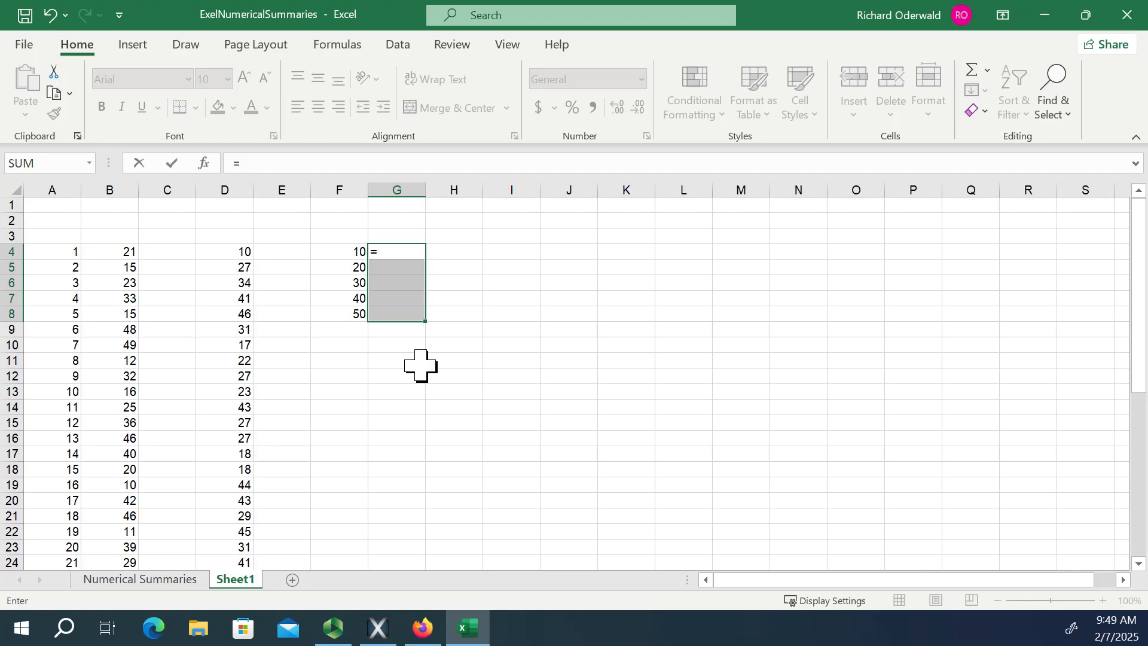
{"action": "type", "text": "fre"}
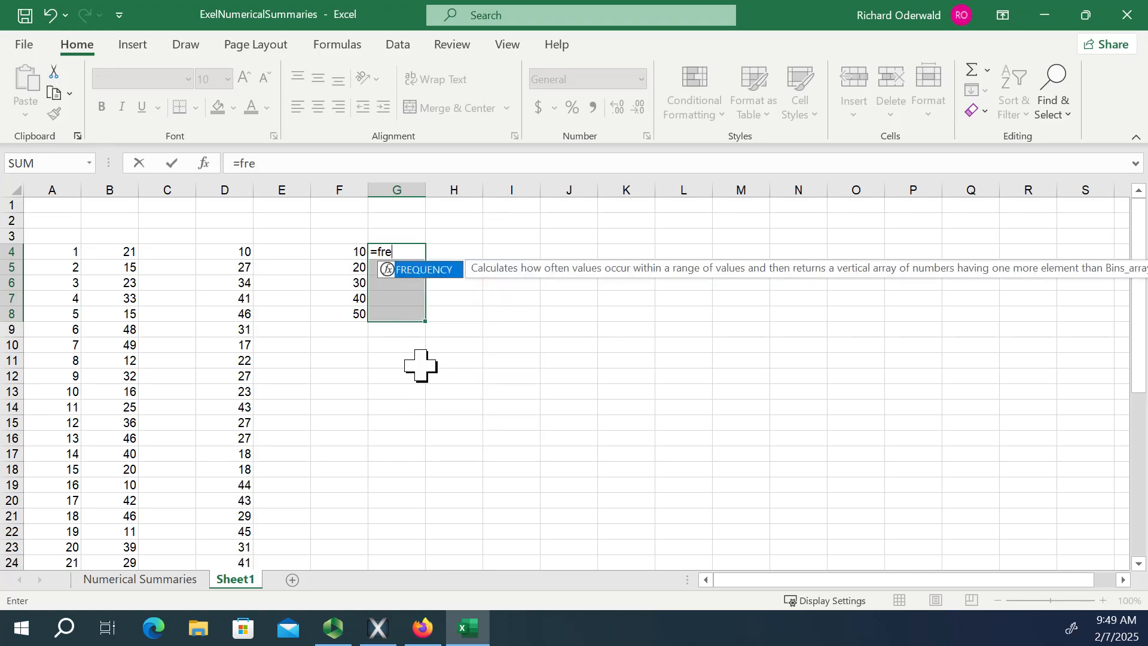
{"action": "double_click", "coordinate": [428, 270]}
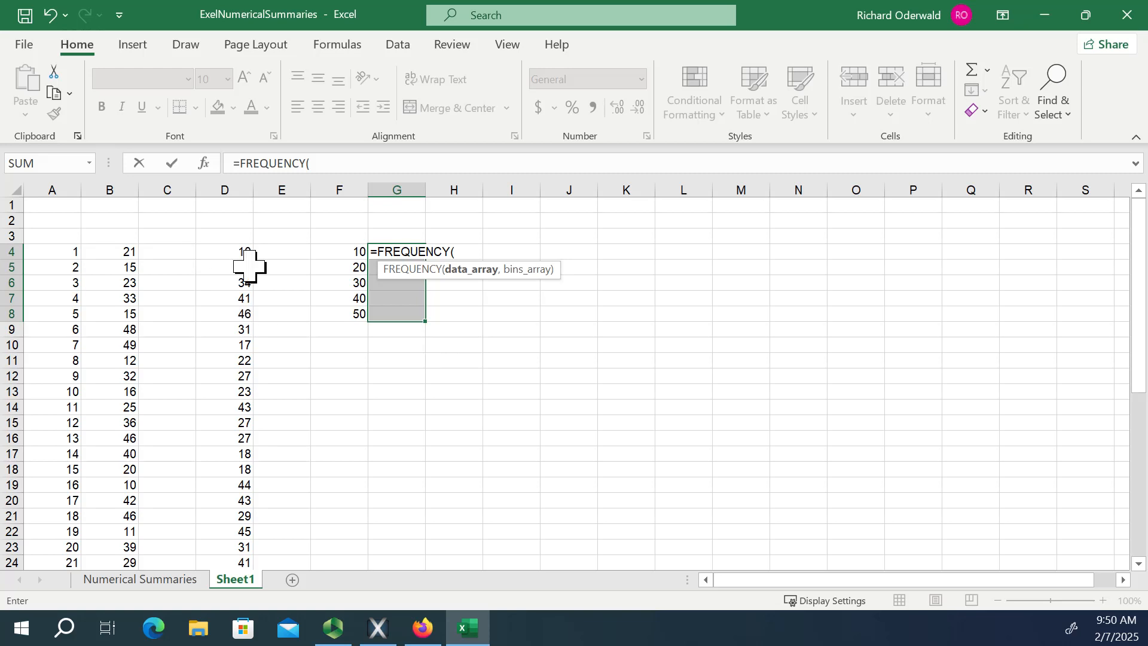
{"action": "left_click_drag", "start_coordinate": [226, 251], "coordinate": [226, 546]}
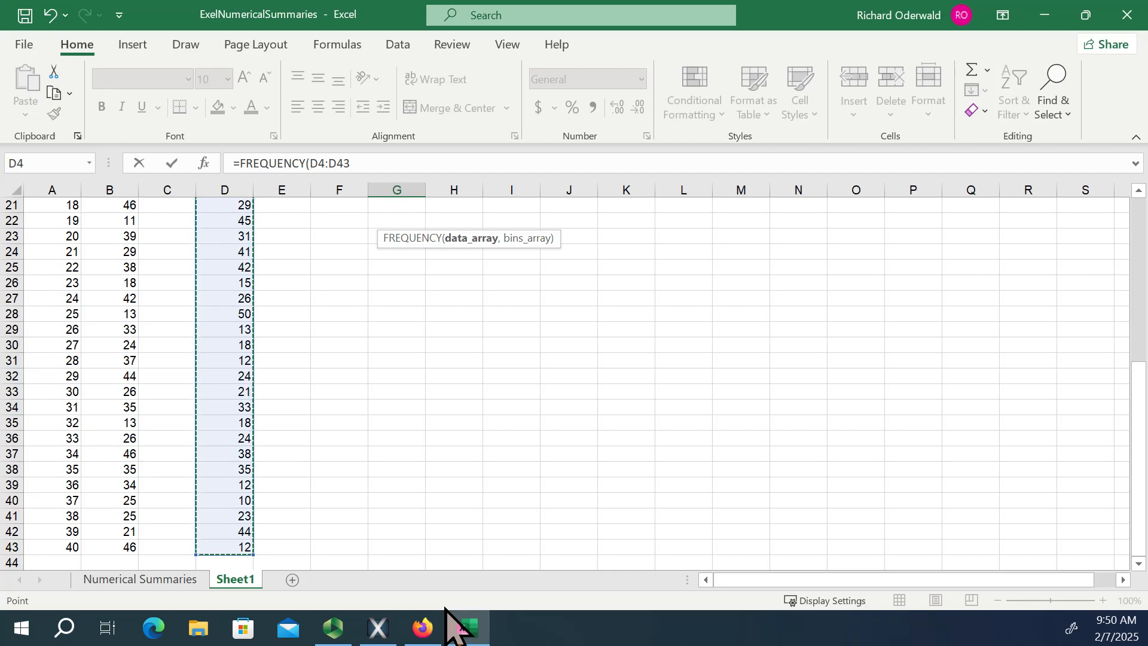
{"action": "type", "text": ","}
{"action": "scroll", "coordinate": [456, 530], "scroll_direction": "up", "scroll_amount": 6}
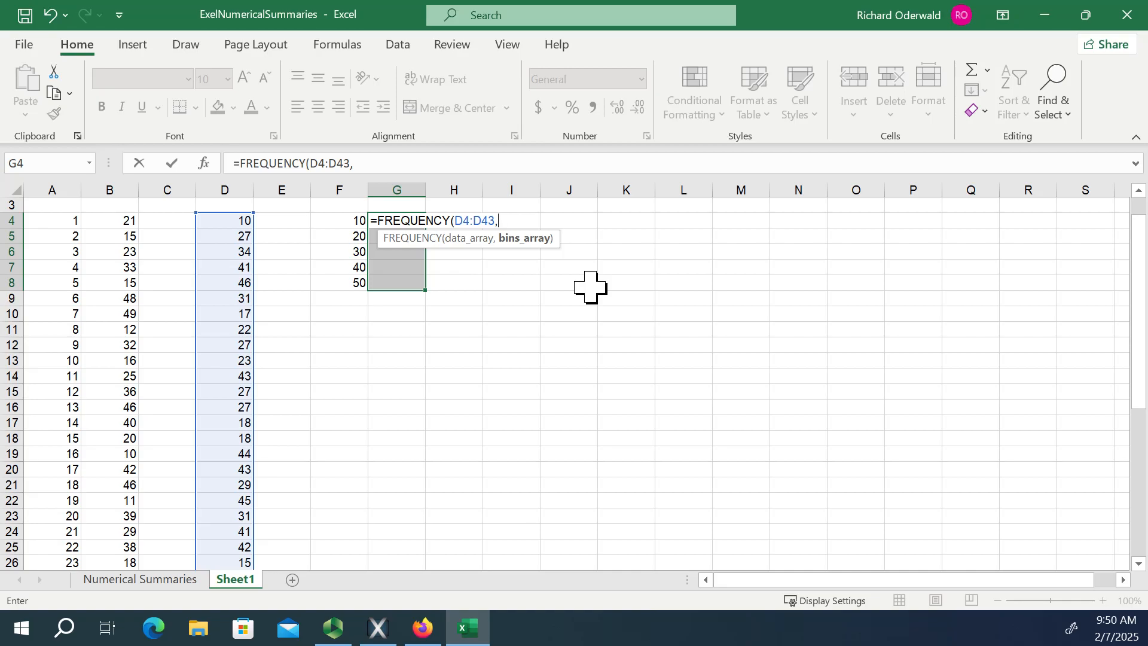
{"action": "left_click", "coordinate": [351, 221]}
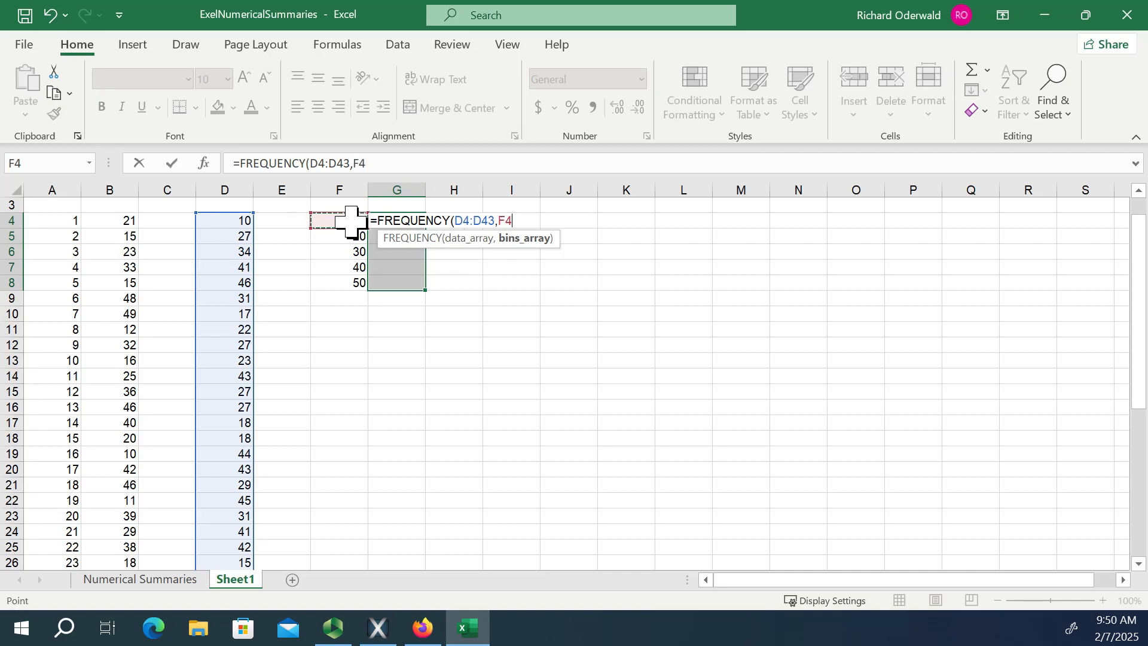
{"action": "left_click_drag", "start_coordinate": [351, 221], "coordinate": [351, 281]}
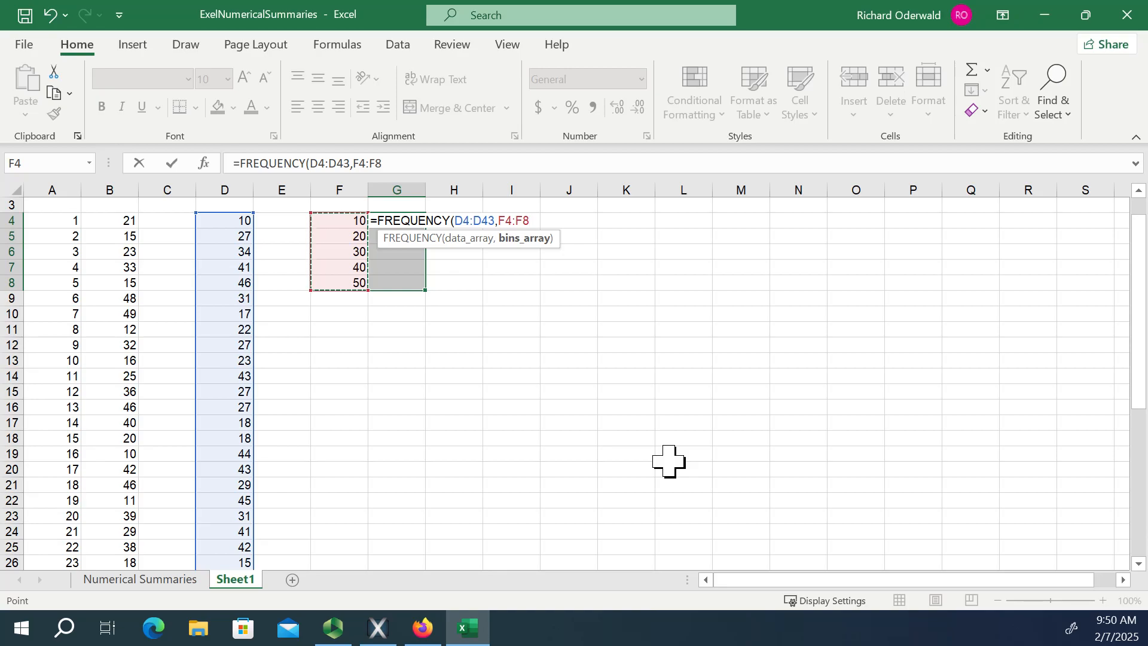
{"action": "type", "text": ")"}
{"action": "key", "text": "Return"}
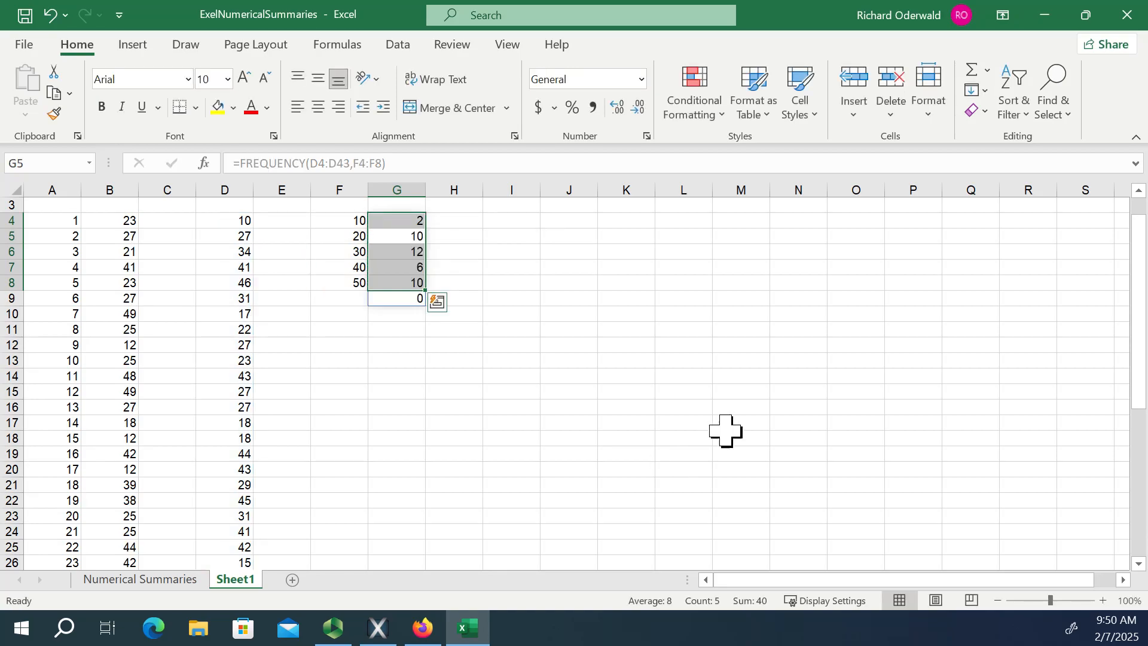
{"action": "left_click", "coordinate": [773, 356]}
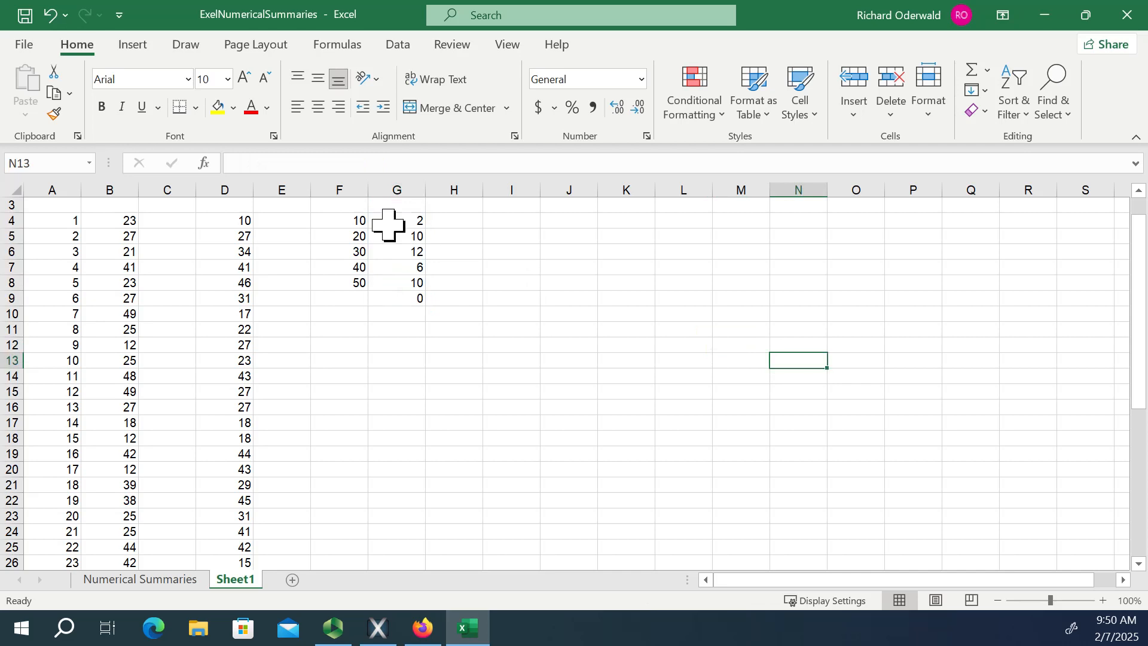
{"action": "scroll", "coordinate": [1000, 243], "scroll_direction": "up", "scroll_amount": 1}
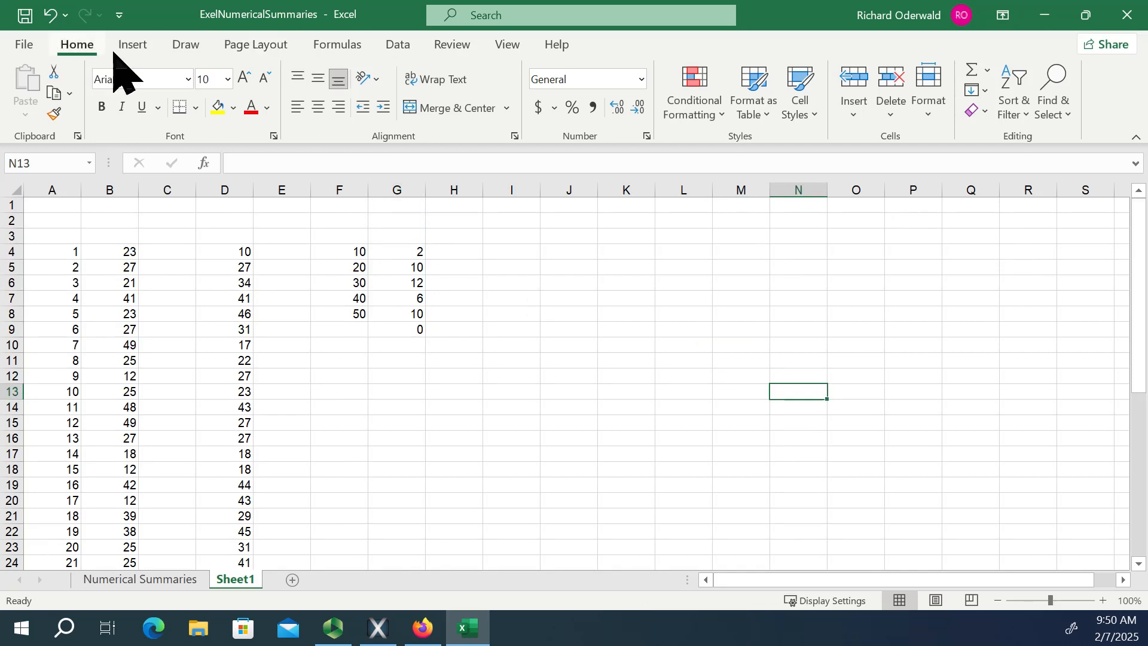
Start the Histogram tool from the Data Analysis tools.
{"action": "left_click", "coordinate": [398, 45]}
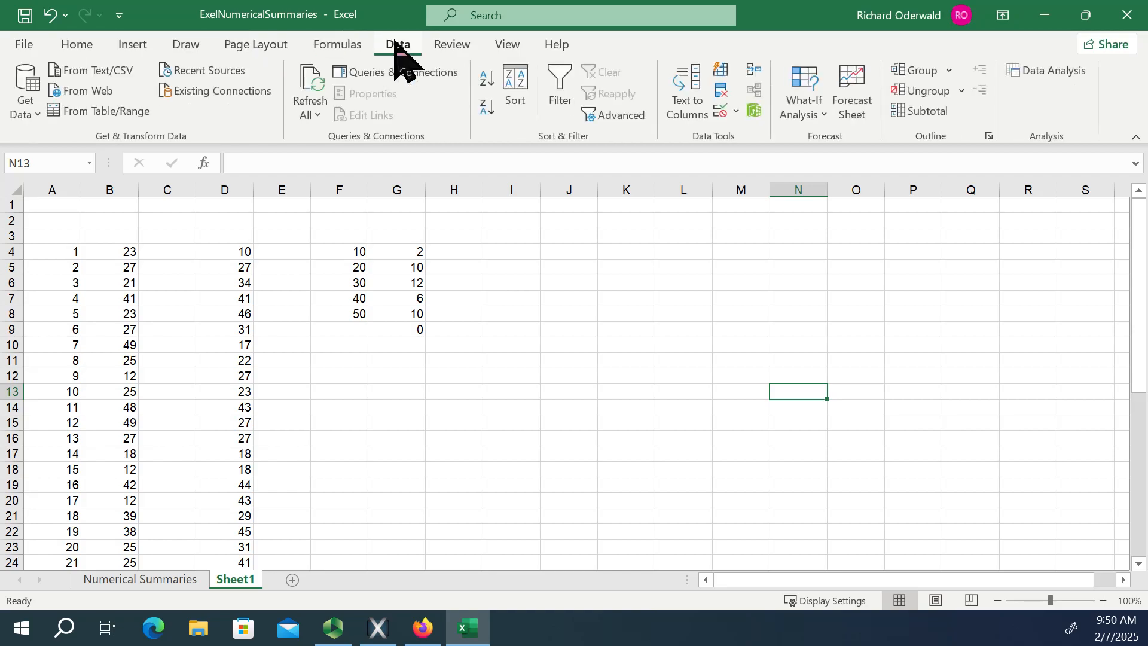
{"action": "left_click", "coordinate": [1046, 70]}
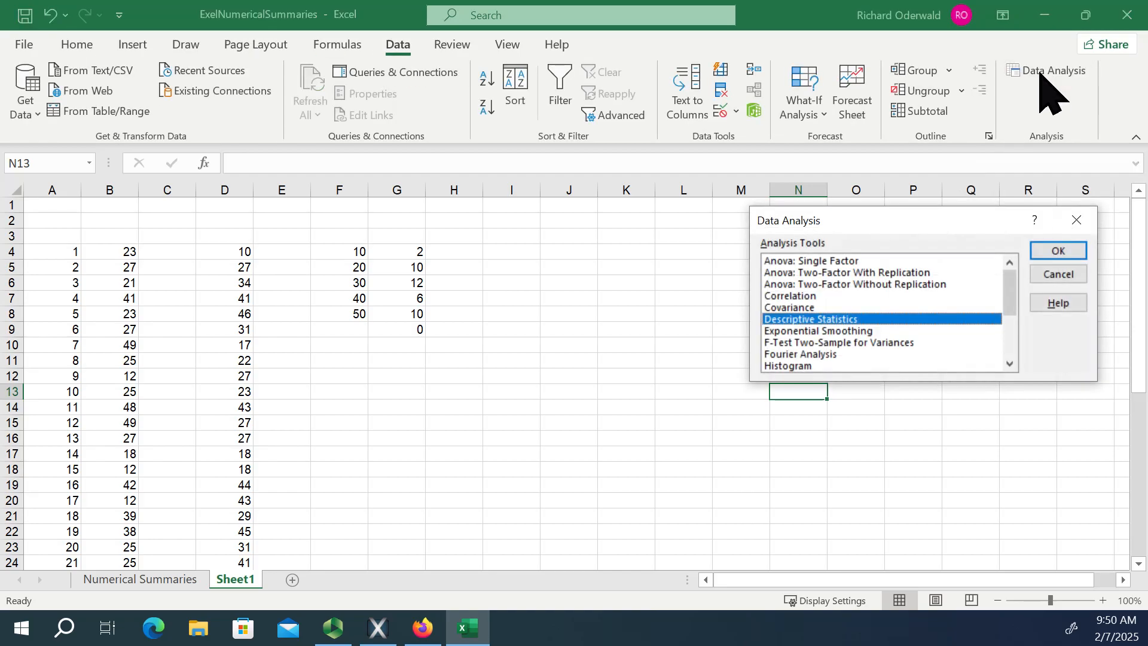
{"action": "double_click", "coordinate": [1010, 364]}
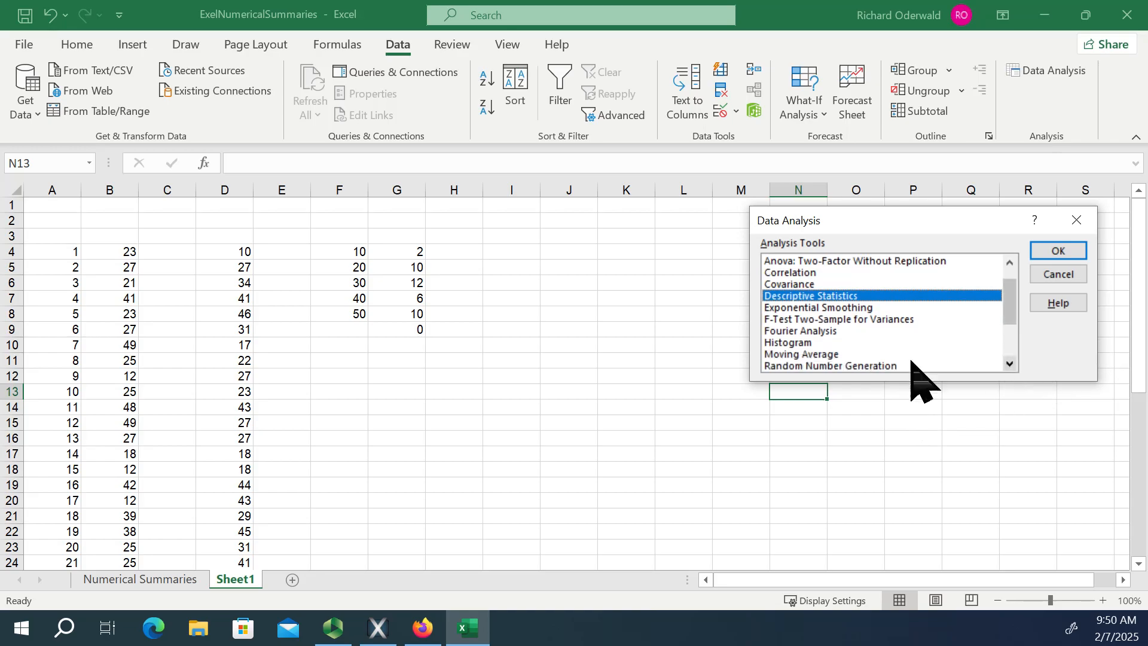
{"action": "left_click", "coordinate": [802, 343]}
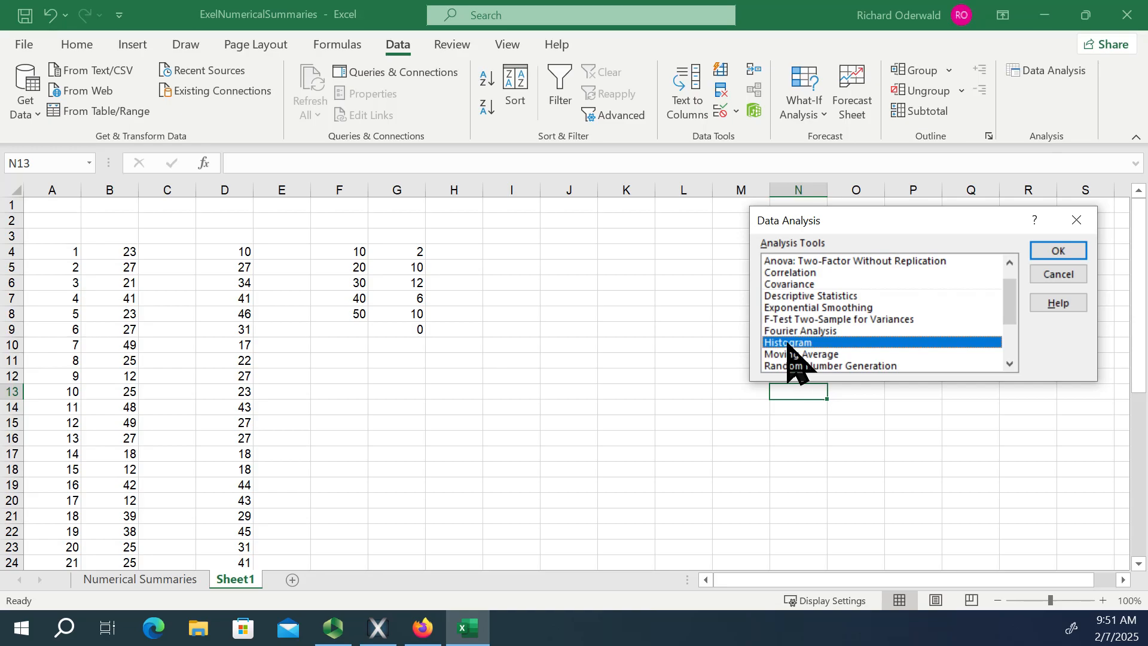
{"action": "left_click", "coordinate": [1058, 251]}
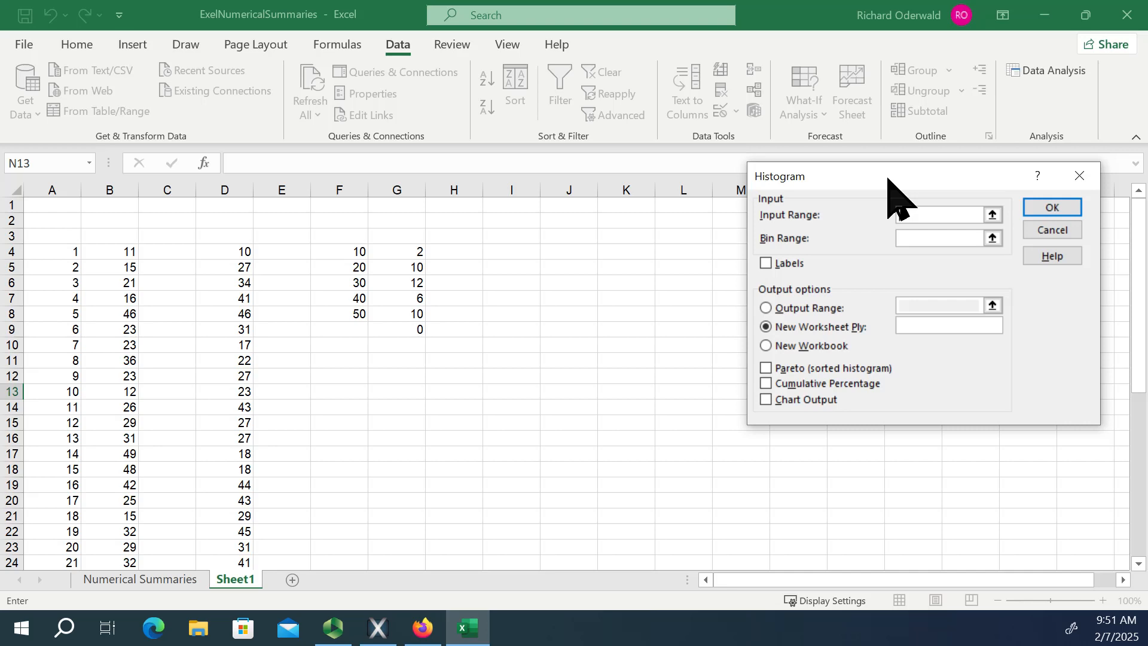
Set the histogram's input range to the fixed values in D4:D43 and its bin range to F4:F8.
{"action": "left_click", "coordinate": [993, 215]}
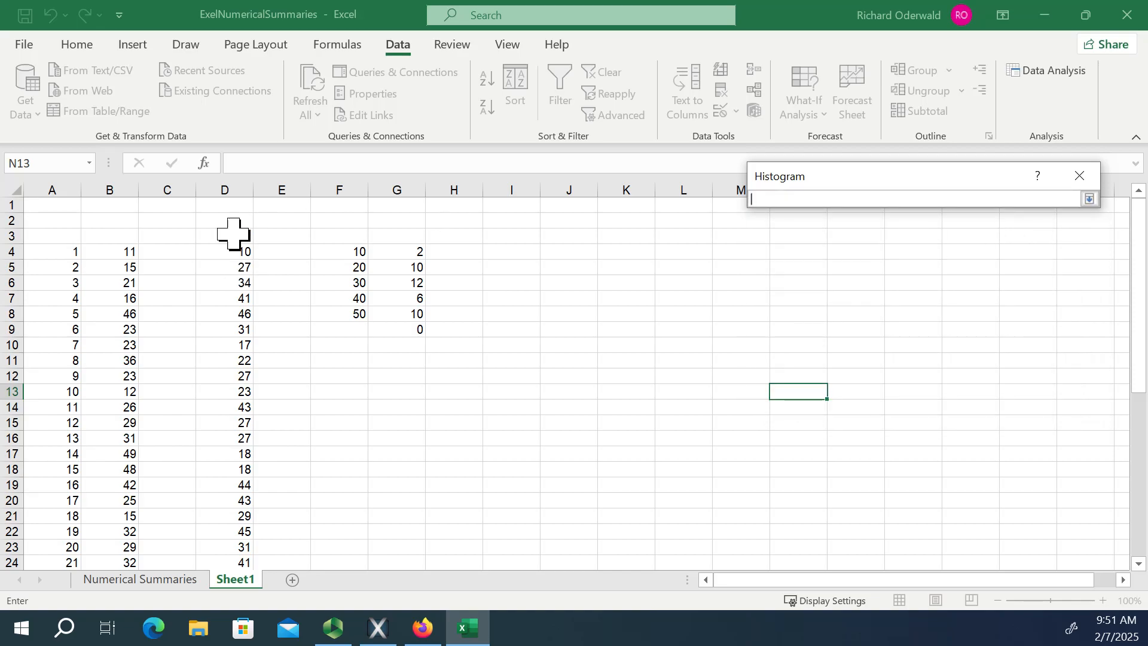
{"action": "left_click", "coordinate": [234, 254]}
{"action": "left_click_drag", "start_coordinate": [233, 254], "coordinate": [225, 546]}
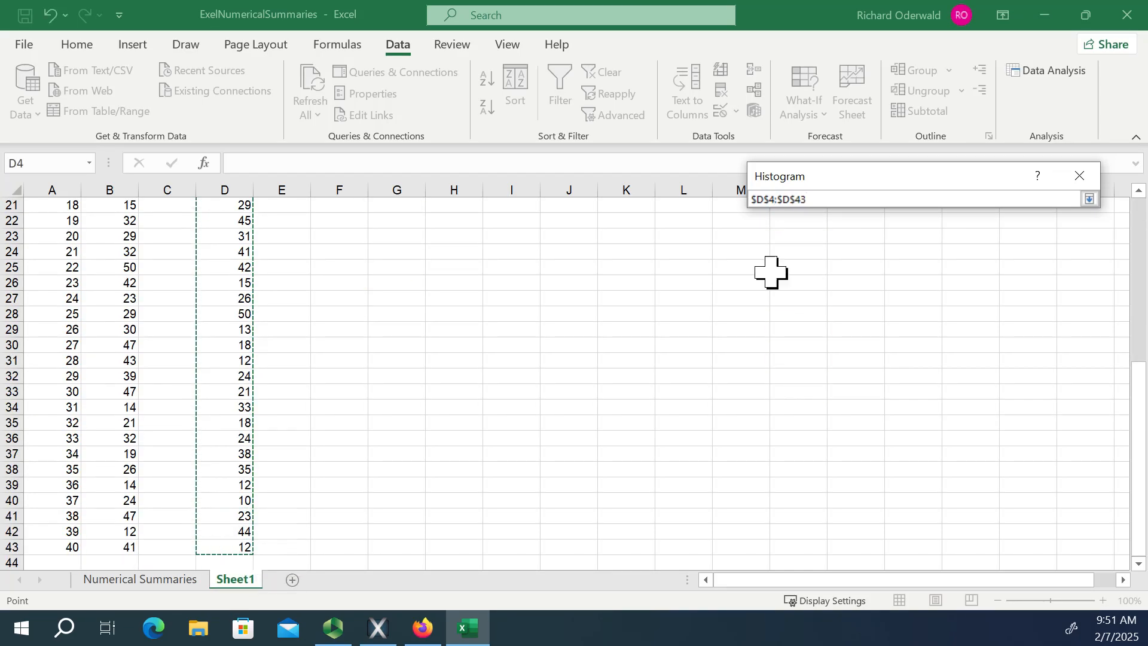
{"action": "left_click", "coordinate": [1089, 199]}
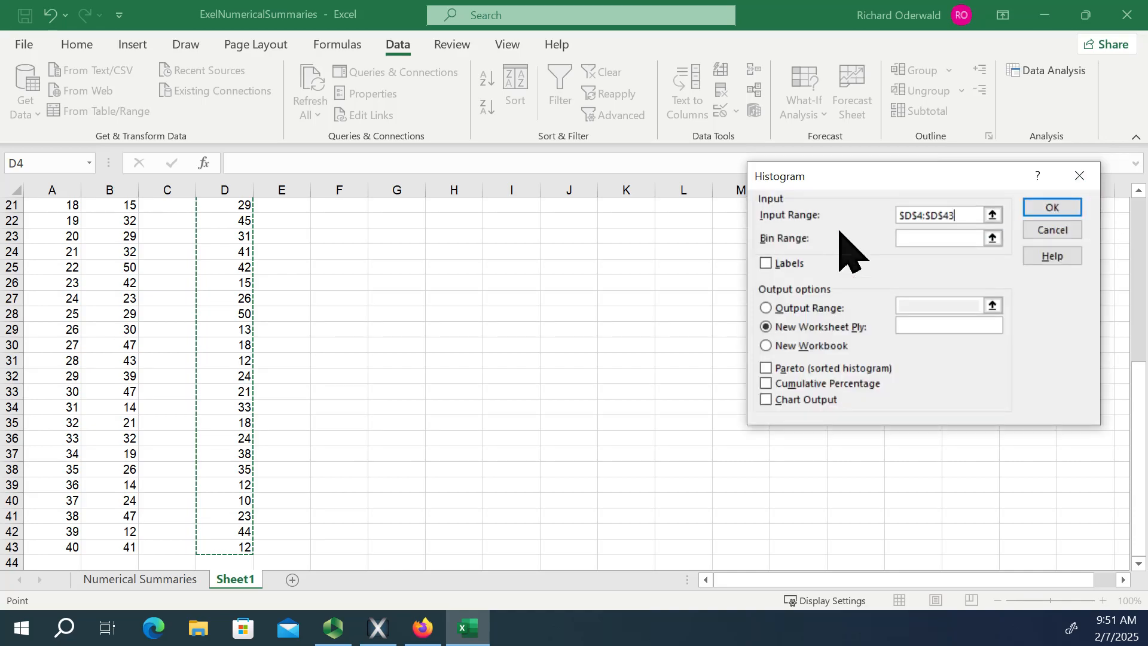
{"action": "left_click", "coordinate": [992, 239]}
{"action": "scroll", "coordinate": [572, 309], "scroll_direction": "up", "scroll_amount": 7}
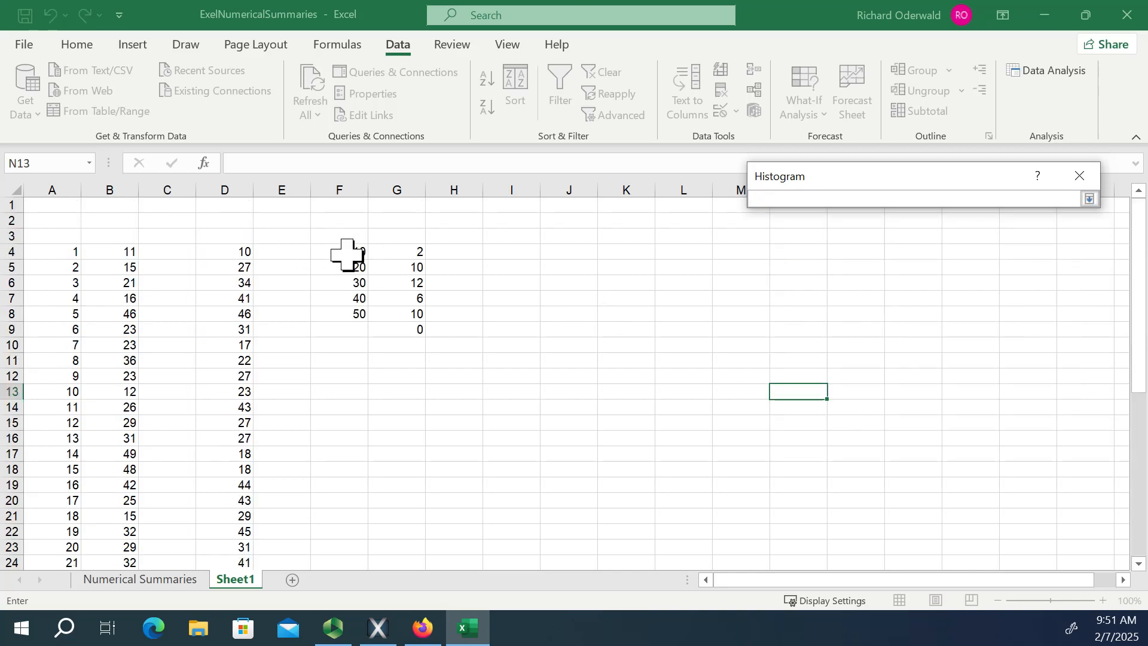
{"action": "left_click_drag", "start_coordinate": [358, 241], "coordinate": [368, 307]}
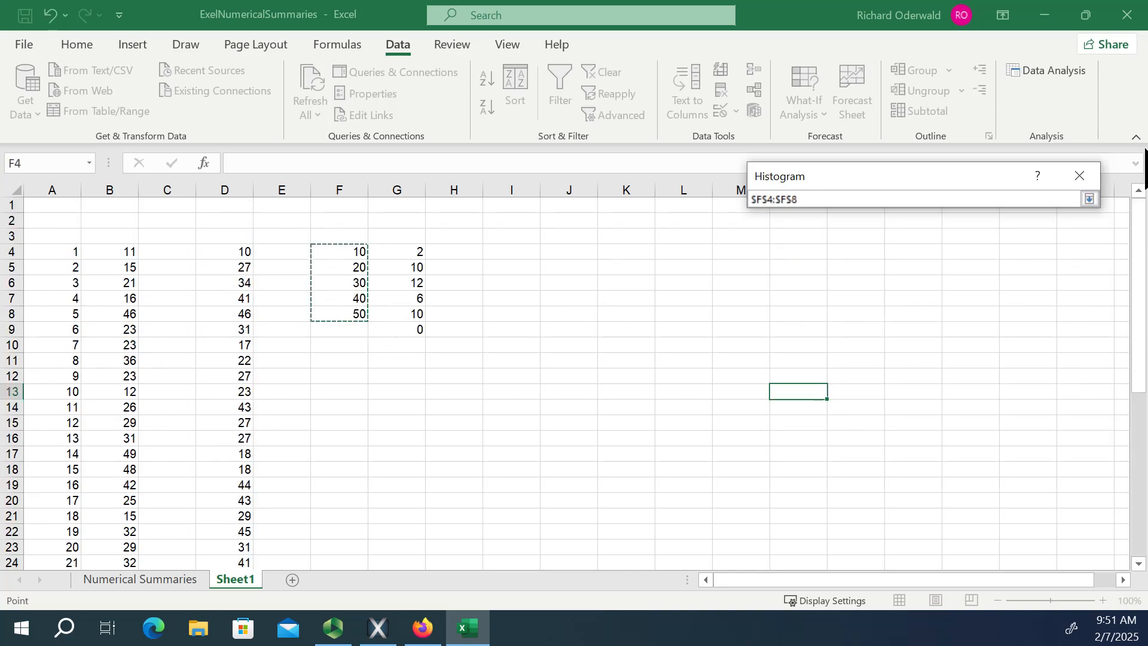
{"action": "left_click", "coordinate": [1089, 199]}
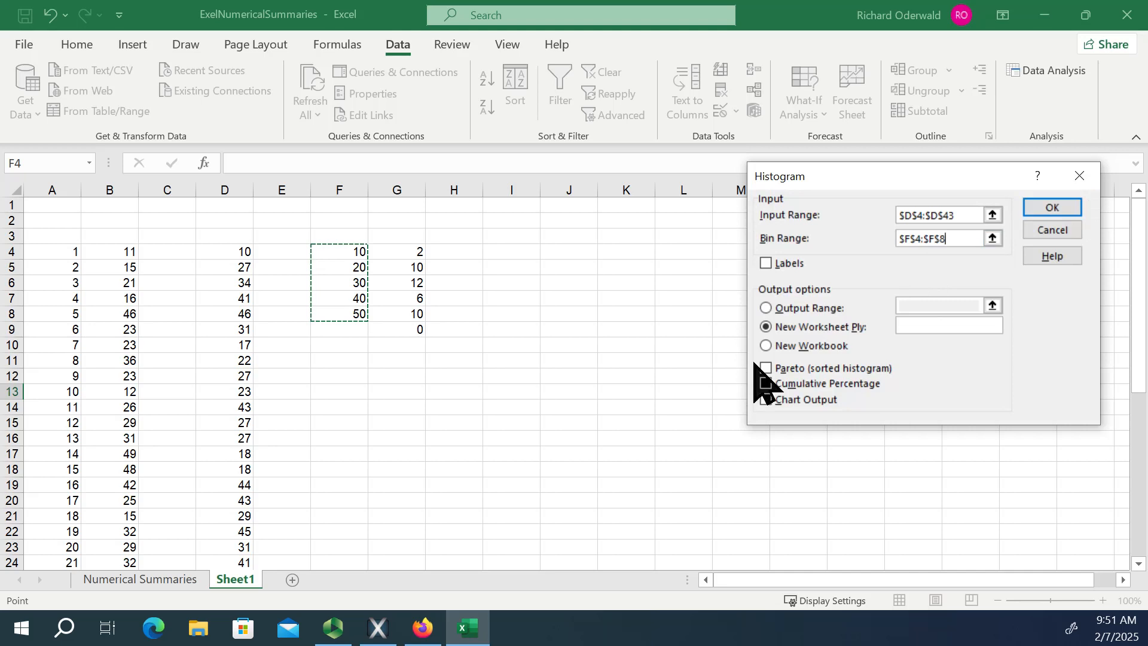
Set the histogram's output range to cell K4 and generate the bin and frequency table there.
{"action": "left_click", "coordinate": [766, 307]}
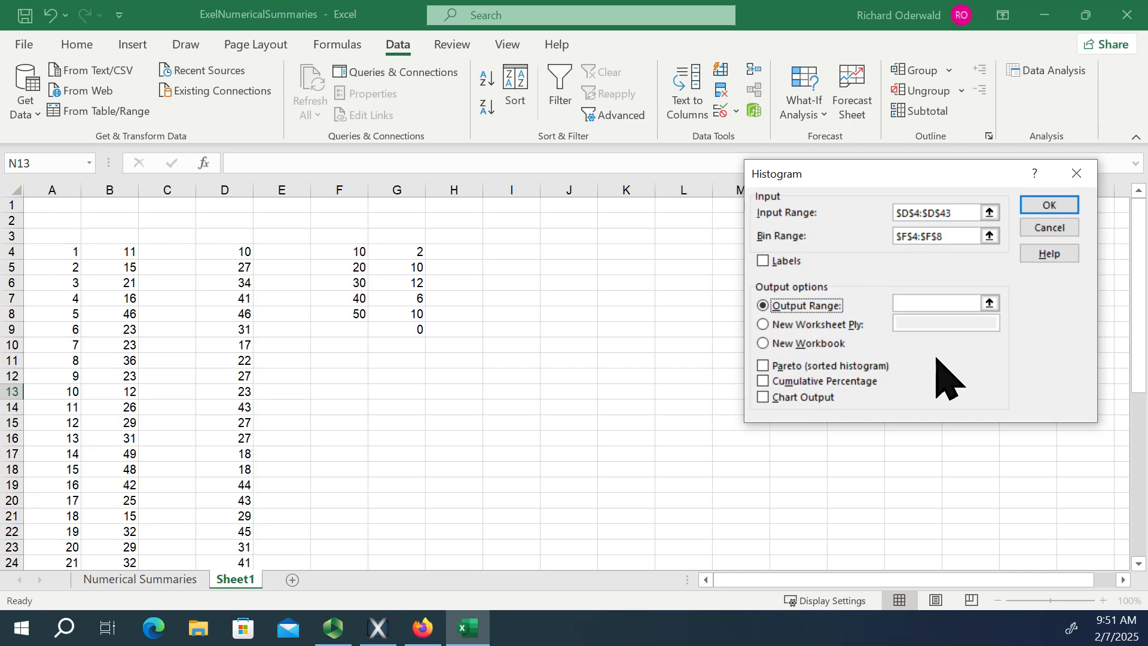
{"action": "left_click", "coordinate": [990, 304]}
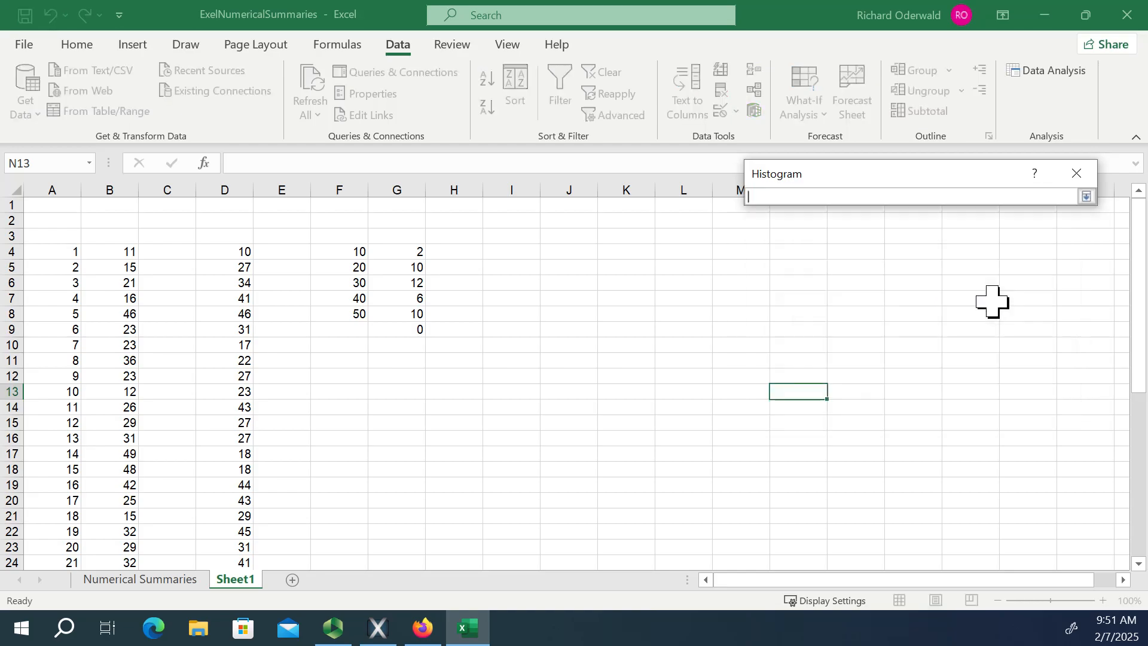
{"action": "left_click", "coordinate": [619, 252]}
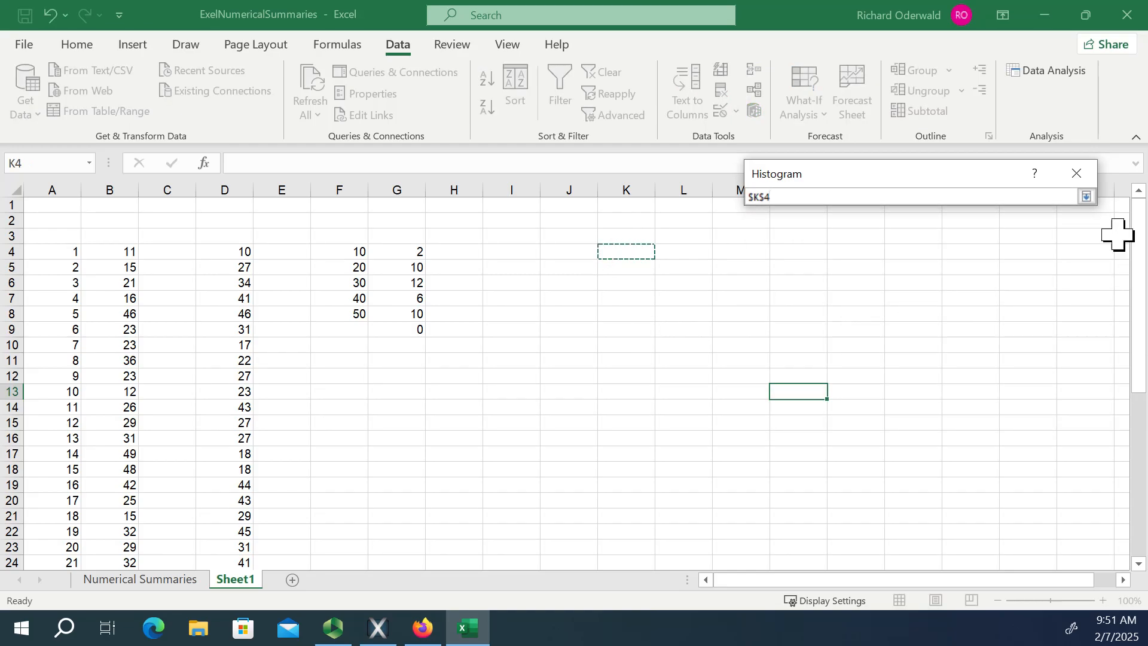
{"action": "left_click", "coordinate": [1085, 196]}
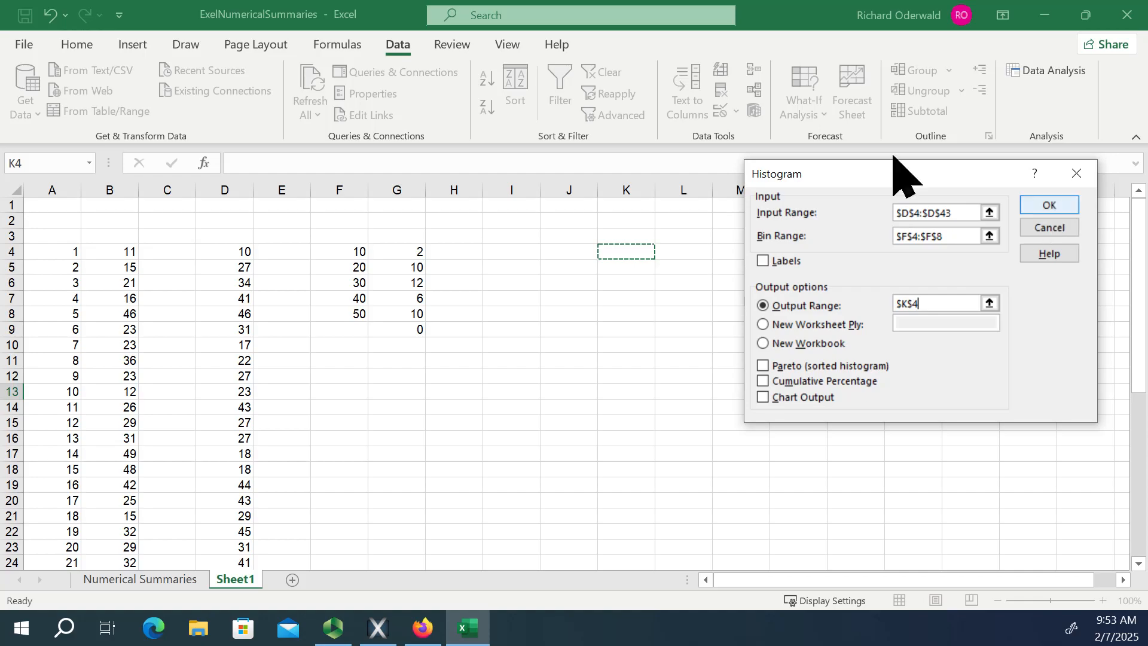
{"action": "left_click", "coordinate": [1047, 204]}
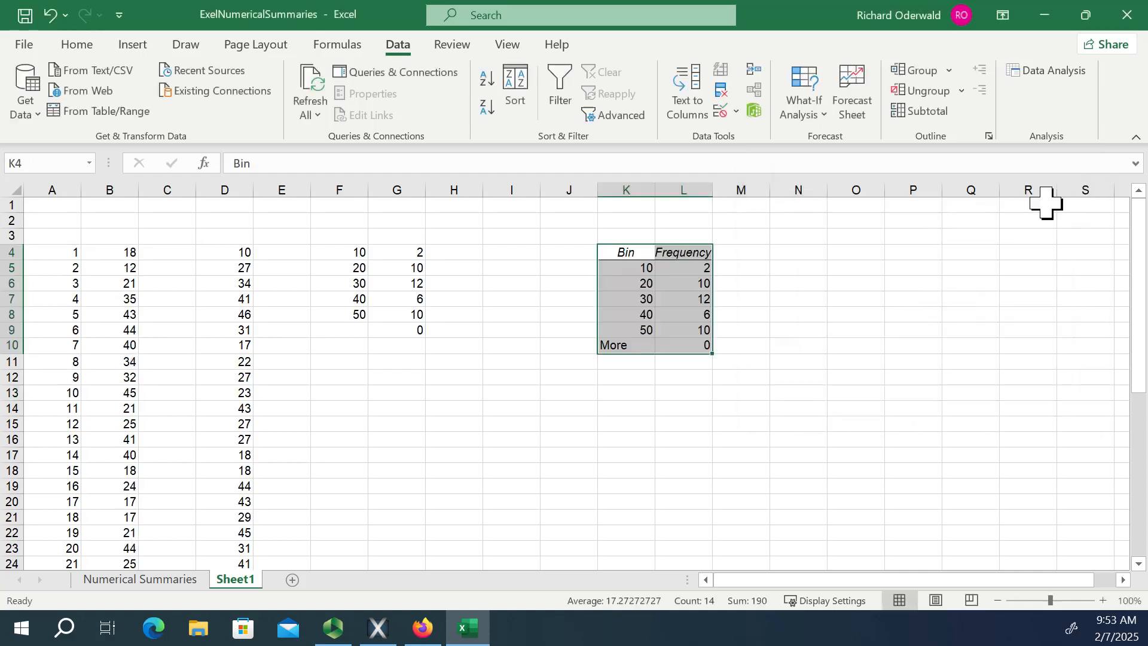
{"action": "left_click", "coordinate": [877, 367]}
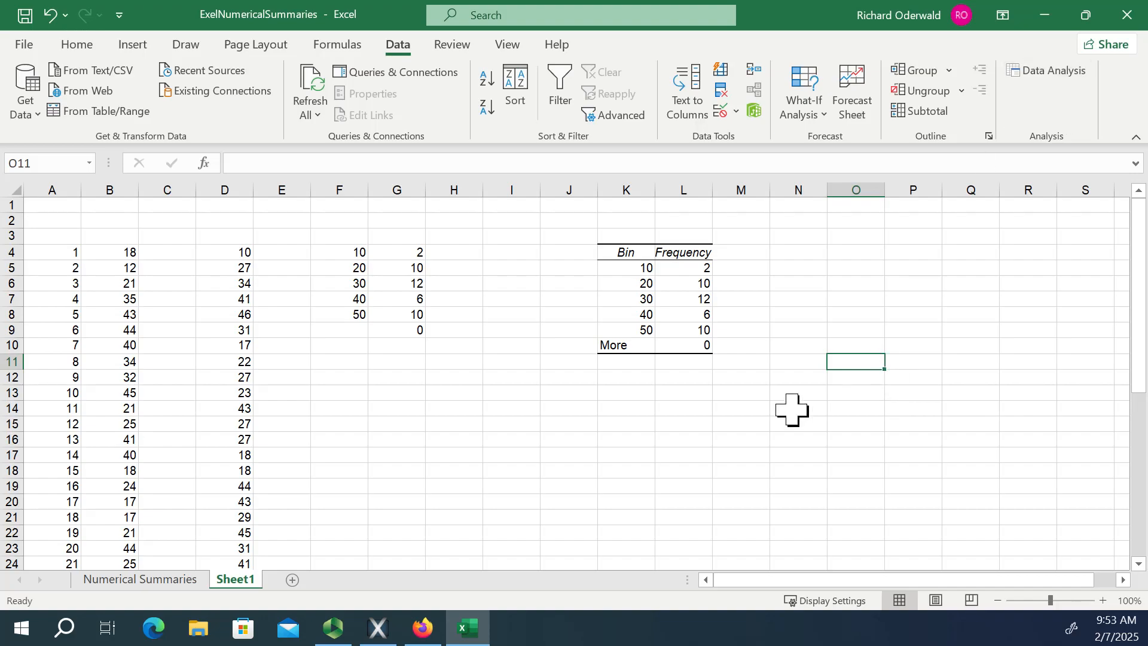
{"action": "scroll", "coordinate": [792, 410], "scroll_direction": "down", "scroll_amount": 3}
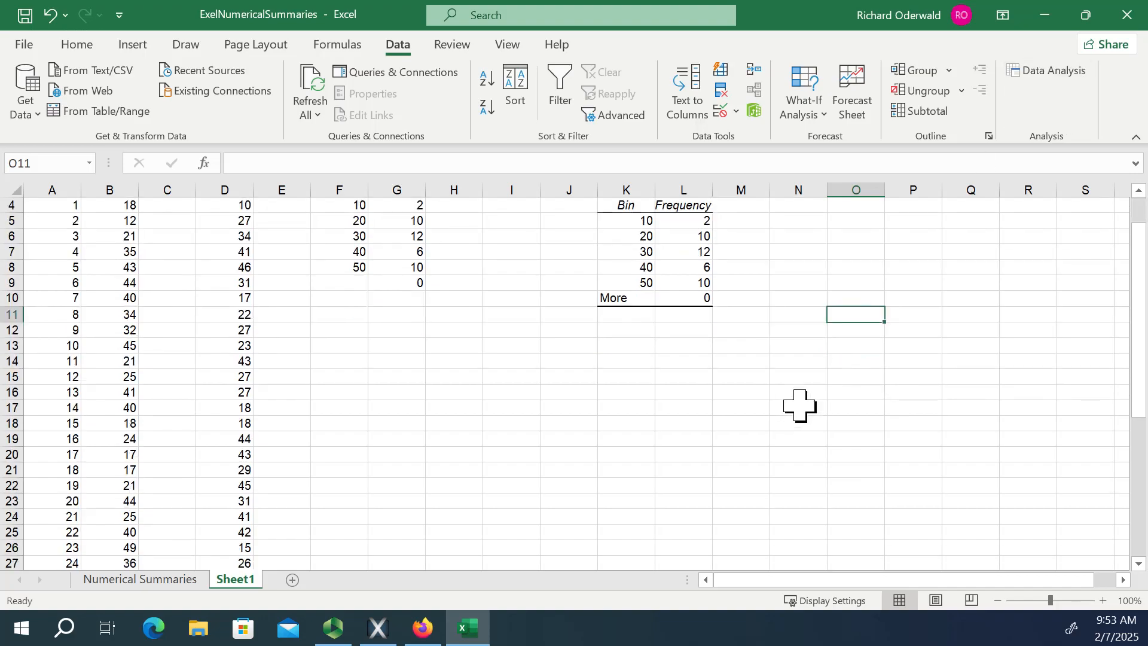
{"action": "left_click", "coordinate": [148, 579]}
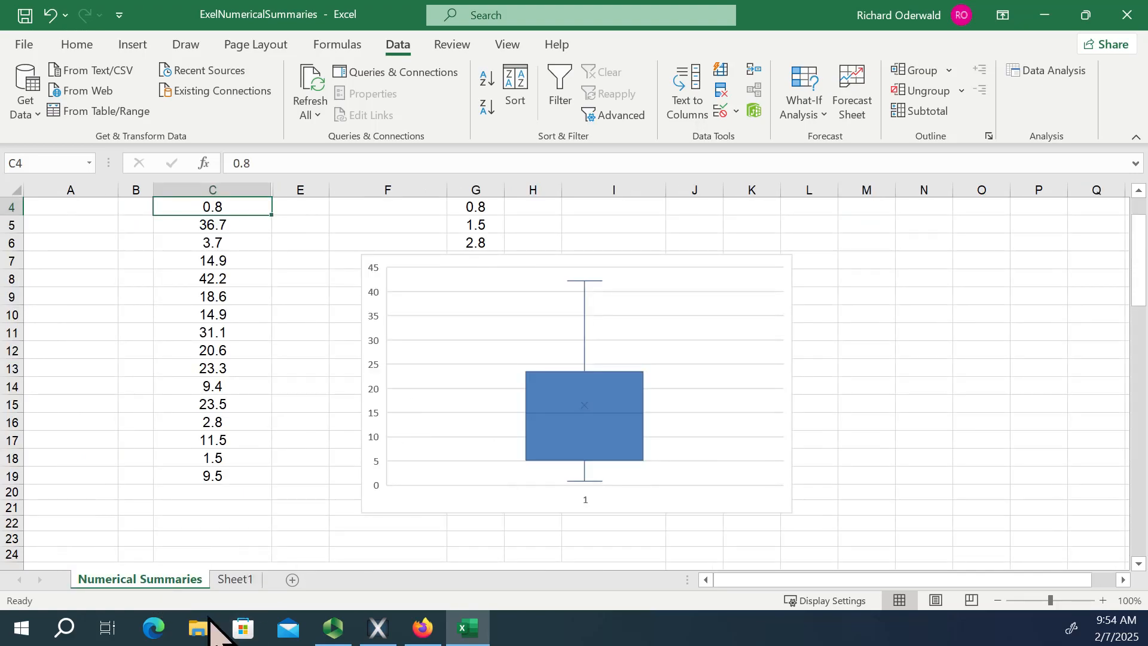
{"action": "left_click", "coordinate": [235, 580]}
{"action": "scroll", "coordinate": [634, 449], "scroll_direction": "up", "scroll_amount": 3}
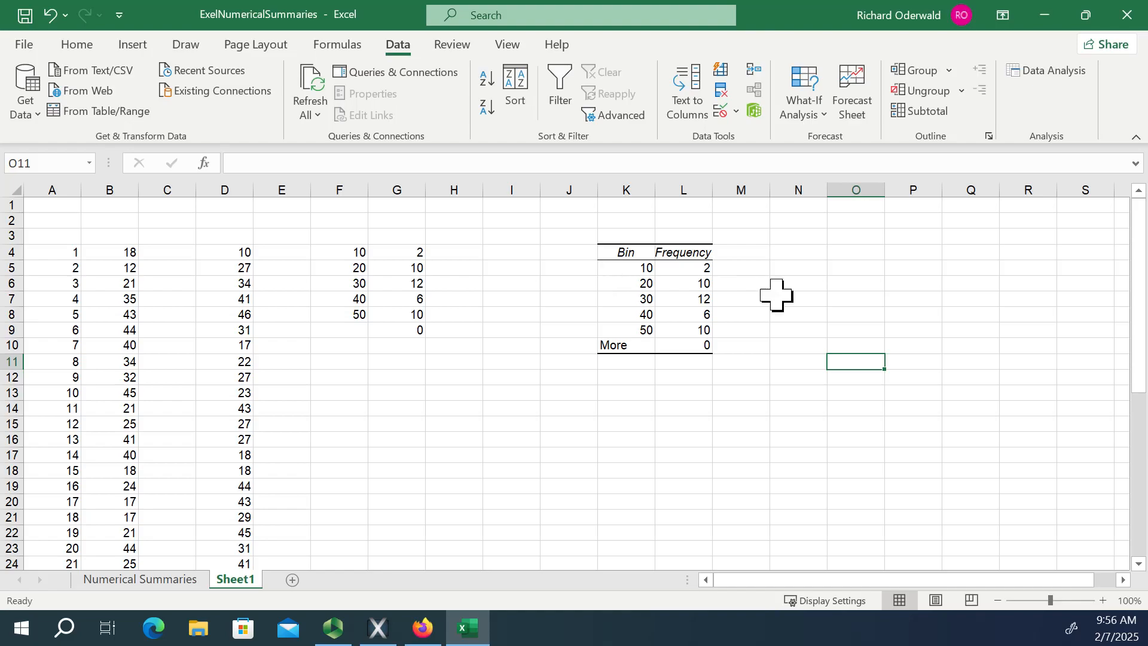
Start the Histogram analysis again and clear its previous input, bin and output ranges.
{"action": "left_click", "coordinate": [1049, 71]}
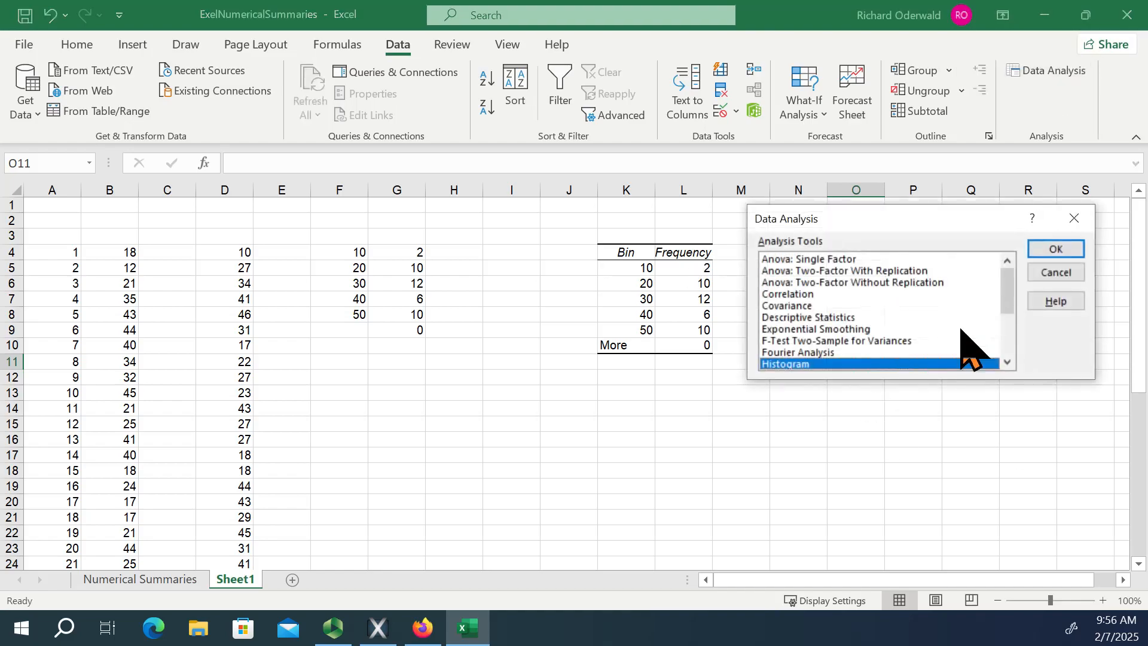
{"action": "left_click", "coordinate": [1008, 362]}
{"action": "left_click", "coordinate": [1008, 362]}
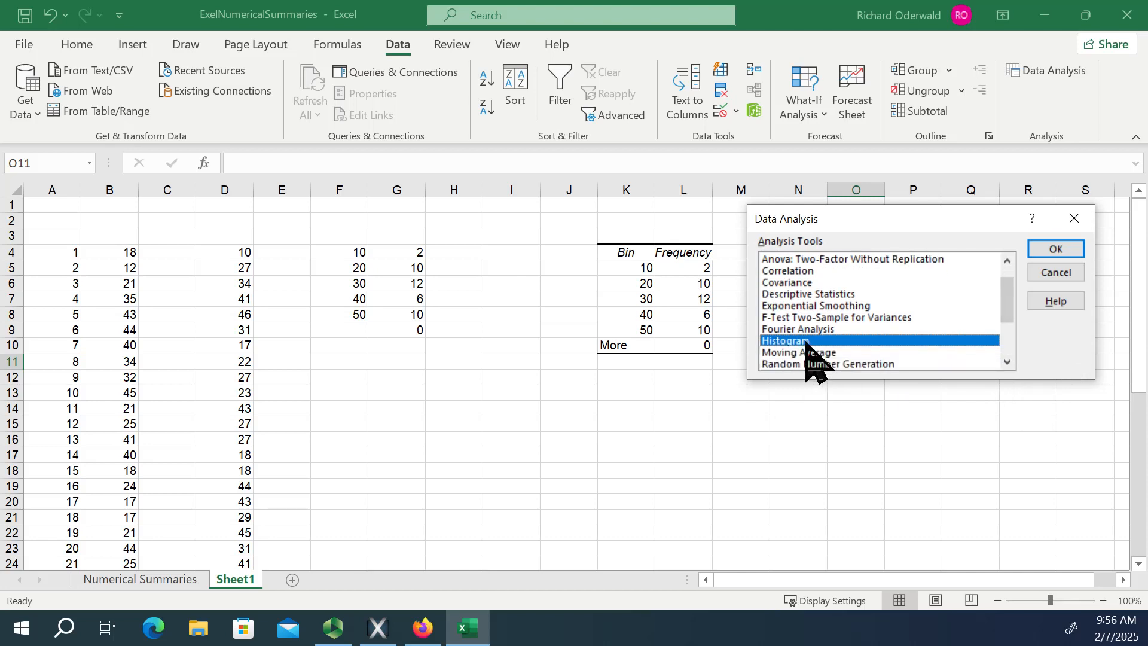
{"action": "left_click", "coordinate": [1048, 248]}
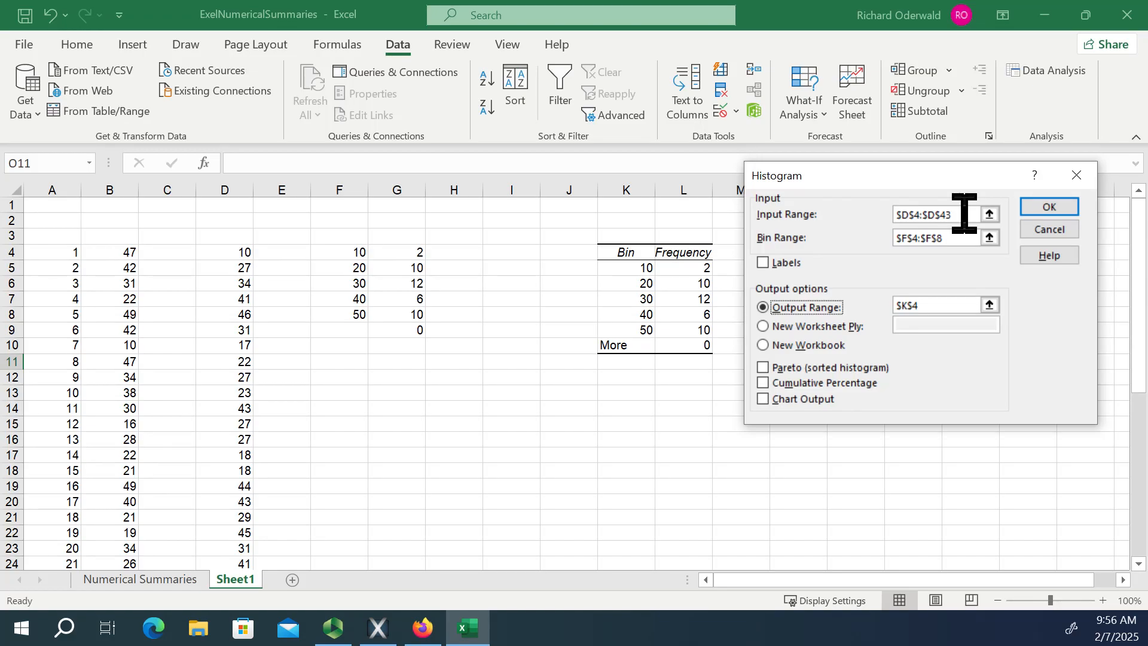
{"action": "left_click_drag", "start_coordinate": [963, 213], "coordinate": [867, 215]}
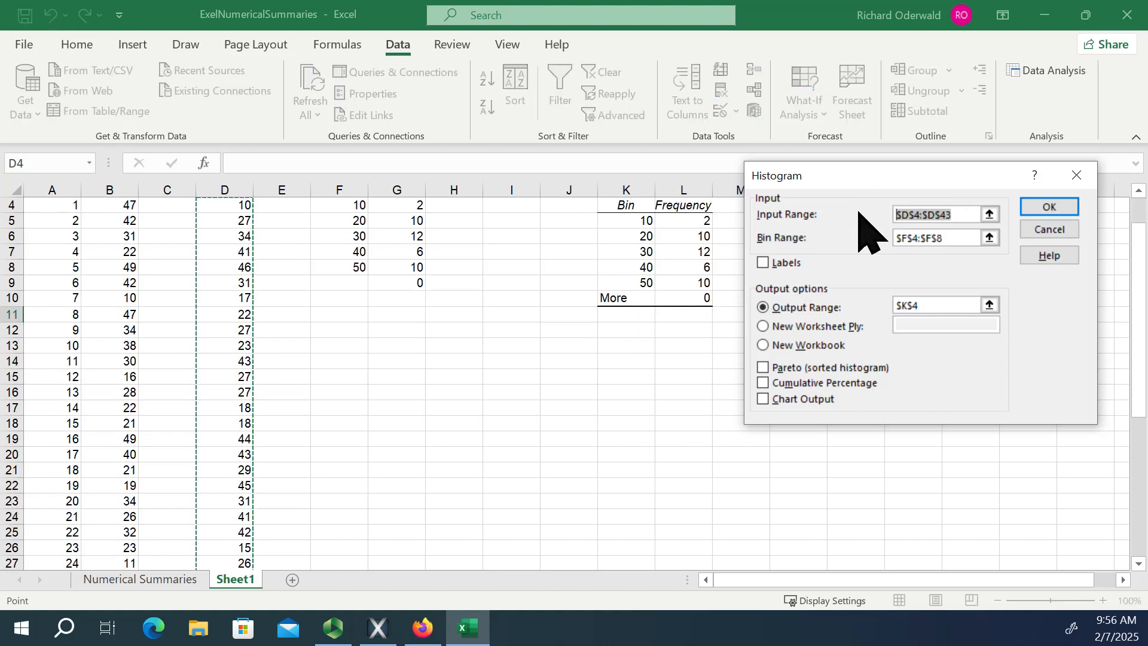
{"action": "key", "text": "BackSpace"}
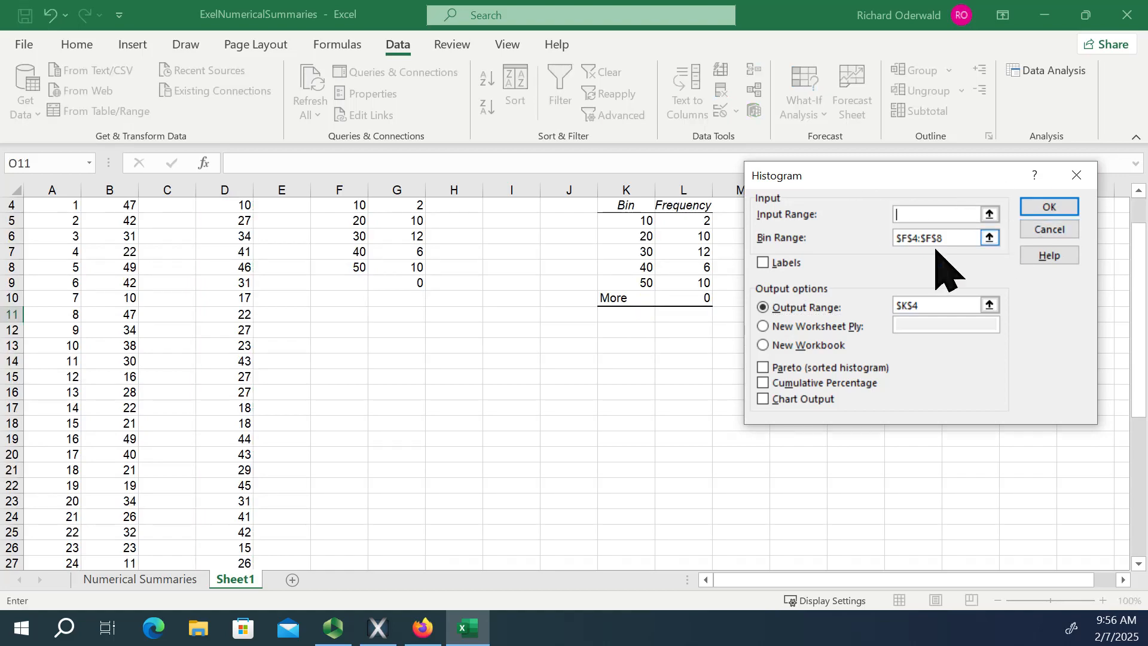
{"action": "left_click_drag", "start_coordinate": [952, 239], "coordinate": [863, 239]}
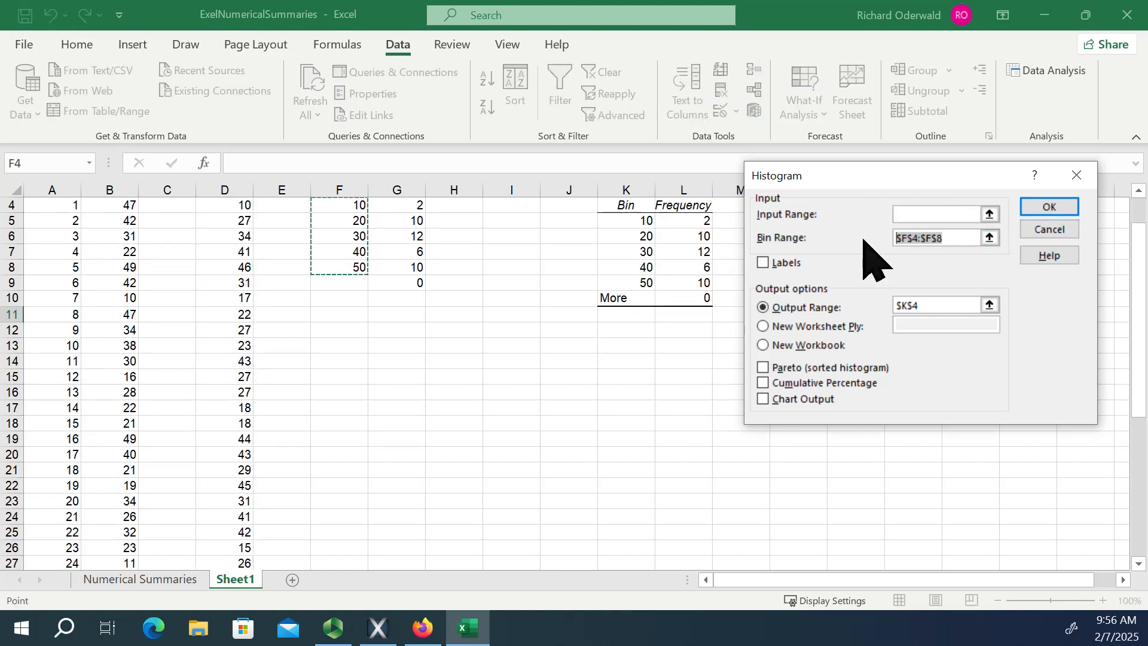
{"action": "key", "text": "BackSpace"}
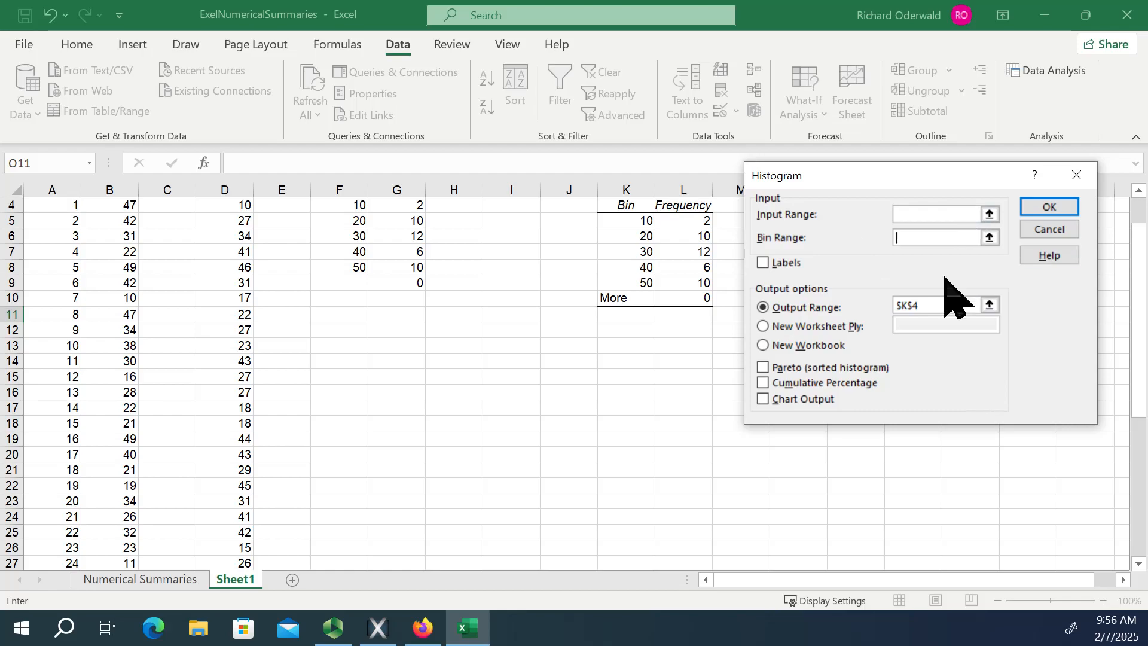
{"action": "left_click_drag", "start_coordinate": [945, 304], "coordinate": [781, 304]}
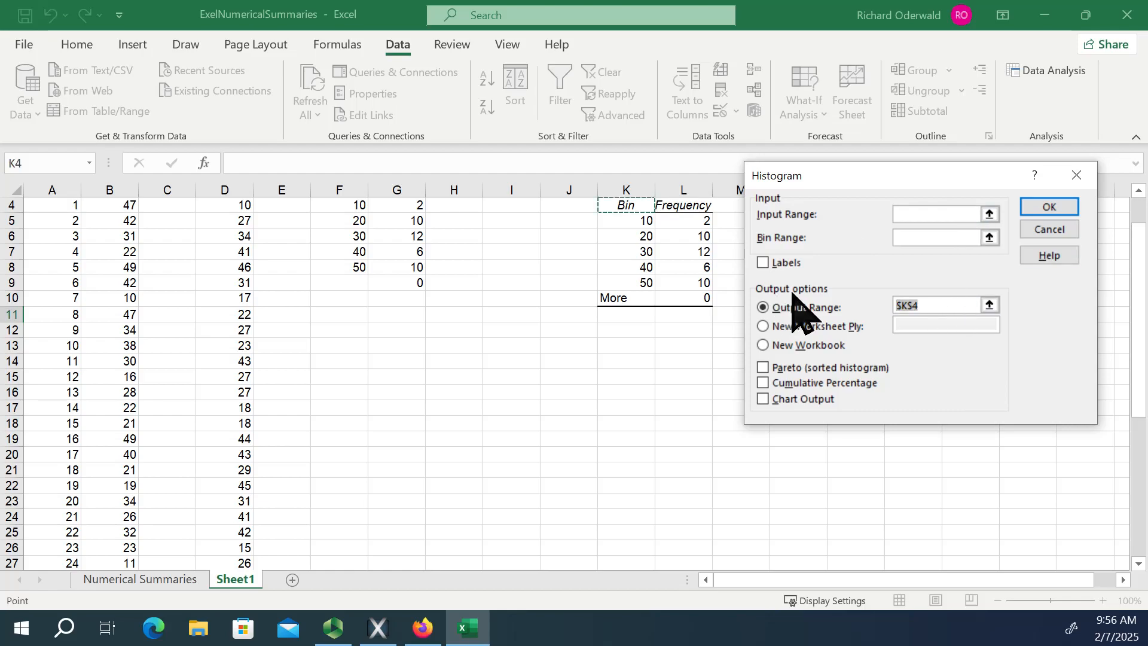
{"action": "key", "text": "BackSpace"}
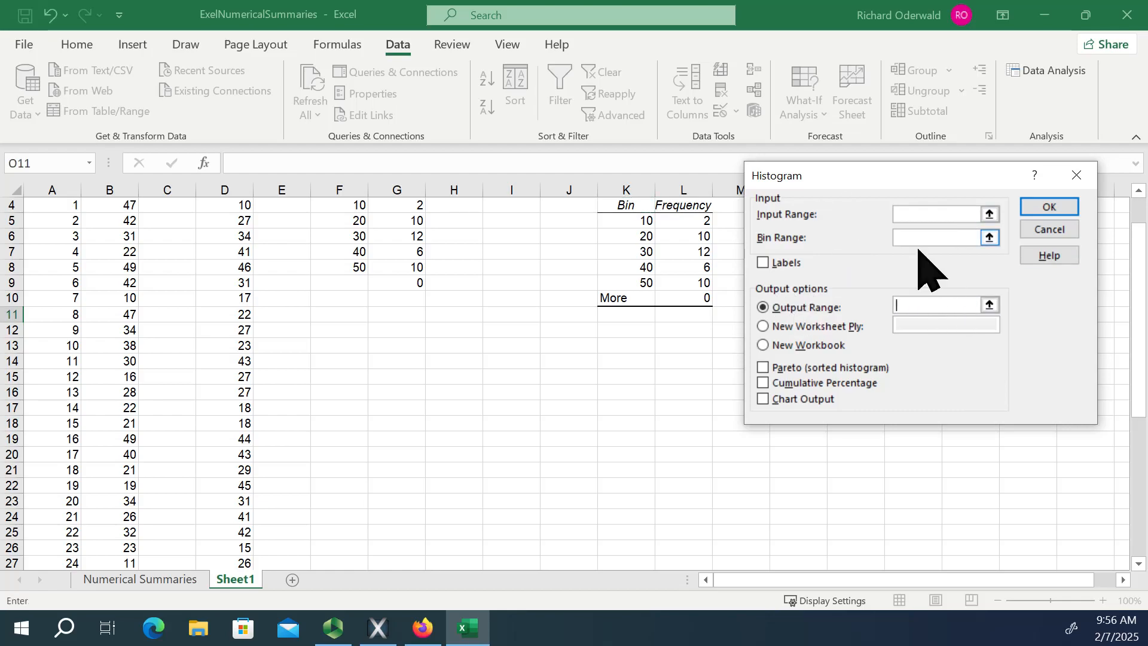
Set the new histogram's input range to the fixed values in D4:D43.
{"action": "scroll", "coordinate": [571, 390], "scroll_direction": "up", "scroll_amount": 1}
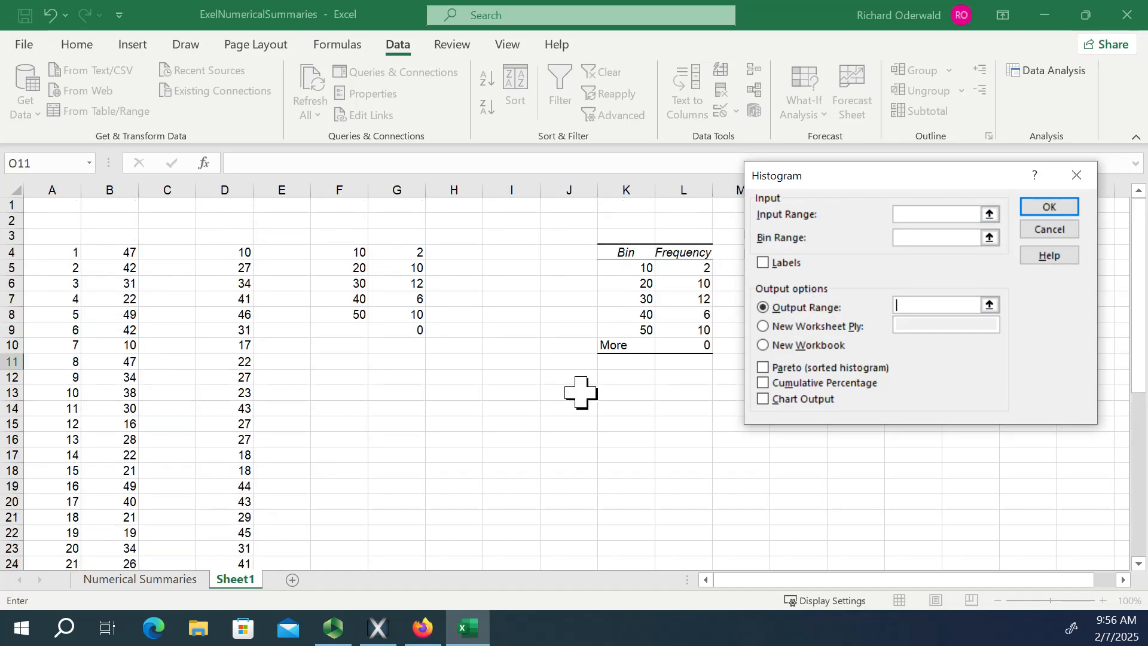
{"action": "left_click", "coordinate": [989, 214]}
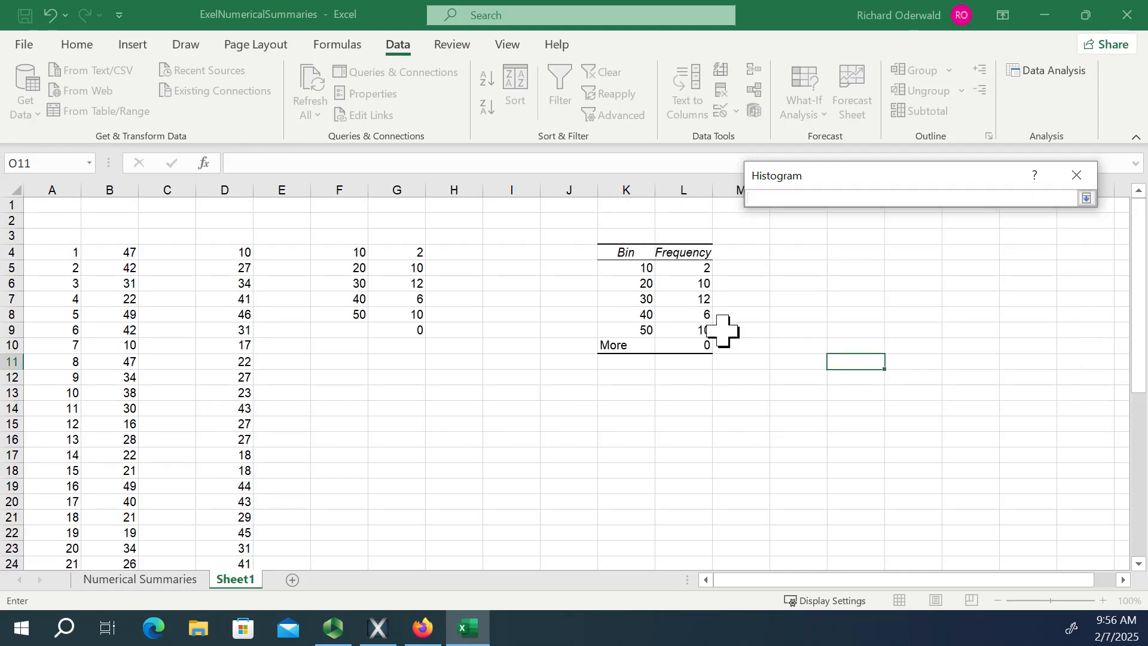
{"action": "left_click", "coordinate": [227, 254]}
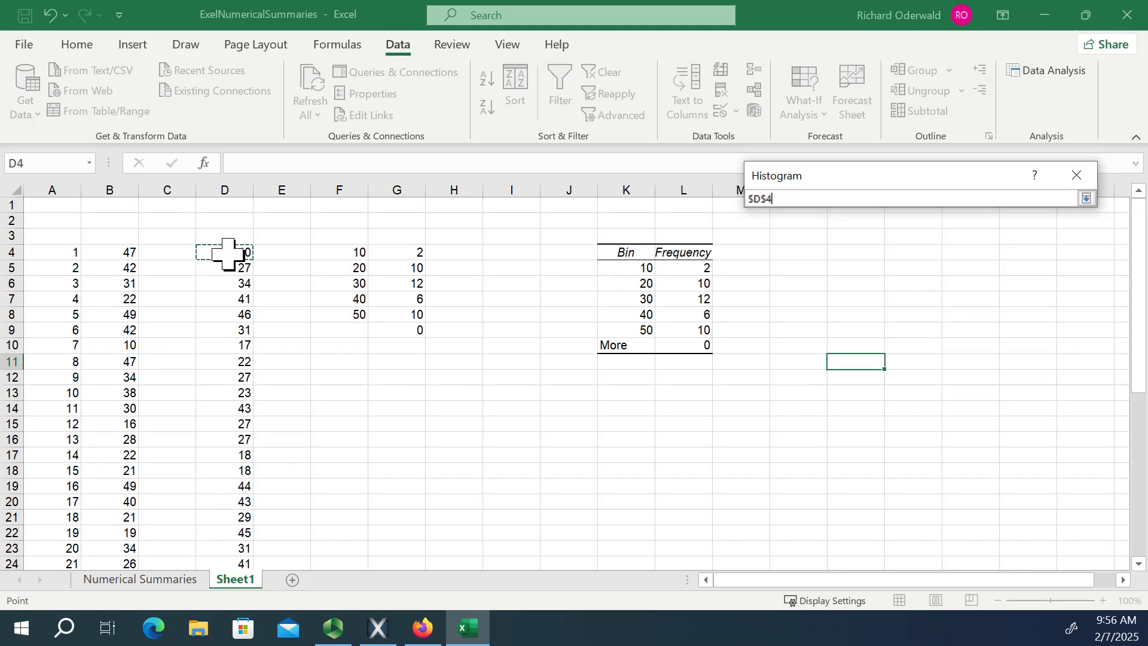
{"action": "left_click_drag", "start_coordinate": [228, 254], "coordinate": [227, 545]}
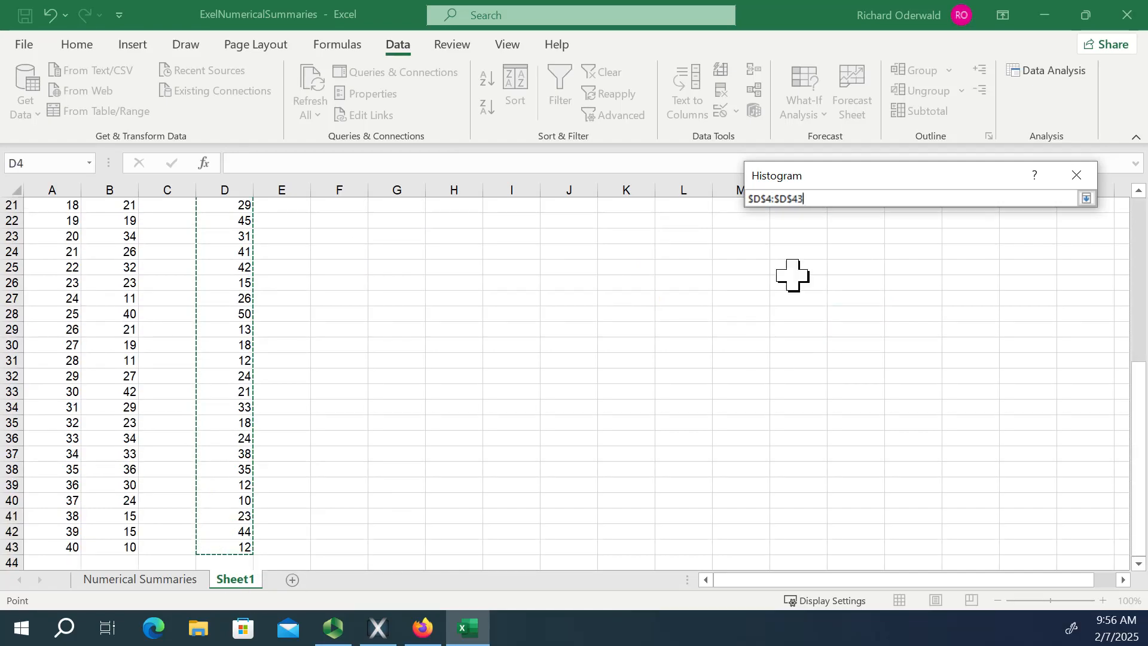
{"action": "left_click", "coordinate": [1086, 199]}
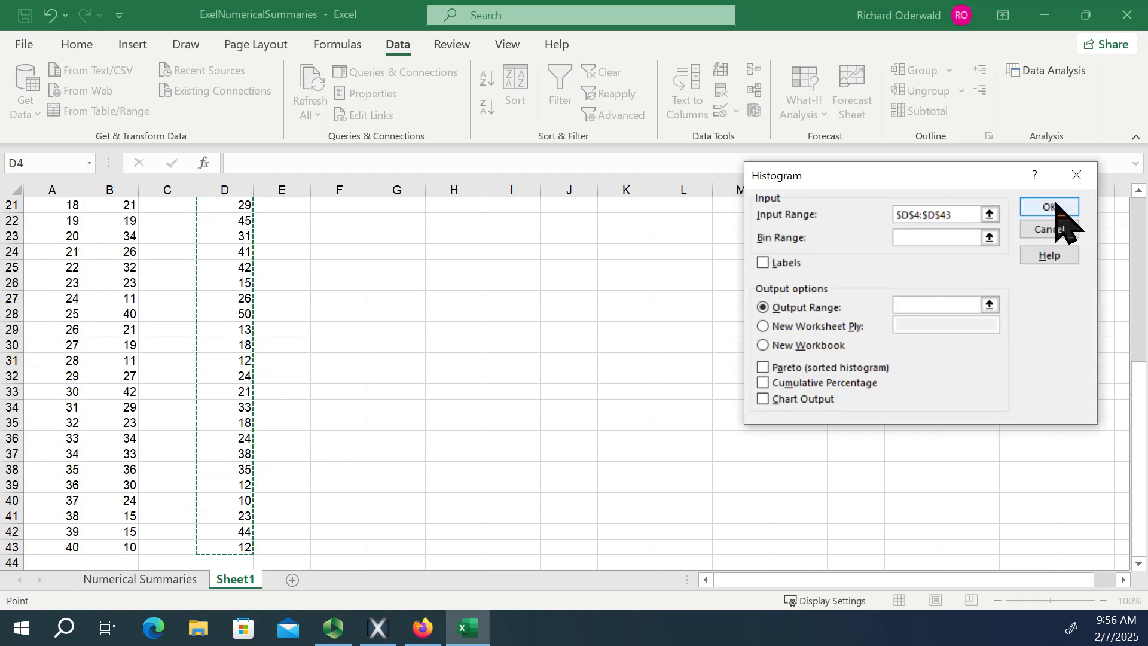
Set the new histogram's bin range to the bin values in F4:F8.
{"action": "left_click", "coordinate": [989, 238]}
{"action": "scroll", "coordinate": [531, 290], "scroll_direction": "up", "scroll_amount": 7}
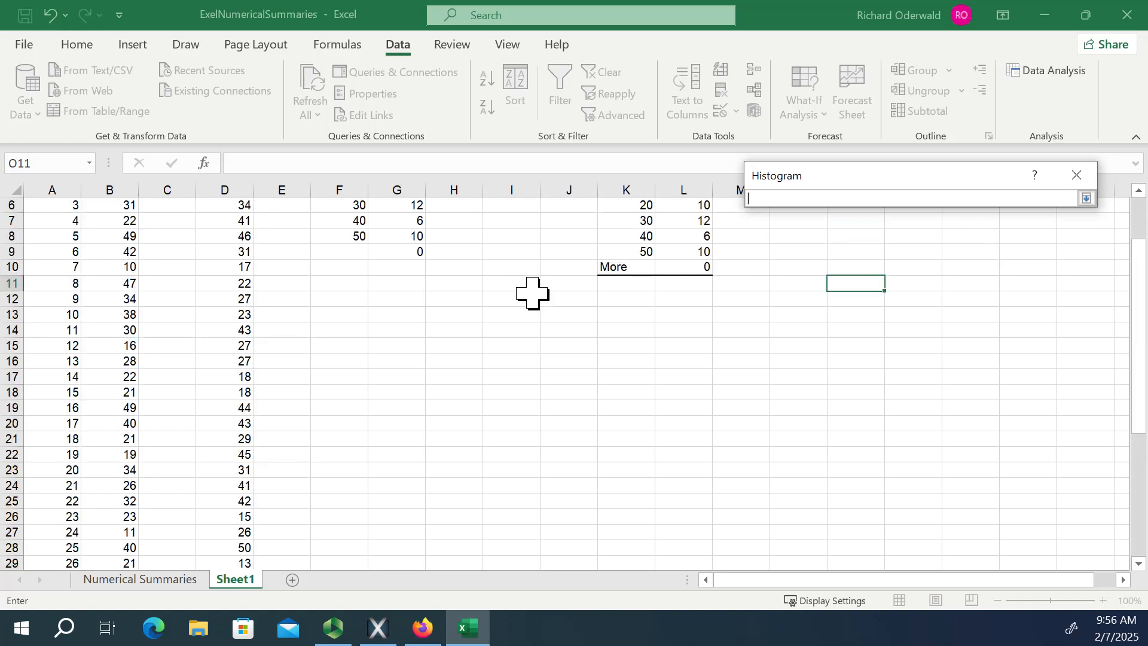
{"action": "left_click_drag", "start_coordinate": [341, 252], "coordinate": [351, 312]}
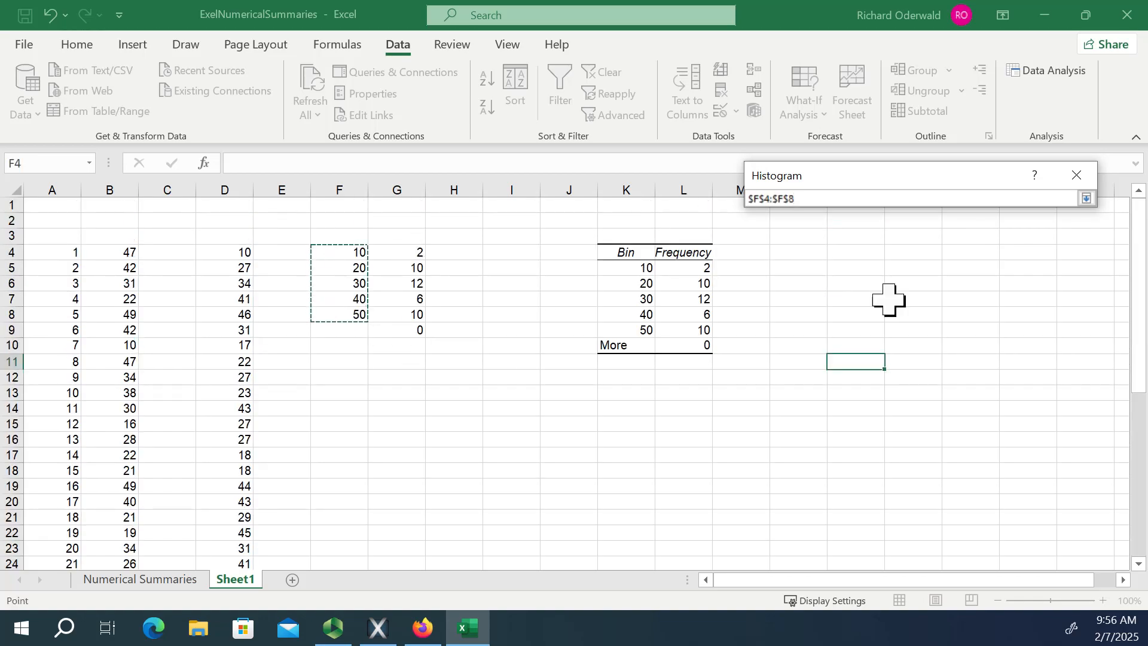
{"action": "left_click", "coordinate": [1085, 198]}
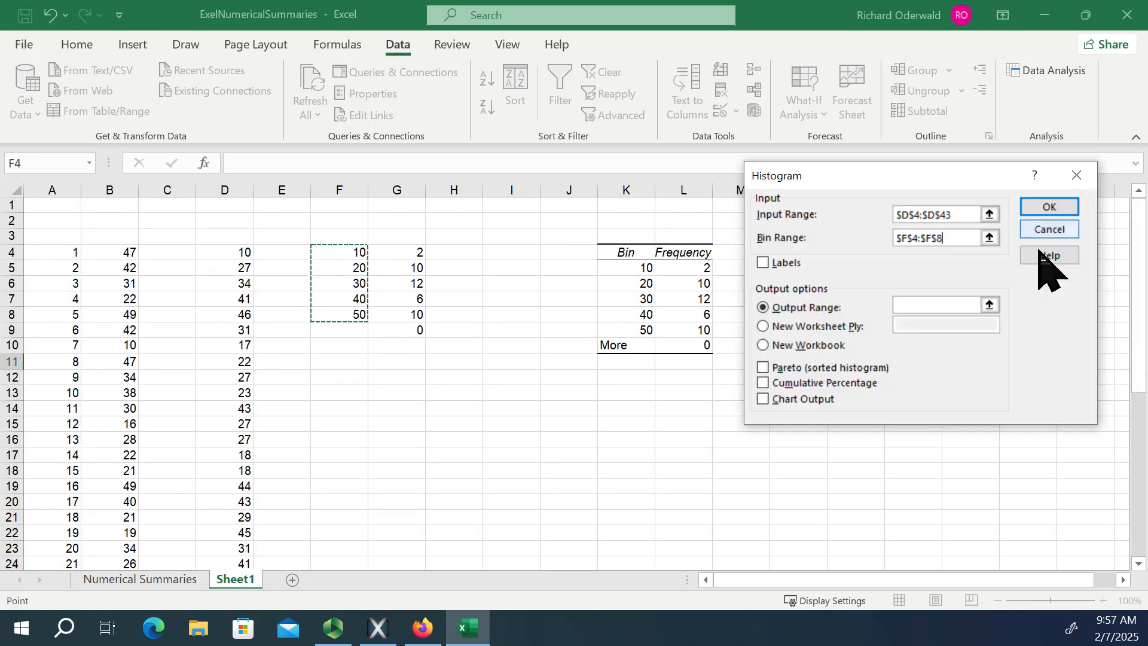
Set the histogram's output range to cell K13 and generate a second bin and frequency table there.
{"action": "left_click", "coordinate": [989, 304]}
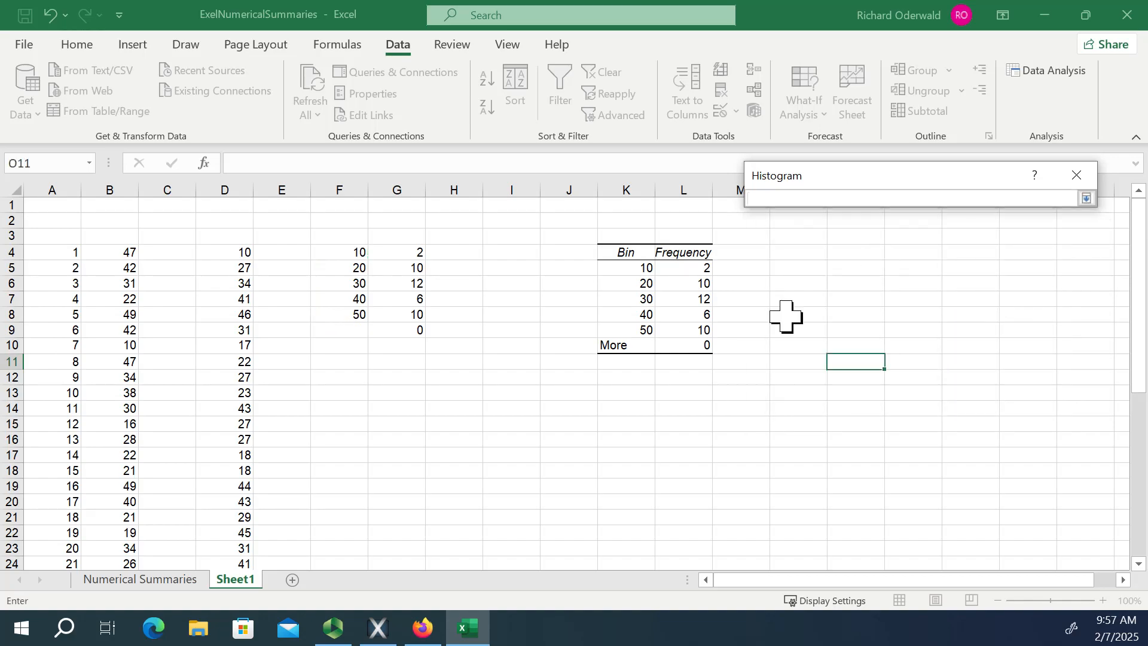
{"action": "left_click", "coordinate": [629, 392]}
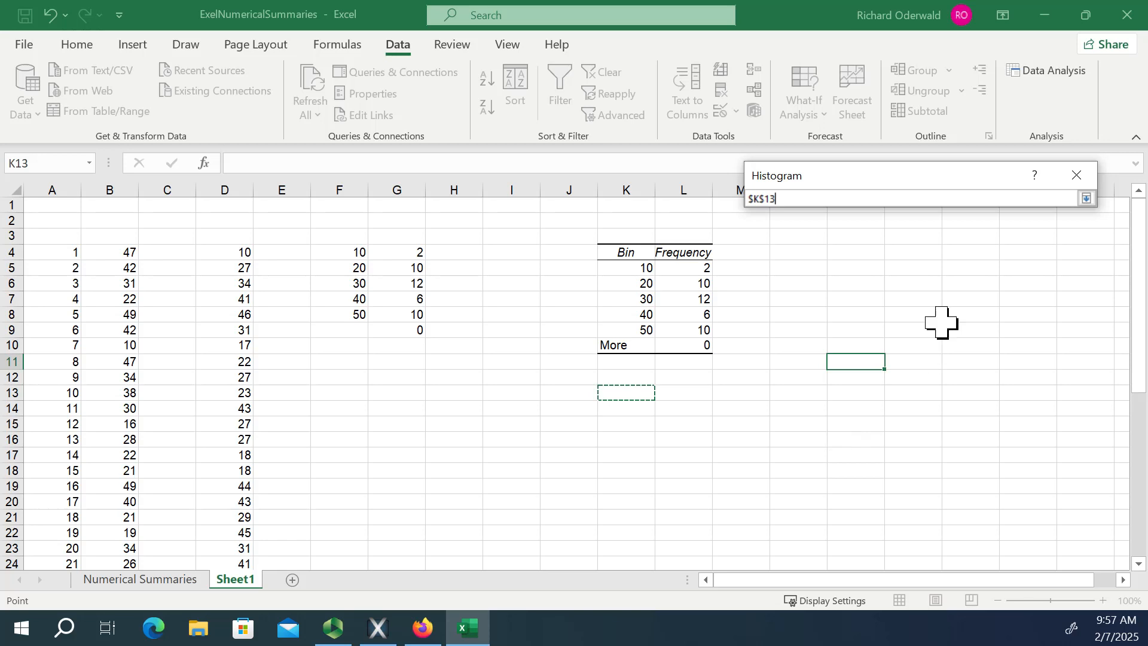
{"action": "left_click", "coordinate": [1085, 198]}
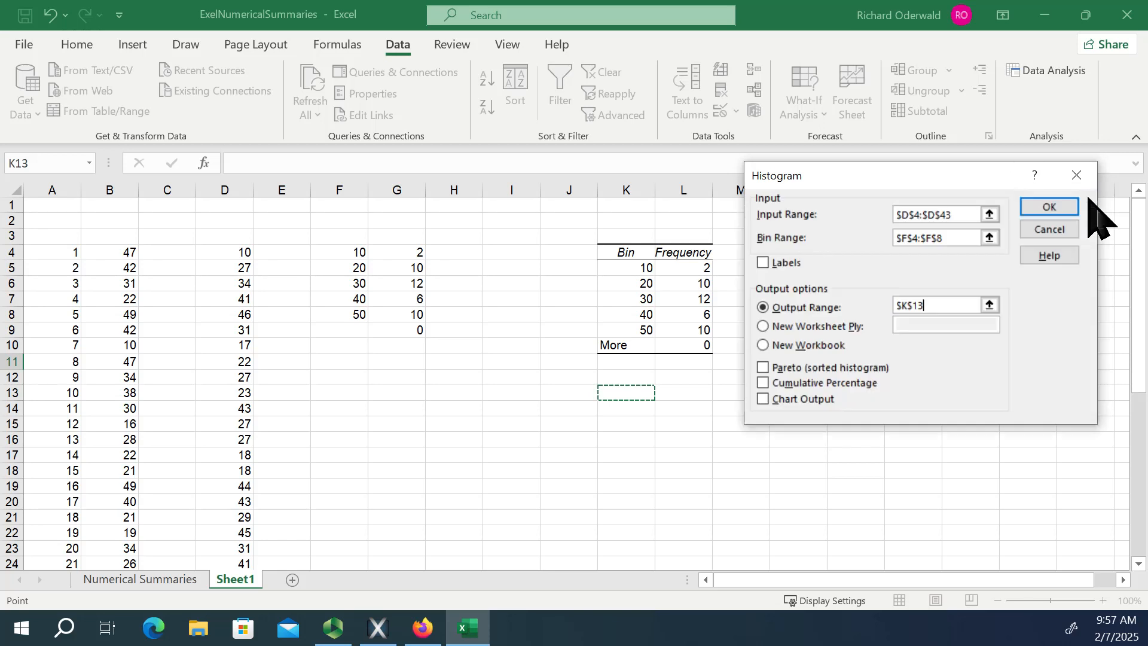
{"action": "left_click", "coordinate": [1045, 208]}
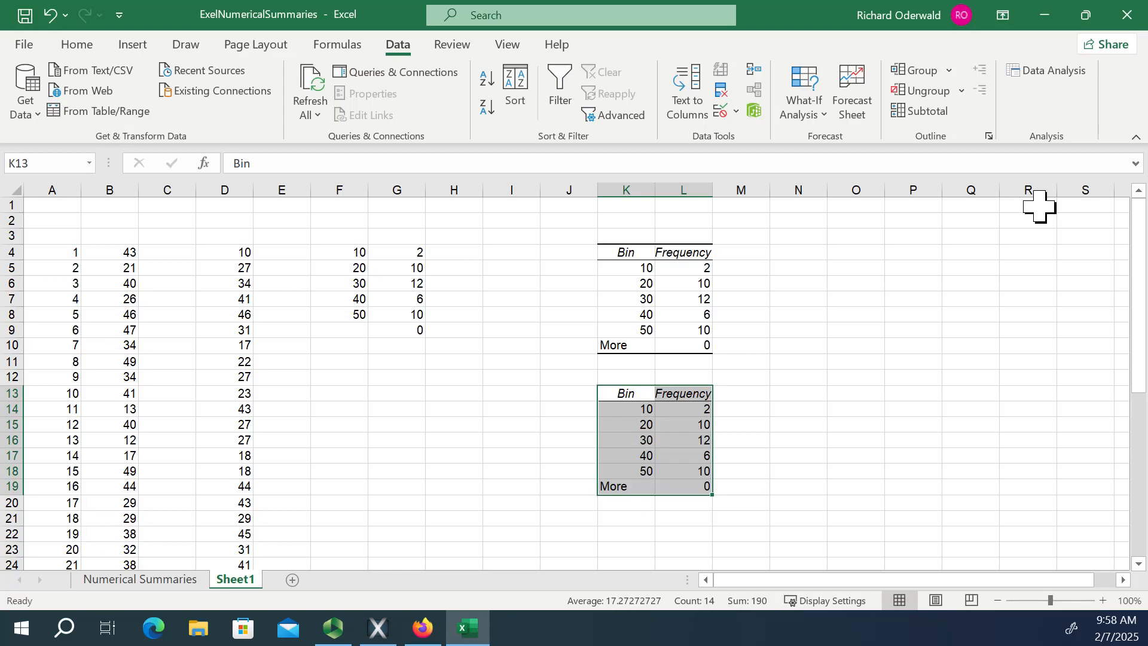
Switch to Firefox and open the account login page from the New River Community College website.
{"action": "left_click", "coordinate": [1045, 15]}
{"action": "left_click", "coordinate": [421, 628]}
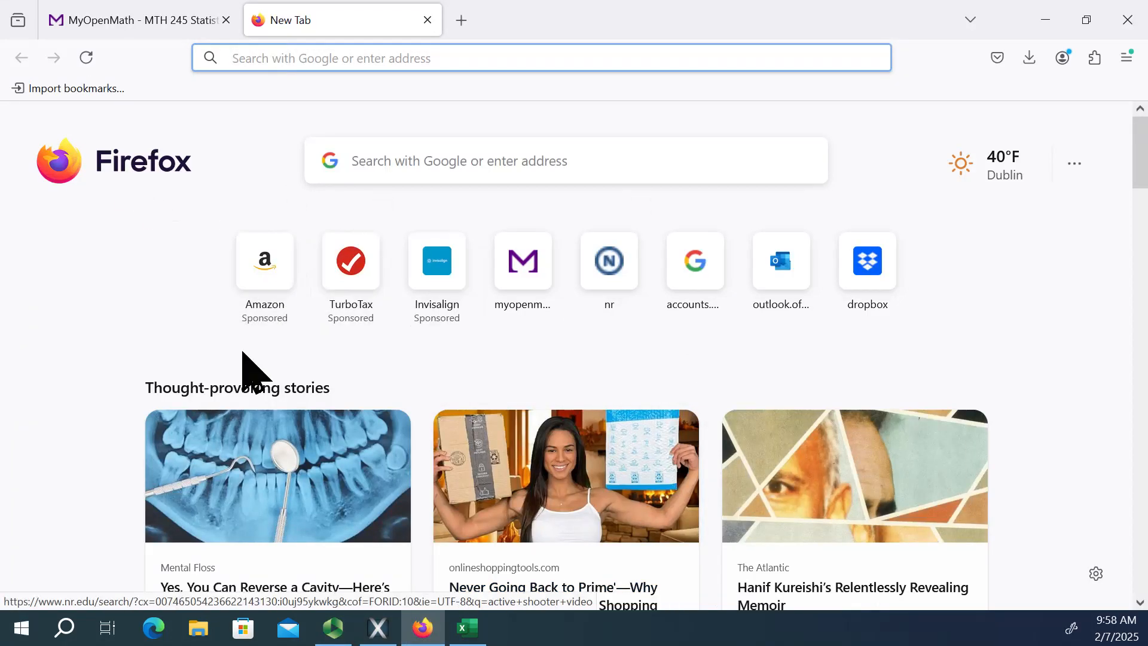
{"action": "scroll", "coordinate": [833, 389], "scroll_direction": "down", "scroll_amount": 3}
{"action": "scroll", "coordinate": [684, 161], "scroll_direction": "up", "scroll_amount": 3}
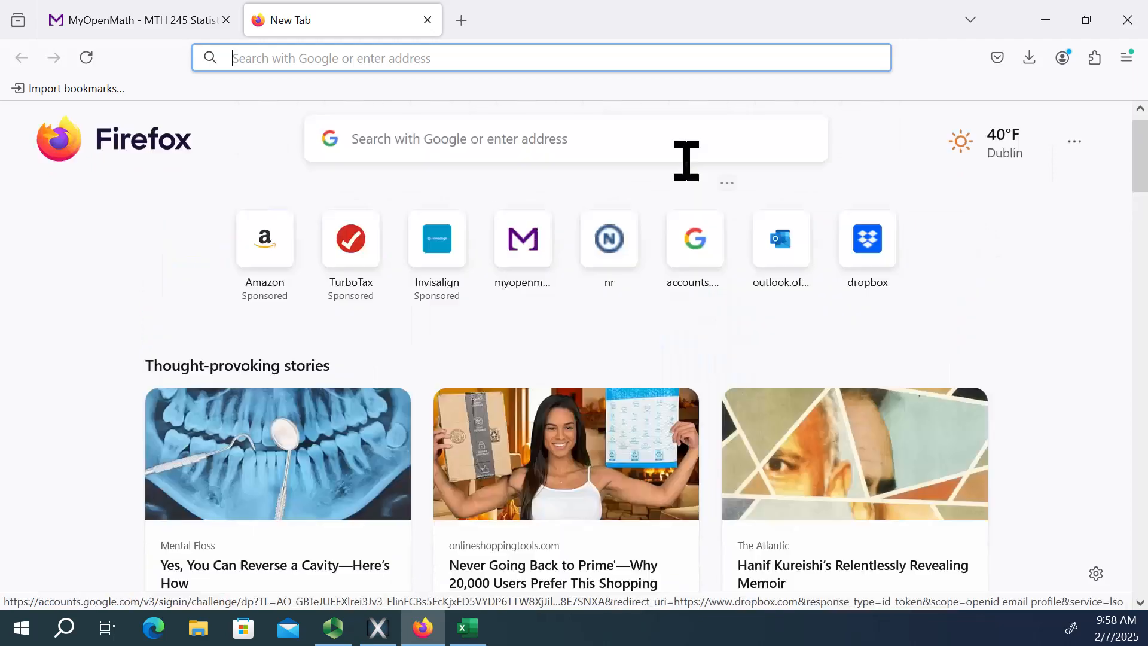
{"action": "left_click", "coordinate": [609, 245]}
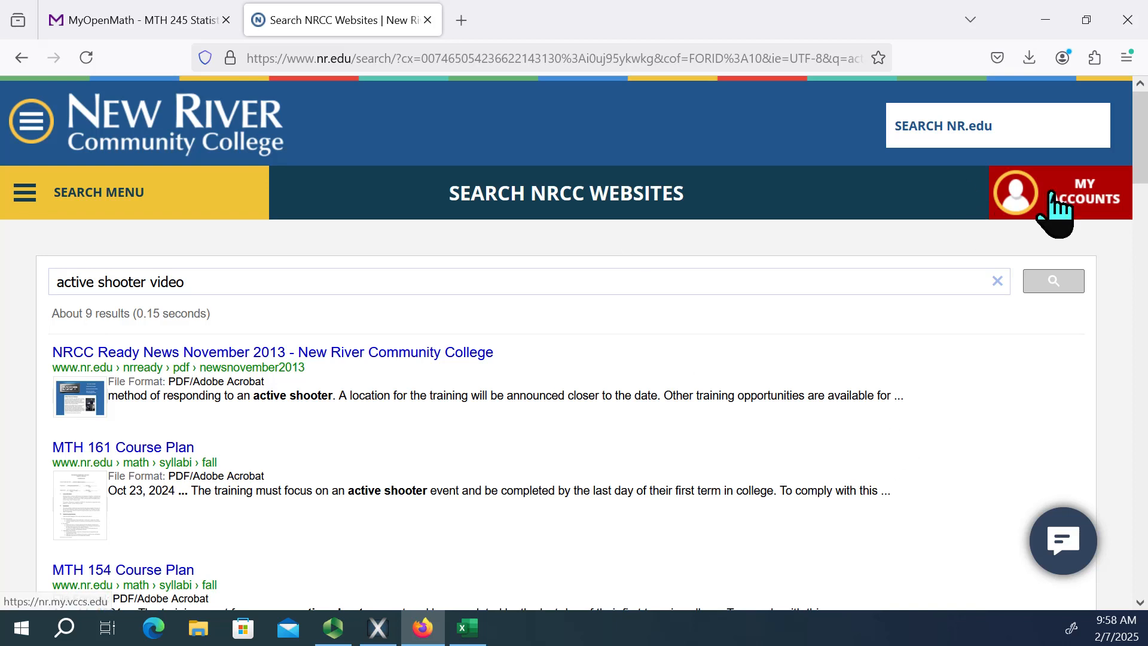
{"action": "left_click", "coordinate": [1062, 209]}
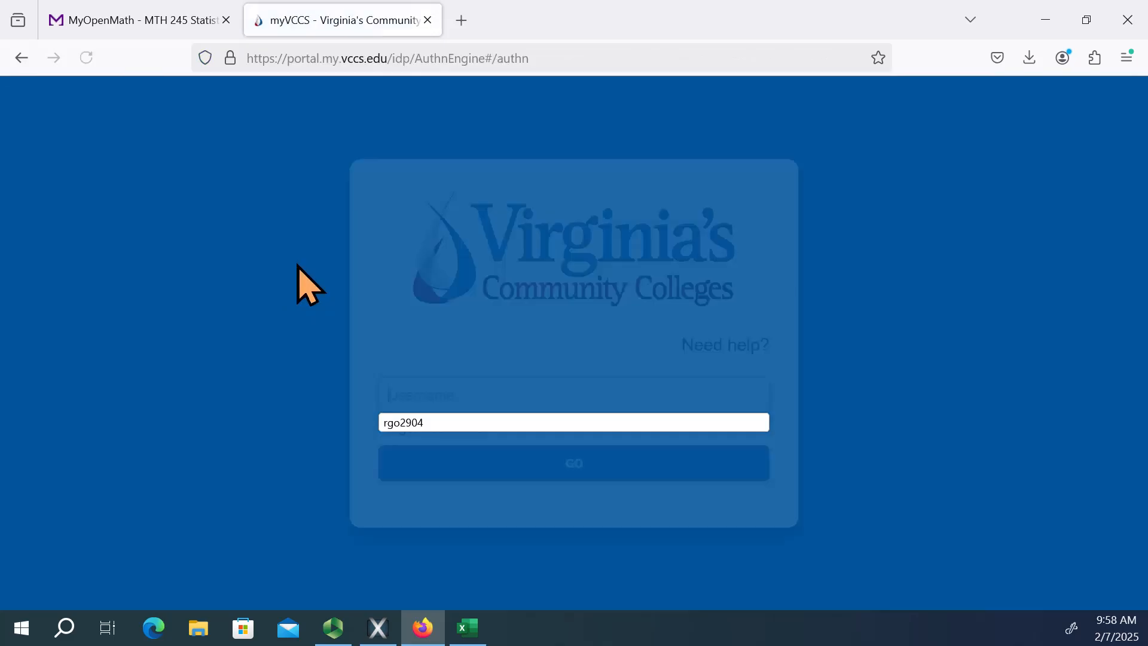
Fill in the saved account username on the Virginia's Community Colleges login page and submit it.
{"action": "left_click", "coordinate": [547, 465]}
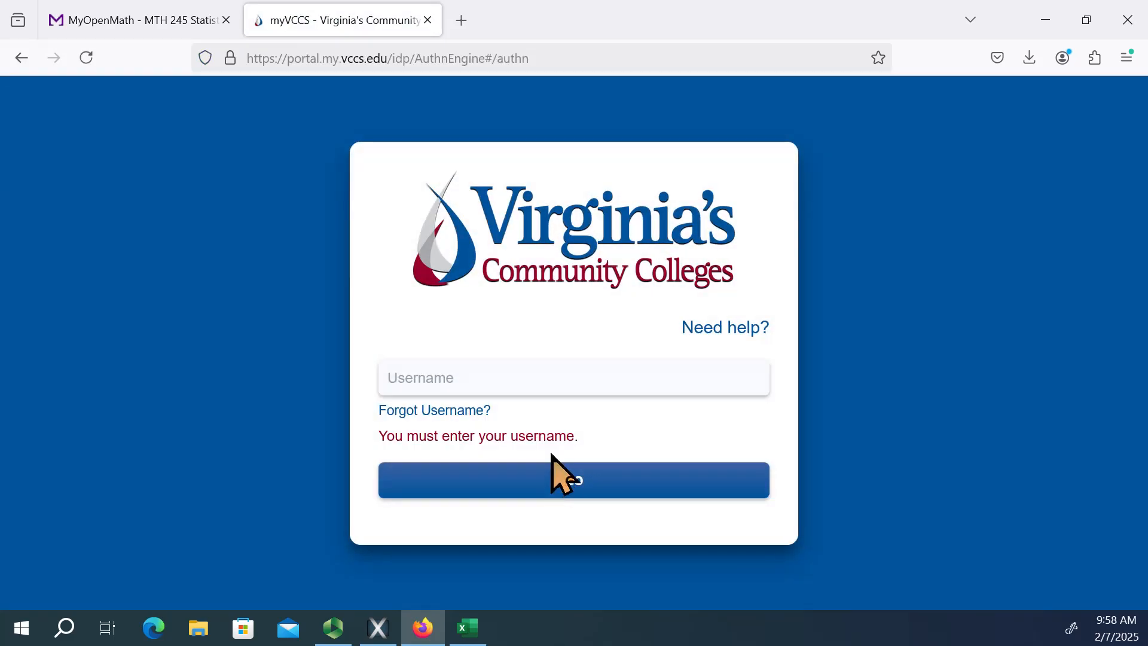
{"action": "left_click", "coordinate": [499, 378]}
{"action": "left_click", "coordinate": [463, 405]}
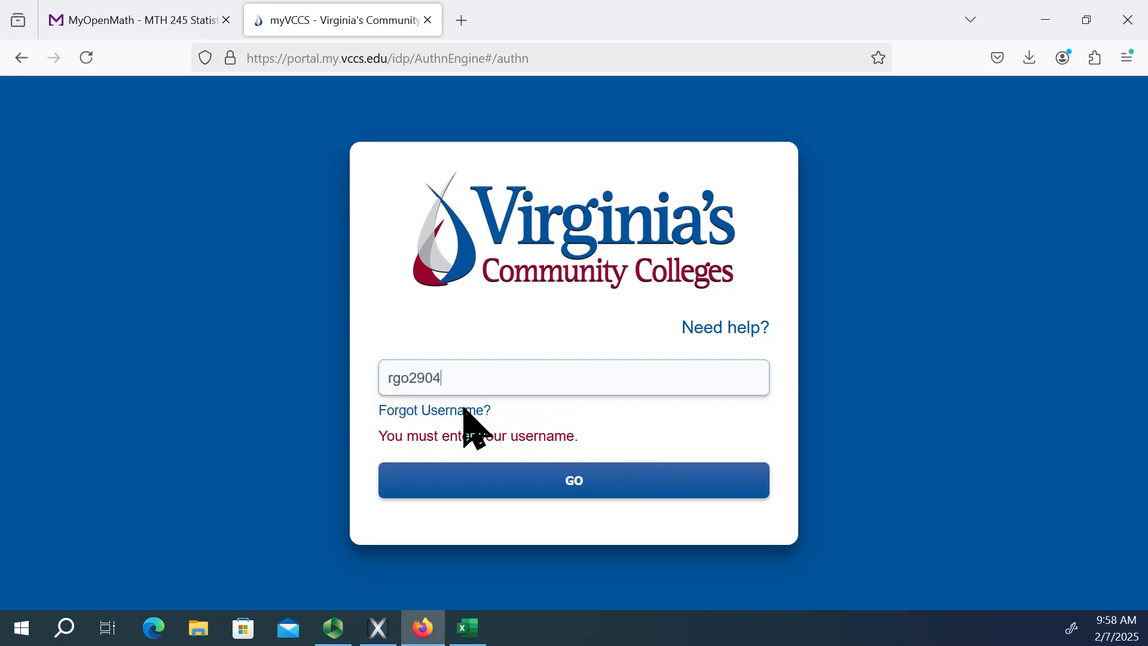
{"action": "left_click", "coordinate": [603, 486]}
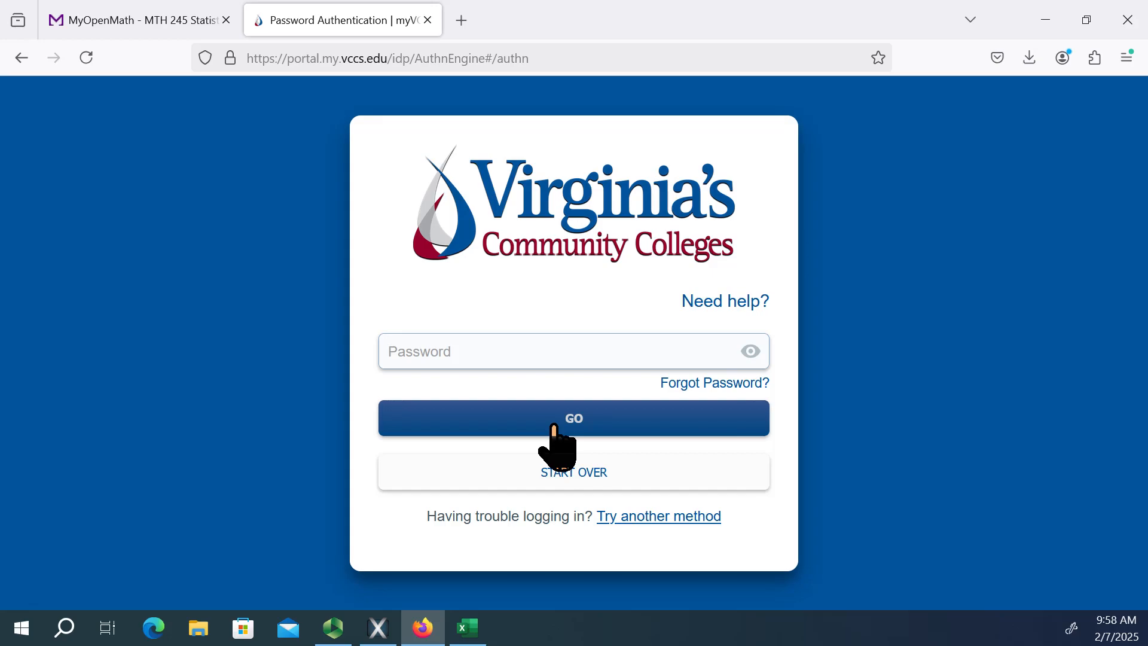
Try to log in by entering the account password, and decline saving it in the browser.
{"action": "type", "text": "•••••"}
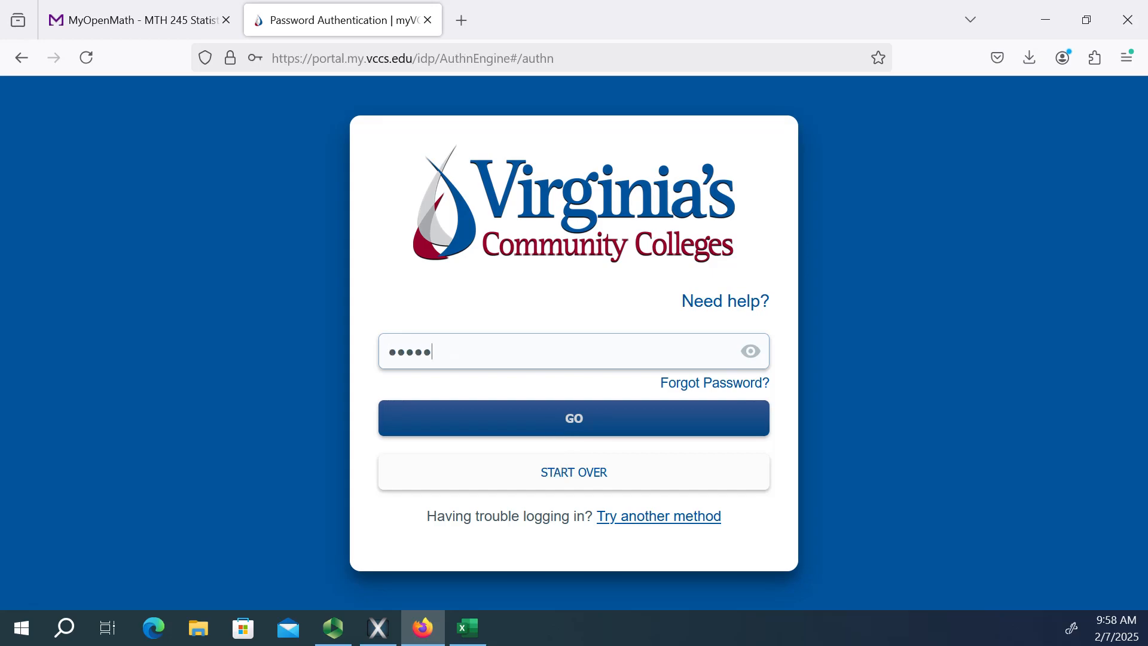
{"action": "type", "text": "••••••••••••••••"}
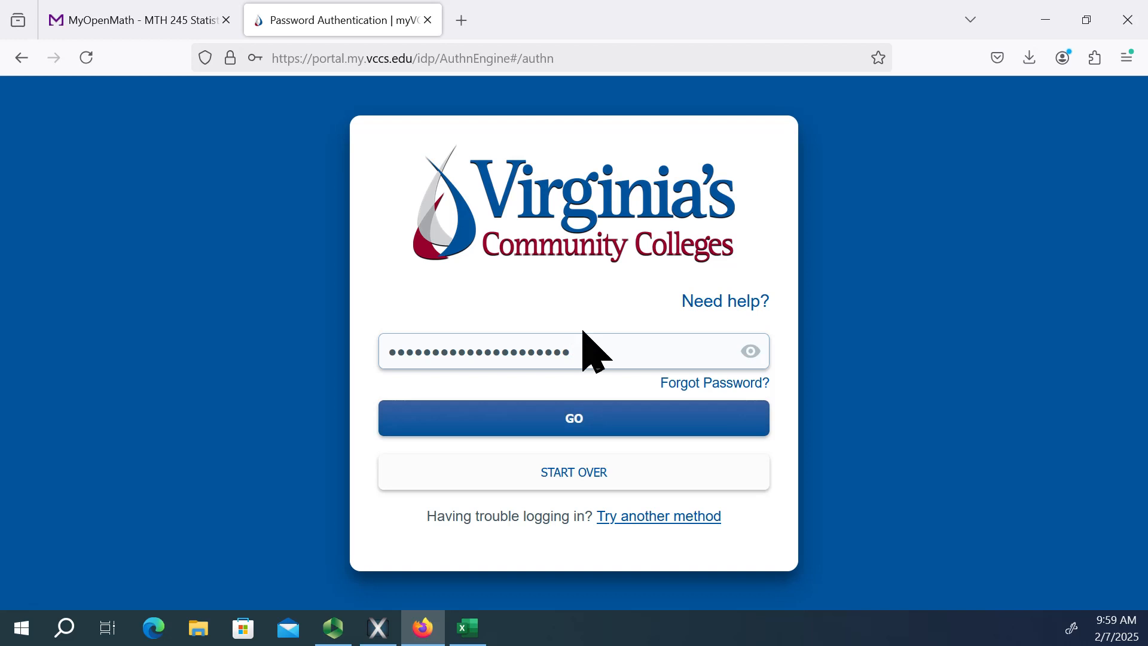
{"action": "left_click", "coordinate": [562, 421]}
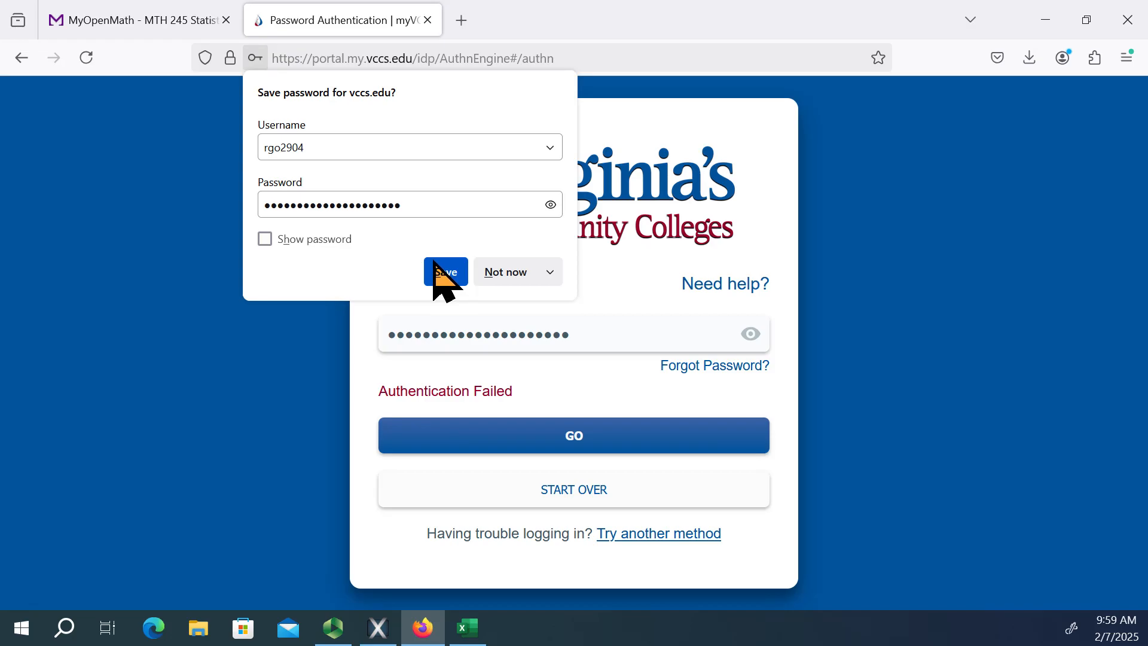
{"action": "left_click", "coordinate": [512, 272]}
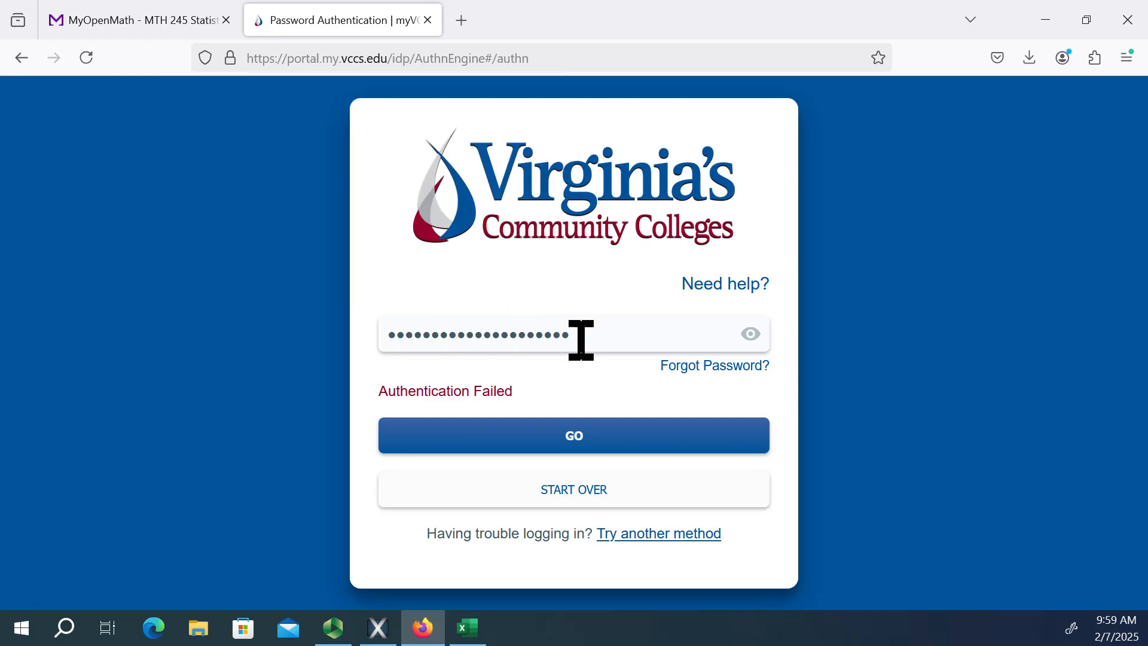
Check the entered password in plain text, then replace it with the corrected account password and log in.
{"action": "left_click", "coordinate": [583, 333]}
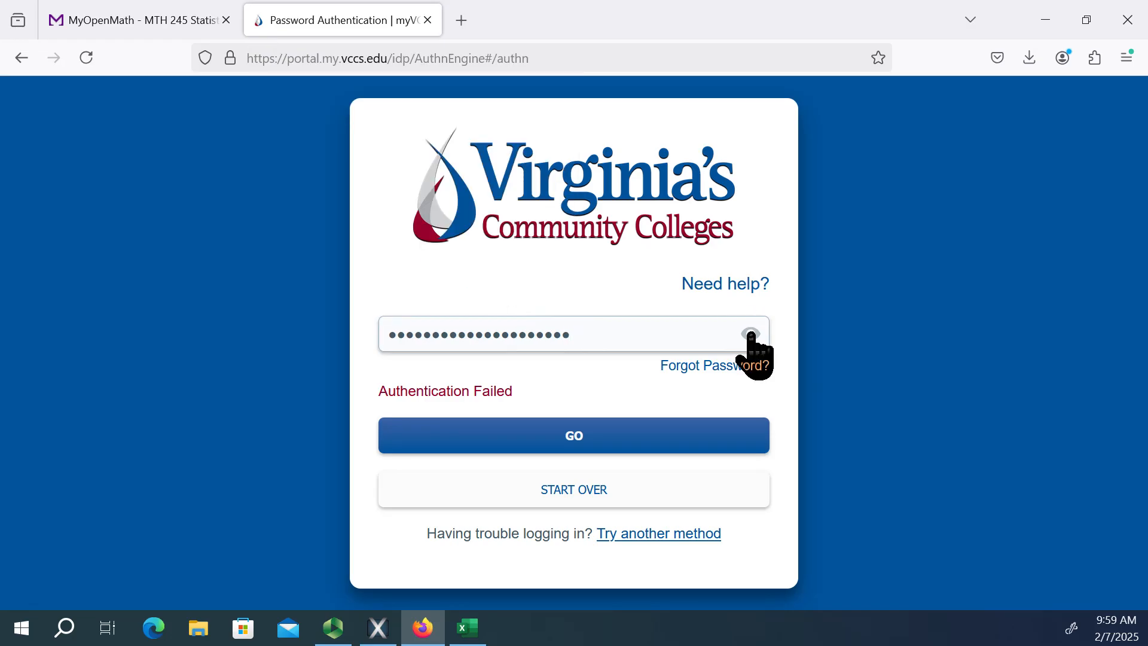
{"action": "left_click", "coordinate": [751, 333]}
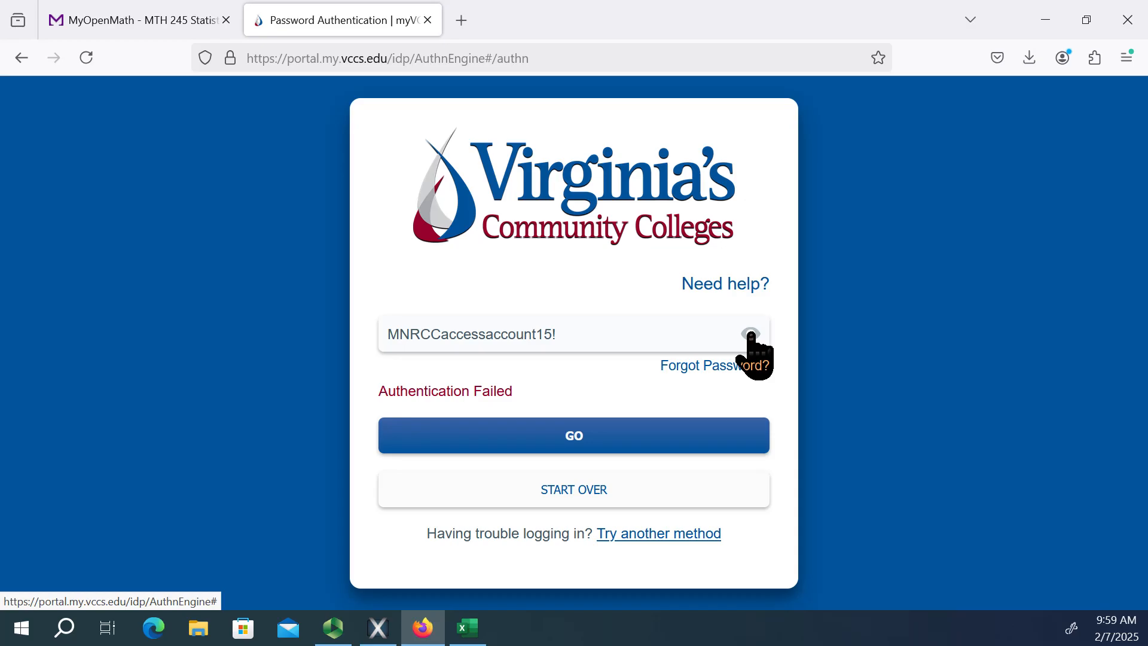
{"action": "left_click", "coordinate": [750, 333]}
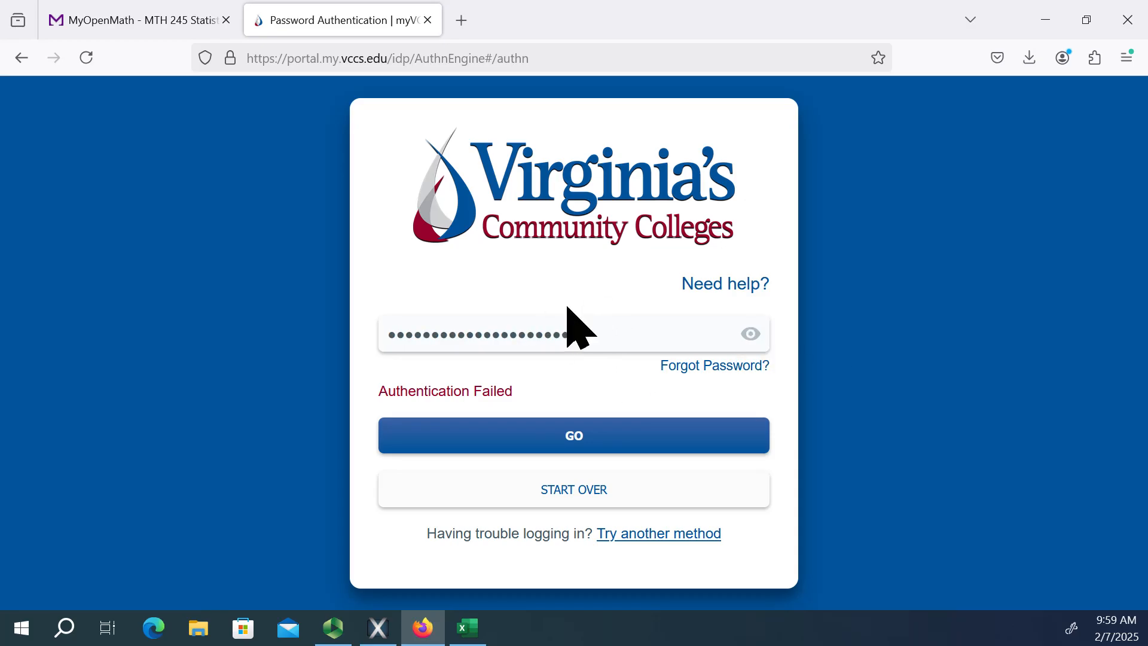
{"action": "left_click_drag", "start_coordinate": [580, 348], "coordinate": [168, 306]}
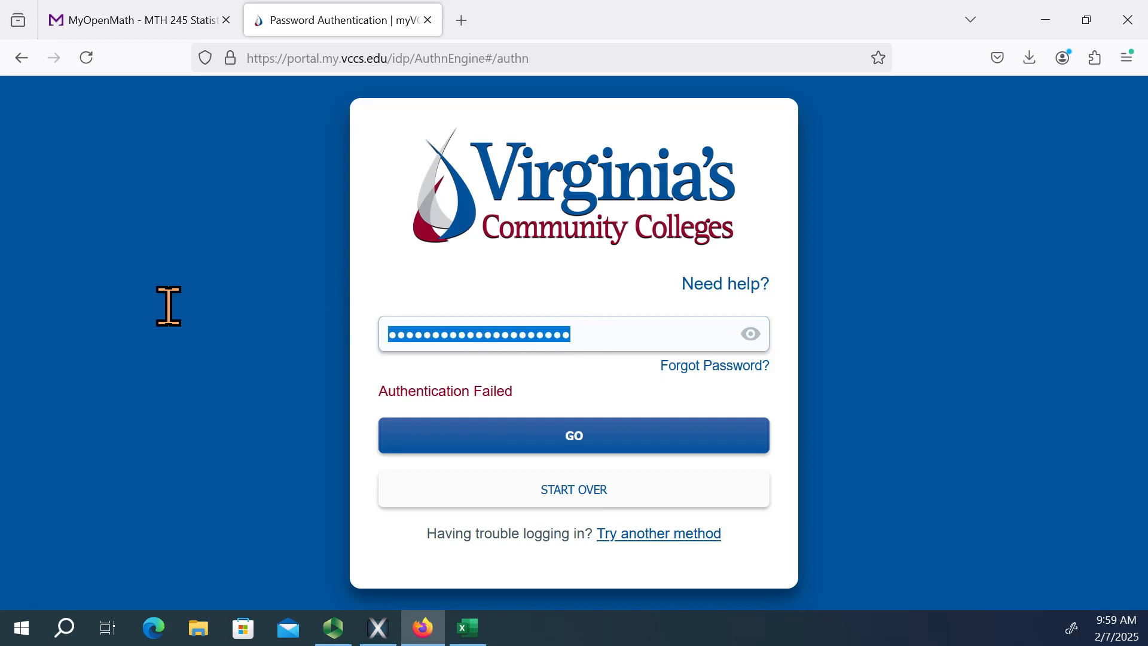
{"action": "type", "text": "••••"}
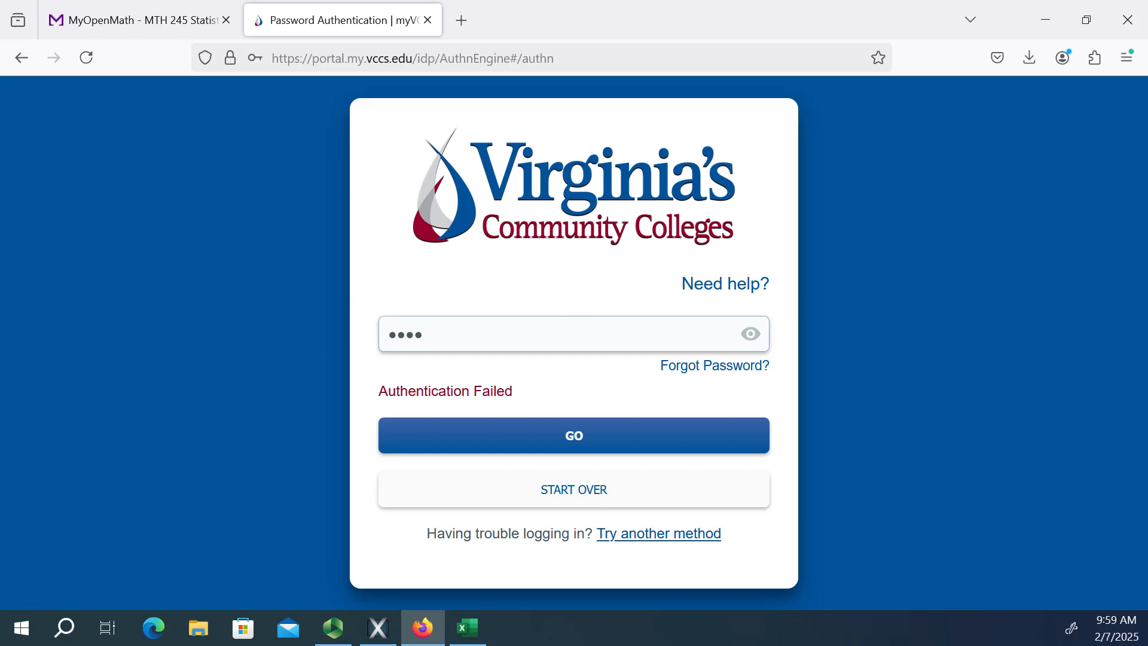
{"action": "type", "text": "•••••••••••••••"}
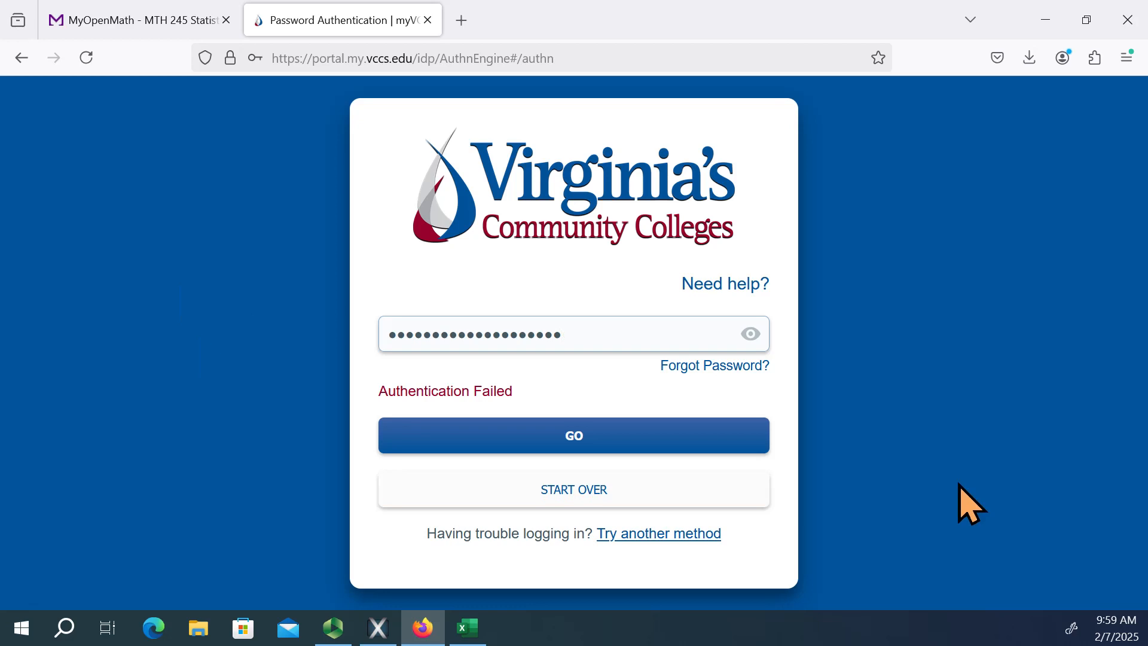
{"action": "left_click", "coordinate": [616, 441]}
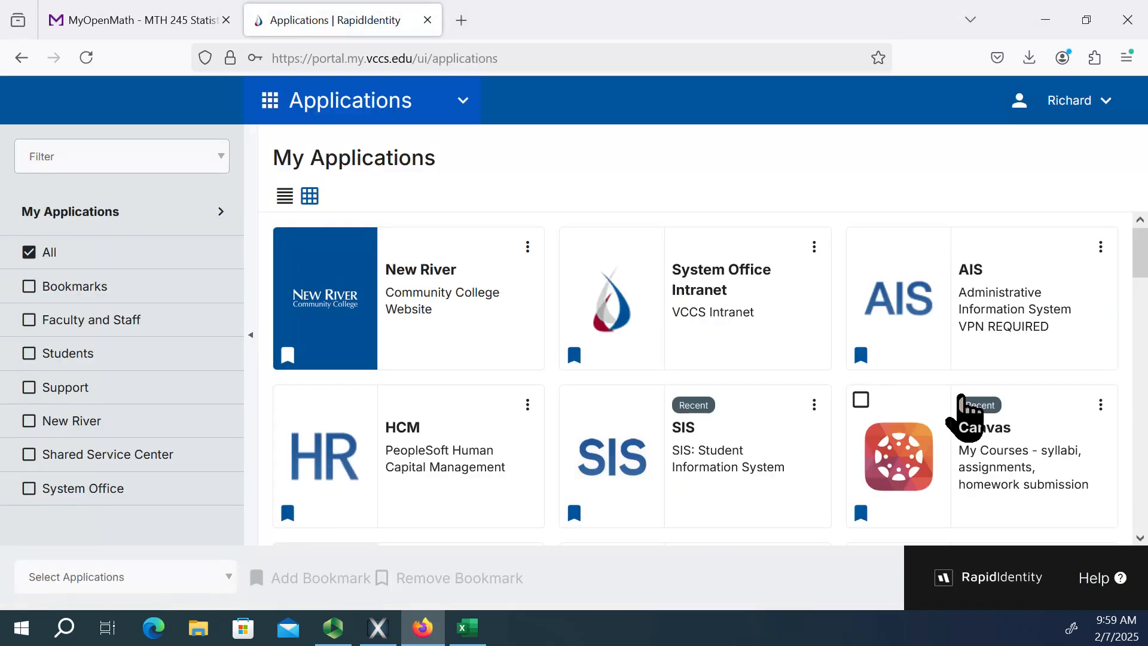
Open Canvas and go to the assignments of the Spring 2025 MTH 245 Statistics course.
{"action": "scroll", "coordinate": [961, 410], "scroll_direction": "down", "scroll_amount": 2}
{"action": "left_click", "coordinate": [976, 363]}
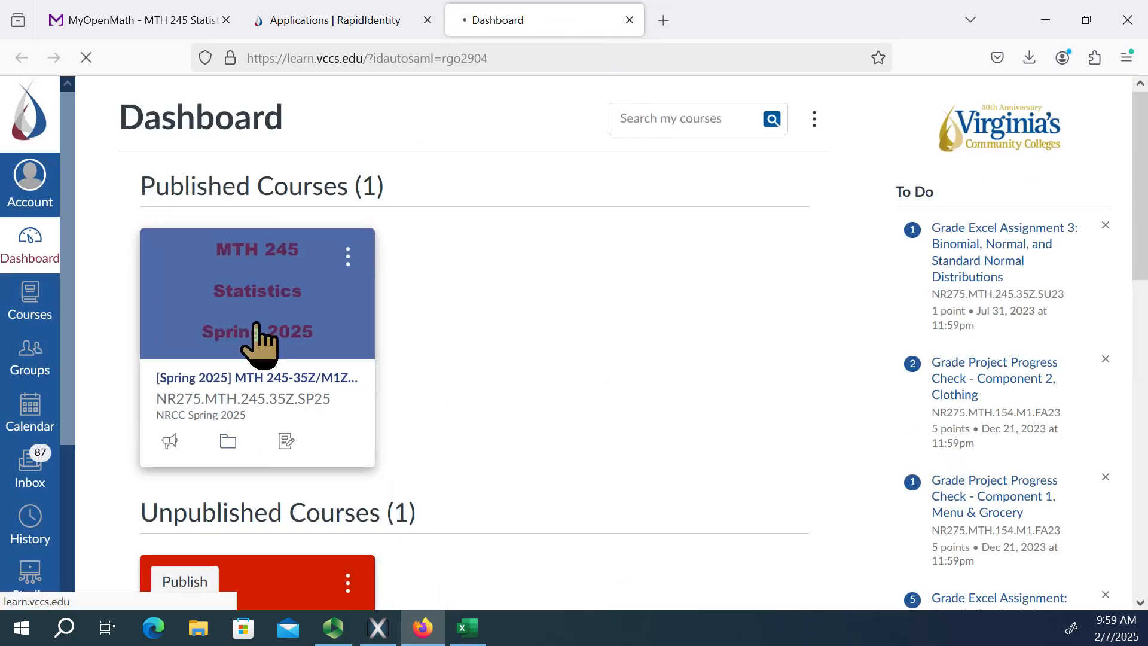
{"action": "left_click", "coordinate": [257, 325]}
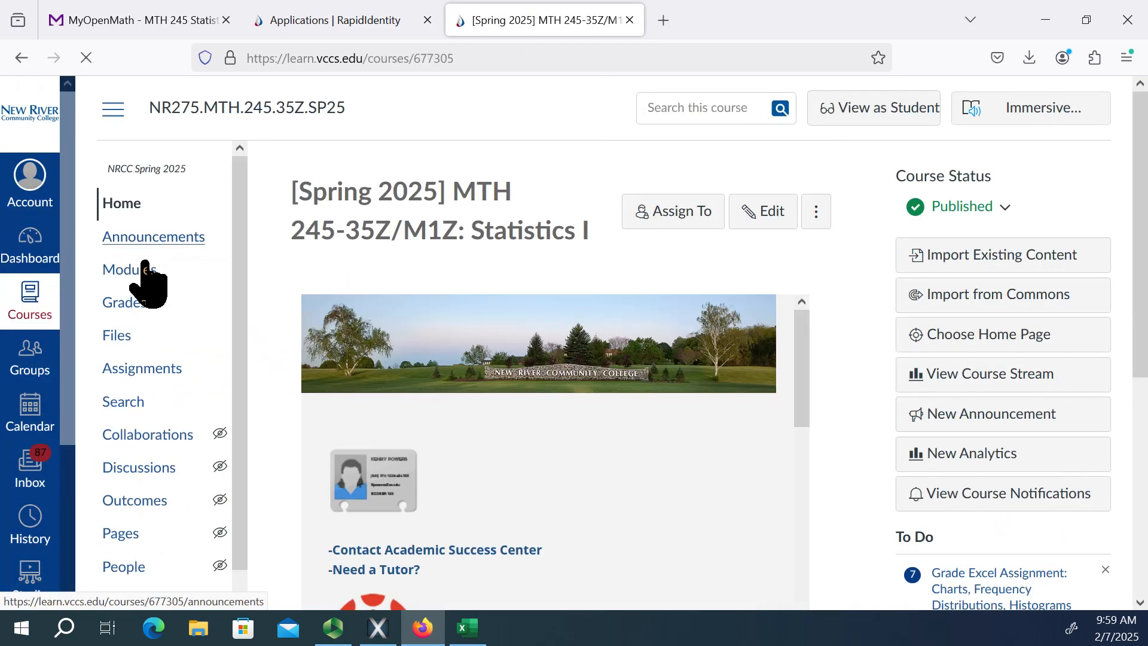
{"action": "left_click", "coordinate": [144, 372]}
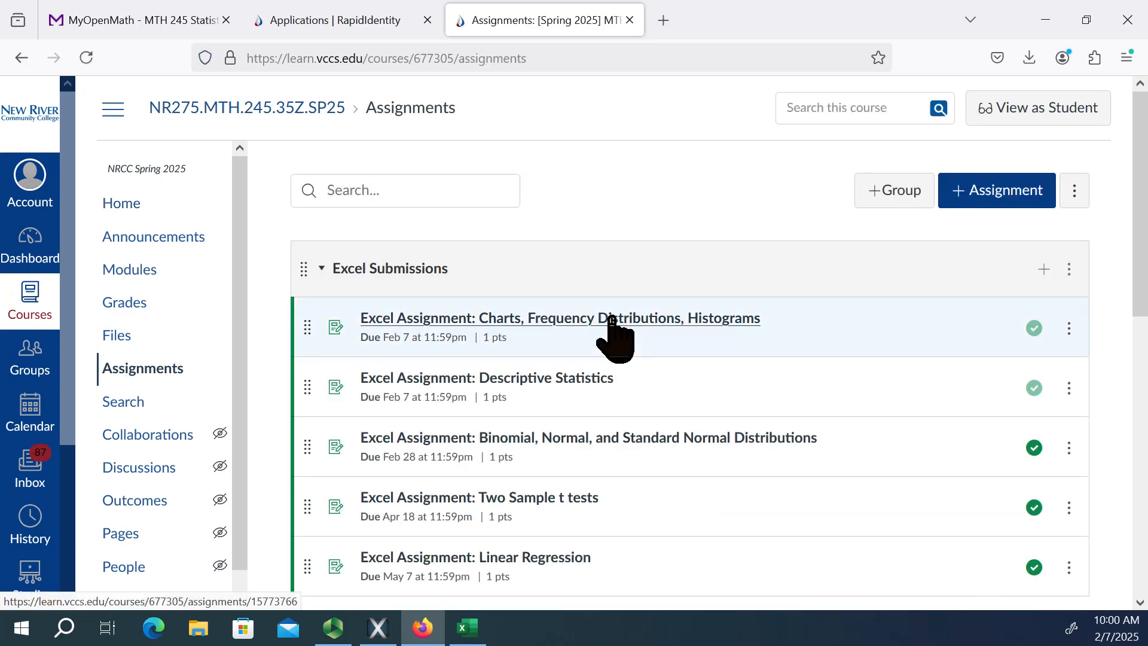
Open the "Excel Assignment: Descriptive Statistics" and review its details.
{"action": "scroll", "coordinate": [817, 307], "scroll_direction": "down", "scroll_amount": 2}
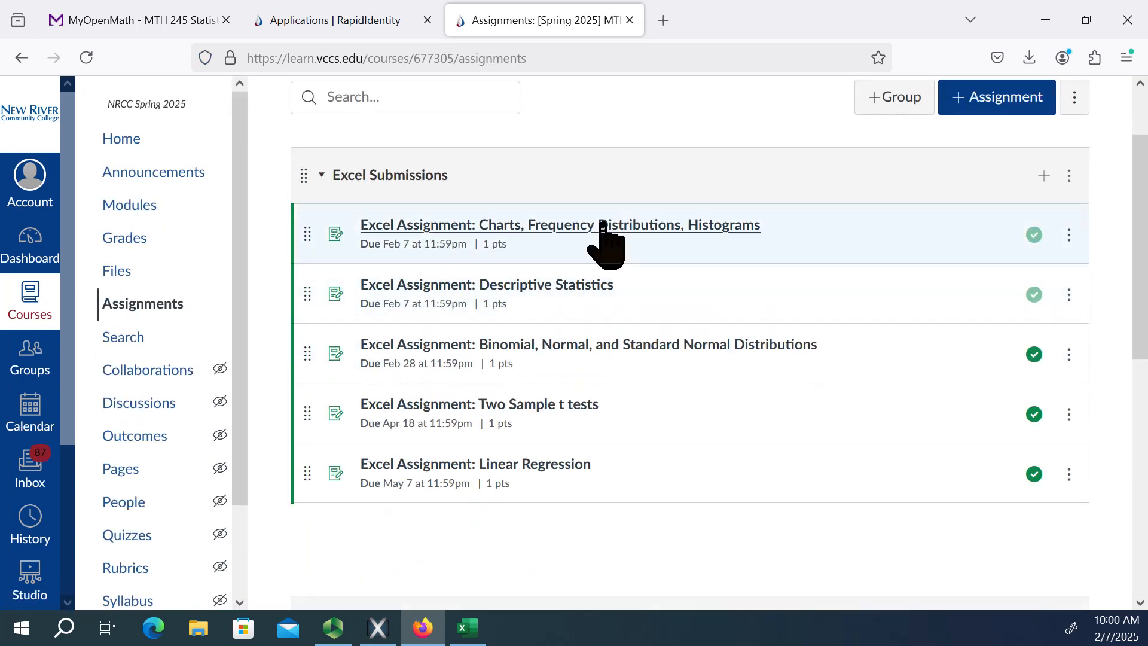
{"action": "left_click", "coordinate": [563, 291]}
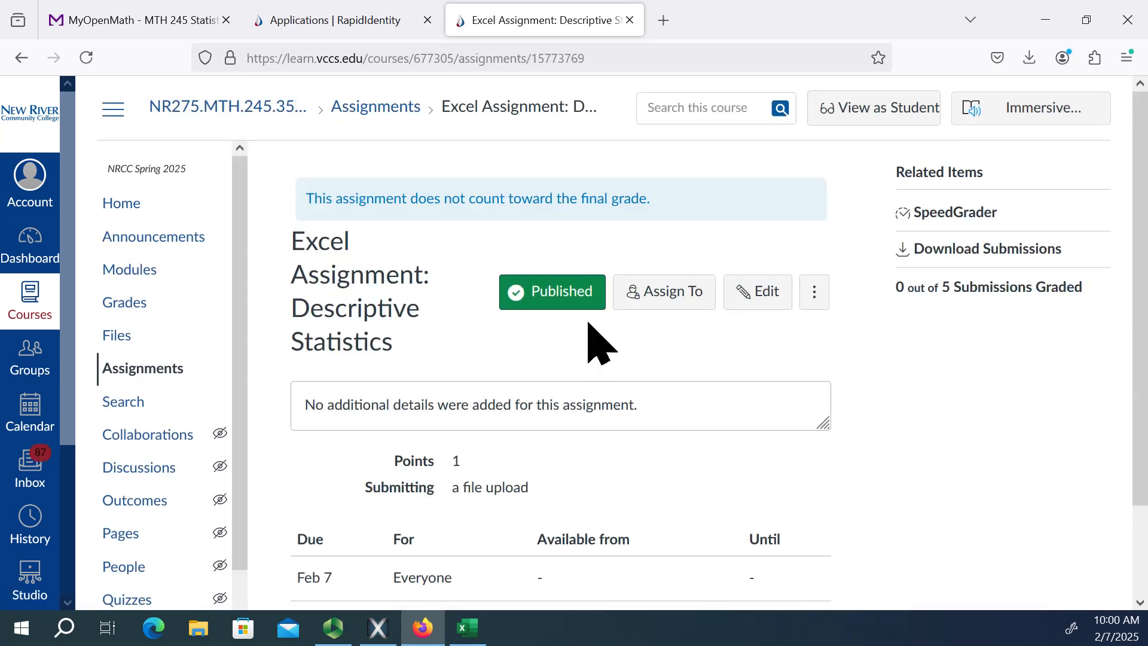
{"action": "scroll", "coordinate": [664, 339], "scroll_direction": "down", "scroll_amount": 1}
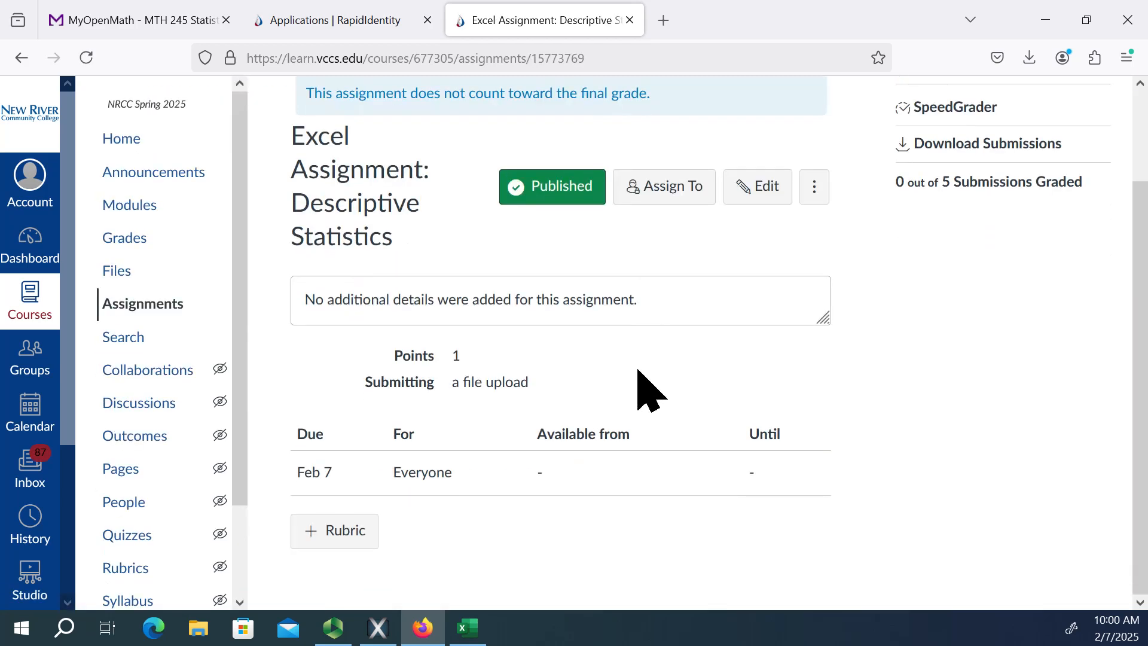
{"action": "scroll", "coordinate": [726, 293], "scroll_direction": "up", "scroll_amount": 1}
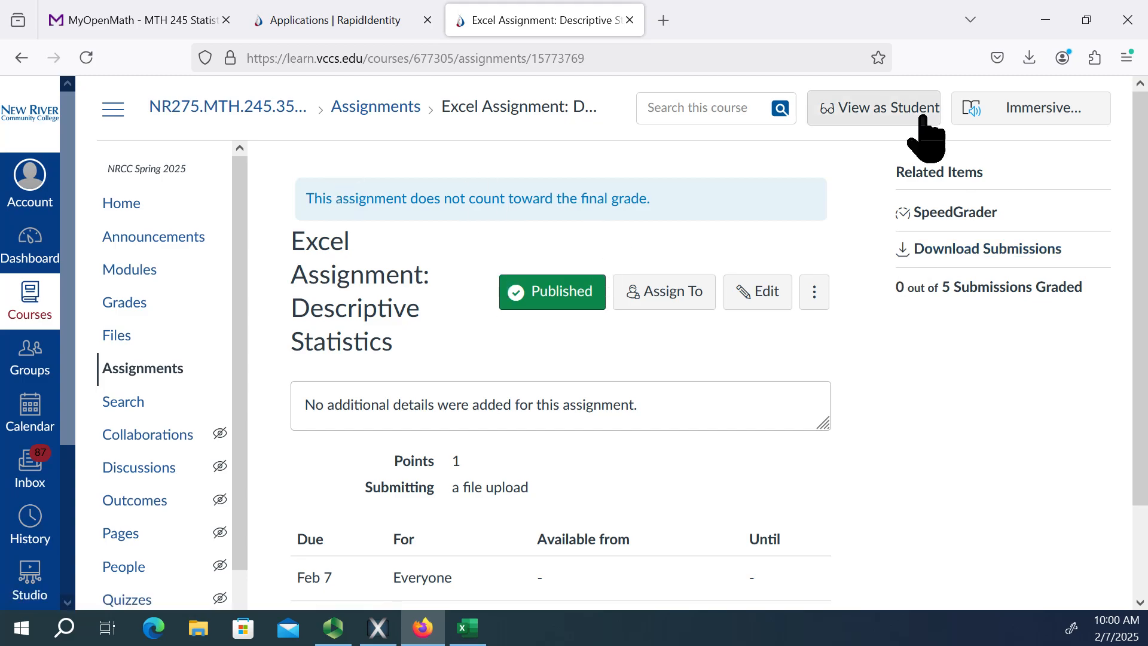
View the Descriptive Statistics assignment as a student and bring up its file upload submission area.
{"action": "left_click", "coordinate": [888, 107]}
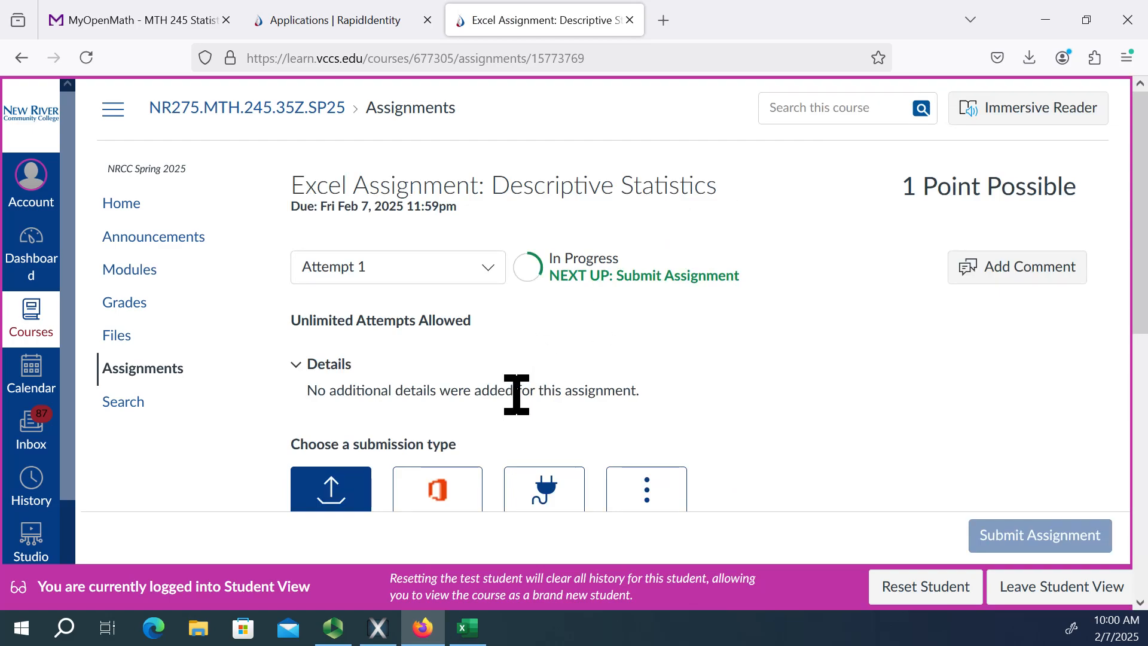
{"action": "scroll", "coordinate": [520, 410], "scroll_direction": "down", "scroll_amount": 3}
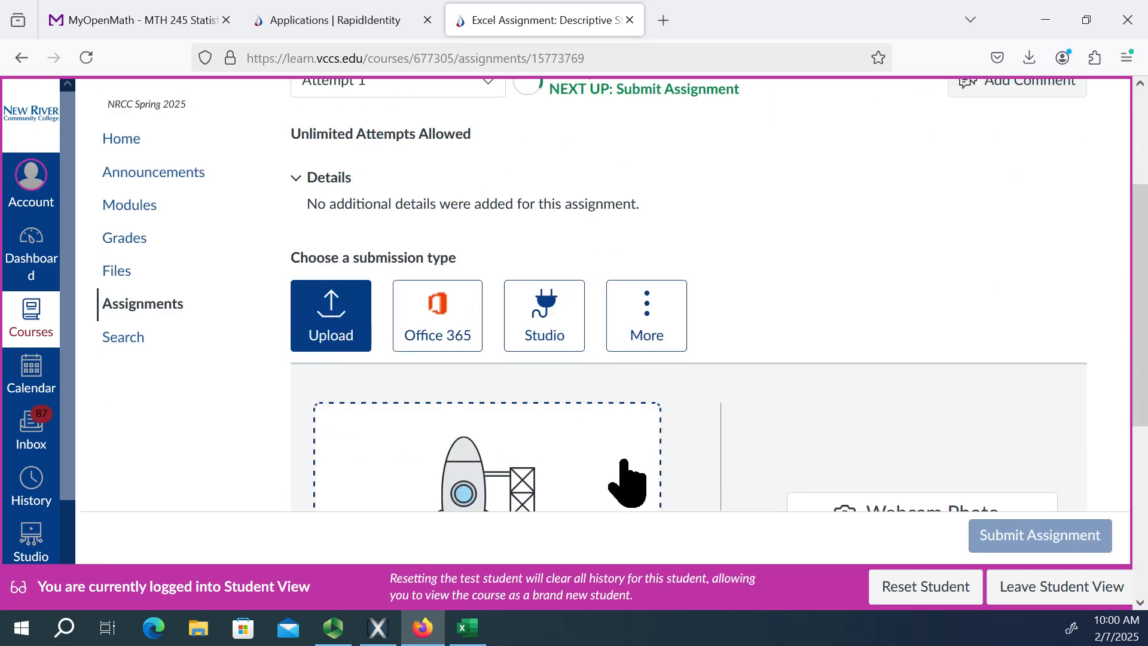
{"action": "scroll", "coordinate": [605, 461], "scroll_direction": "down", "scroll_amount": 5}
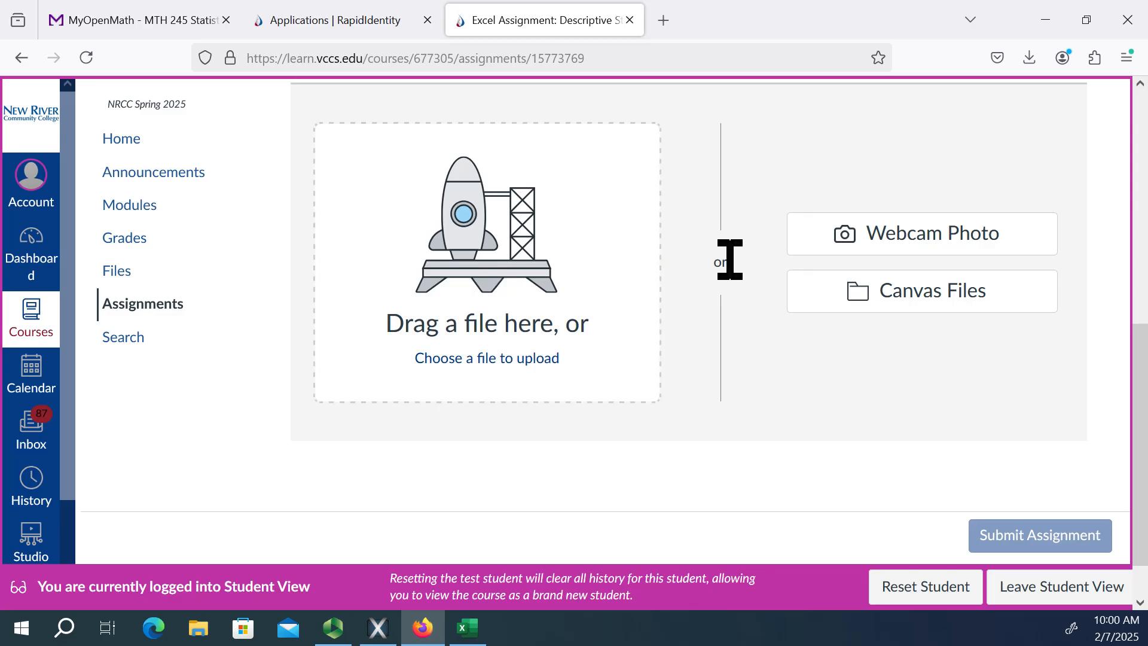
Leave the student view of the Descriptive Statistics assignment and log out of the Canvas account.
{"action": "scroll", "coordinate": [732, 239], "scroll_direction": "up", "scroll_amount": 5}
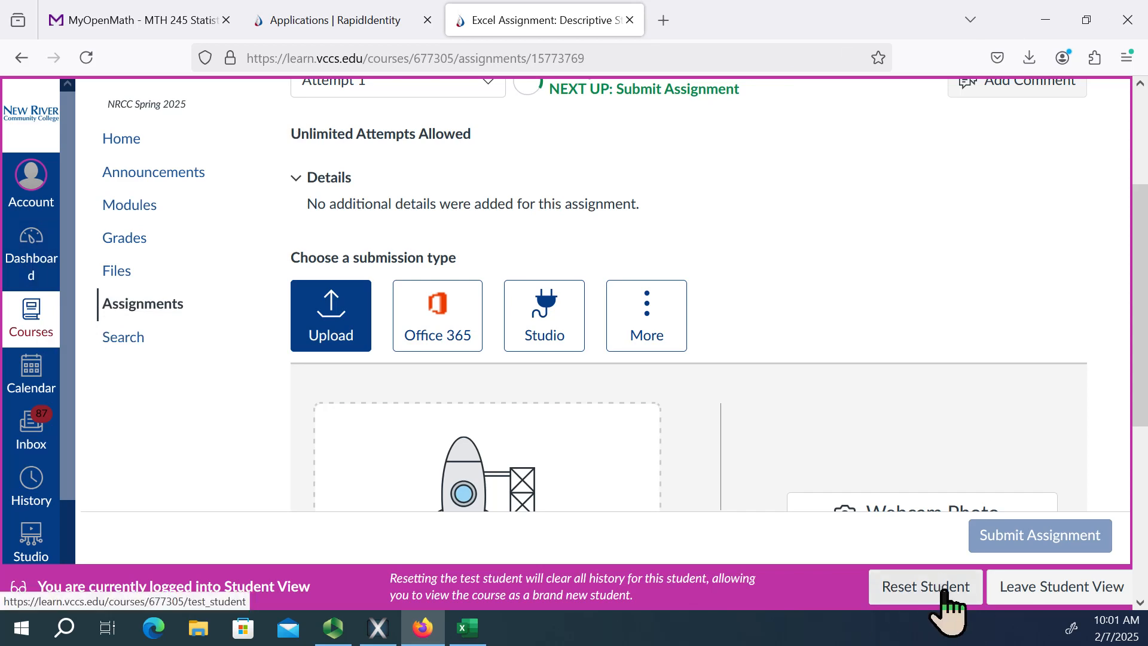
{"action": "left_click", "coordinate": [1049, 589]}
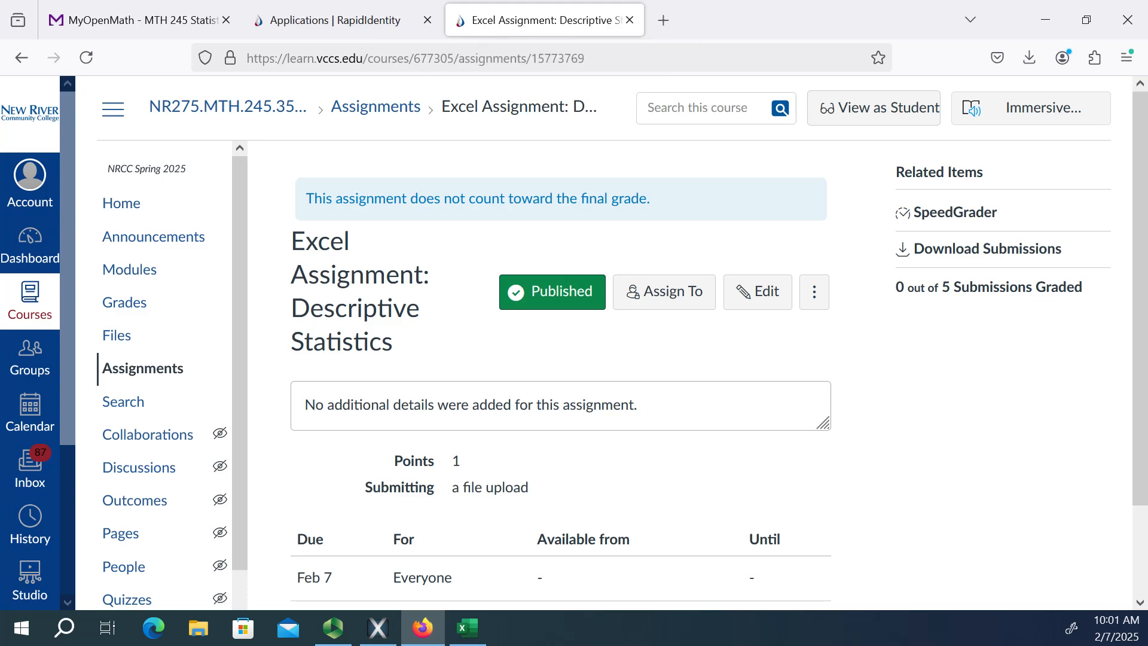
{"action": "left_click", "coordinate": [30, 178]}
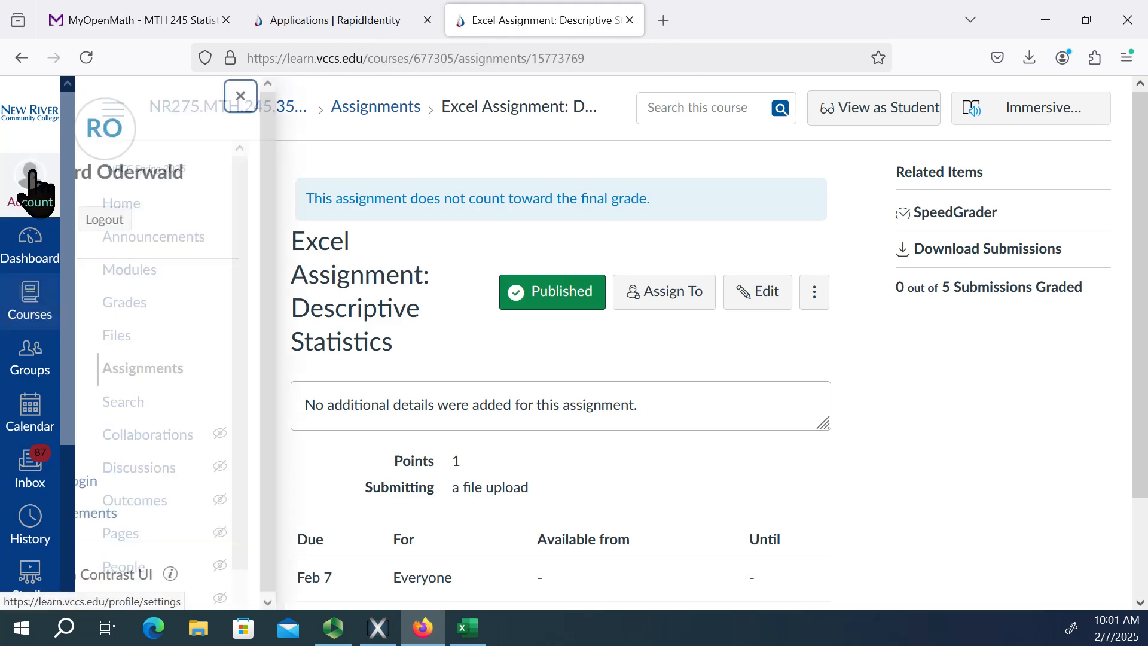
{"action": "left_click", "coordinate": [230, 221]}
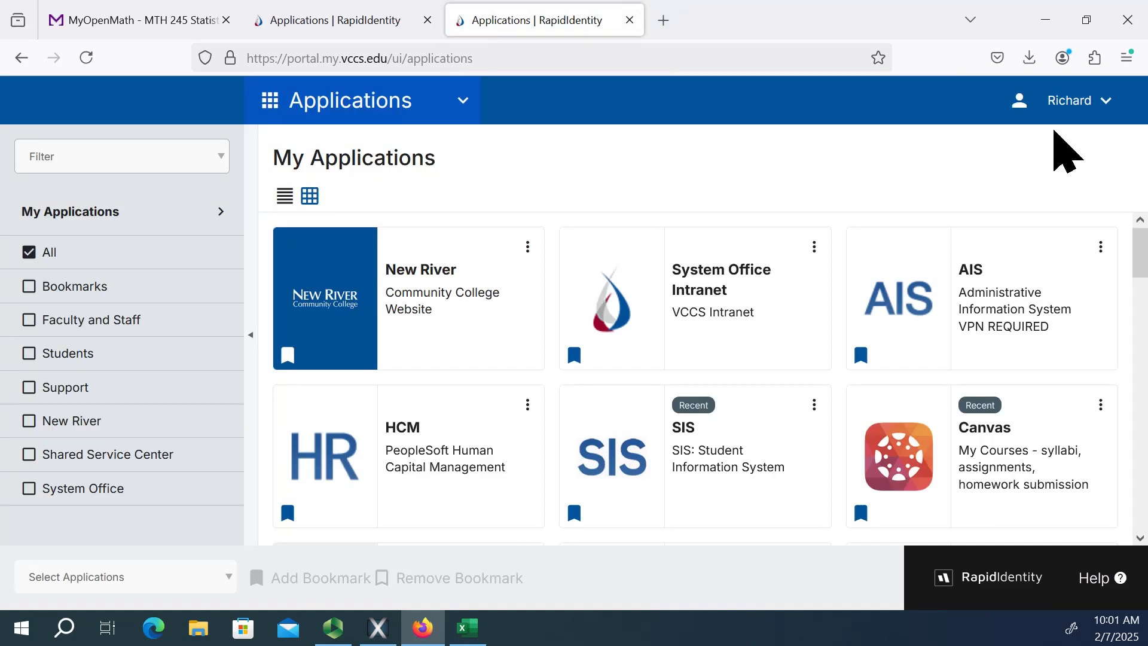
Log out of the RapidIdentity applications portal and close both portal pages, leaving only MyOpenMath open.
{"action": "left_click", "coordinate": [1052, 102]}
{"action": "left_click", "coordinate": [1004, 575]}
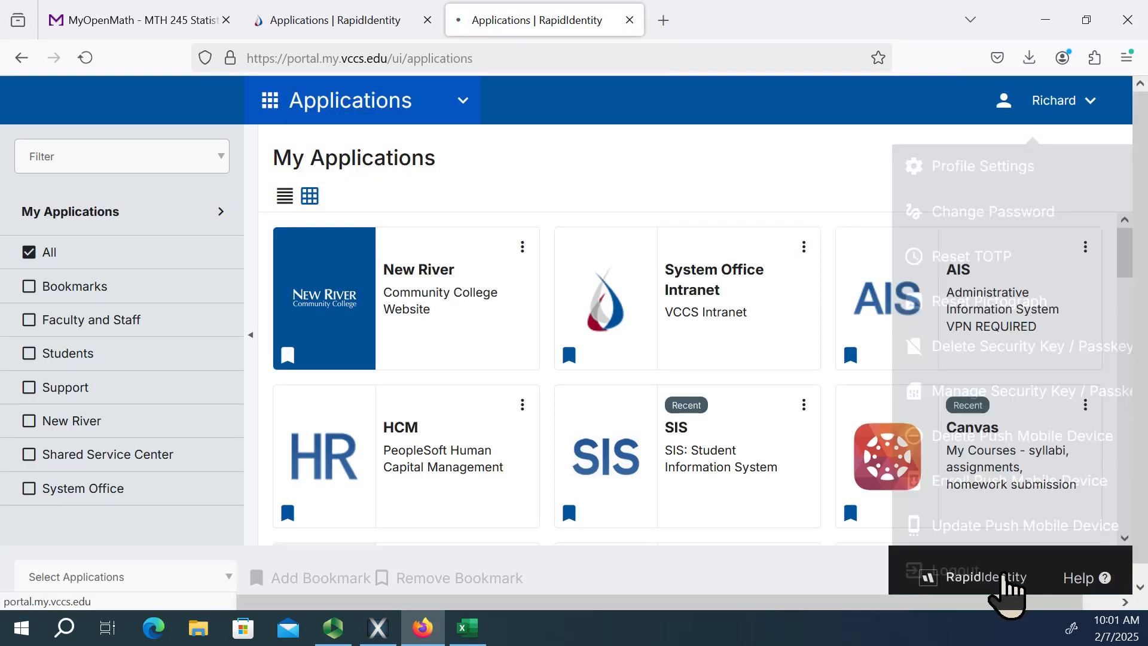
{"action": "left_click", "coordinate": [629, 21]}
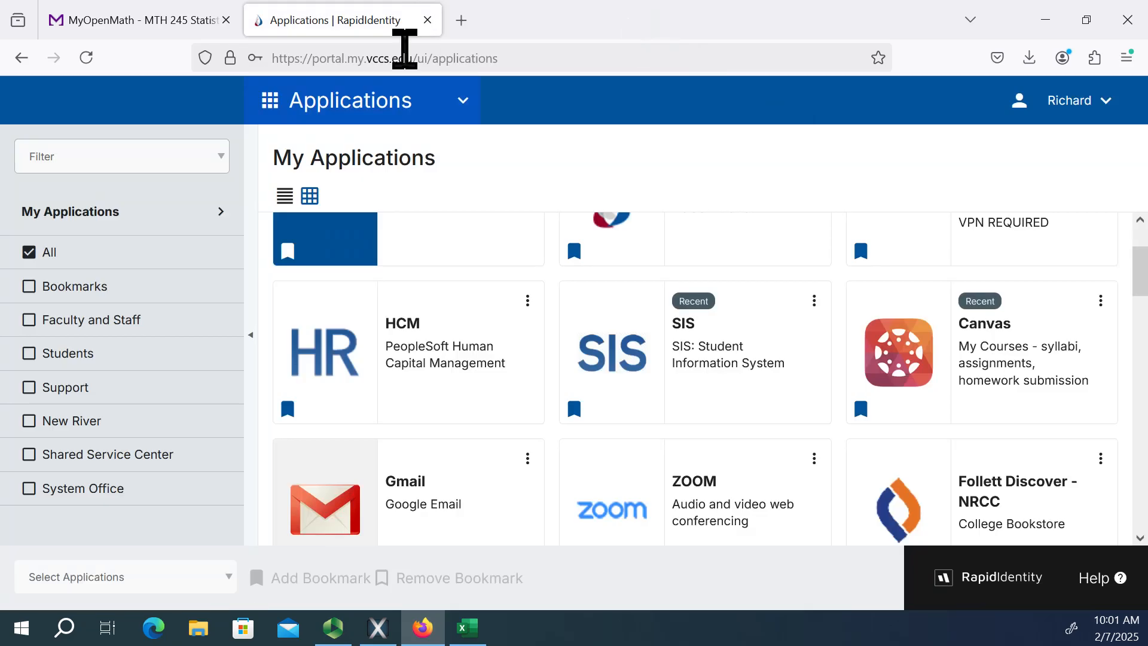
{"action": "left_click", "coordinate": [426, 20]}
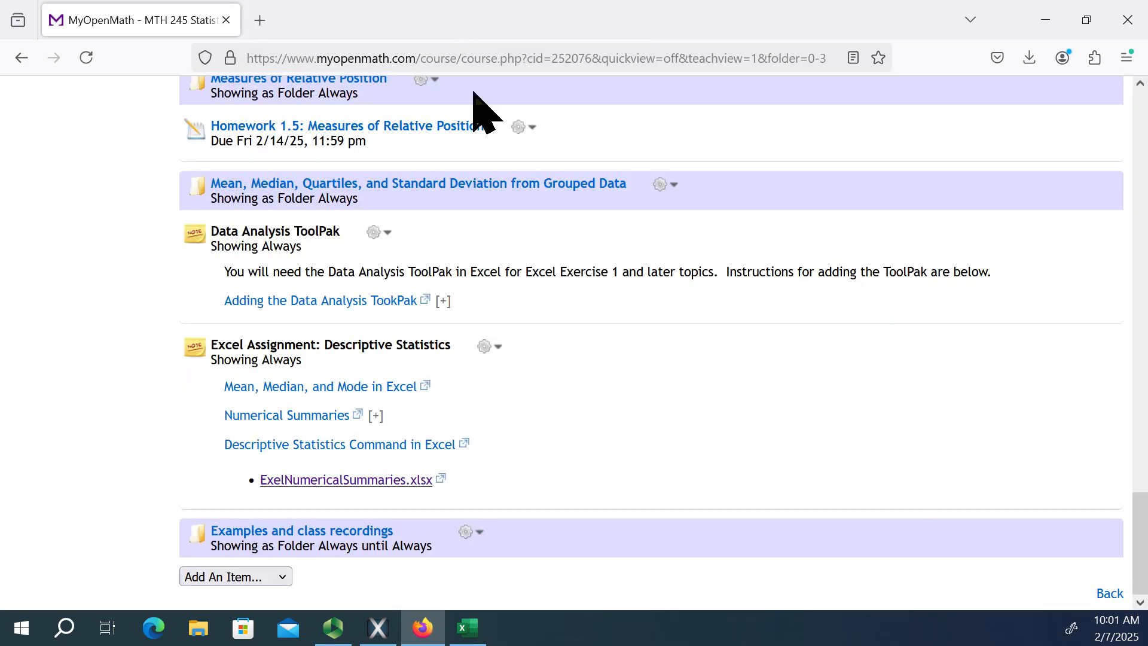
Log out of the MyOpenMath statistics course and close the browser.
{"action": "scroll", "coordinate": [525, 193], "scroll_direction": "up", "scroll_amount": 20}
{"action": "scroll", "coordinate": [511, 180], "scroll_direction": "up", "scroll_amount": 5}
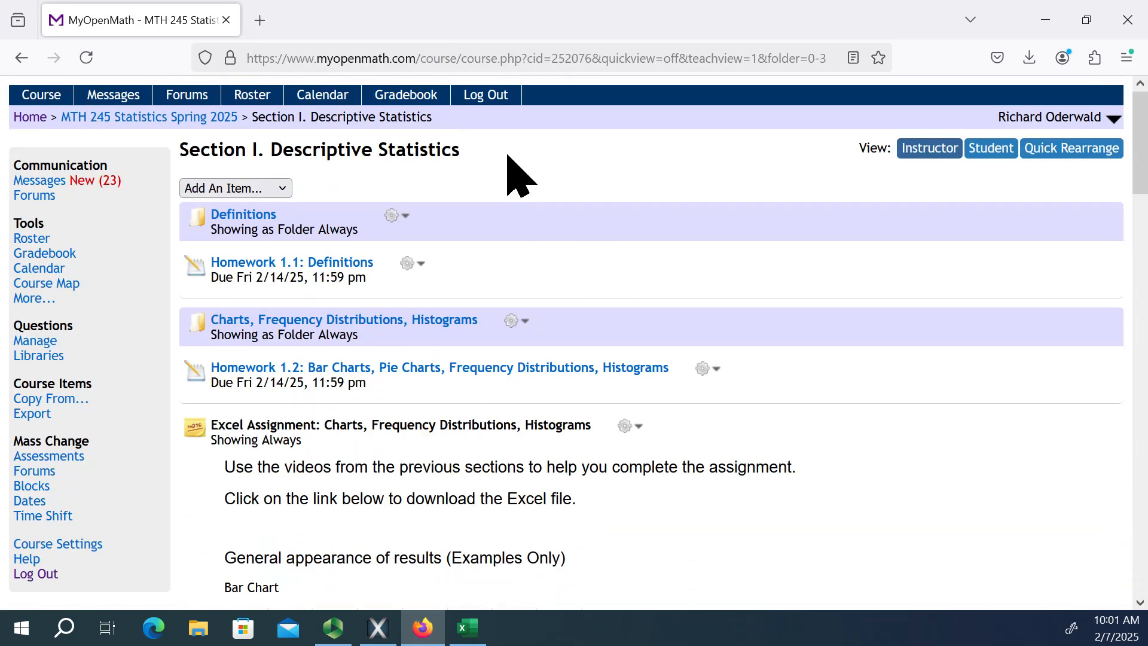
{"action": "left_click", "coordinate": [477, 98]}
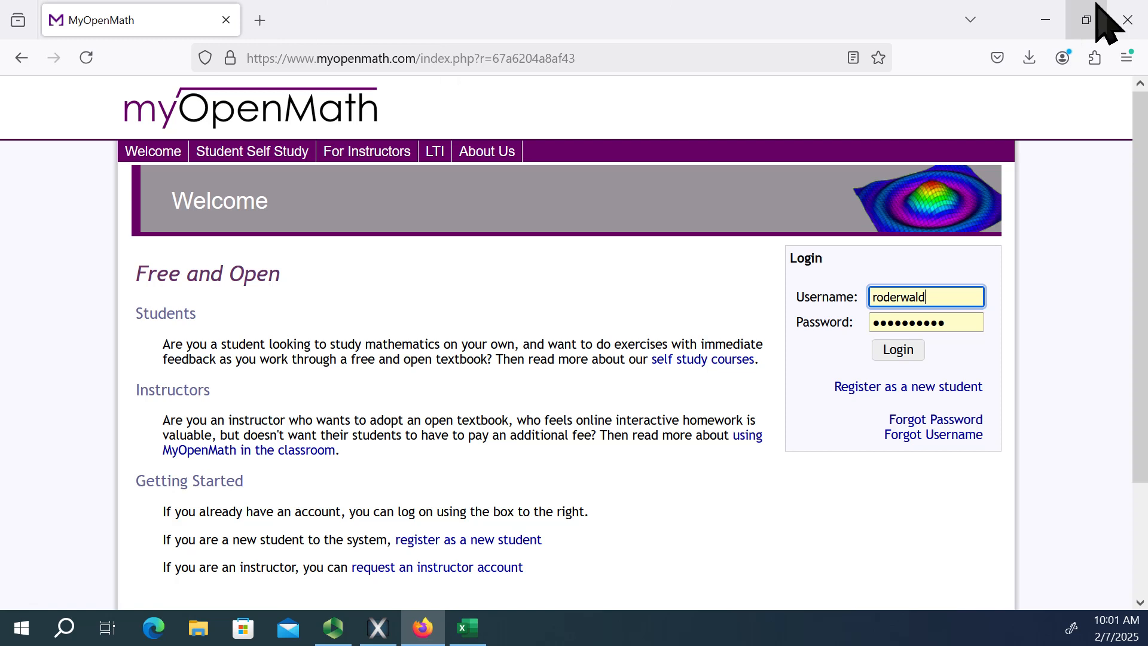
{"action": "left_click", "coordinate": [1127, 18]}
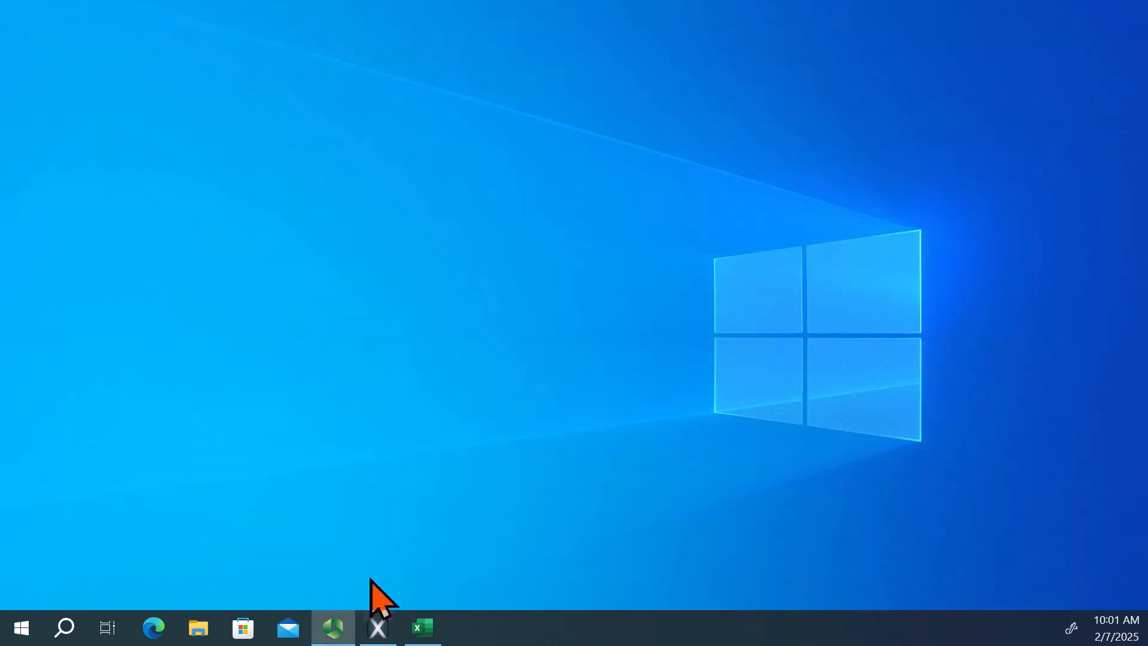